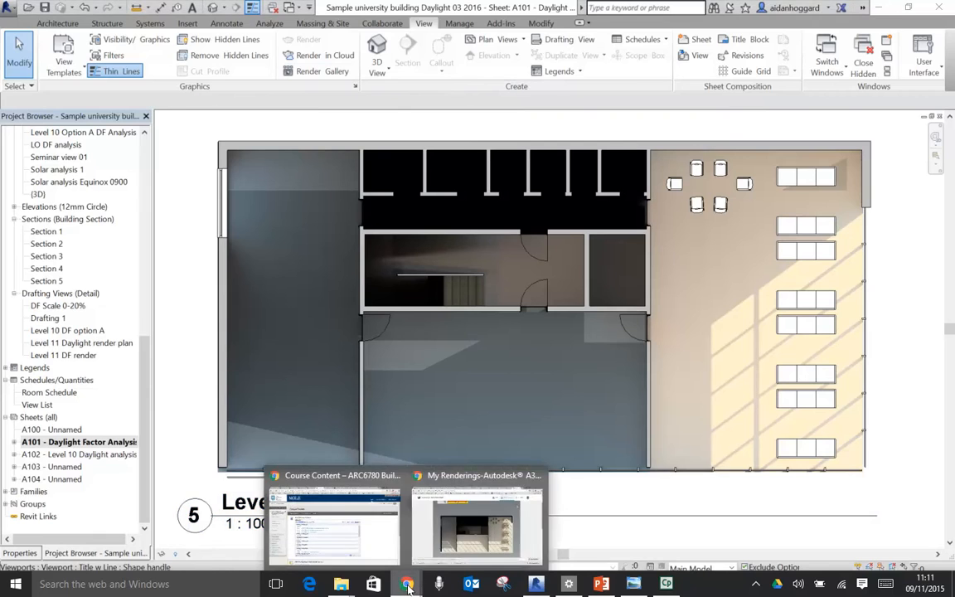
# - Switch to the My Renderings page in Autodesk A360 and examine the Level 10 daylight plan render and its rendering details
pyautogui.click(464, 535)
pyautogui.scroll(2, 855, 357)
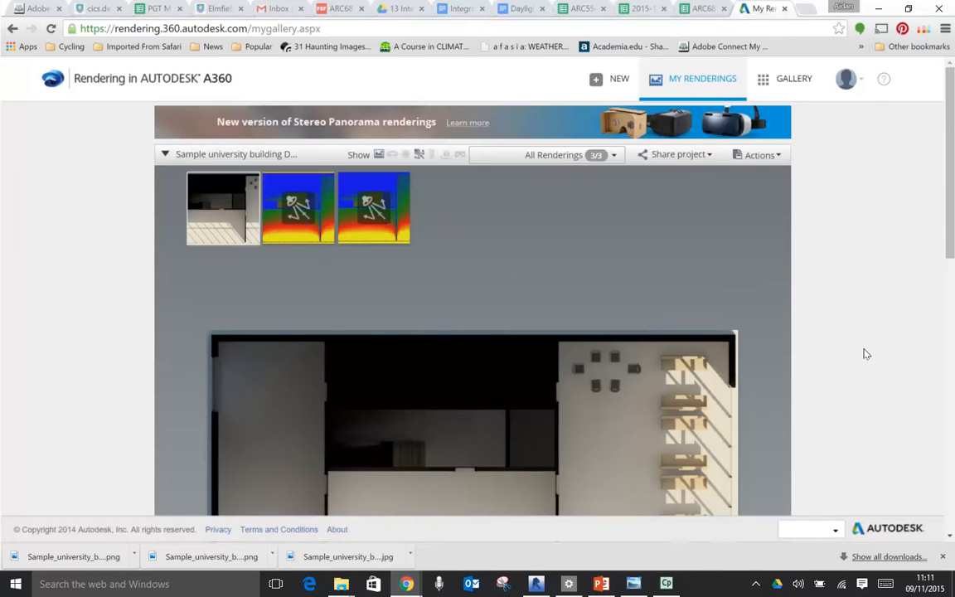
pyautogui.moveTo(241, 191)
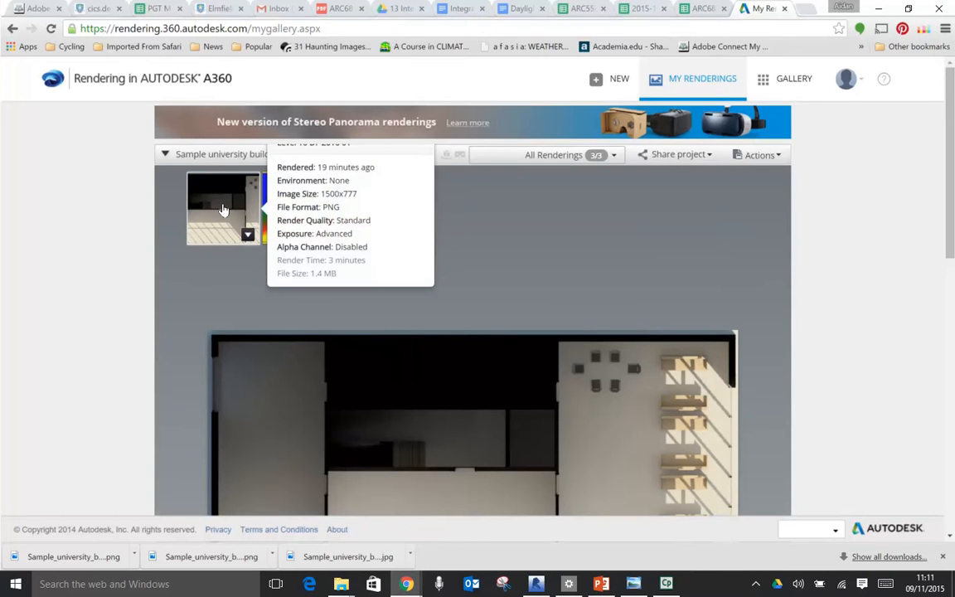
pyautogui.scroll(-2, 199, 280)
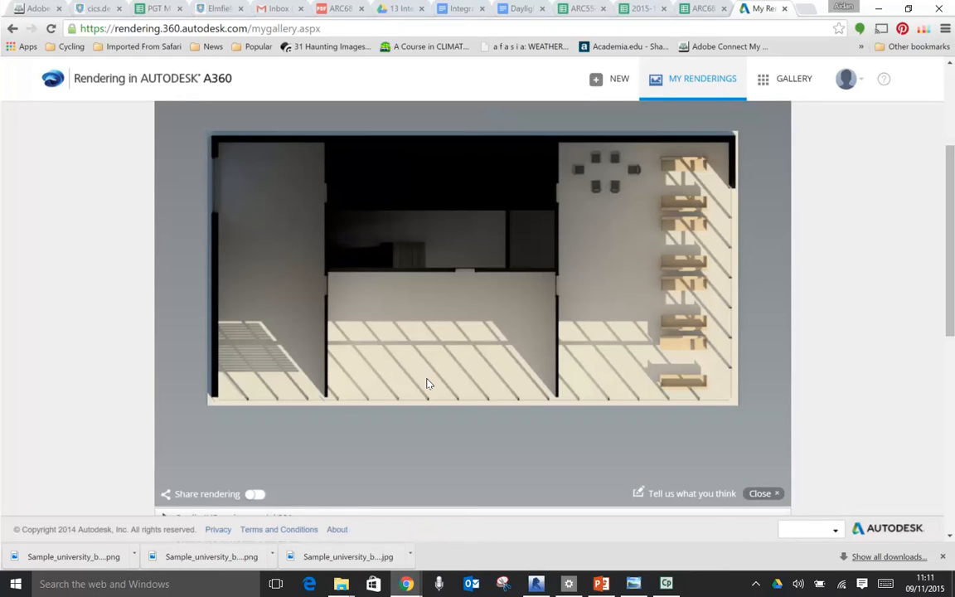
pyautogui.scroll(3, 431, 378)
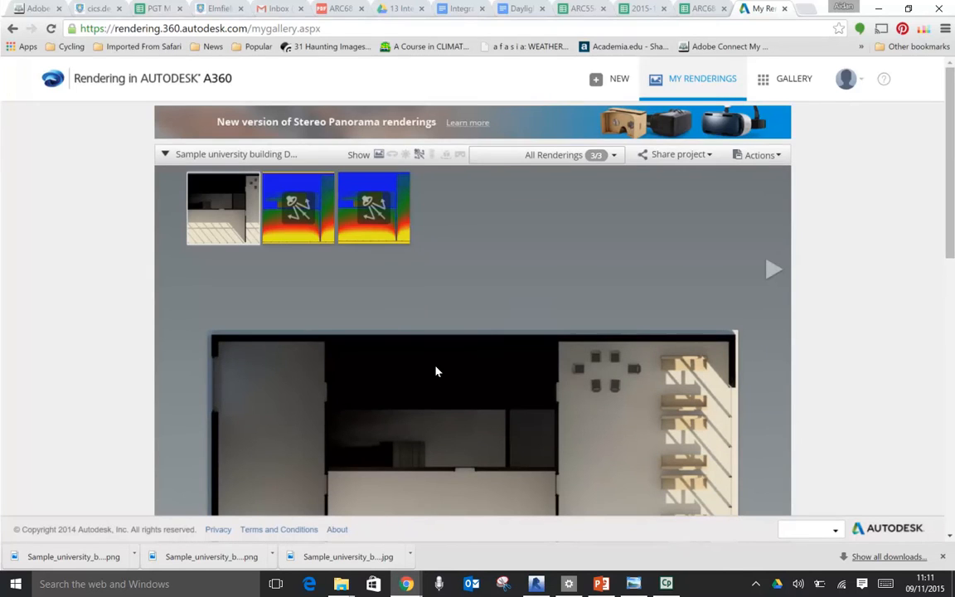
# - Display the first daylight factor render in the gallery and examine its colour distribution against the percentage scale
pyautogui.click(284, 224)
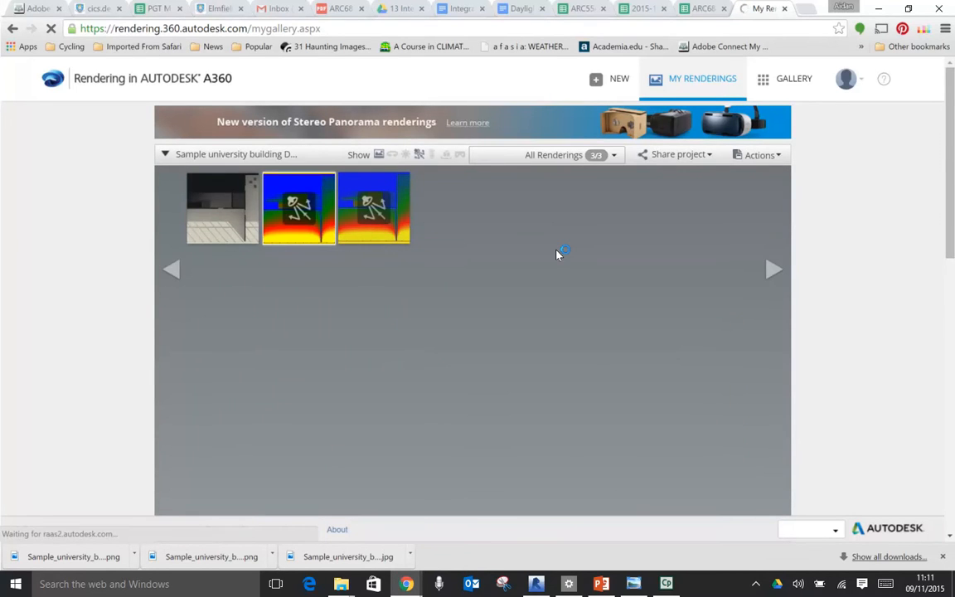
pyautogui.scroll(-3, 556, 250)
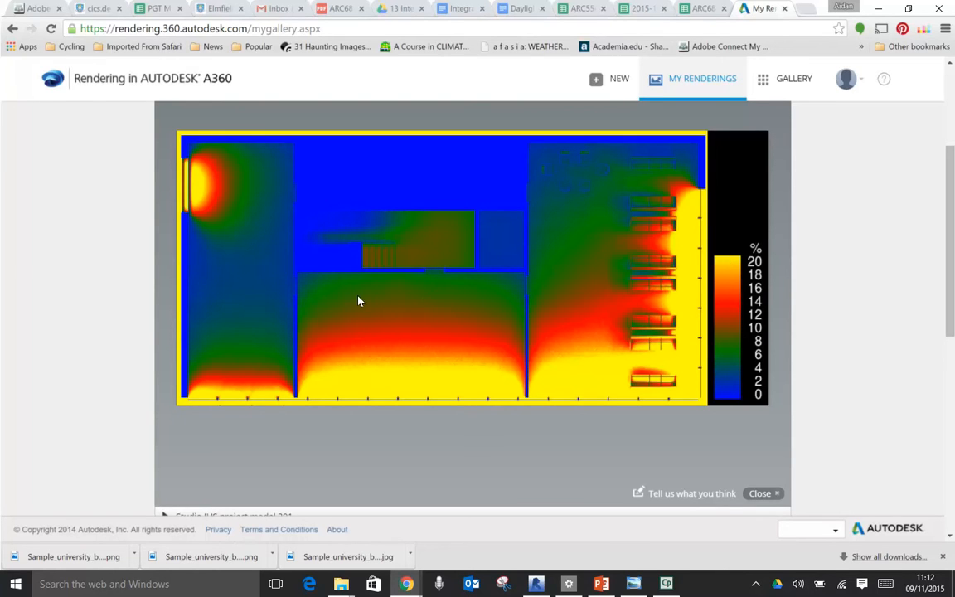
pyautogui.scroll(3, 386, 299)
# - Review the actions available for the daylight factor render, such as re-rendering and downloading the image
pyautogui.moveTo(260, 246)
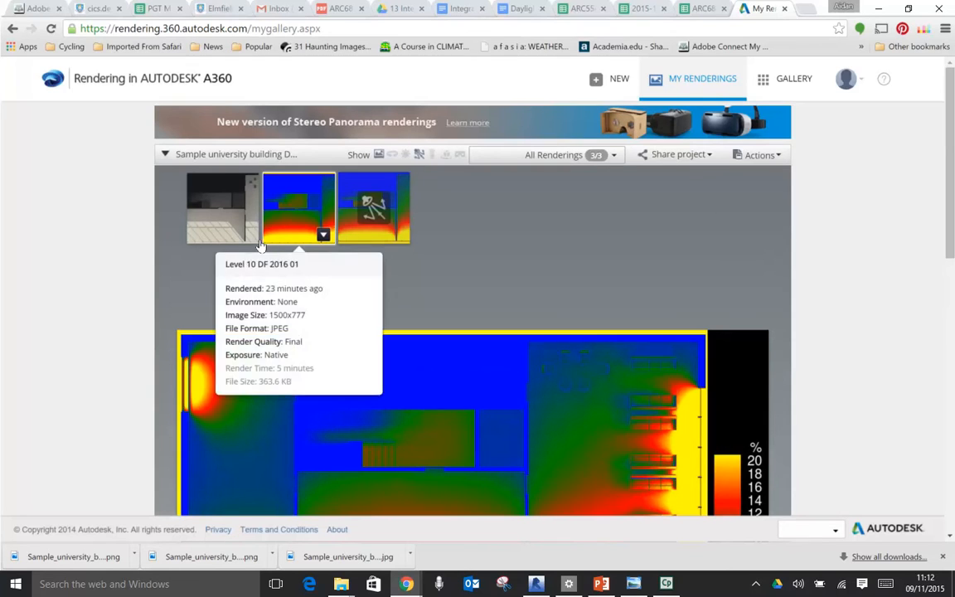
pyautogui.click(323, 237)
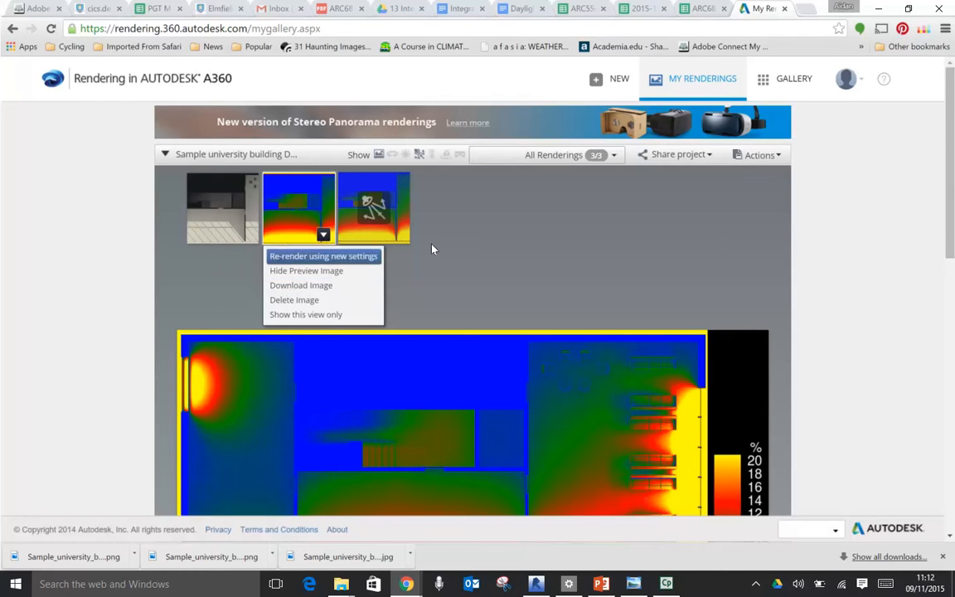
pyautogui.click(315, 271)
pyautogui.click(886, 199)
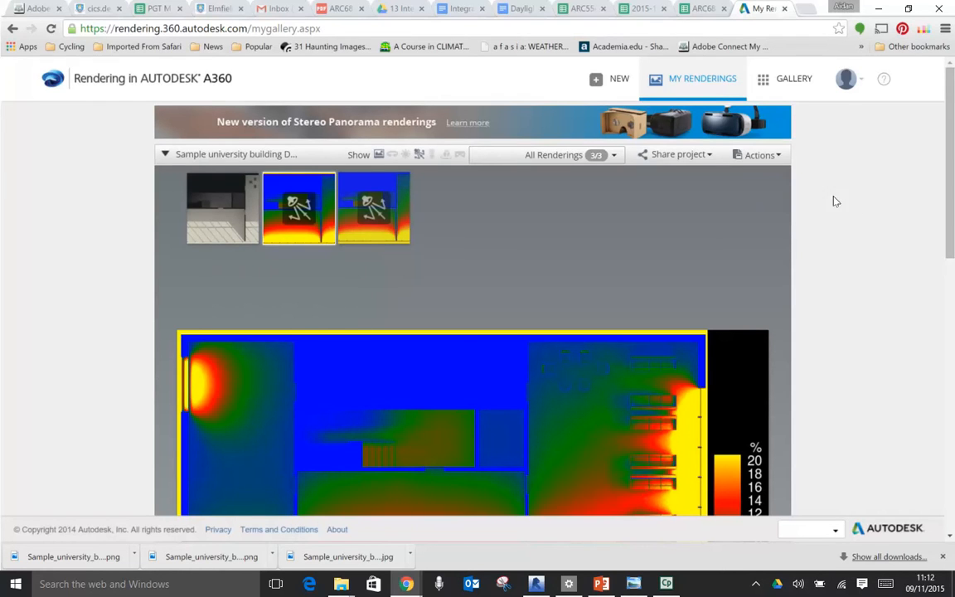
# - Switch to Revit and examine the café area of the Level 11 DF render on sheet A101
pyautogui.click(535, 586)
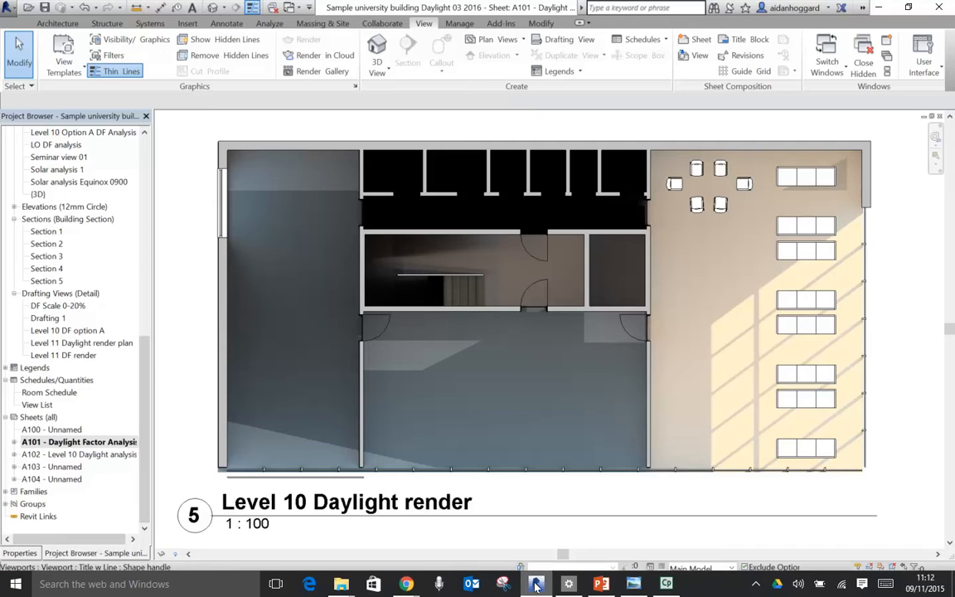
pyautogui.scroll(-2, 464, 357)
pyautogui.scroll(-2, 464, 356)
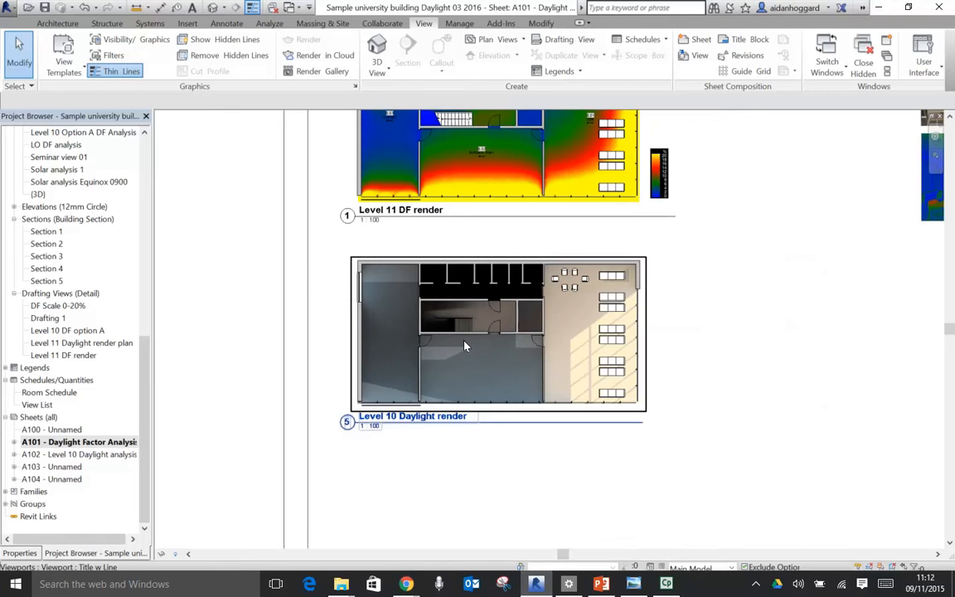
pyautogui.moveTo(766, 258); pyautogui.dragTo(652, 327, button='middle')
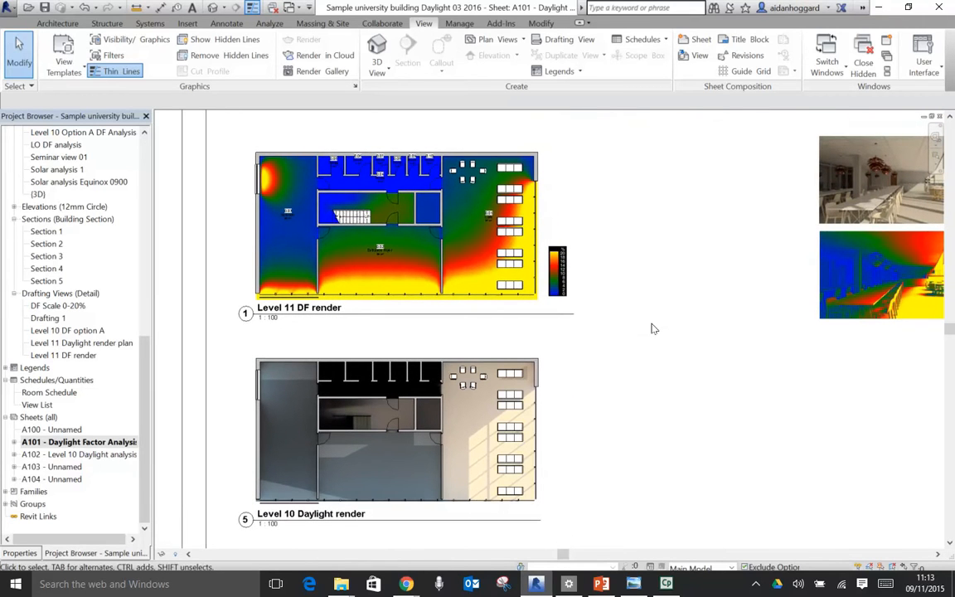
pyautogui.scroll(3, 536, 165)
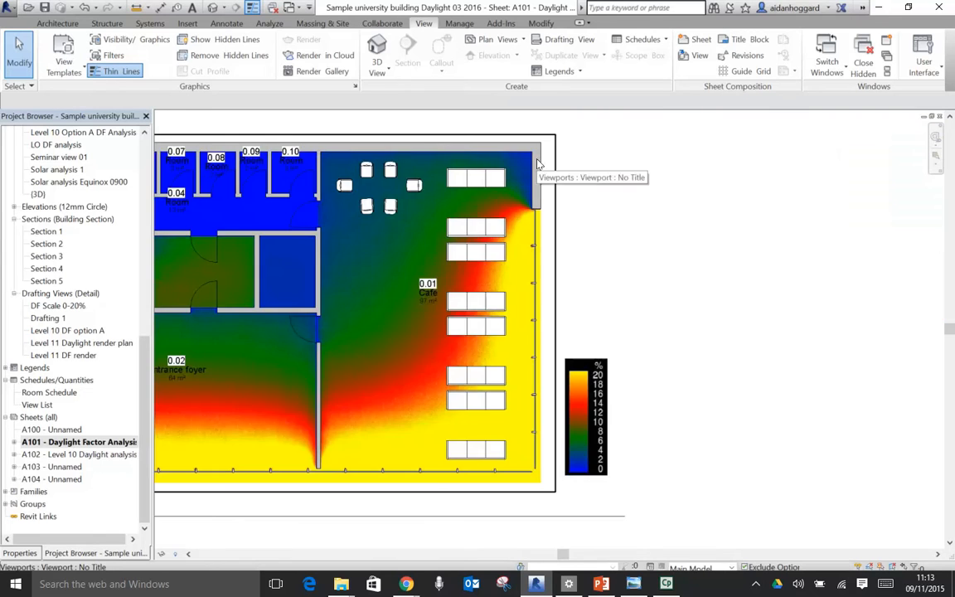
pyautogui.scroll(3, 531, 174)
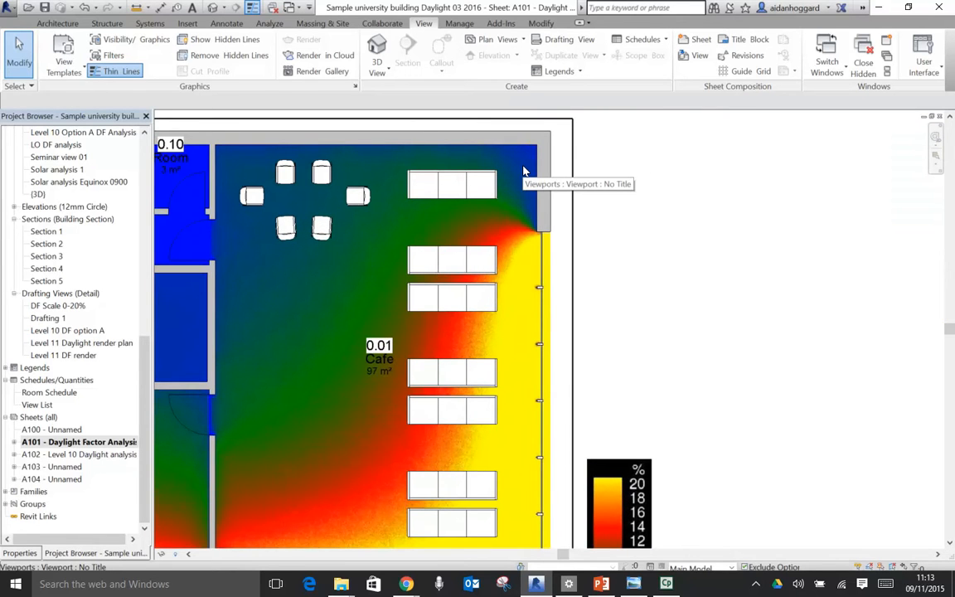
# - Switch to the Sample renders folder in File Explorer and open the JPG daylight factor render in Windows Photo Viewer
pyautogui.moveTo(406, 586)
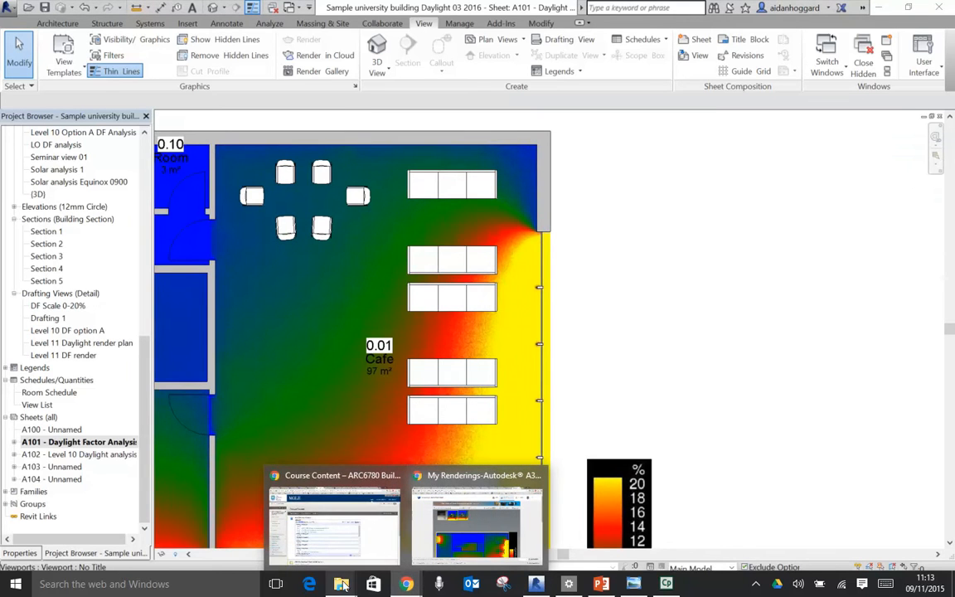
pyautogui.moveTo(343, 586)
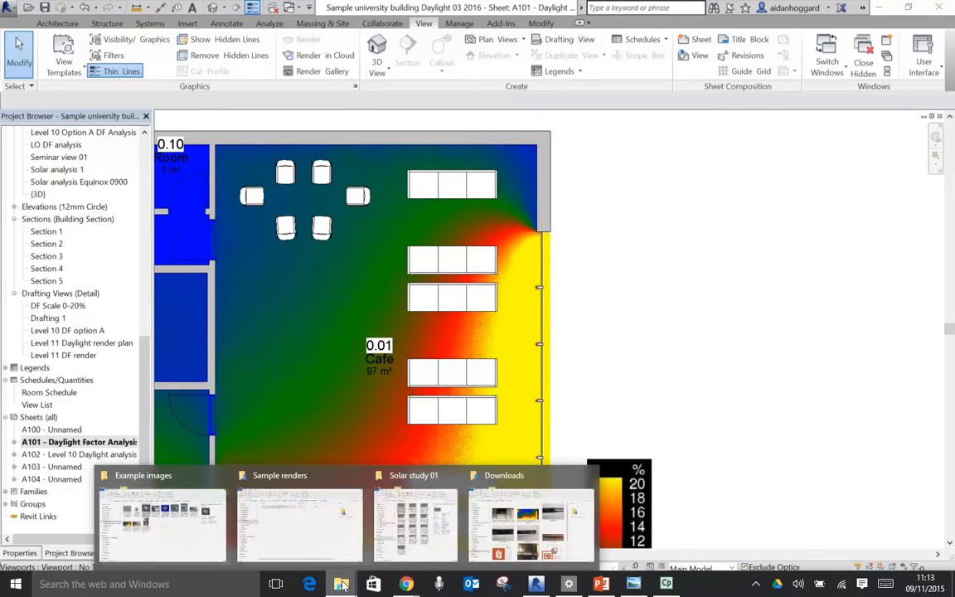
pyautogui.click(300, 516)
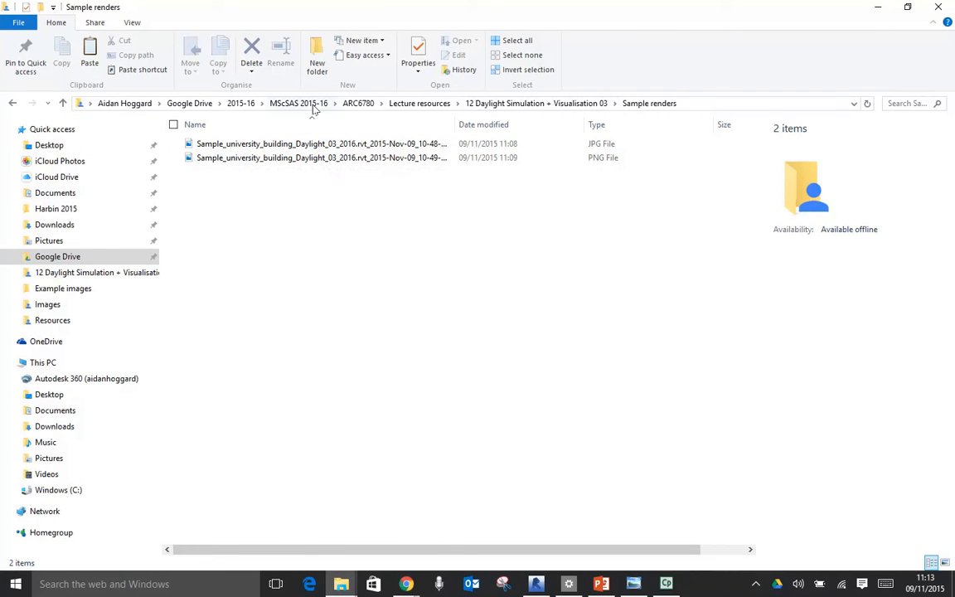
pyautogui.click(286, 144)
pyautogui.rightClick(290, 144)
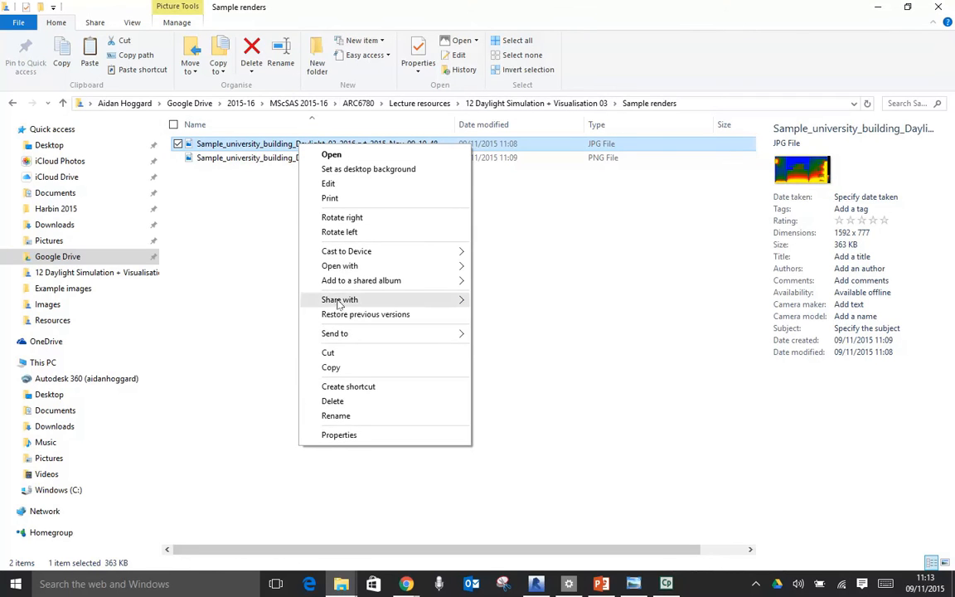
pyautogui.moveTo(470, 265)
pyautogui.click(503, 283)
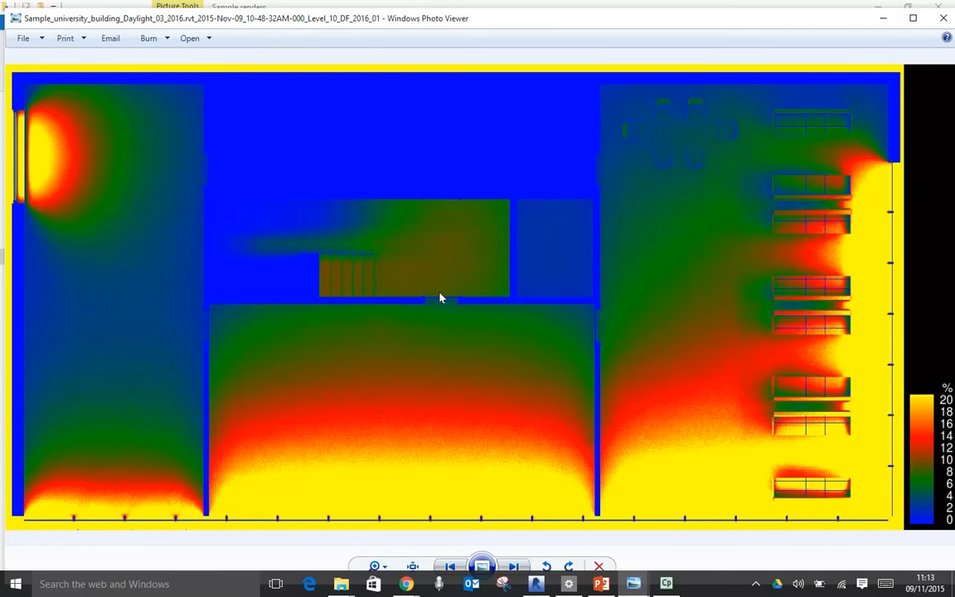
# - Examine the daylight factor image closely around the stairs, entrance foyer and café seating beside the glazing
pyautogui.scroll(5, 439, 298)
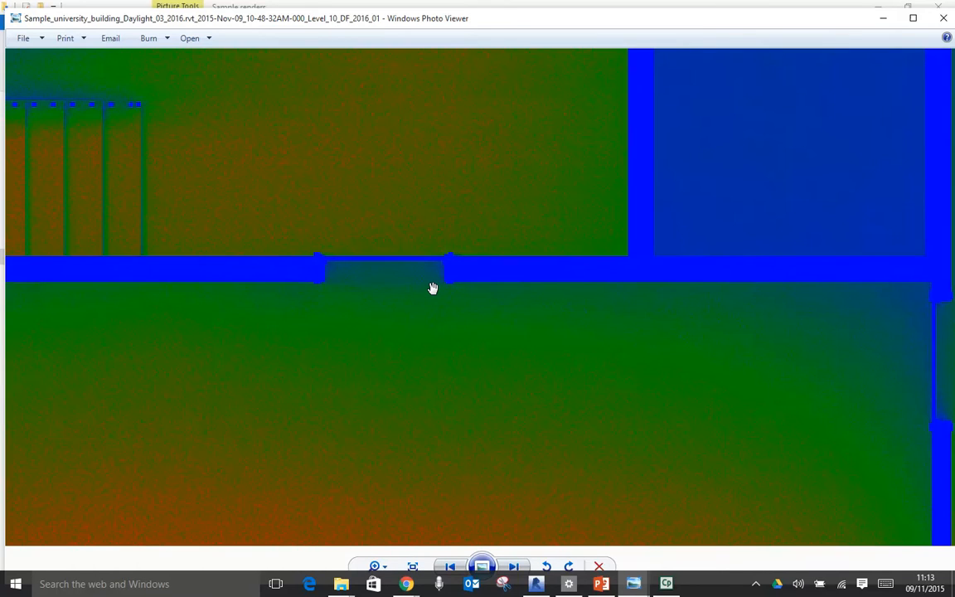
pyautogui.moveTo(433, 288); pyautogui.dragTo(847, 429)
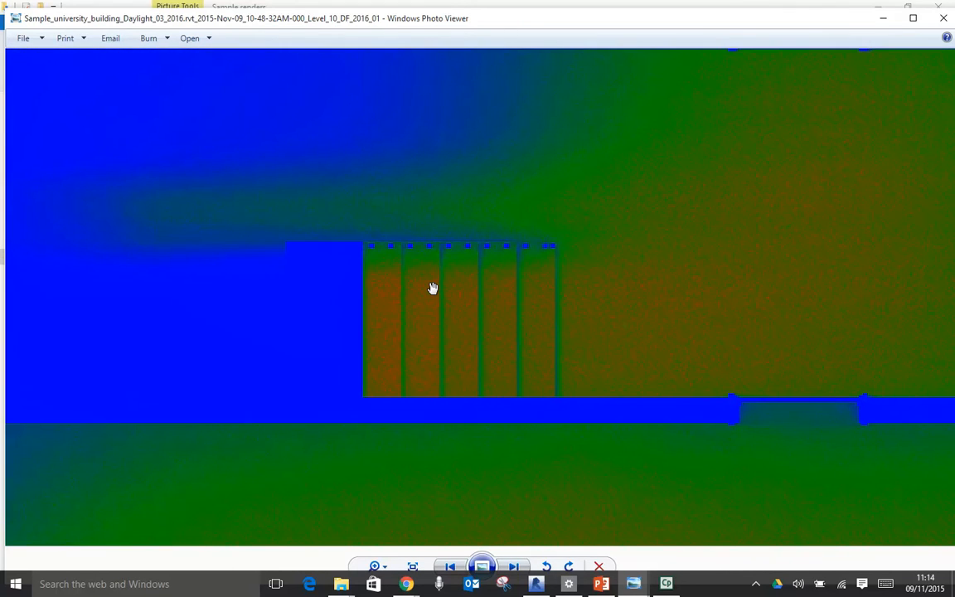
pyautogui.scroll(-3, 433, 288)
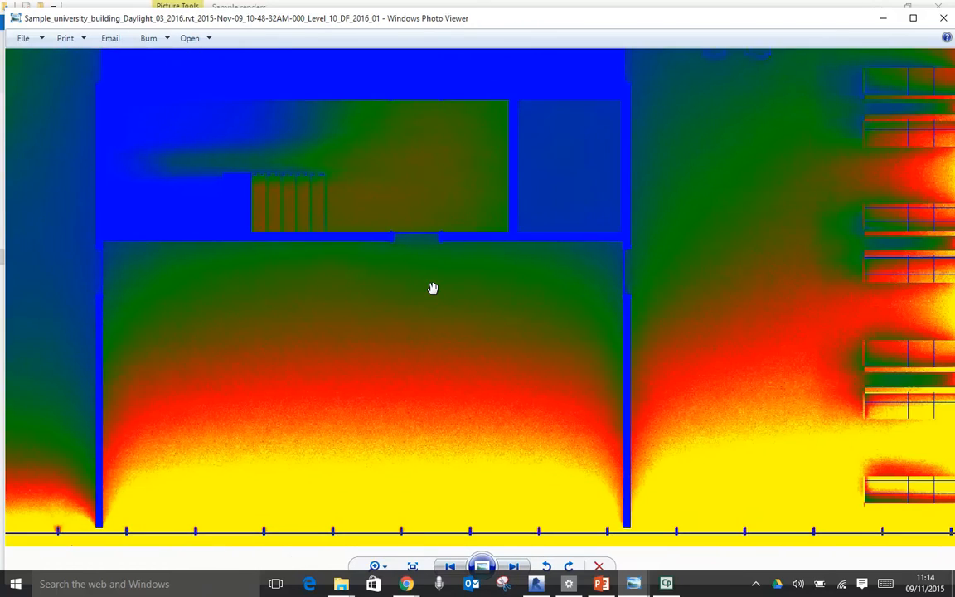
pyautogui.moveTo(433, 288); pyautogui.dragTo(278, 287)
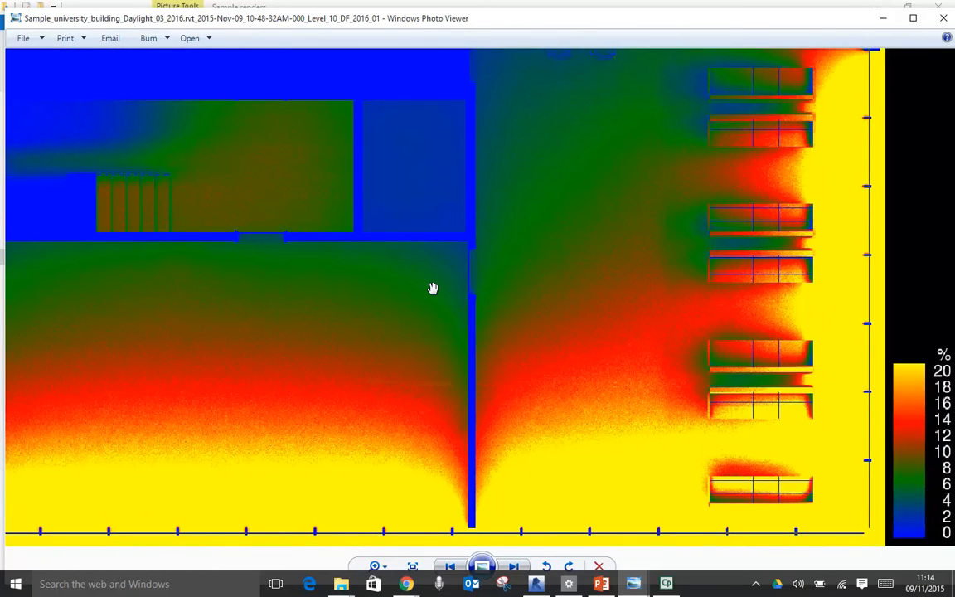
pyautogui.scroll(4, 433, 287)
pyautogui.moveTo(433, 288)
pyautogui.mouseDown()
pyautogui.moveTo(141, 280)
pyautogui.moveTo(433, 287)
pyautogui.mouseUp()
pyautogui.scroll(1, 433, 288)
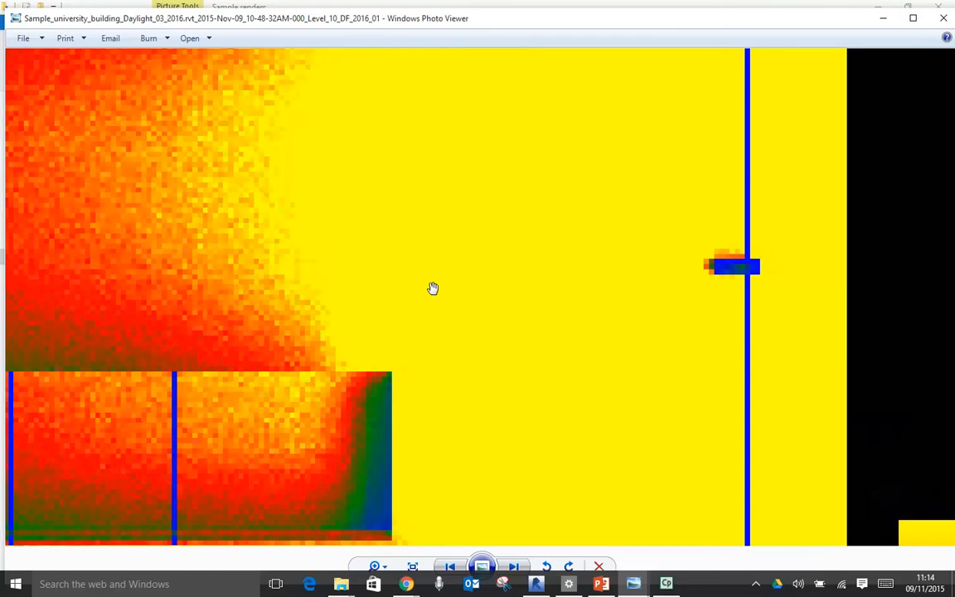
pyautogui.scroll(-2, 432, 288)
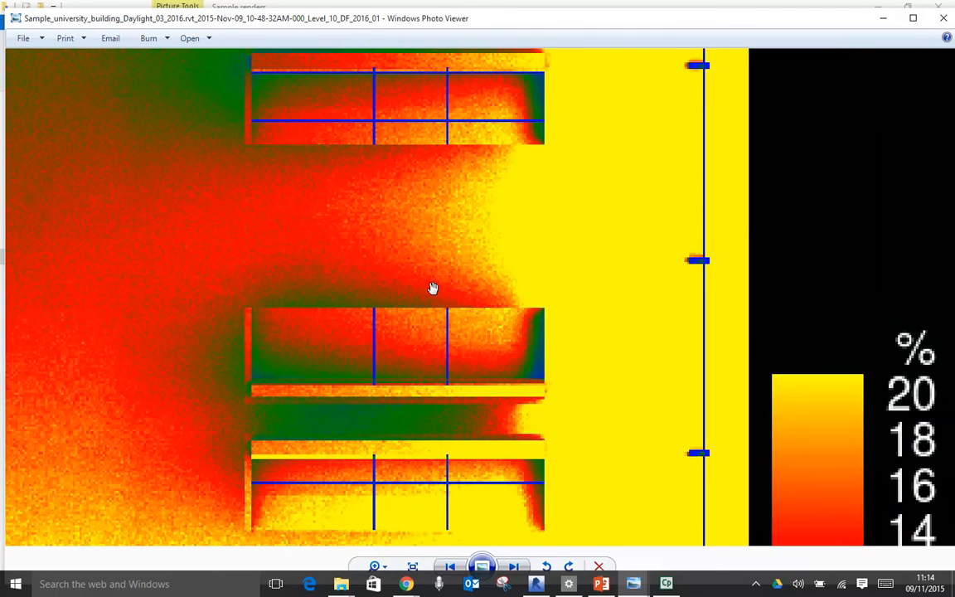
pyautogui.scroll(-3, 432, 287)
pyautogui.scroll(-2, 432, 288)
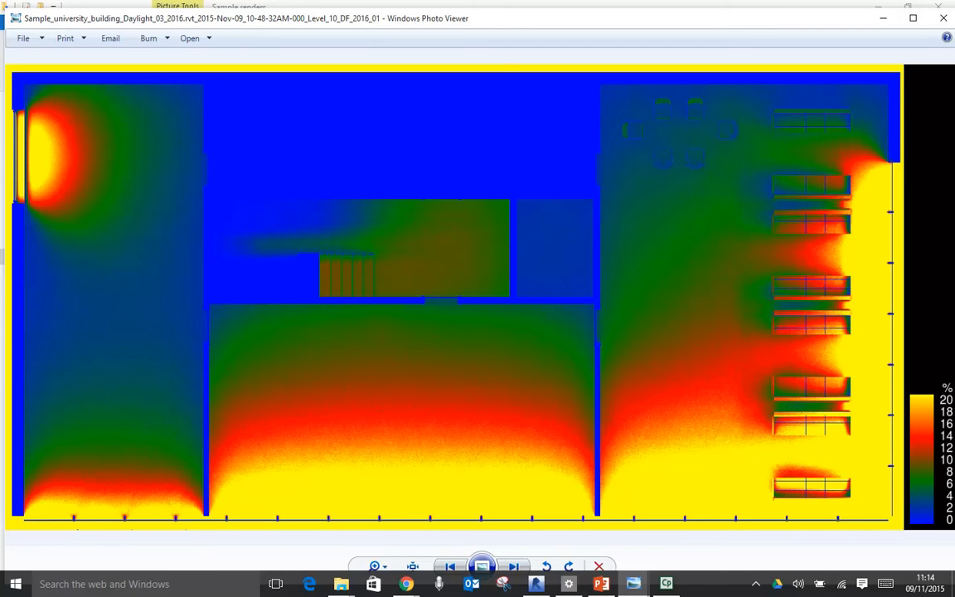
# - Compare the daylight factor image with the PNG daylight render of the same floor plan
pyautogui.press('Right')
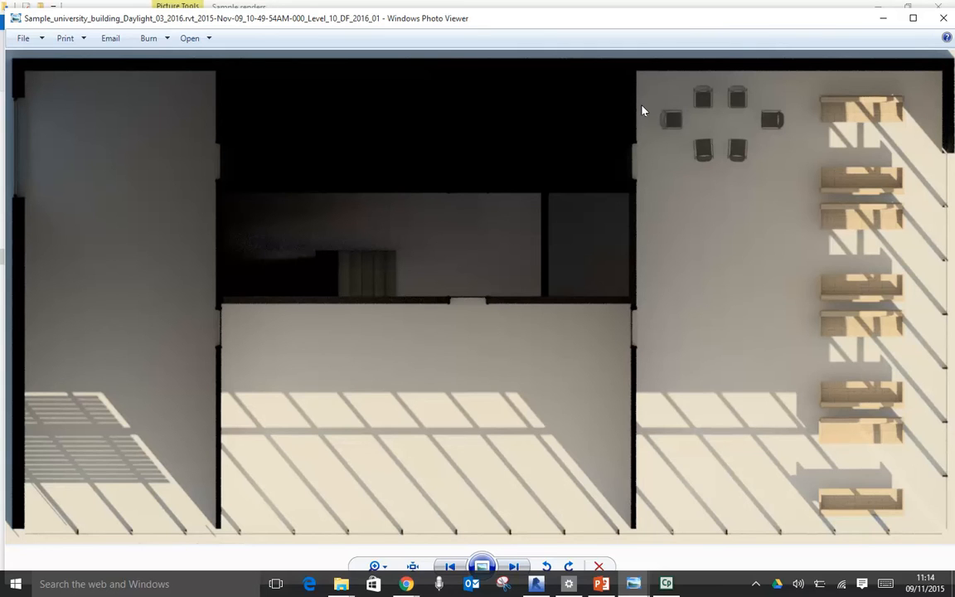
pyautogui.press('Left')
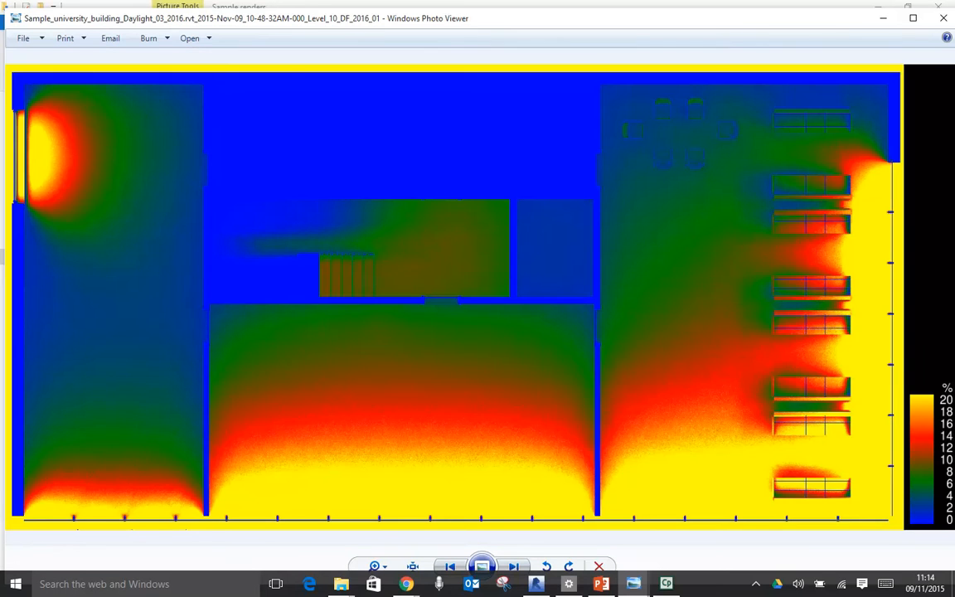
pyautogui.press('Right')
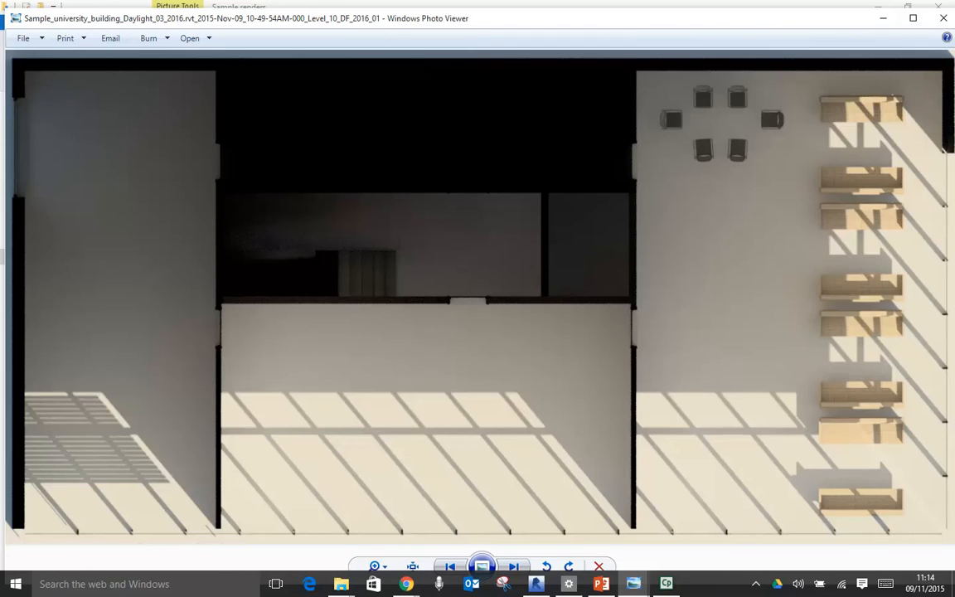
# - Examine the sunlight and shadow patterns across the café furniture and glazing in the PNG daylight render
pyautogui.scroll(6, 823, 328)
pyautogui.moveTo(642, 106); pyautogui.dragTo(618, 101)
pyautogui.moveTo(799, 323); pyautogui.dragTo(562, 109)
pyautogui.moveTo(640, 256); pyautogui.dragTo(641, 106)
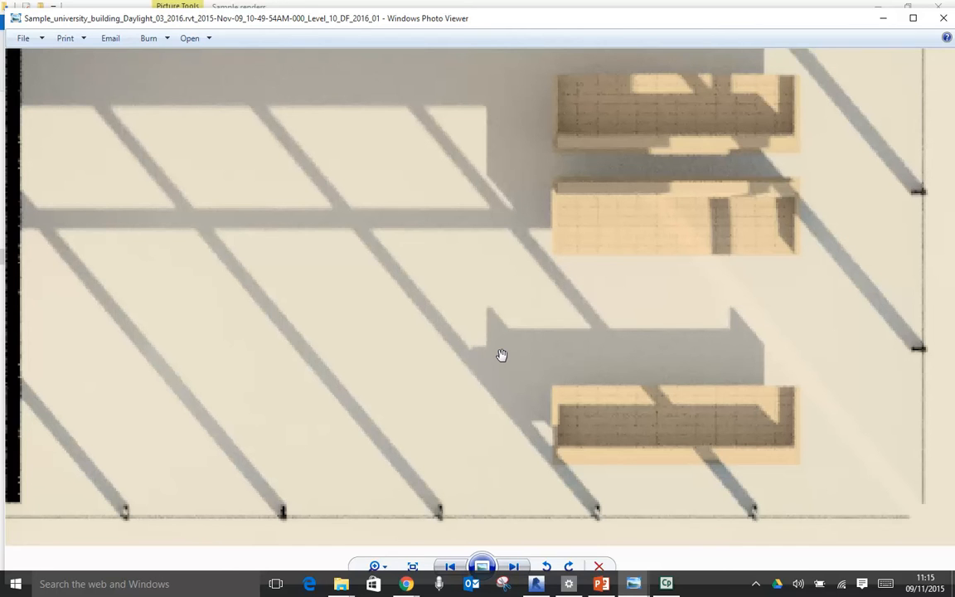
pyautogui.moveTo(382, 192); pyautogui.dragTo(443, 458)
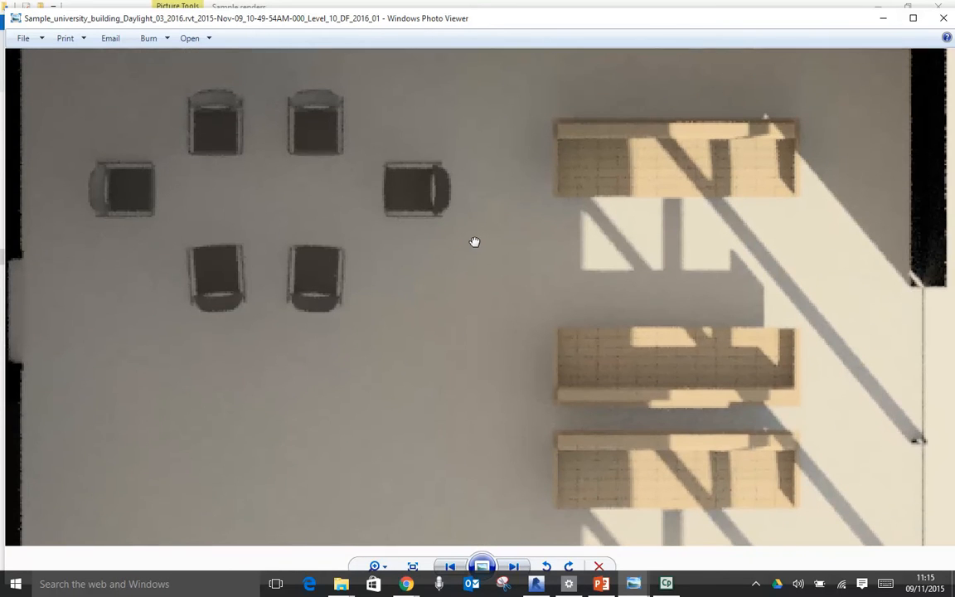
pyautogui.moveTo(473, 307); pyautogui.dragTo(471, 371)
pyautogui.moveTo(791, 397); pyautogui.dragTo(673, 262)
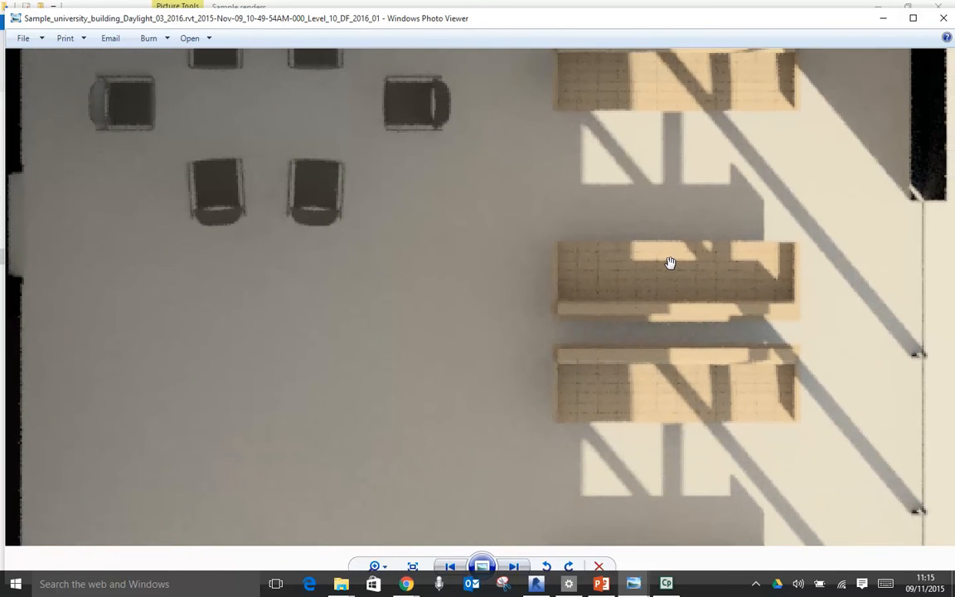
pyautogui.scroll(-5, 671, 263)
pyautogui.scroll(-2, 671, 263)
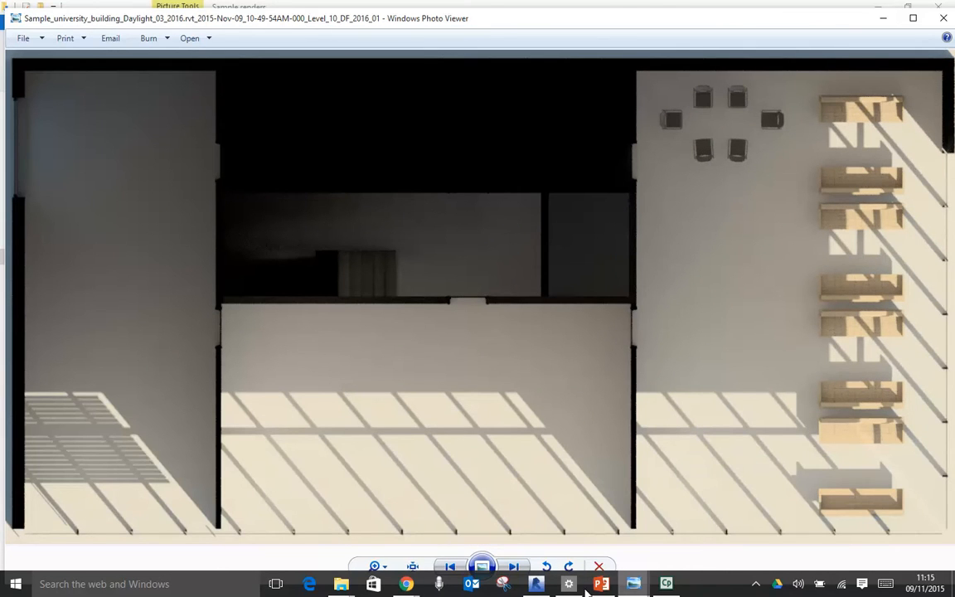
# - Switch to Revit and examine the floor plan overlaid on the Level 11 DF render on sheet A101, especially around the café
pyautogui.click(536, 584)
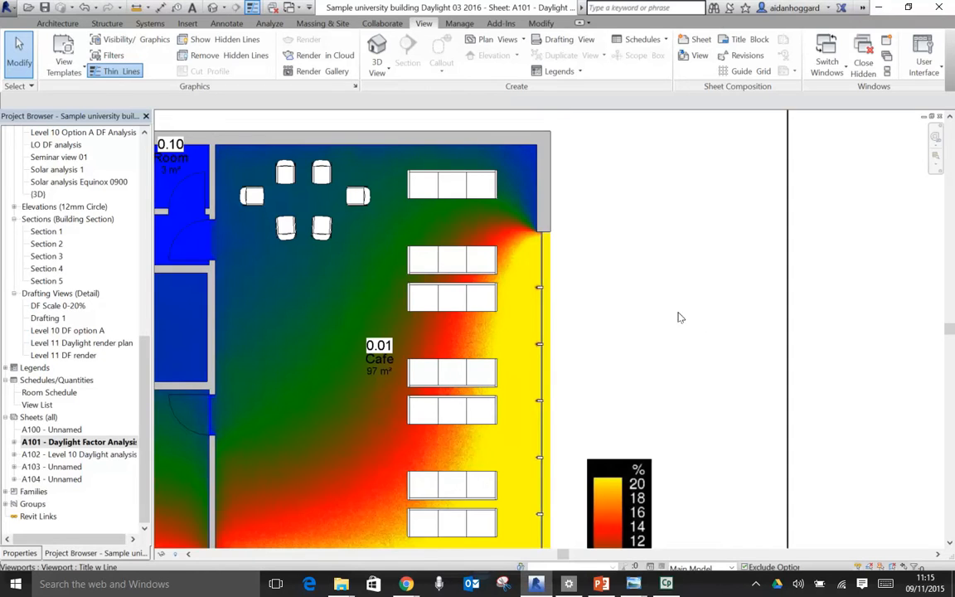
pyautogui.scroll(-2, 658, 321)
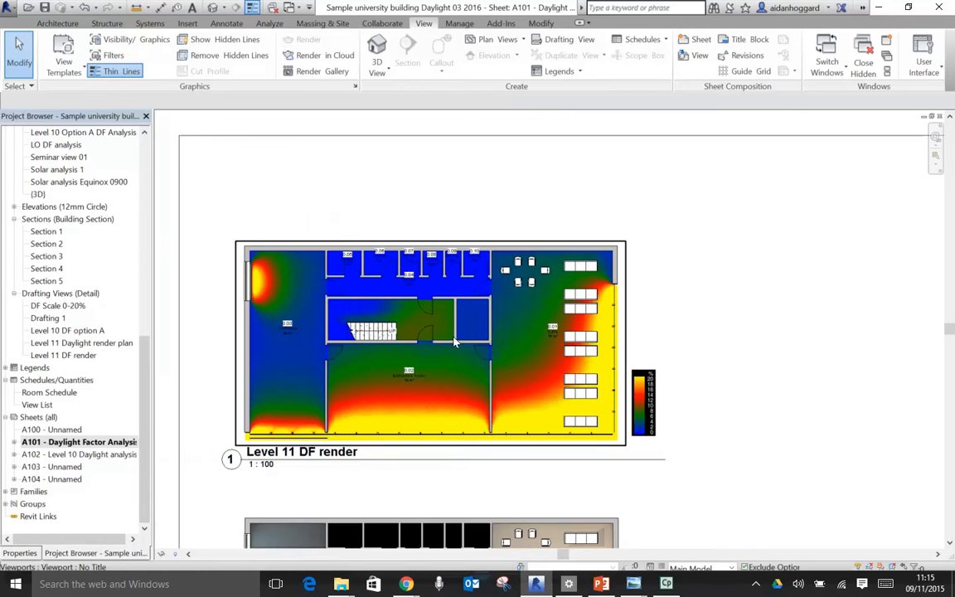
pyautogui.scroll(2, 626, 281)
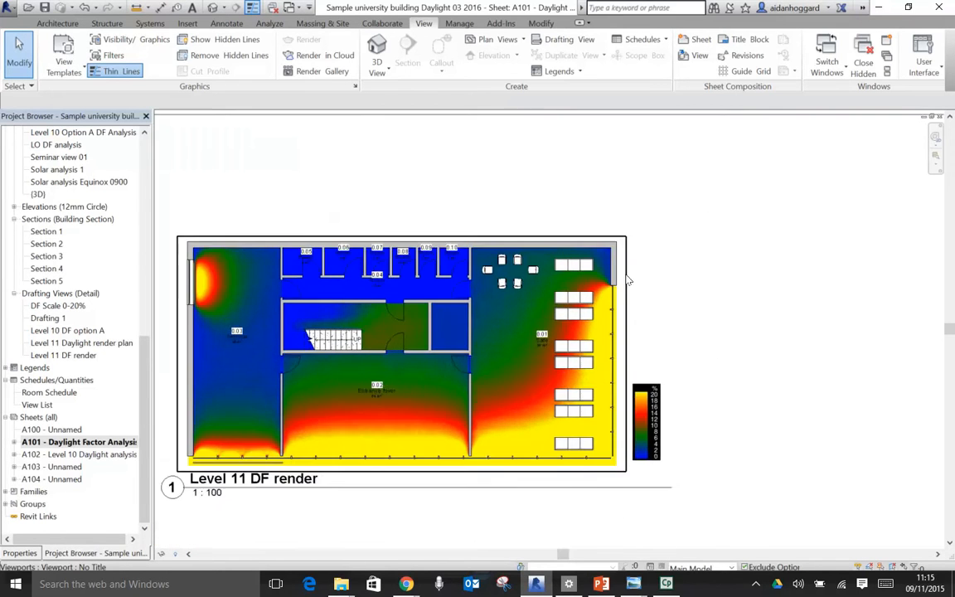
pyautogui.scroll(3, 591, 272)
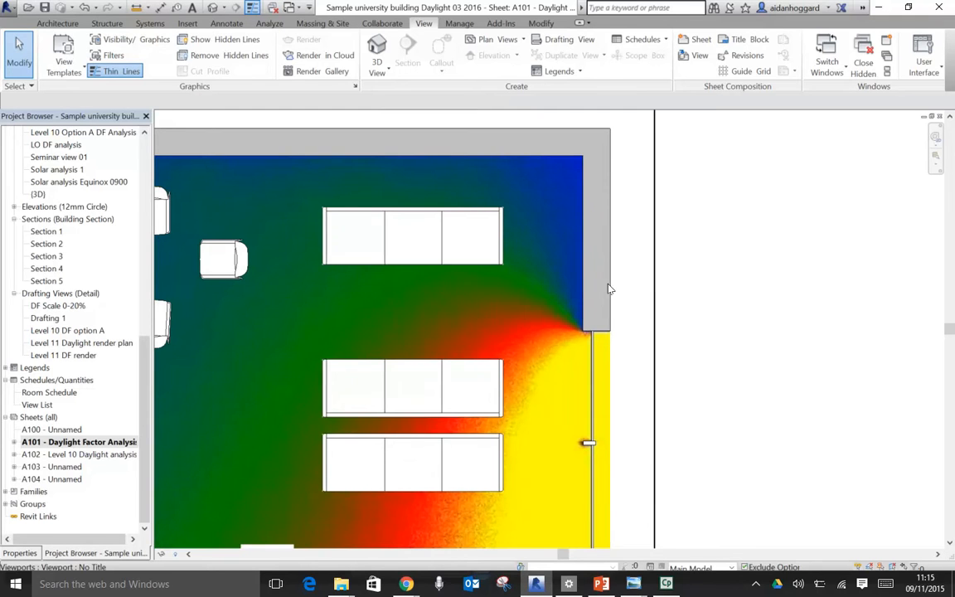
pyautogui.scroll(-2, 631, 292)
pyautogui.moveTo(539, 305); pyautogui.dragTo(664, 277, button='middle')
pyautogui.scroll(-1, 663, 276)
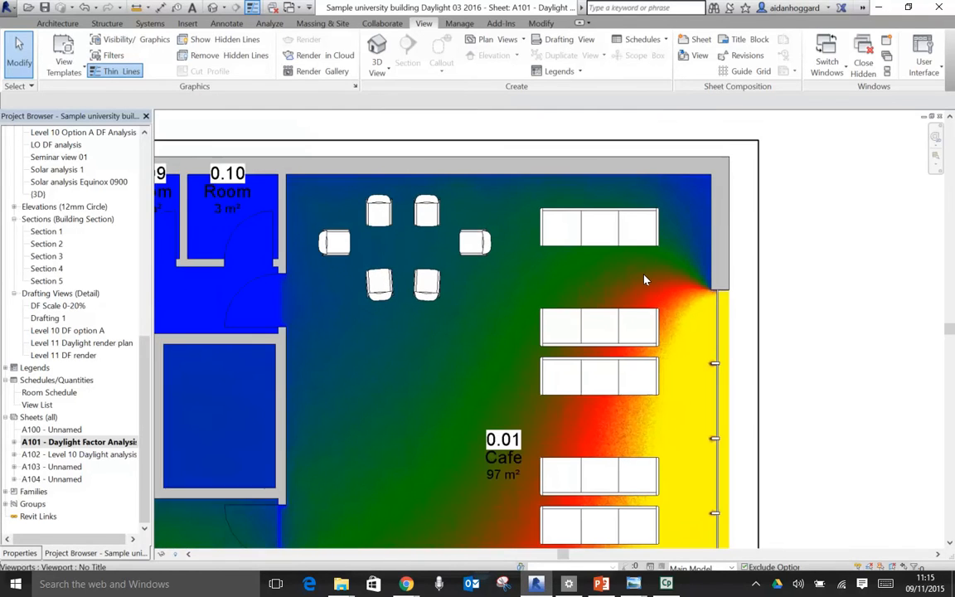
# - Activate the untitled floor plan viewport that overlays the daylight factor render, so its model elements can be edited from the sheet
pyautogui.click(726, 215)
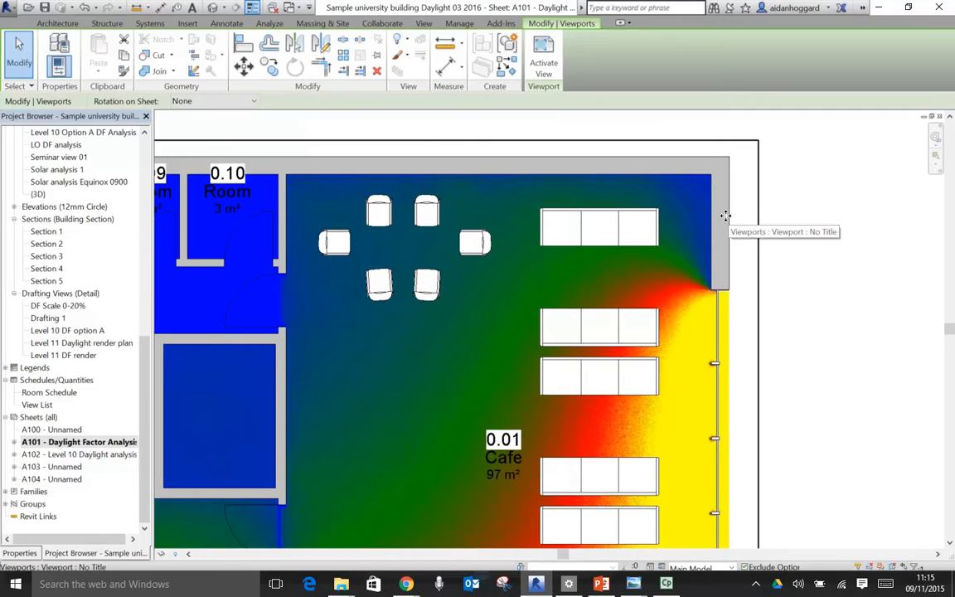
pyautogui.rightClick(726, 215)
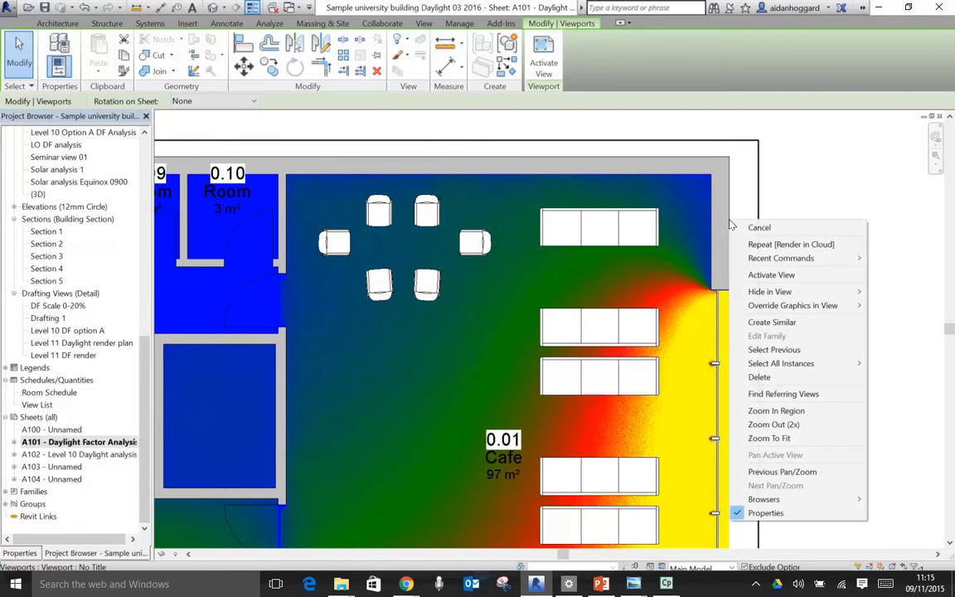
pyautogui.click(756, 280)
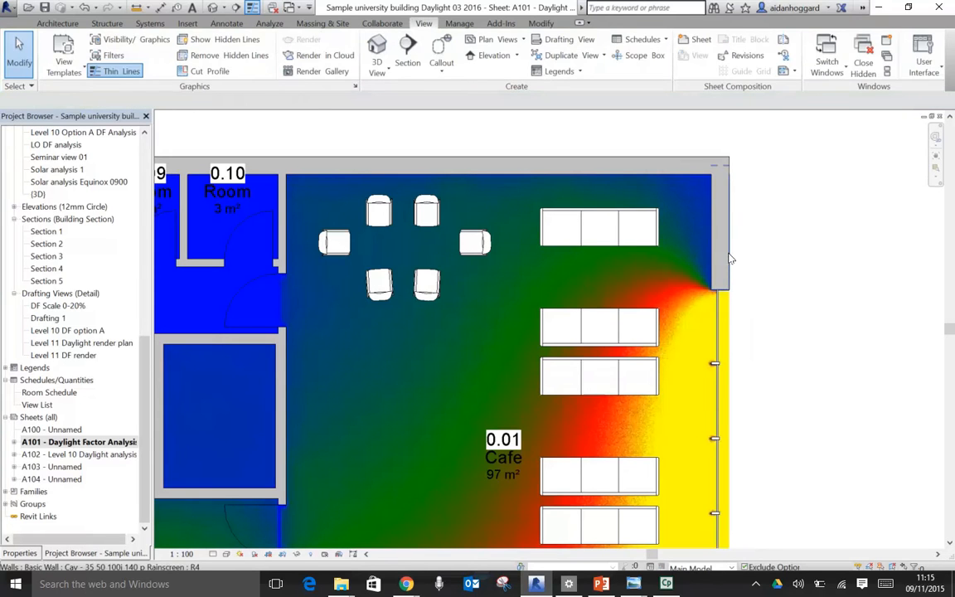
# - Move the café's short end wall beside the glazing outward, beyond the edge of the daylight factor image, and view the whole plan
pyautogui.click(729, 262)
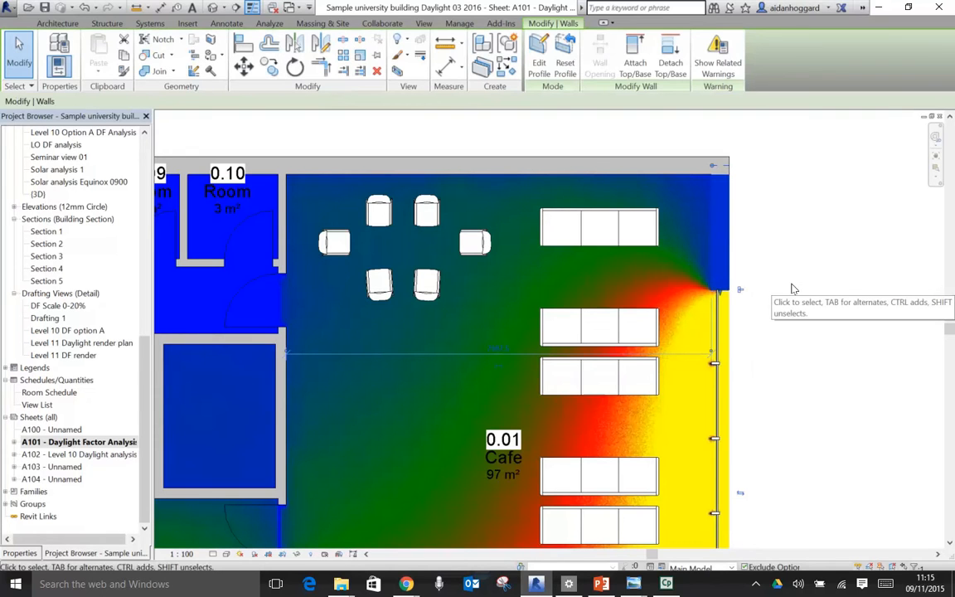
pyautogui.moveTo(724, 212); pyautogui.dragTo(780, 211)
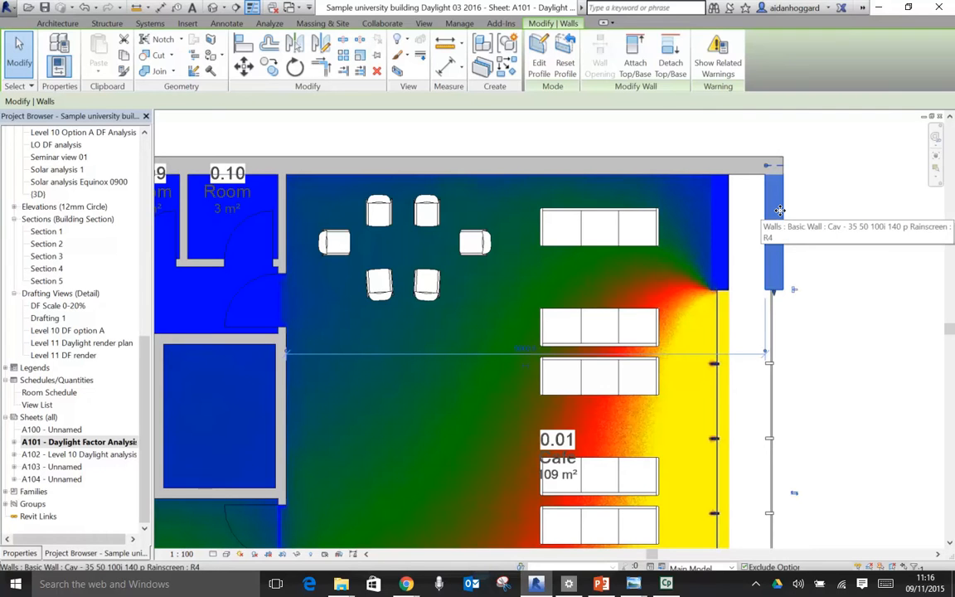
pyautogui.click(805, 205)
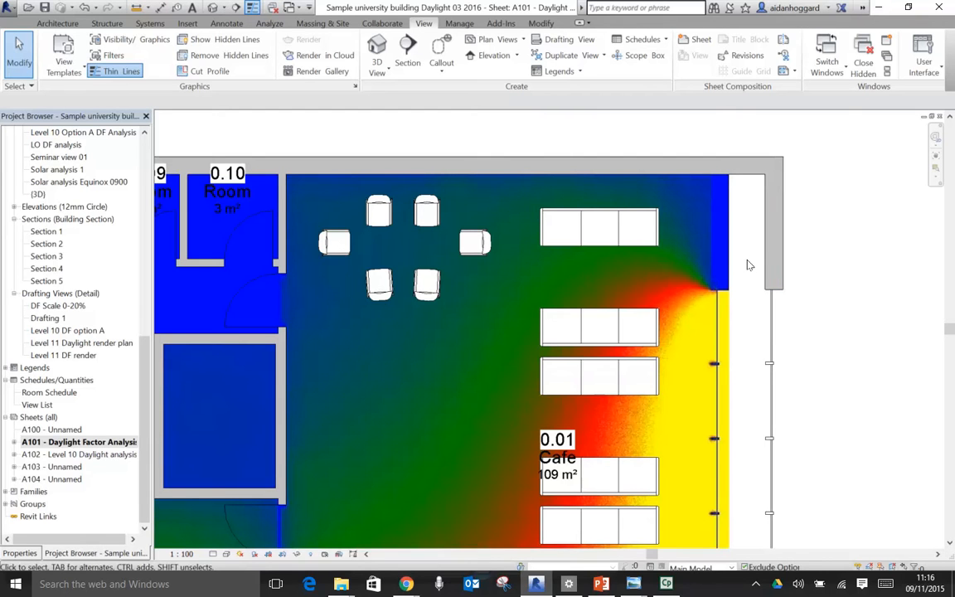
pyautogui.scroll(-2, 747, 265)
pyautogui.scroll(-1, 747, 265)
pyautogui.scroll(-1, 813, 305)
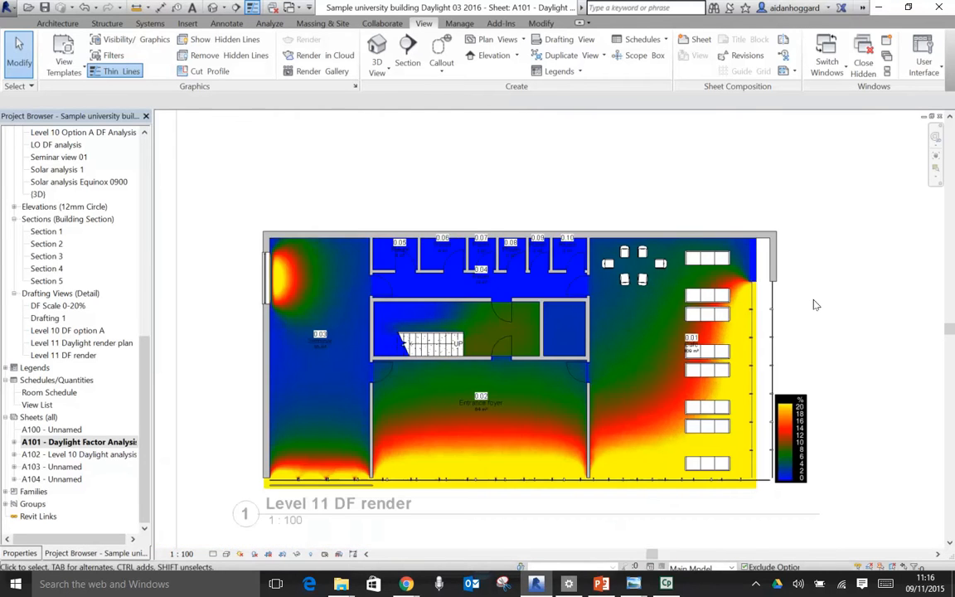
# - Move the long external wall behind the small rooms and café inward, to about 700 mm from the small rooms' front partition
pyautogui.scroll(4, 775, 273)
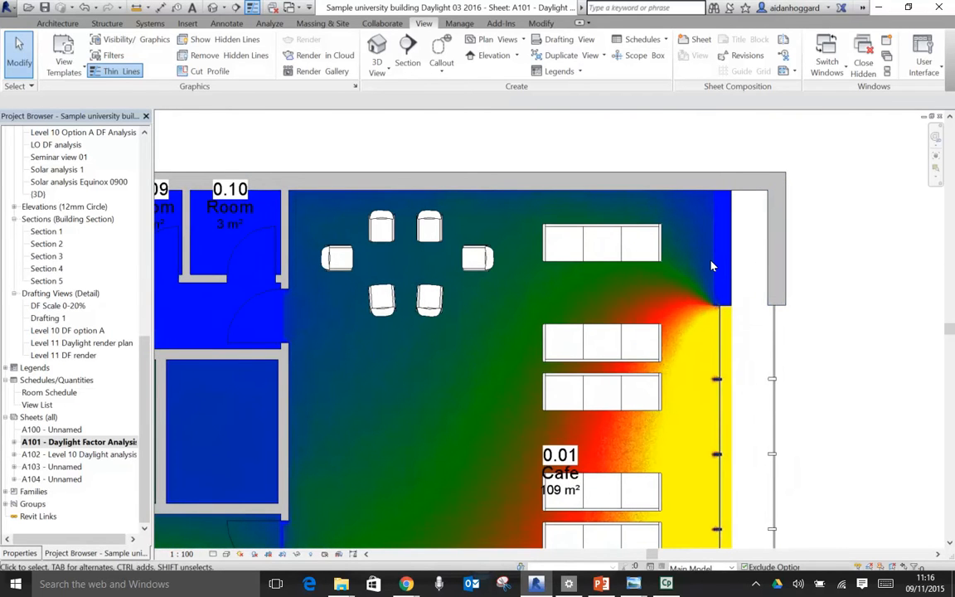
pyautogui.click(678, 171)
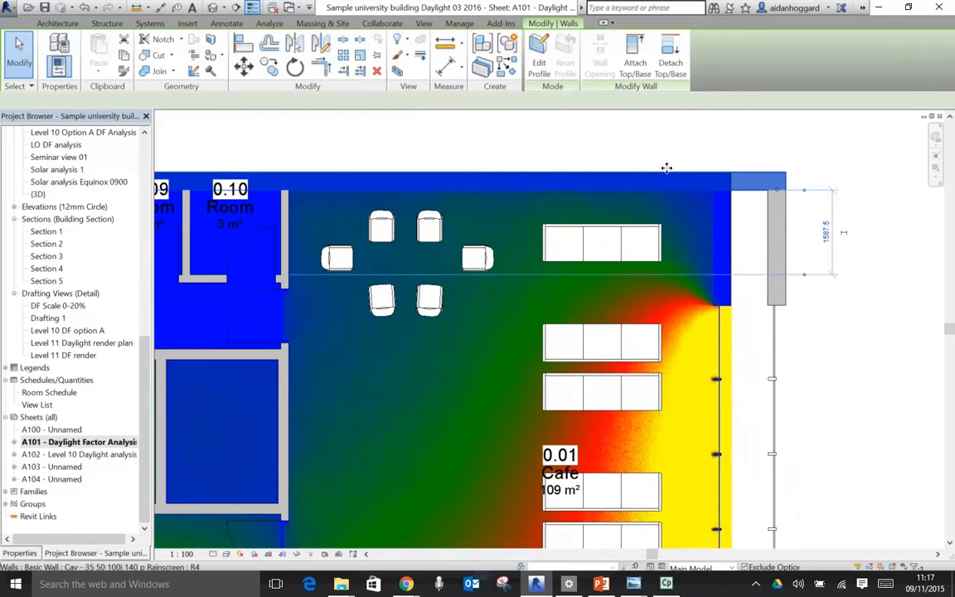
pyautogui.moveTo(668, 165); pyautogui.dragTo(683, 215)
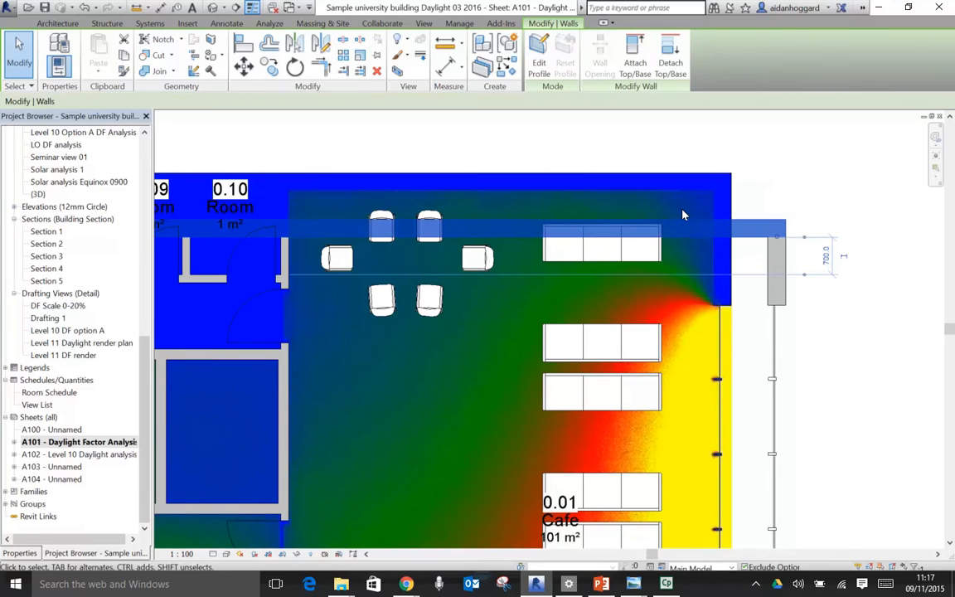
pyautogui.click(790, 175)
pyautogui.scroll(-2, 790, 175)
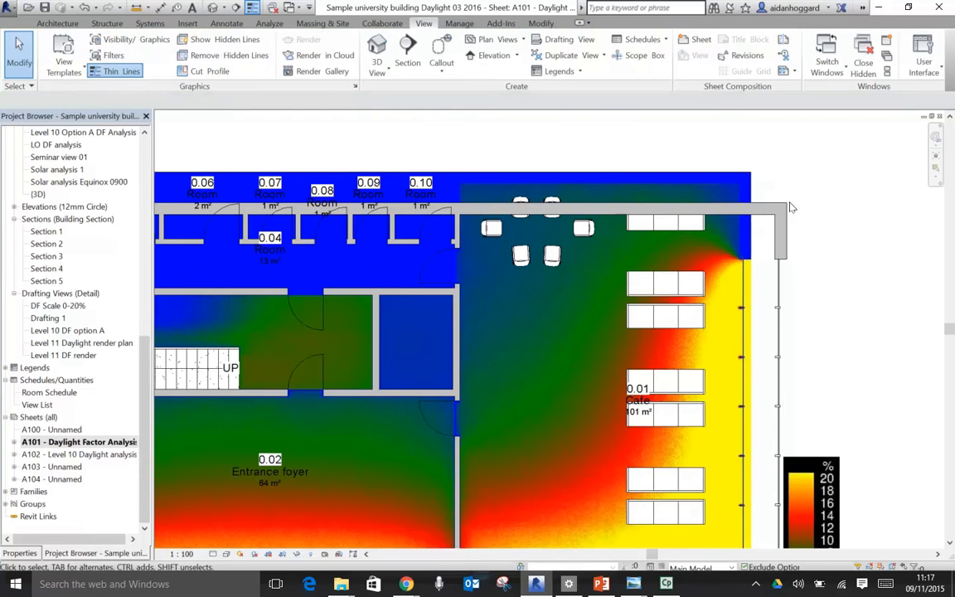
pyautogui.scroll(-1, 803, 260)
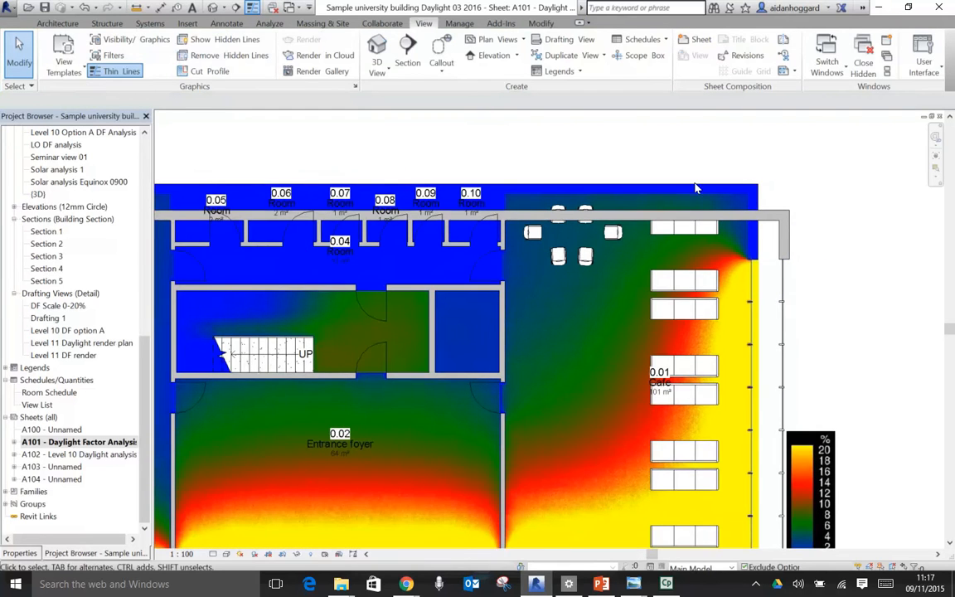
pyautogui.scroll(3, 810, 217)
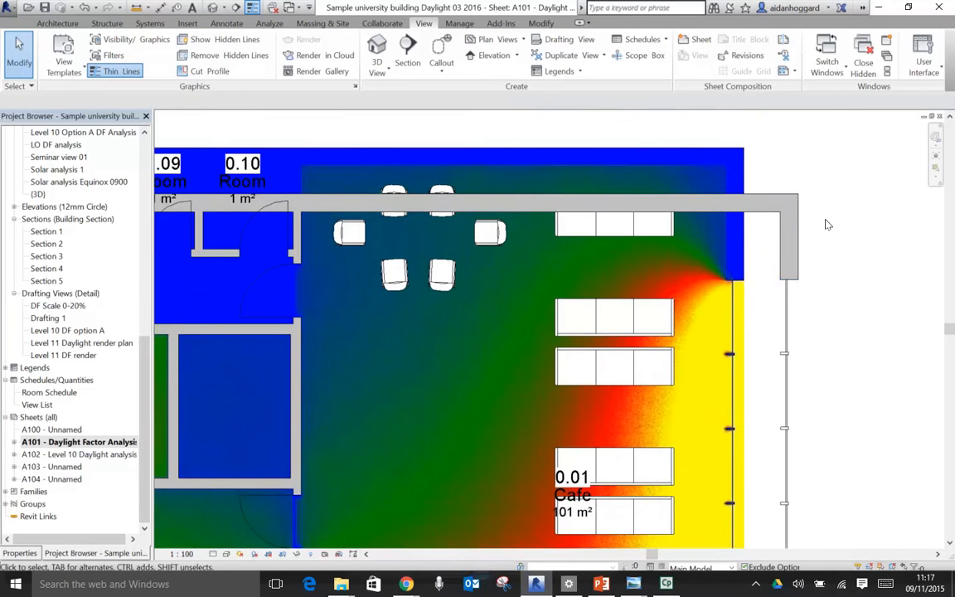
# - Undo both external wall moves in one go and check the plan against the daylight factor render
pyautogui.click(97, 10)
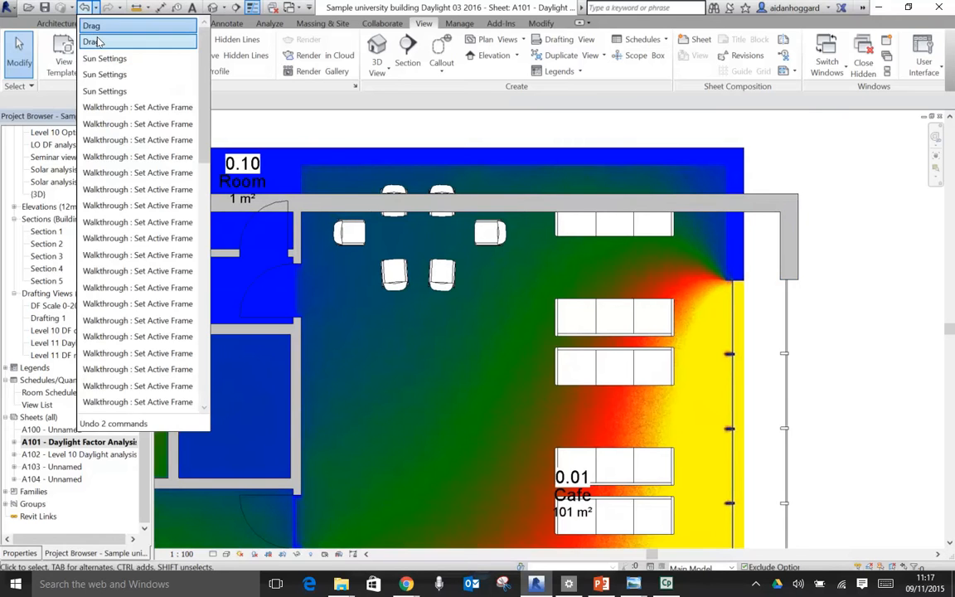
pyautogui.click(92, 38)
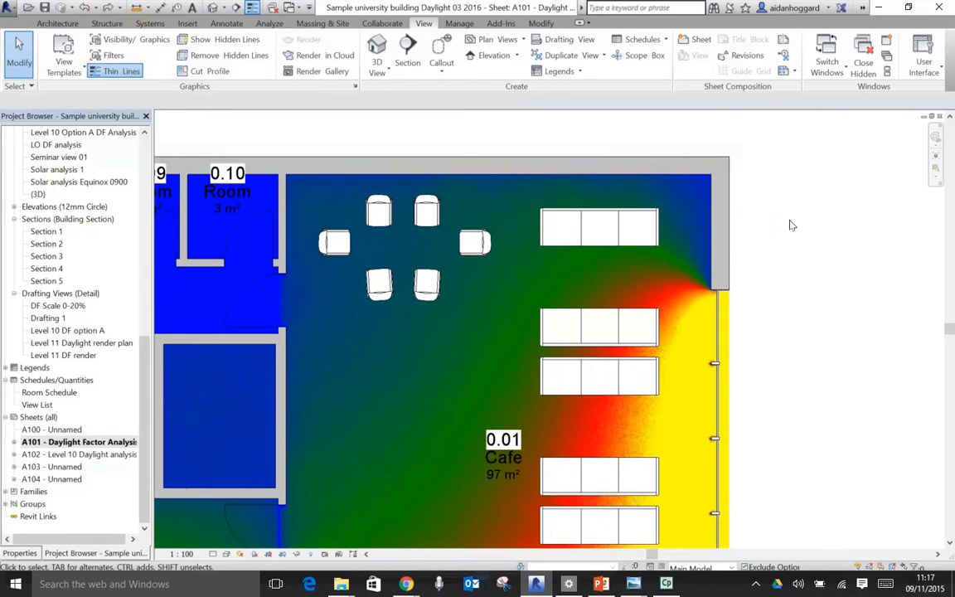
pyautogui.scroll(-3, 785, 229)
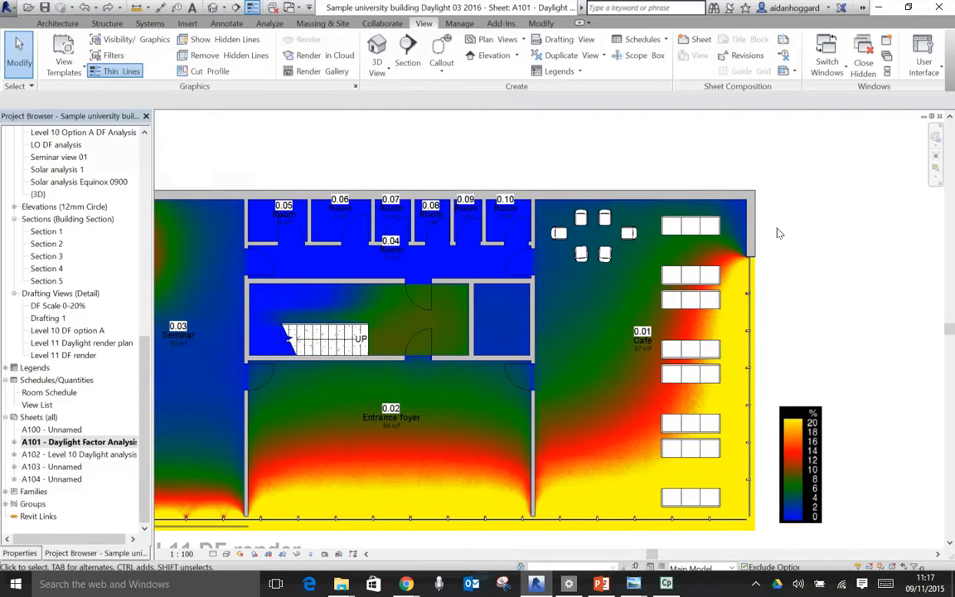
pyautogui.scroll(-2, 792, 284)
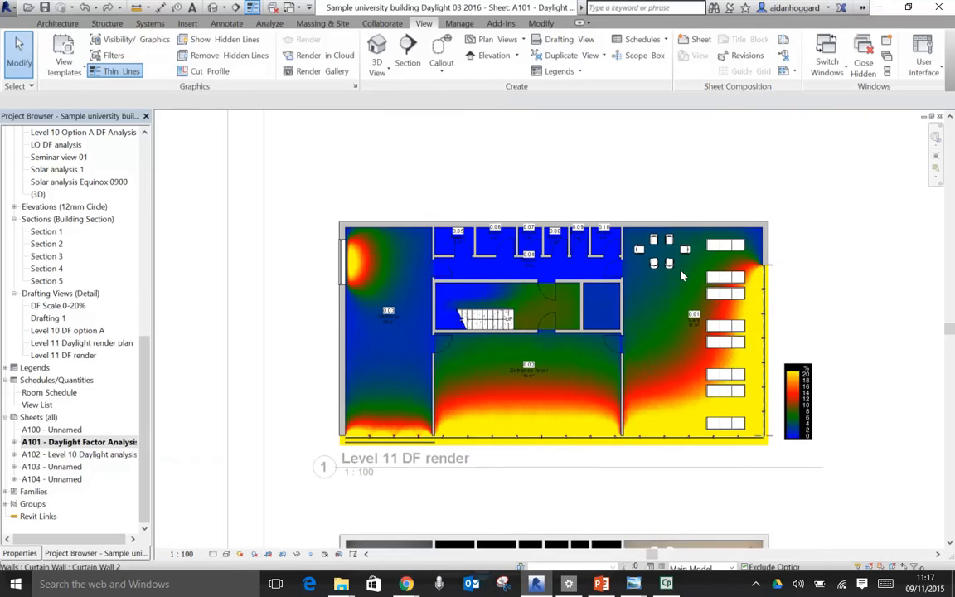
# - Create a new sheet in the project using the A1 metric titleblock
pyautogui.moveTo(139, 376); pyautogui.dragTo(154, 149)
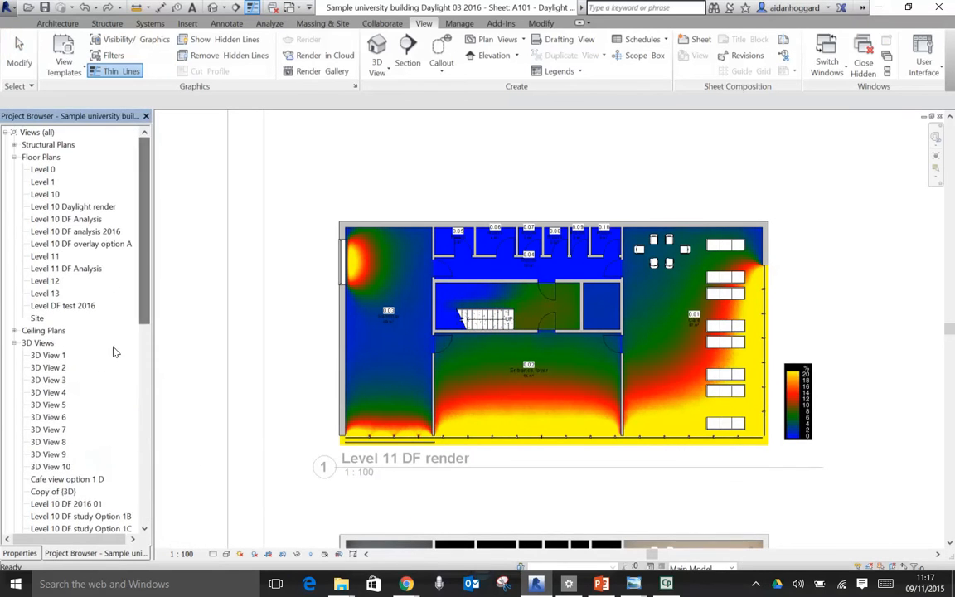
pyautogui.scroll(-10, 126, 262)
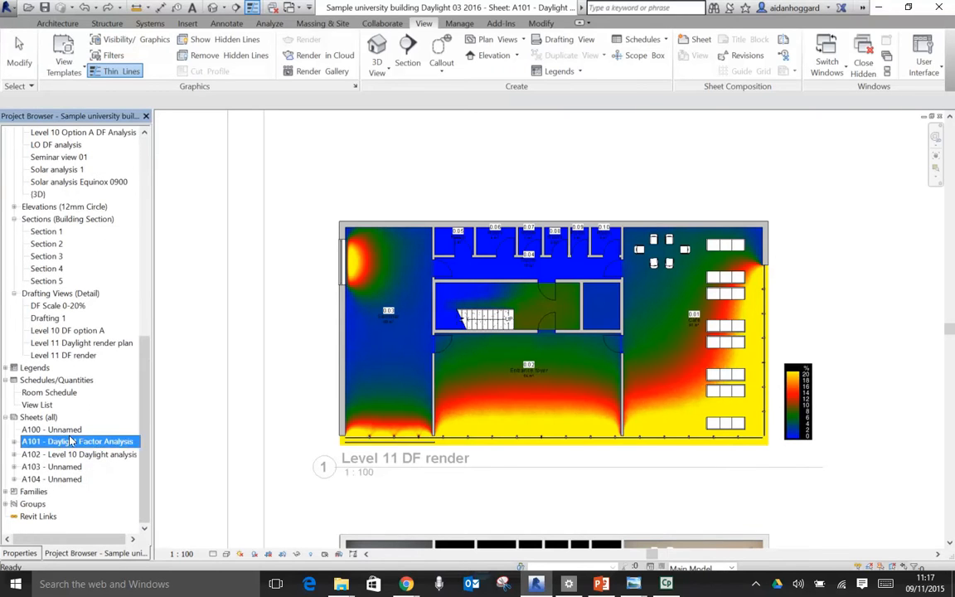
pyautogui.rightClick(32, 418)
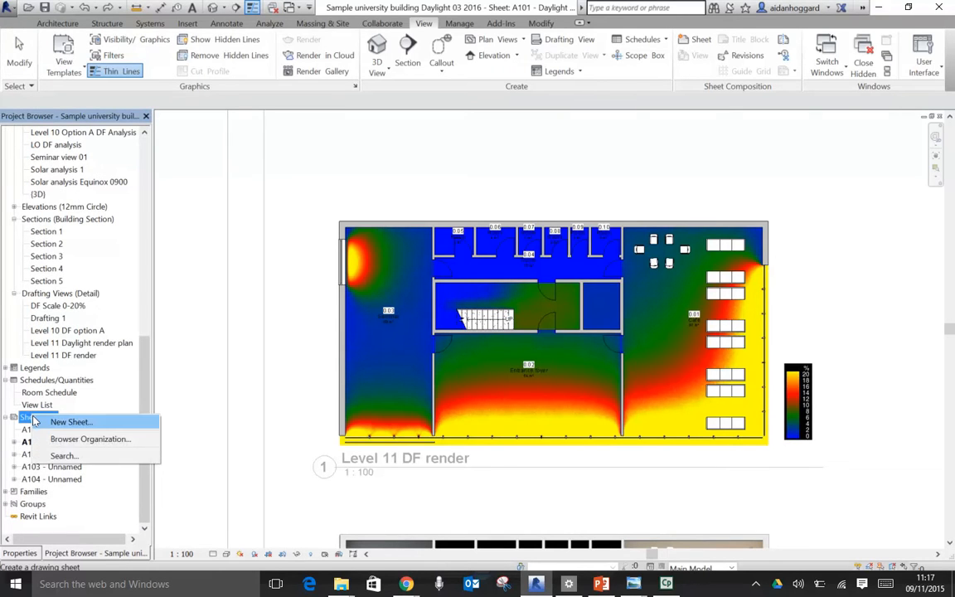
pyautogui.click(53, 422)
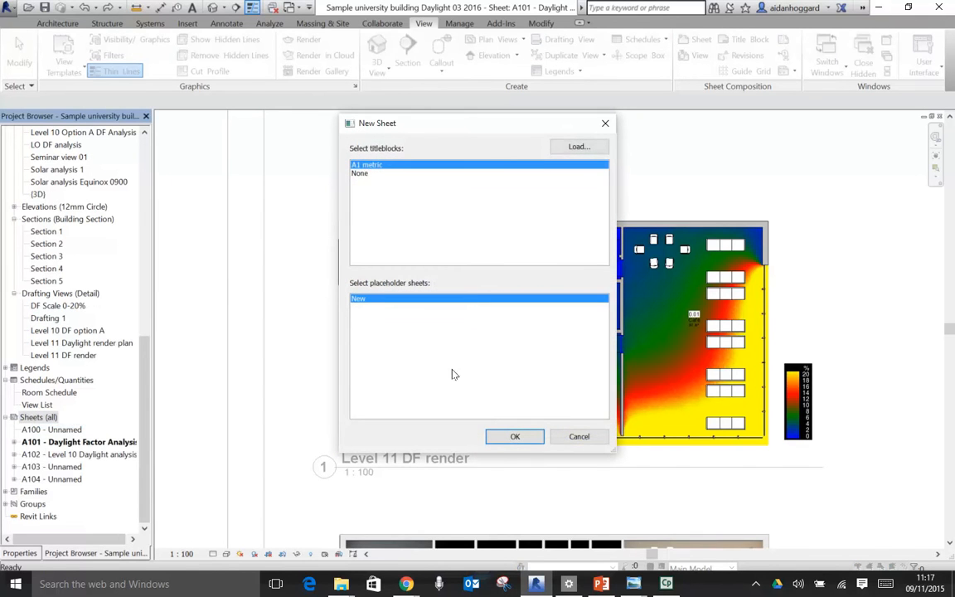
pyautogui.click(507, 437)
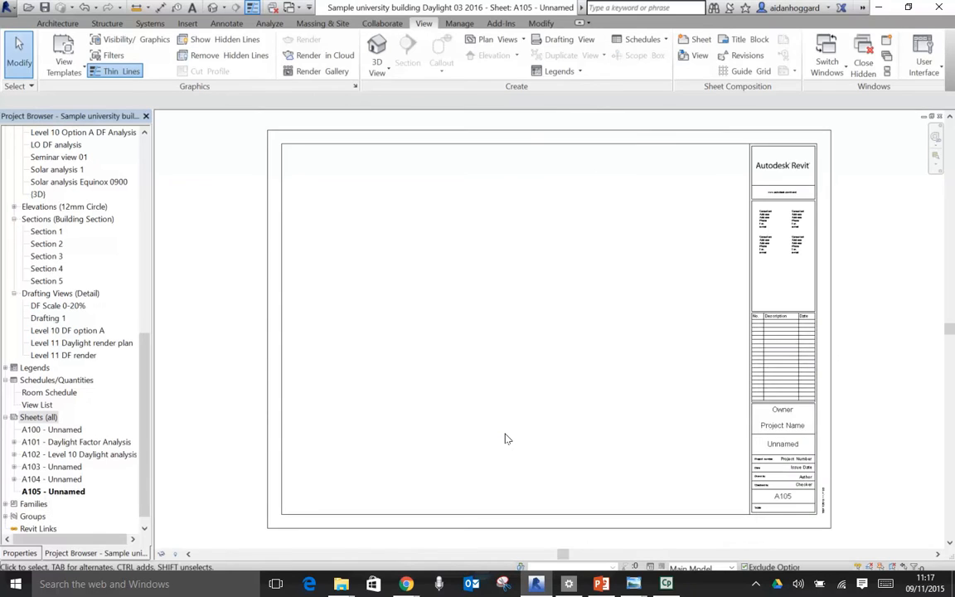
# - Restore the maximised view windows and rearrange them so the empty A105 sheet is in front of the other views
pyautogui.hotkey('ctrl', 'F4')
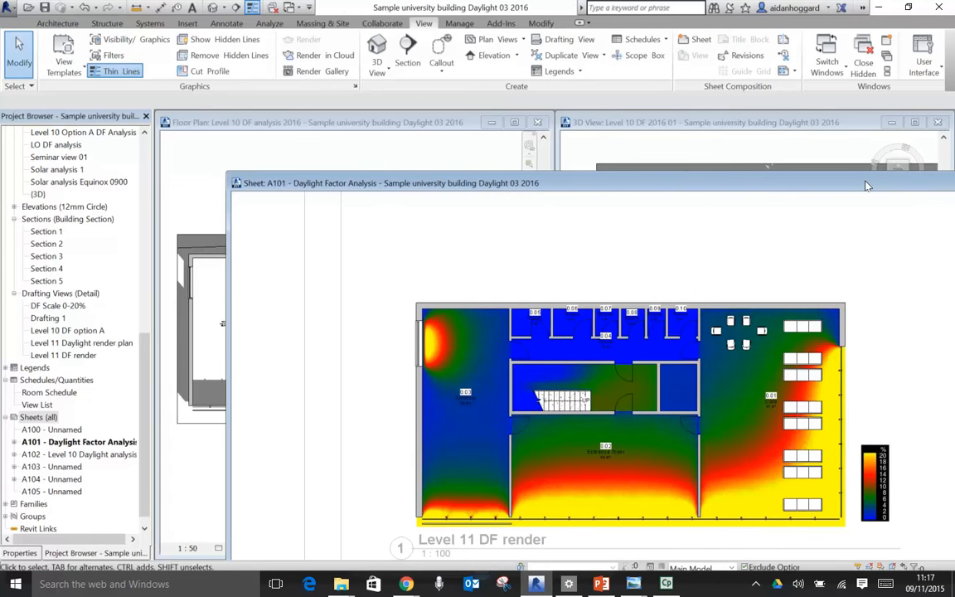
pyautogui.moveTo(894, 185); pyautogui.dragTo(655, 202)
pyautogui.click(781, 200)
pyautogui.moveTo(771, 177); pyautogui.dragTo(661, 127)
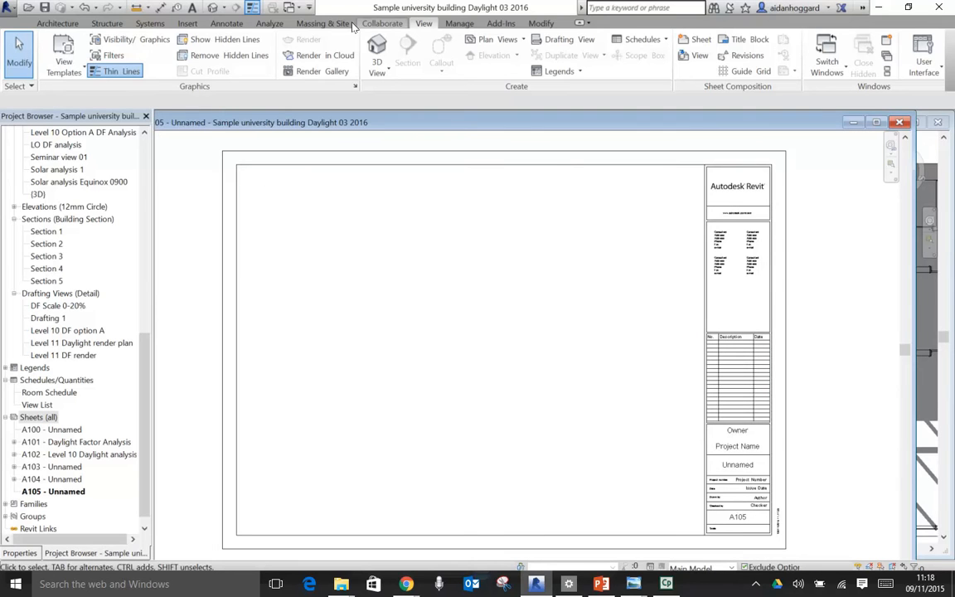
# - Look for the command that creates a drafting view, checking the project's Drafting Views group and the architecture, annotation and view tools
pyautogui.click(58, 23)
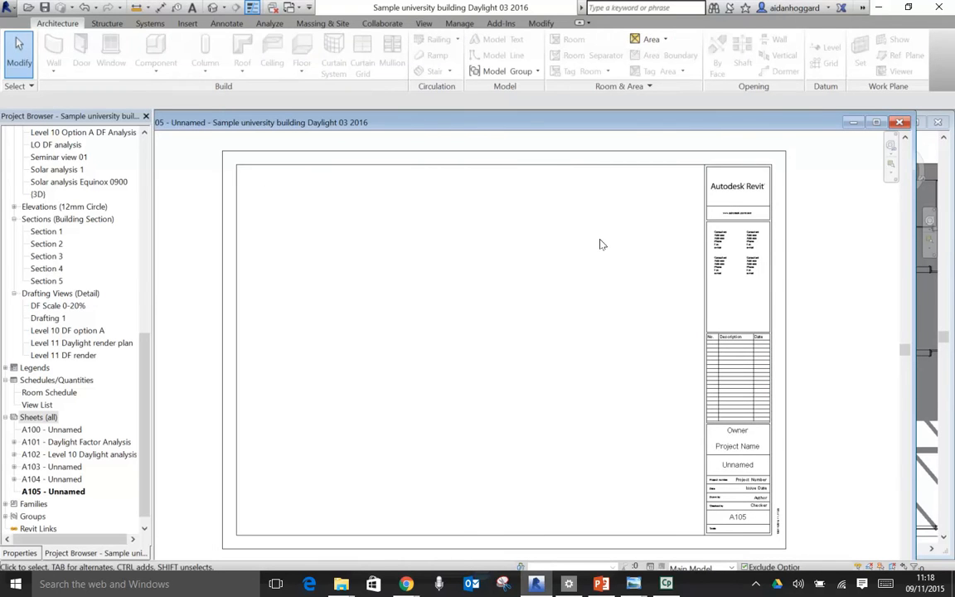
pyautogui.click(60, 294)
pyautogui.press('ctrl')
pyautogui.press('ctrl')
pyautogui.press('ctrl')
pyautogui.press('ctrl')
pyautogui.rightClick(59, 293)
pyautogui.click(49, 295)
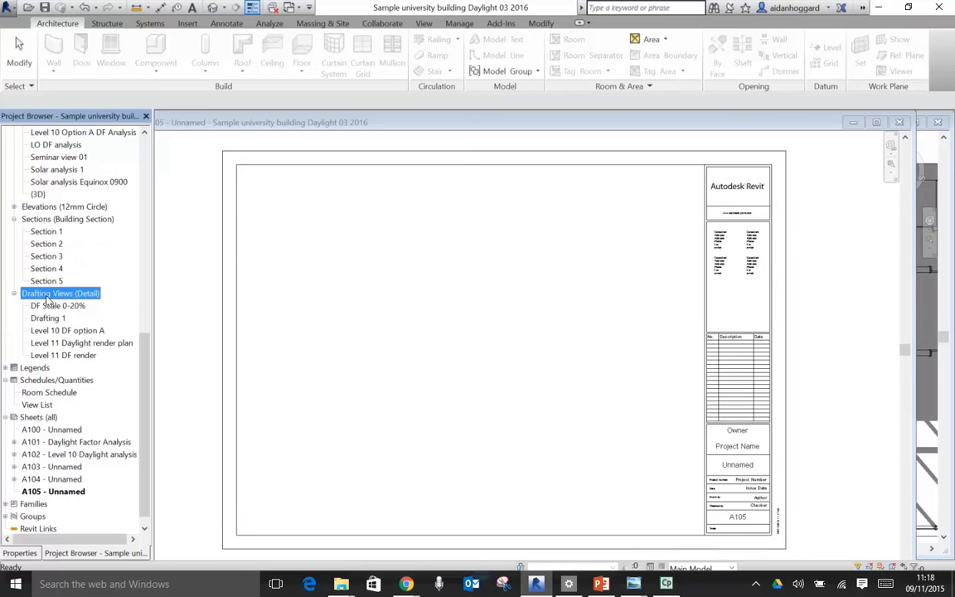
pyautogui.click(45, 307)
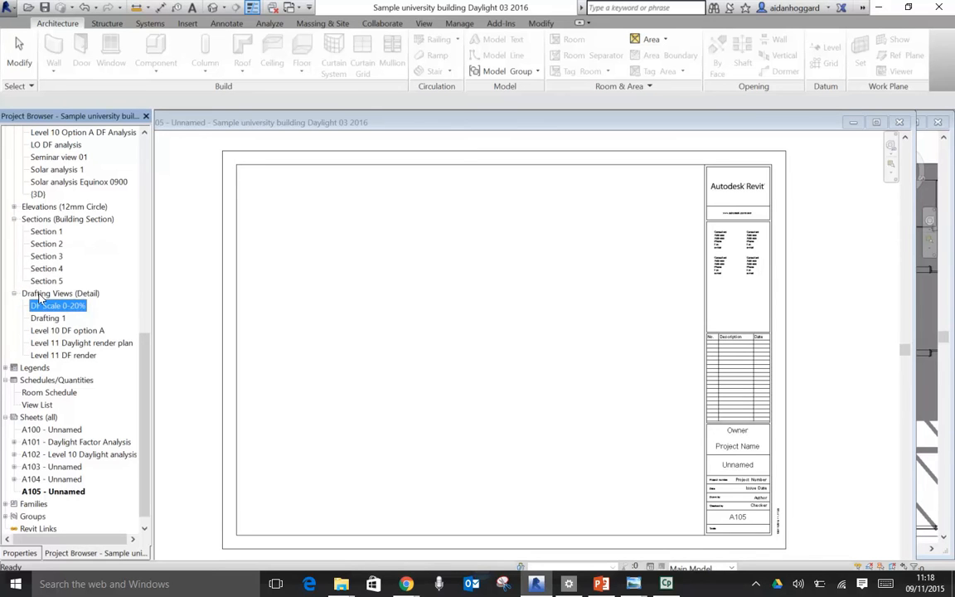
pyautogui.click(41, 295)
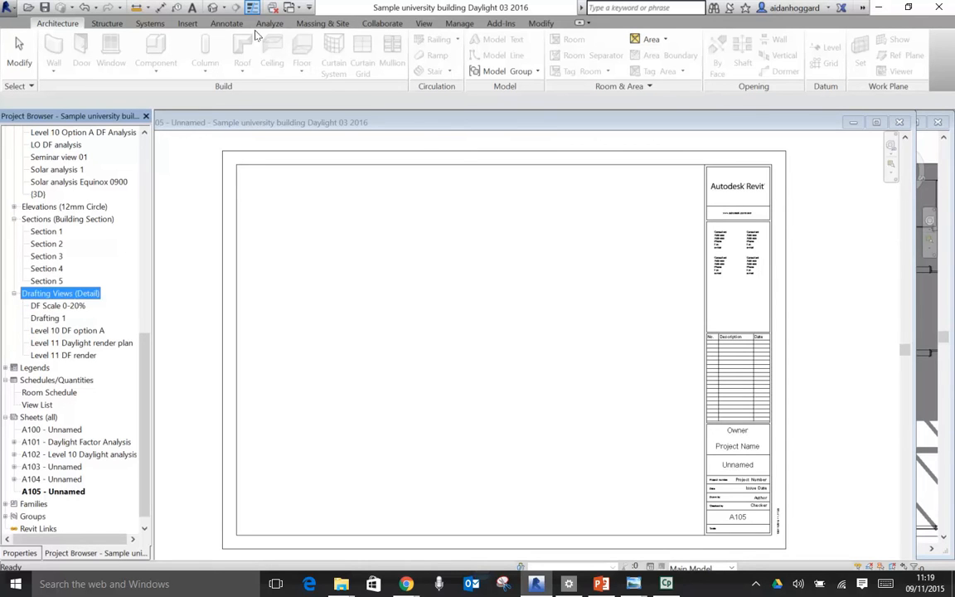
pyautogui.click(220, 25)
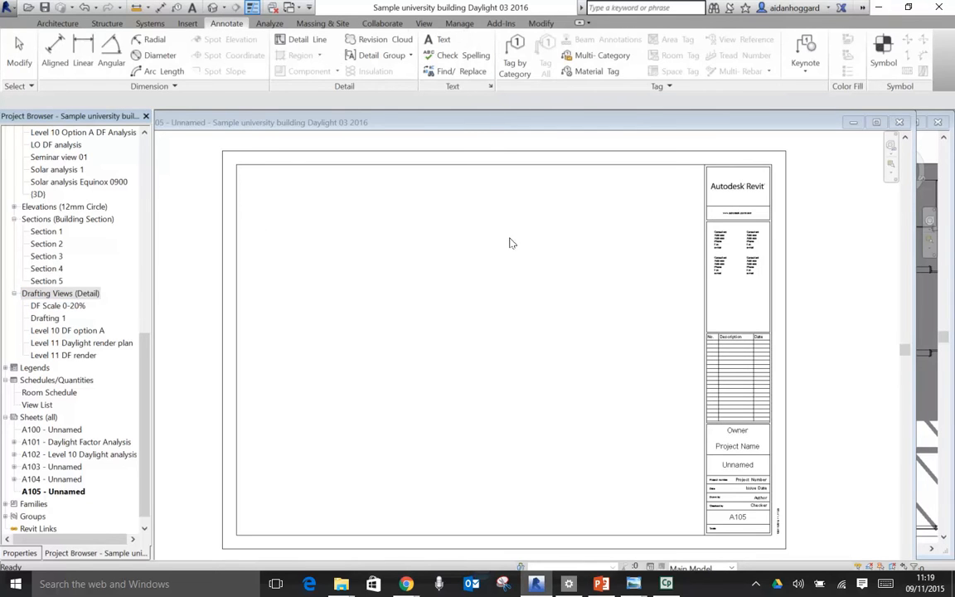
pyautogui.click(424, 24)
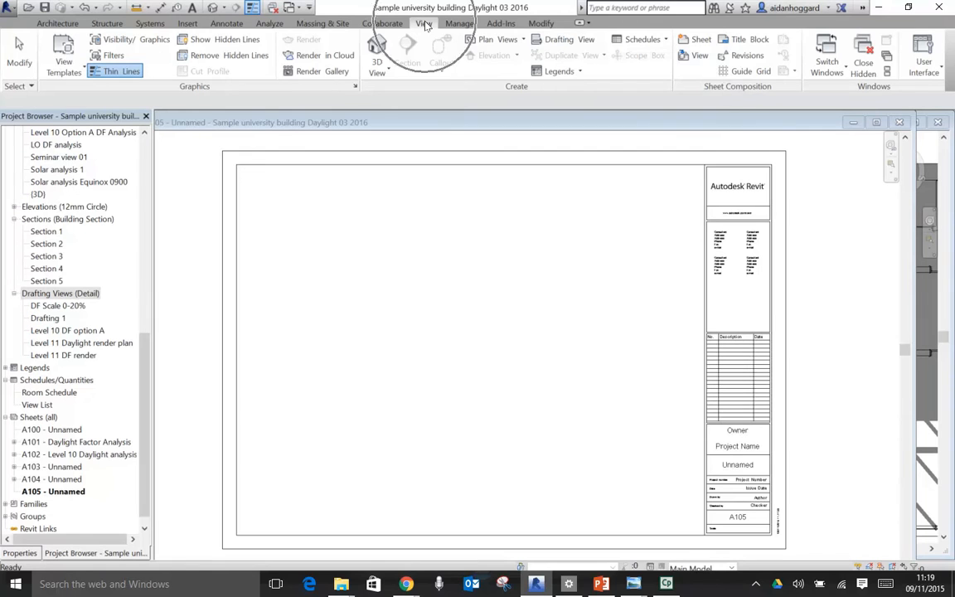
# - Create a drafting view named L10 DF Spring Equinox at 1:100, dismissing the save reminder, and maximise its window
pyautogui.click(570, 42)
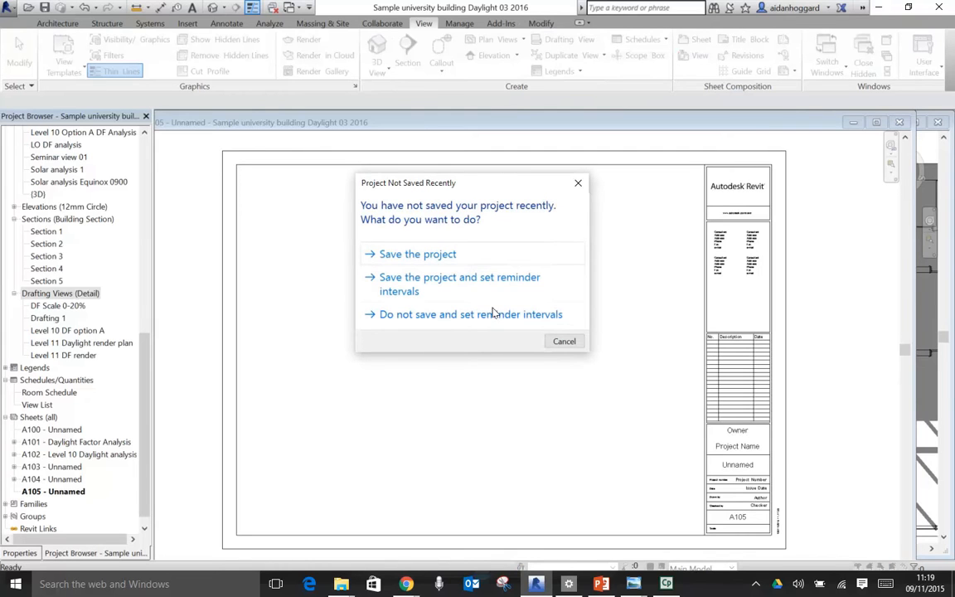
pyautogui.click(564, 341)
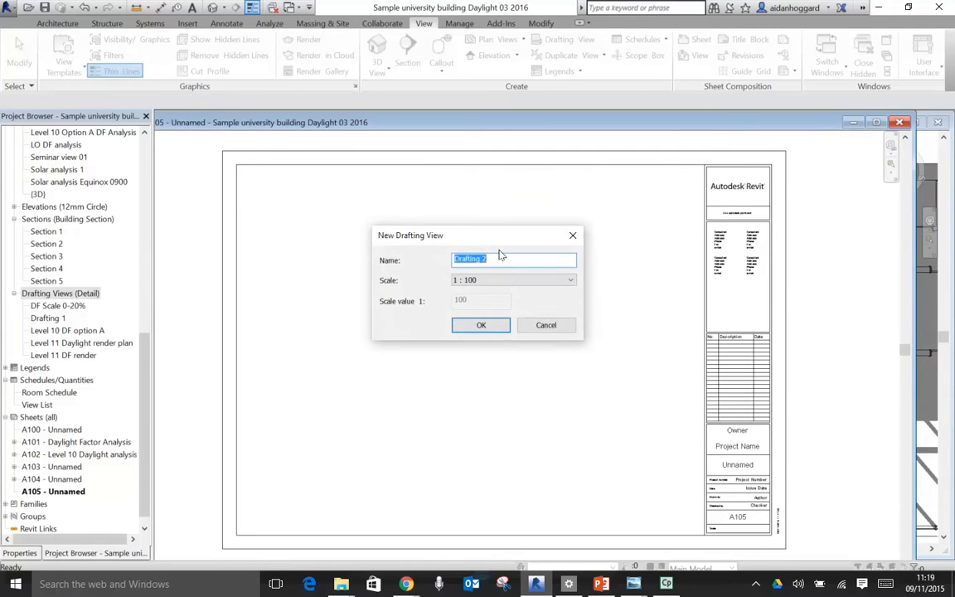
pyautogui.write('L10 DF Sp[ring')
pyautogui.press('BackSpace')
pyautogui.press('BackSpace')
pyautogui.press('BackSpace')
pyautogui.press('BackSpace')
pyautogui.press('BackSpace')
pyautogui.write('ring Equinox')
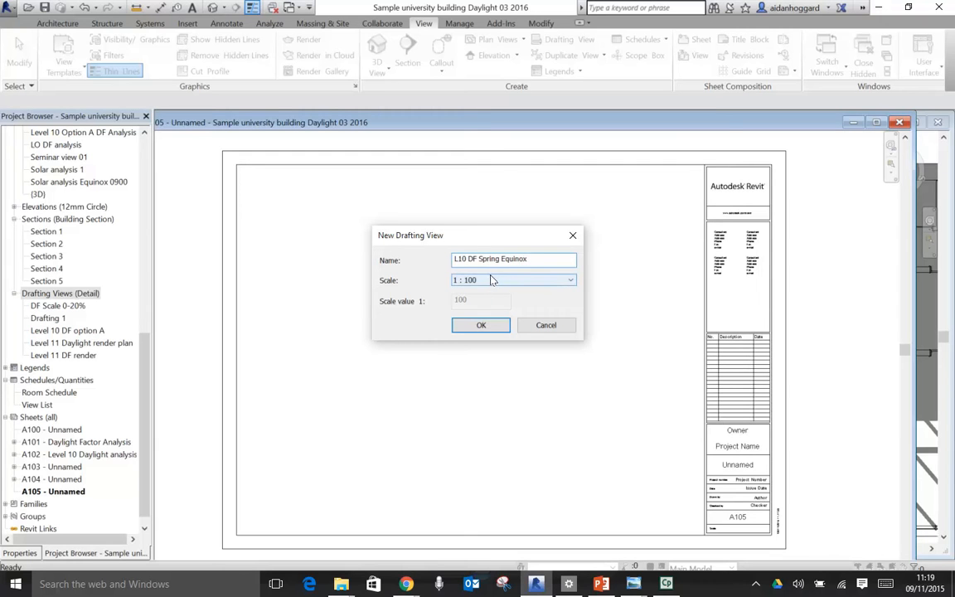
pyautogui.click(487, 325)
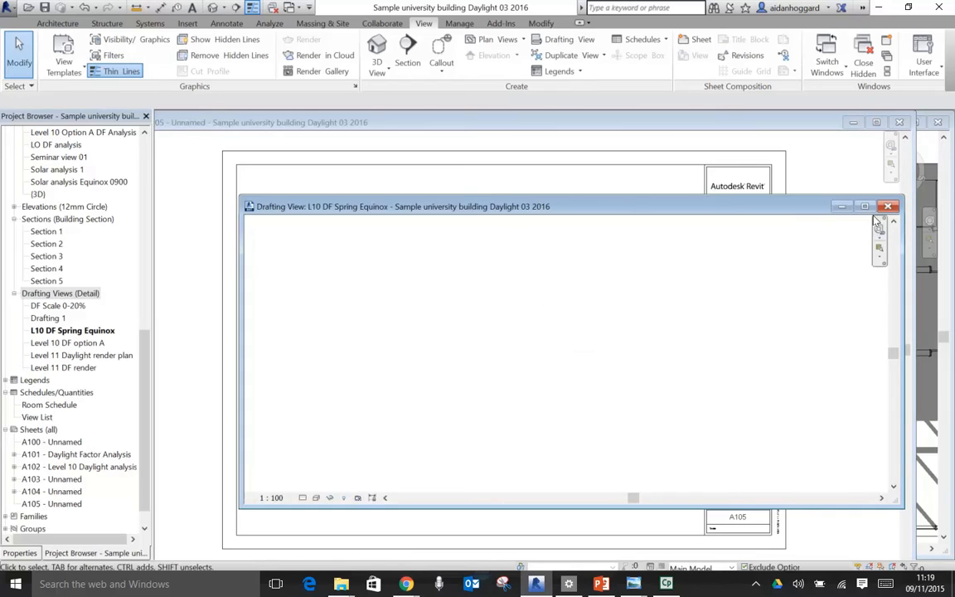
pyautogui.click(865, 205)
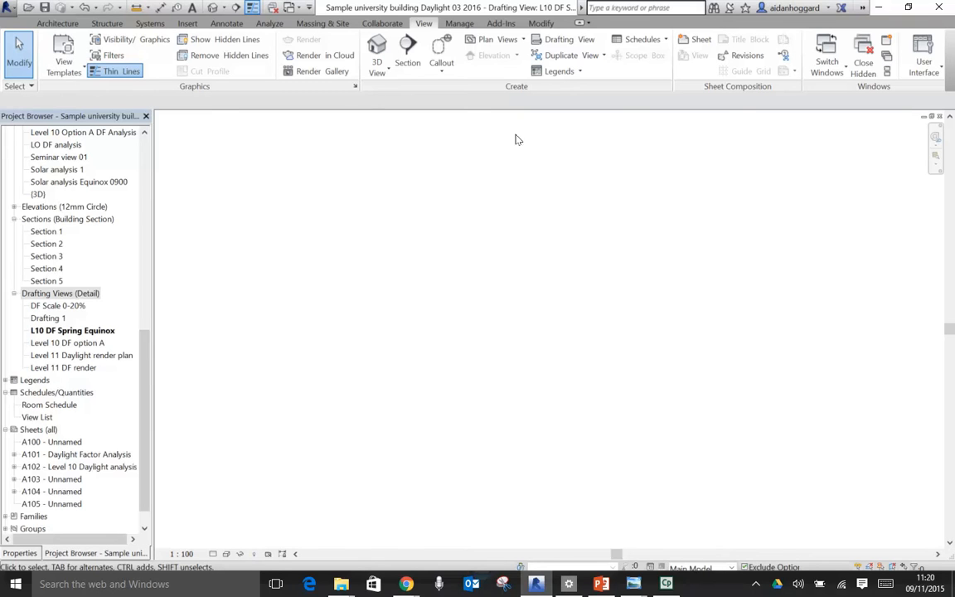
# - Start an image import and browse Google Drive through MScSAS 2015-16, ARC6780, Lecture resources and 12 Daylight Simulation + Visualisation 03 to the Sample renders folder
pyautogui.click(187, 23)
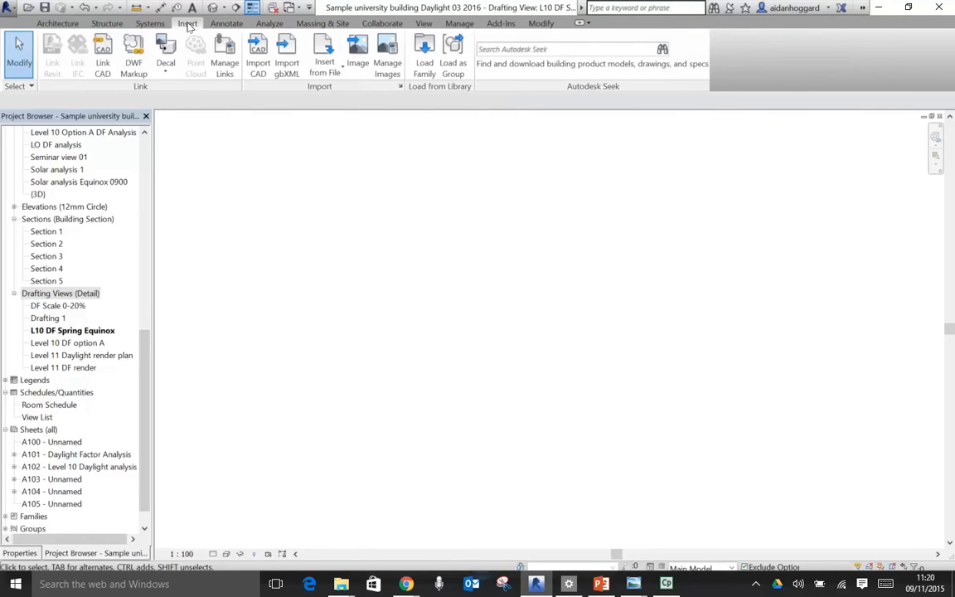
pyautogui.click(358, 51)
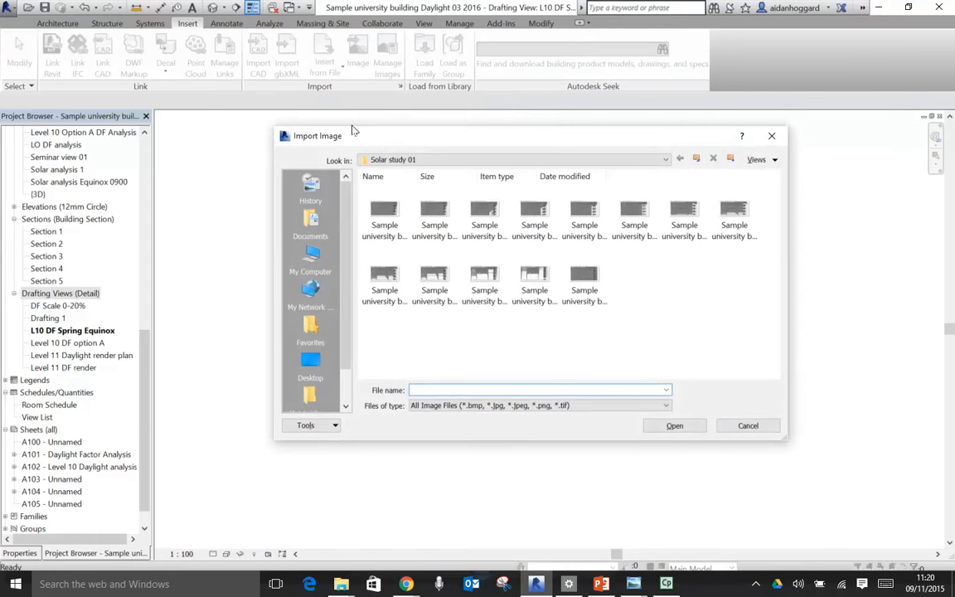
pyautogui.click(697, 158)
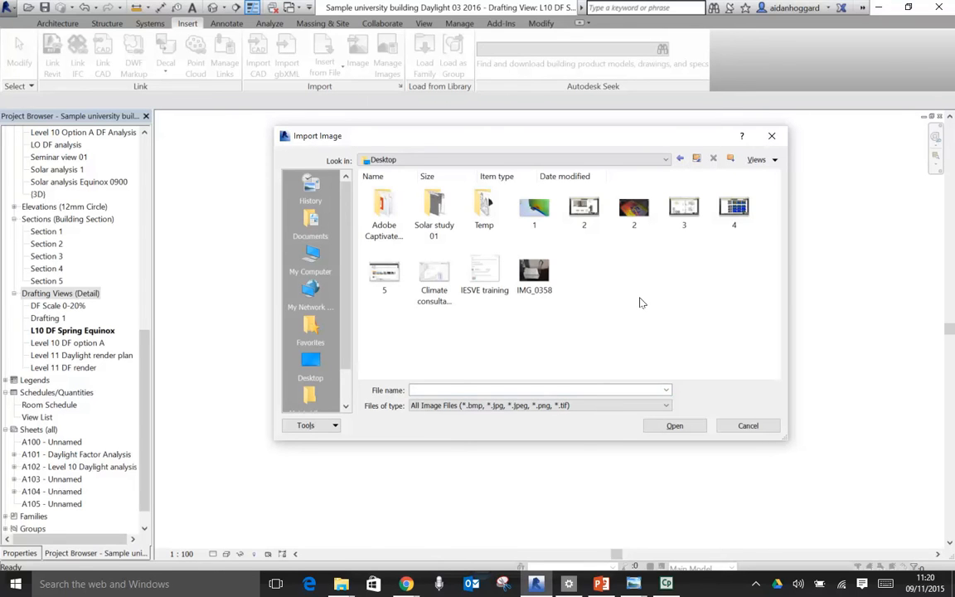
pyautogui.click(665, 159)
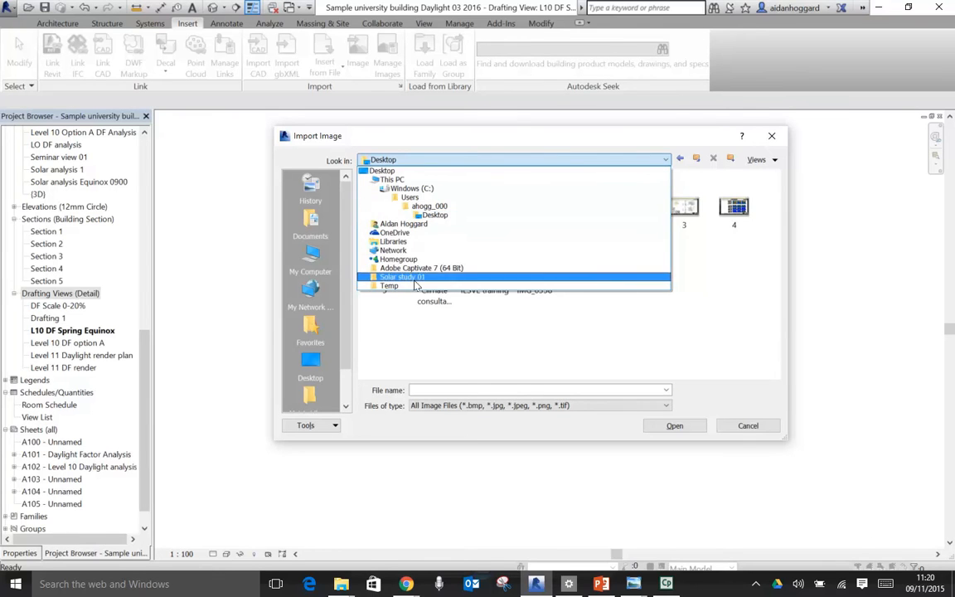
pyautogui.click(406, 225)
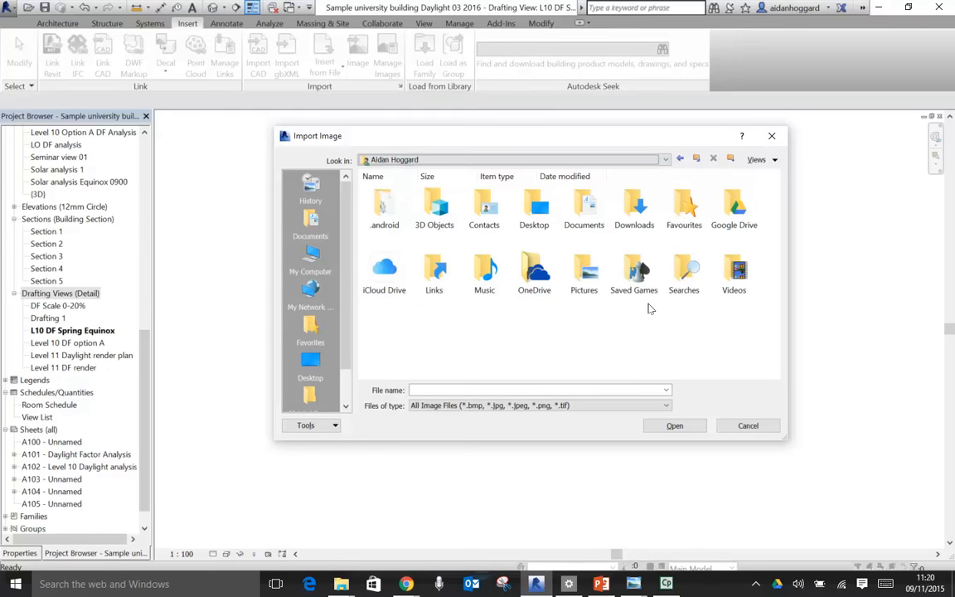
pyautogui.doubleClick(733, 203)
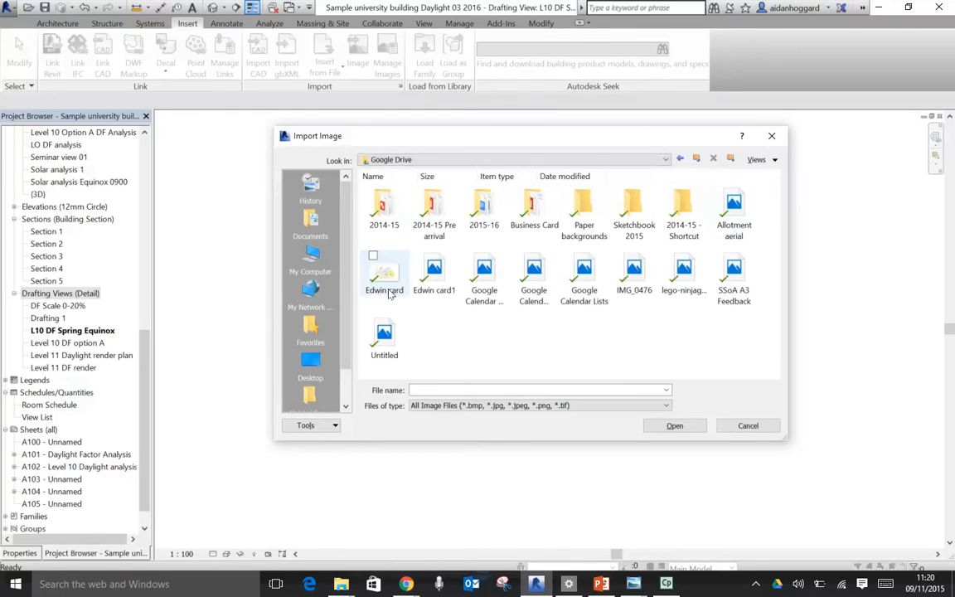
pyautogui.doubleClick(481, 203)
pyautogui.doubleClick(684, 217)
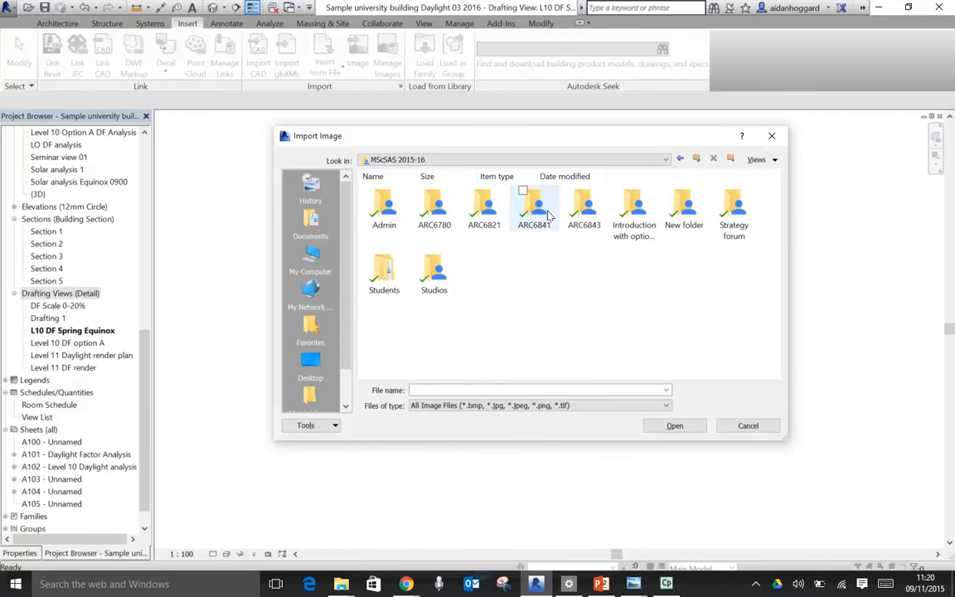
pyautogui.doubleClick(434, 206)
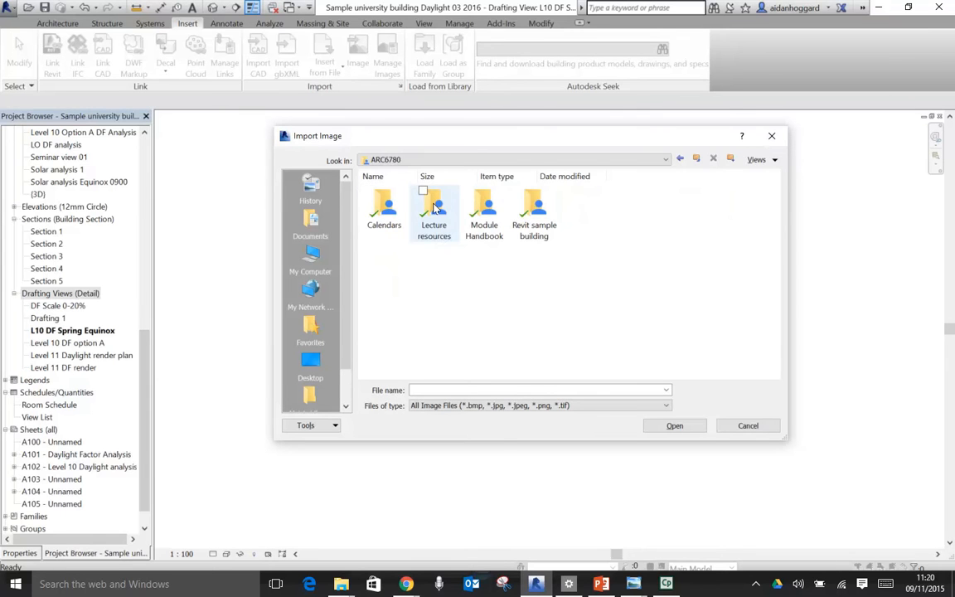
pyautogui.doubleClick(434, 207)
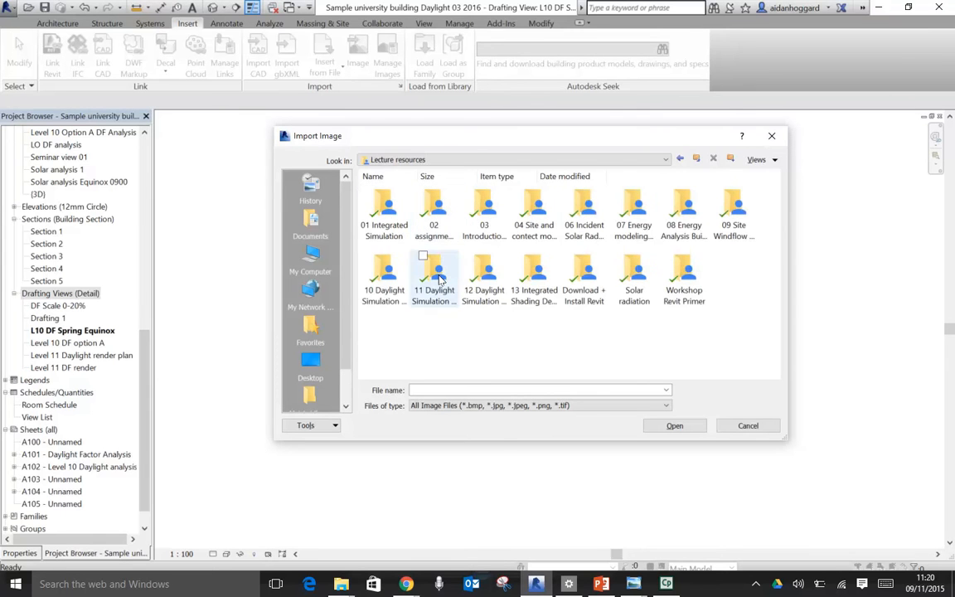
pyautogui.doubleClick(482, 272)
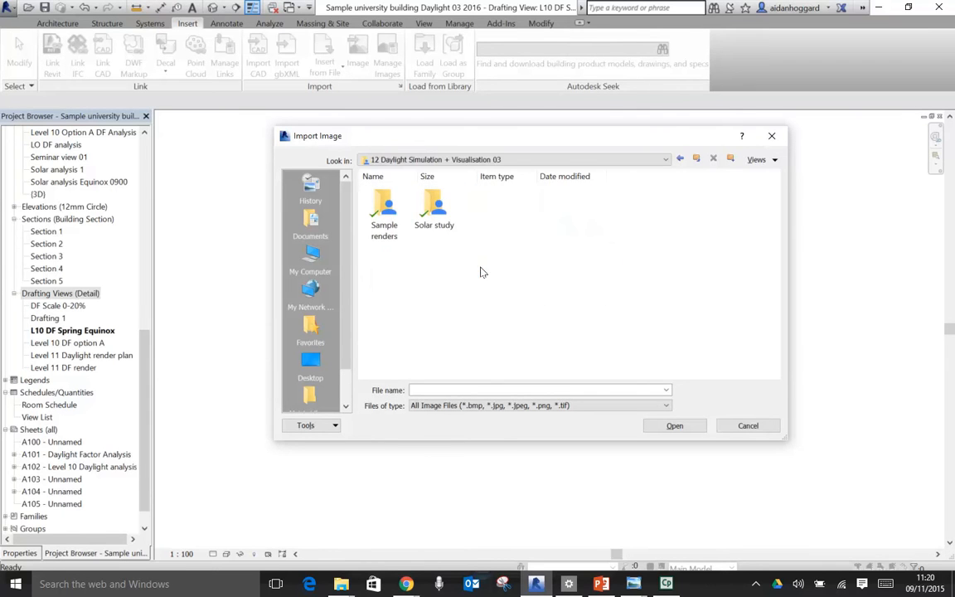
pyautogui.doubleClick(384, 209)
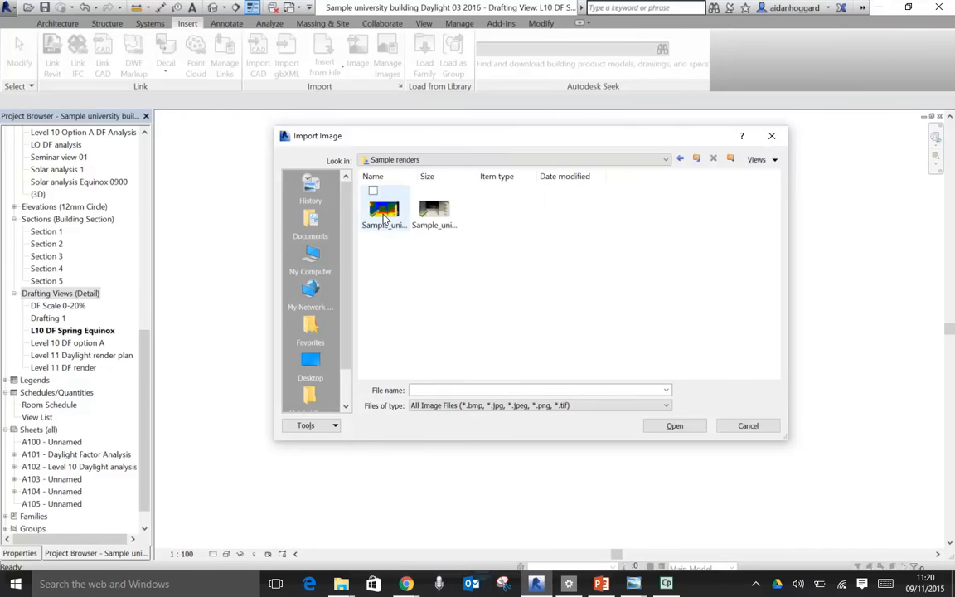
# - Import the Level_10_DF_2016_01 daylight factor render and place it in the L10 DF Spring Equinox drafting view
pyautogui.click(385, 214)
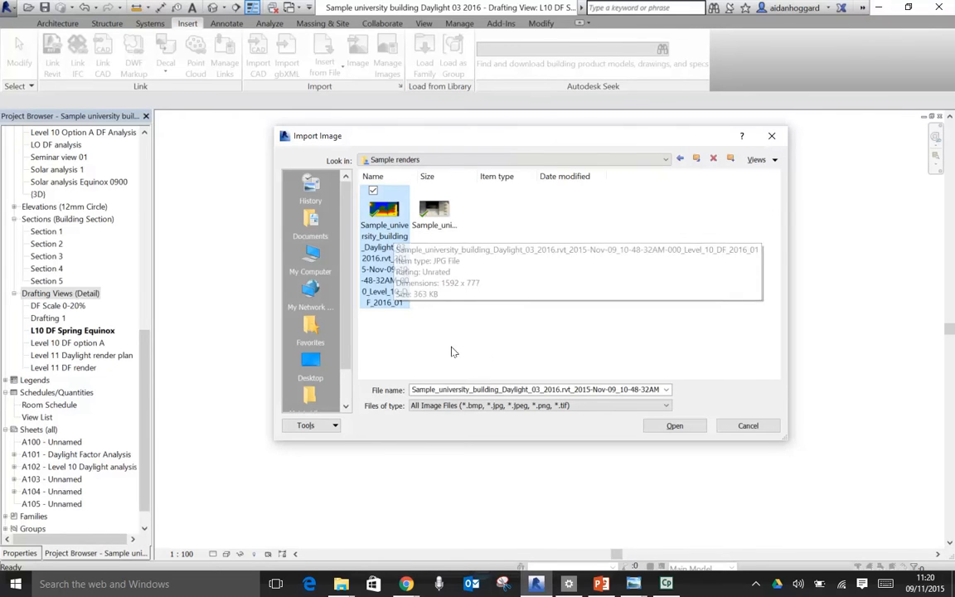
pyautogui.click(674, 425)
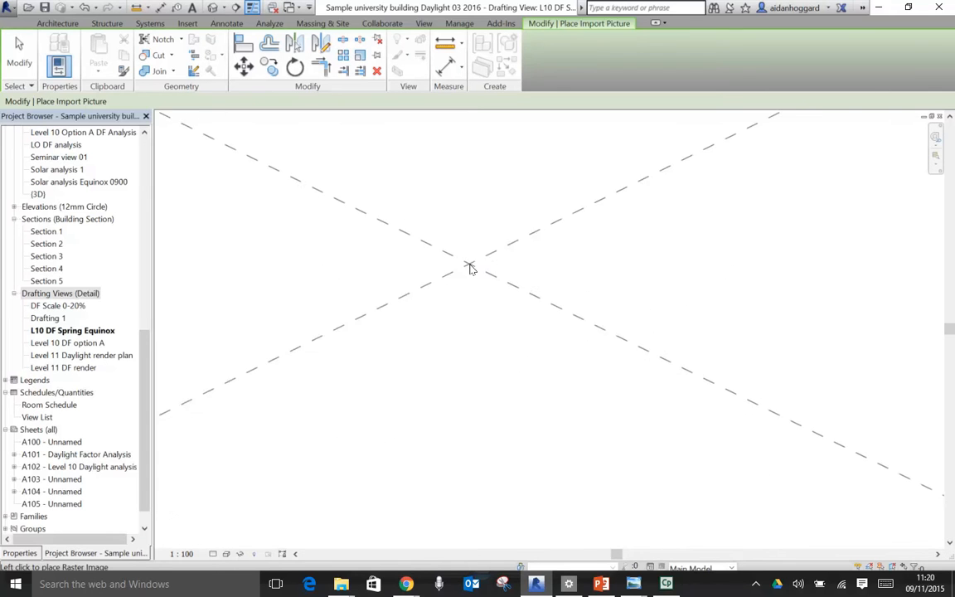
pyautogui.click(476, 283)
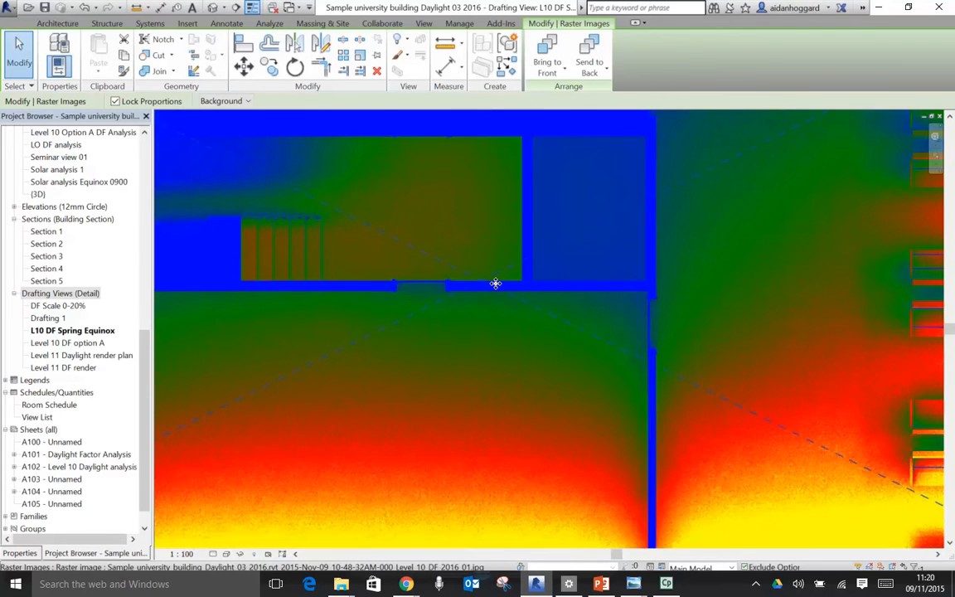
pyautogui.scroll(-2, 496, 287)
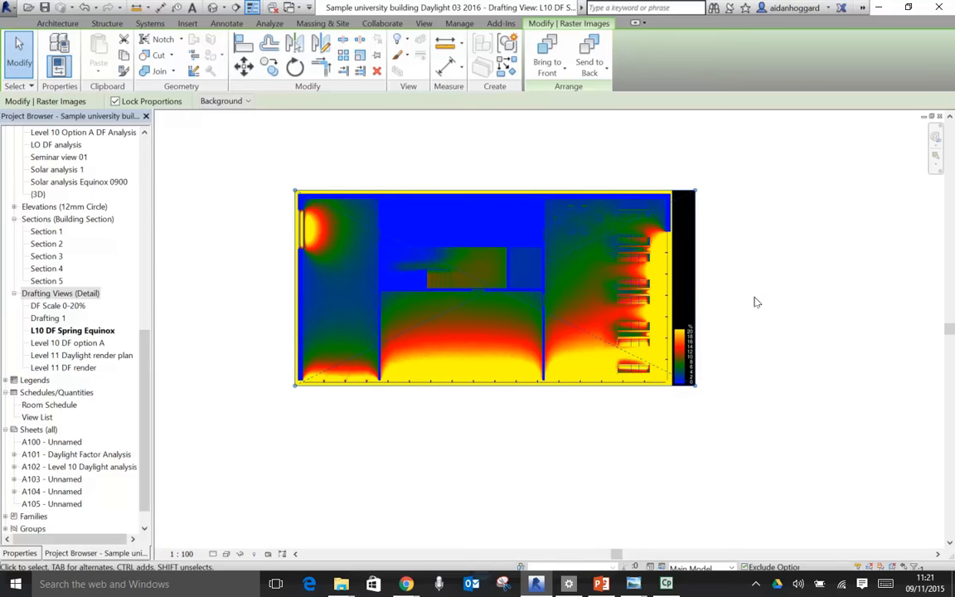
# - Close the Level 10 floor plan and 3D views, then tile the drafting view and sheet A105 side by side, each fitted to its window
pyautogui.press('w')
pyautogui.press('t')
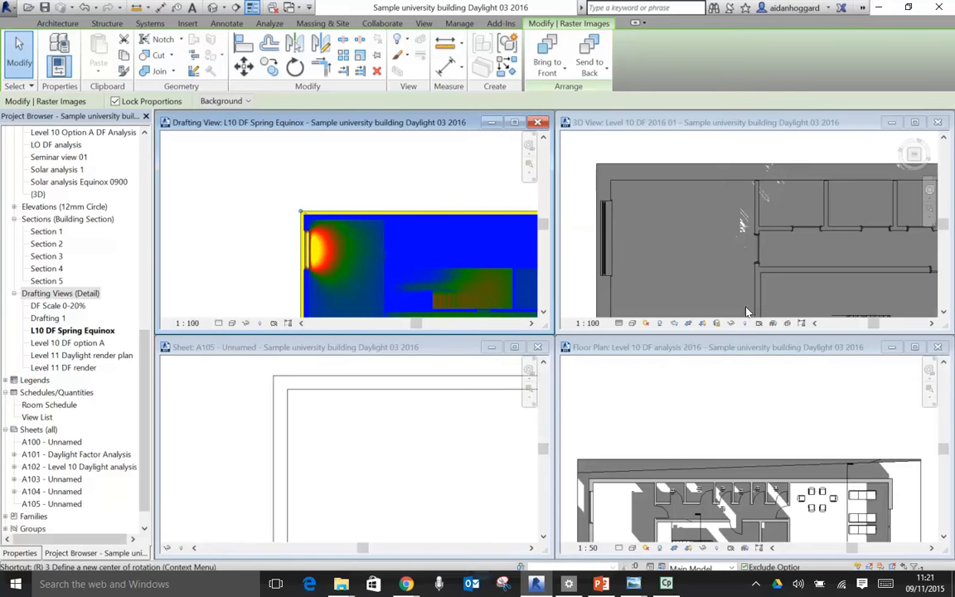
pyautogui.click(937, 347)
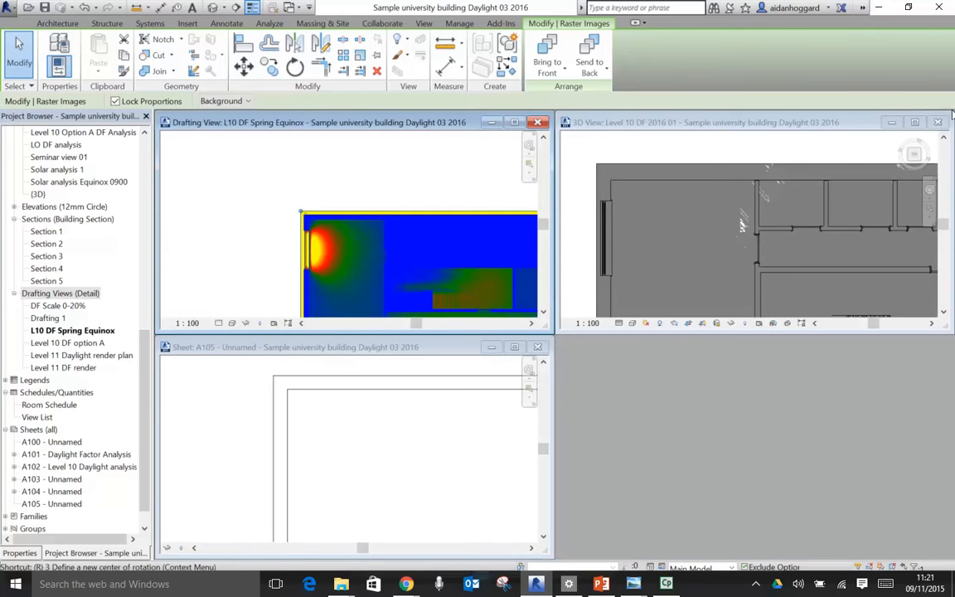
pyautogui.click(938, 121)
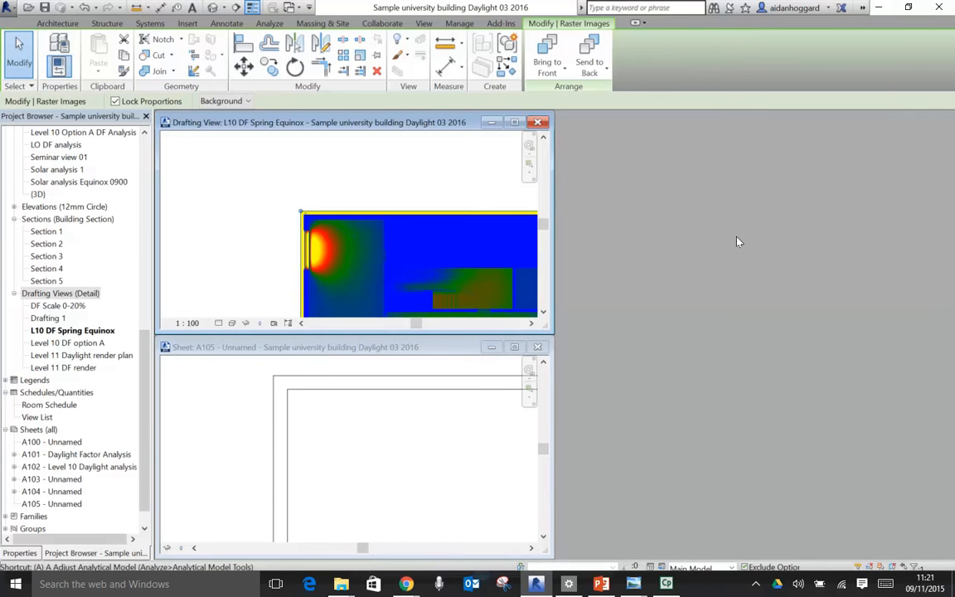
pyautogui.click(478, 161)
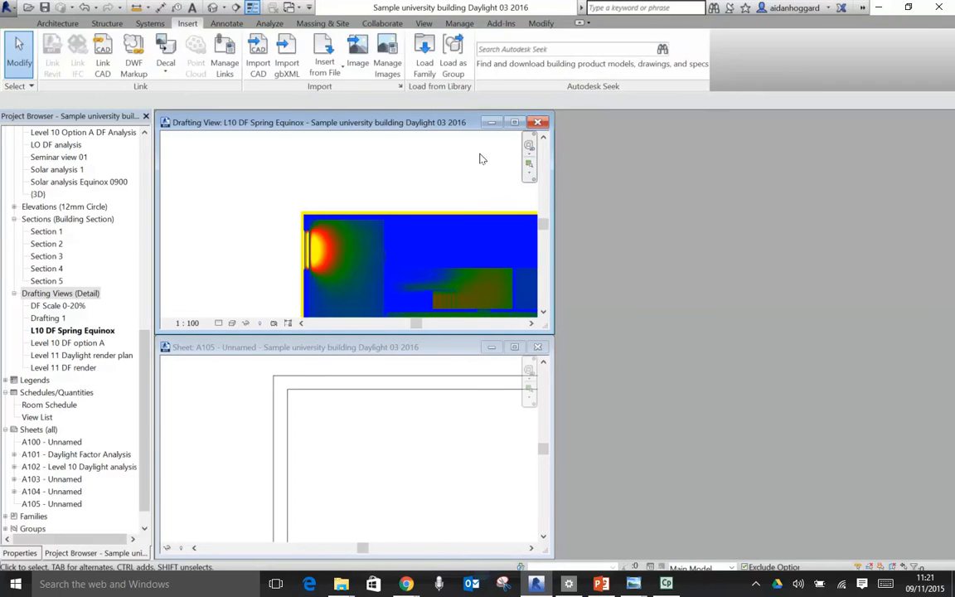
pyautogui.press('w')
pyautogui.press('t')
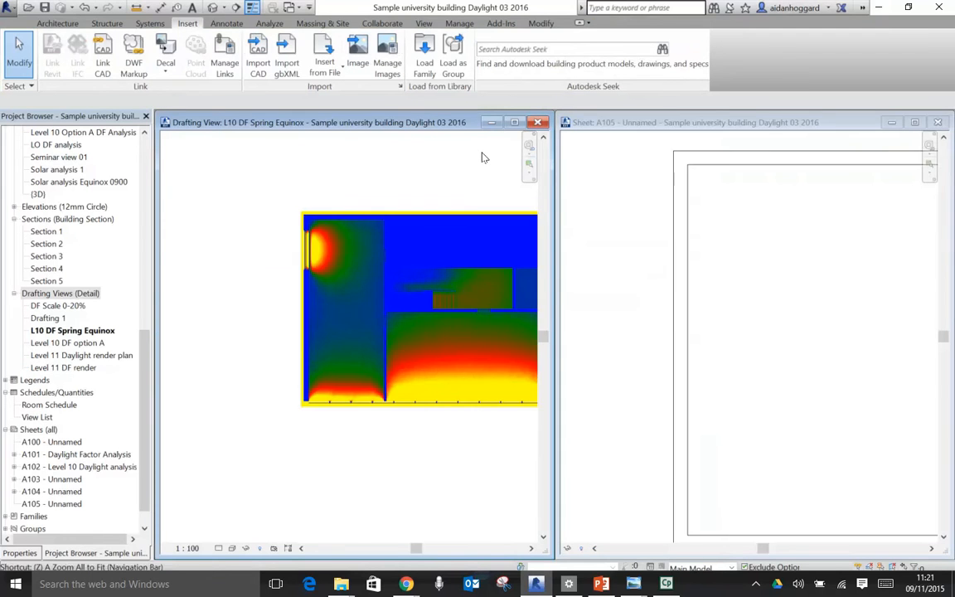
pyautogui.press('z')
pyautogui.press('a')
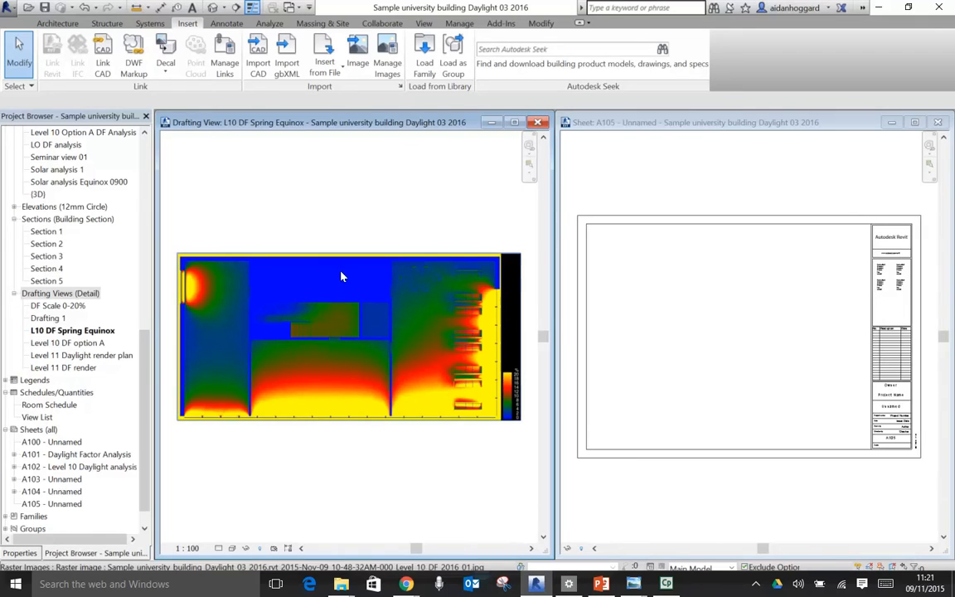
# - Place the L10 DF Spring Equinox drafting view in the lower part of sheet A105
pyautogui.click(73, 331)
pyautogui.moveTo(66, 333); pyautogui.dragTo(175, 342)
pyautogui.moveTo(582, 393); pyautogui.dragTo(716, 335)
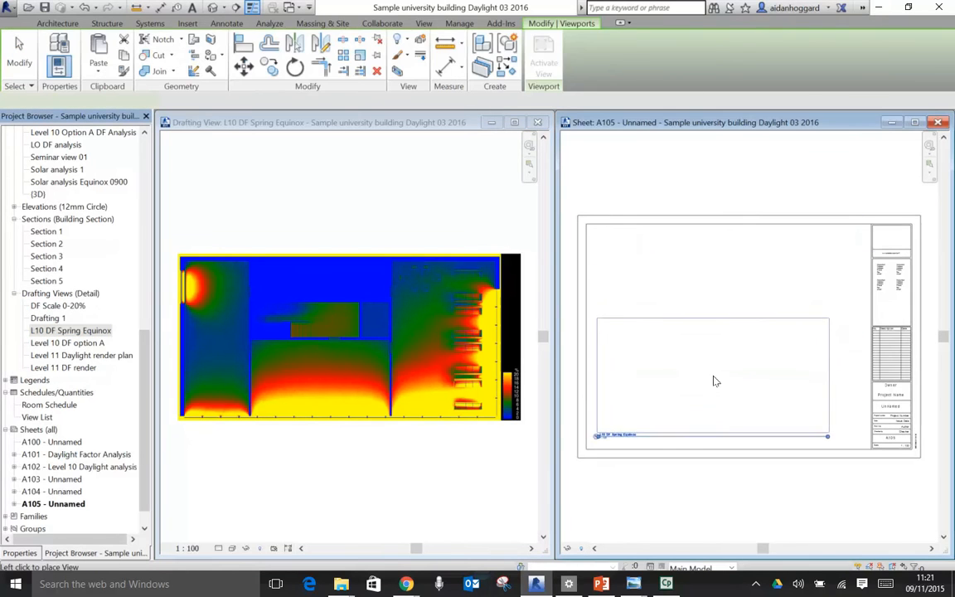
pyautogui.click(713, 380)
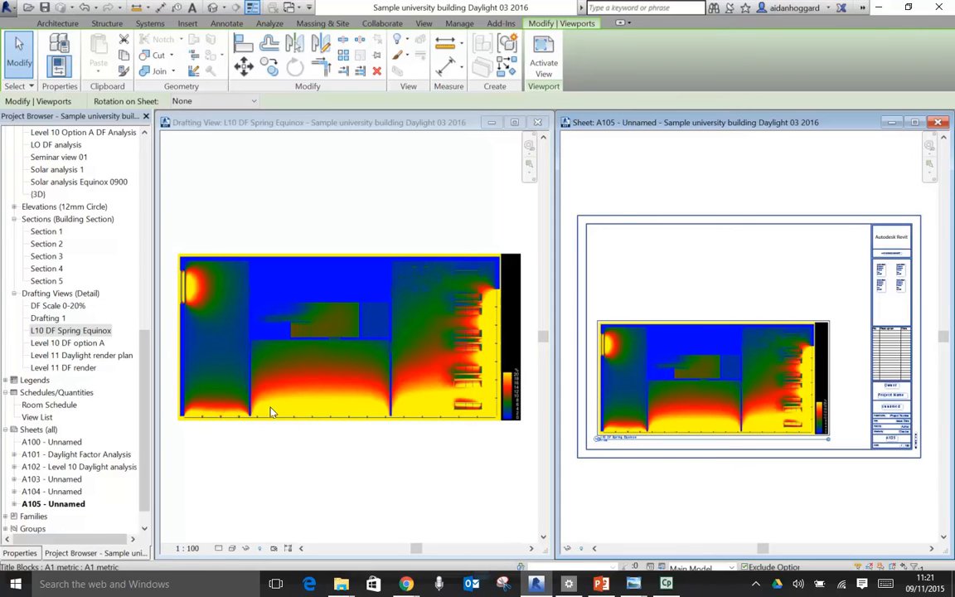
# - Set the L10 DF Spring Equinox drafting view's scale to 1:200 and check its viewport and title on sheet A105
pyautogui.click(194, 548)
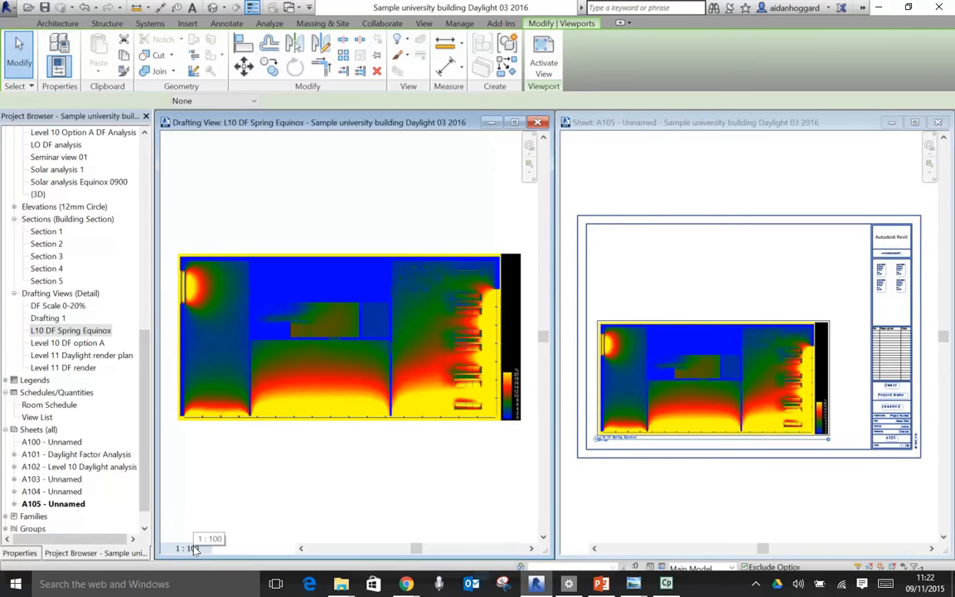
pyautogui.click(193, 548)
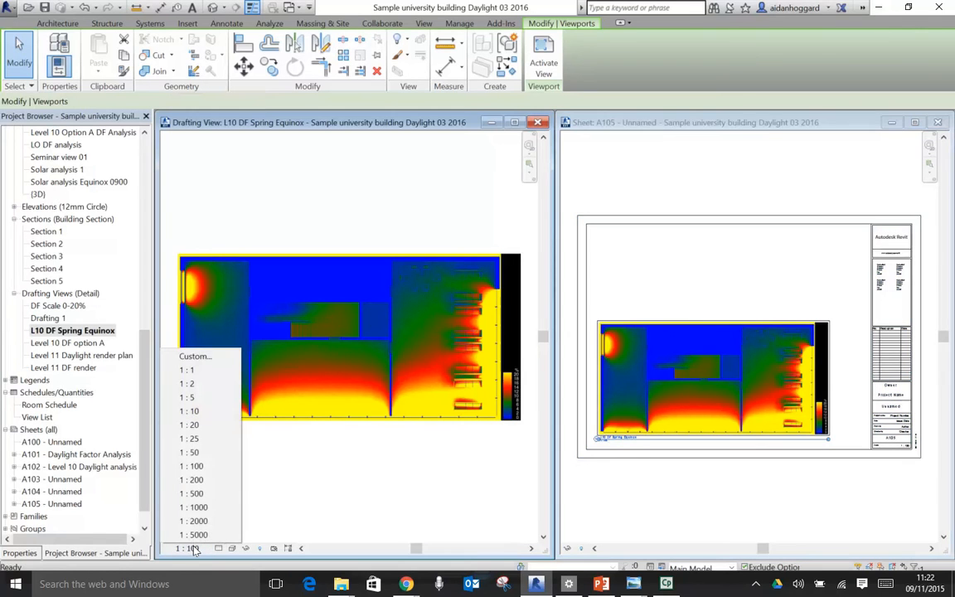
pyautogui.click(199, 480)
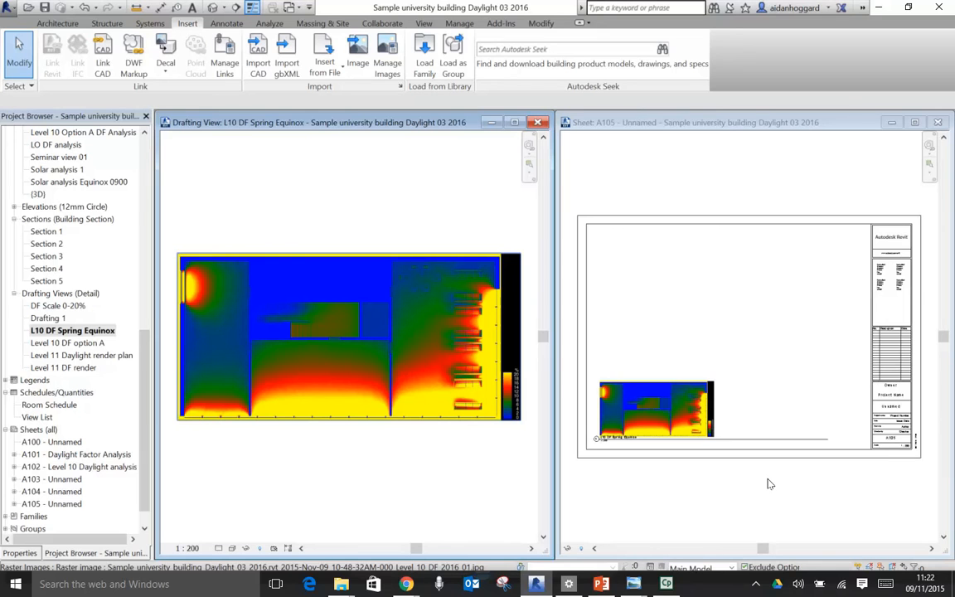
pyautogui.scroll(7, 654, 426)
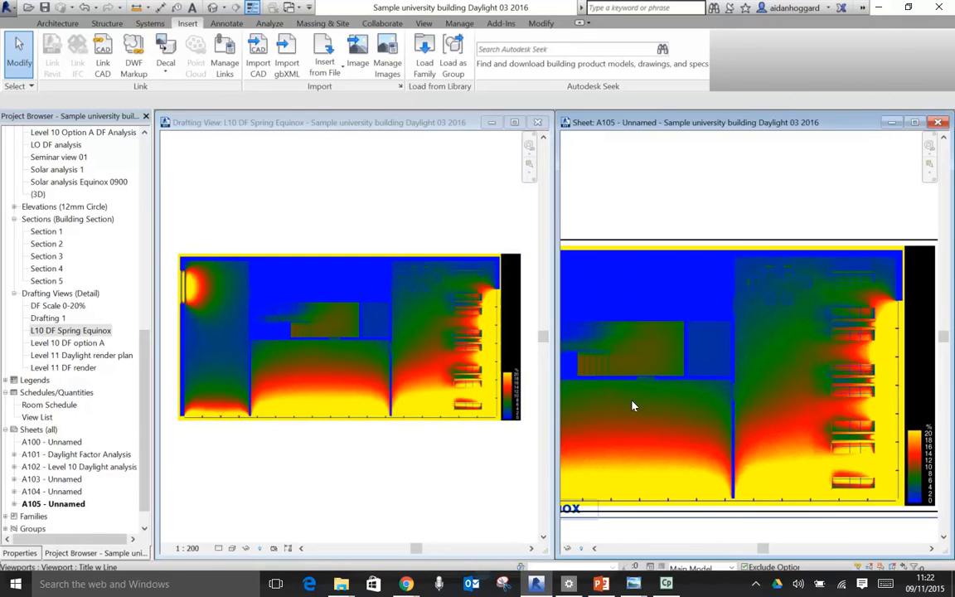
pyautogui.moveTo(633, 404); pyautogui.dragTo(848, 399, button='middle')
pyautogui.scroll(-2, 792, 368)
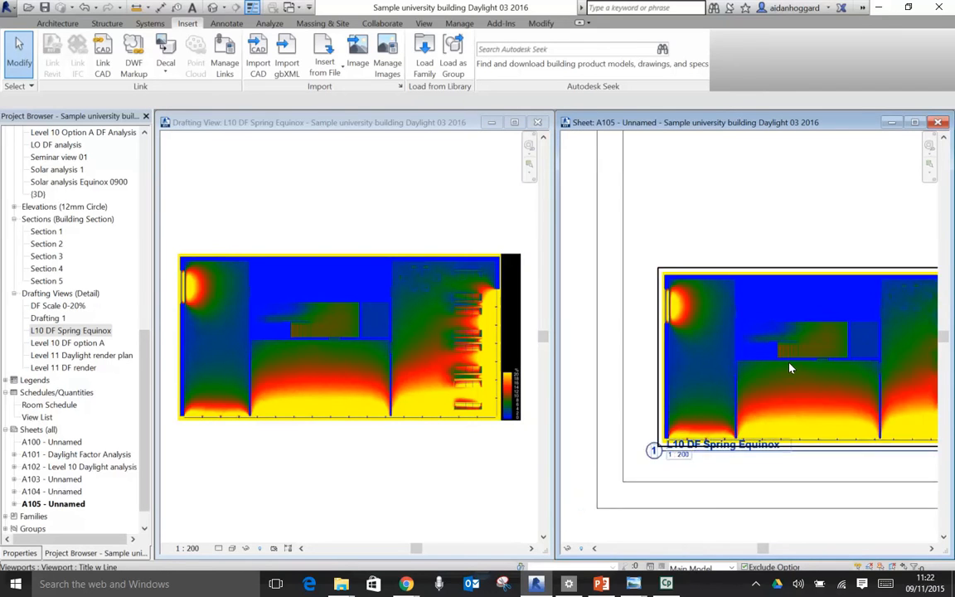
pyautogui.scroll(-3, 791, 372)
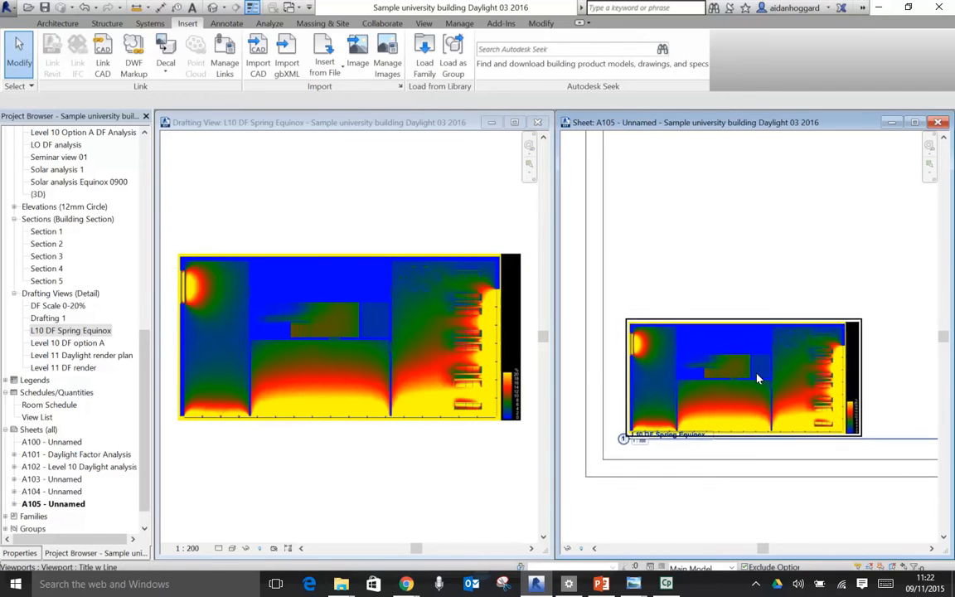
pyautogui.scroll(-1, 757, 379)
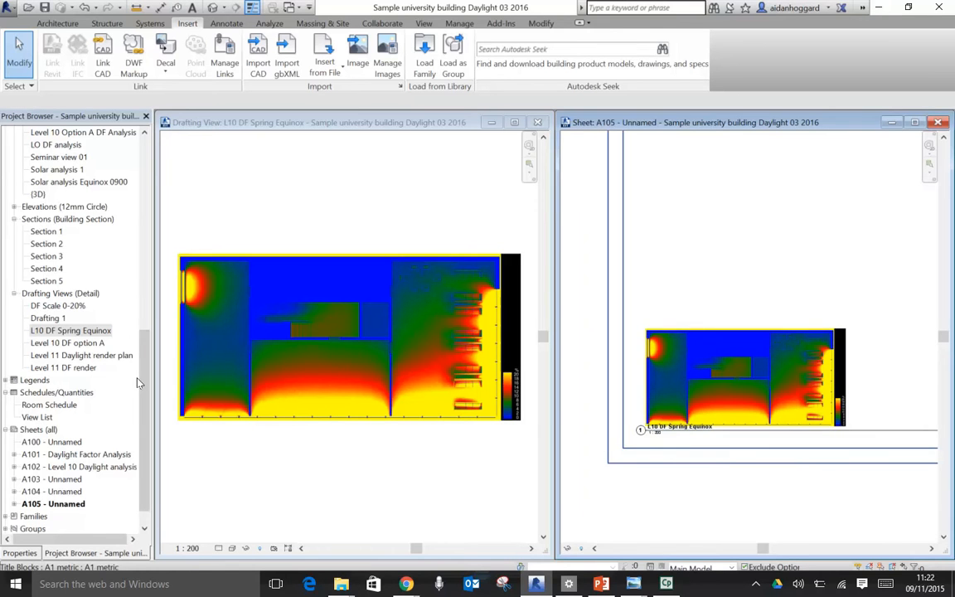
# - Open the Level 10 DF analysis 2016 floor plan and maximize its window
pyautogui.scroll(5, 129, 357)
pyautogui.moveTo(177, 237); pyautogui.dragTo(180, 172)
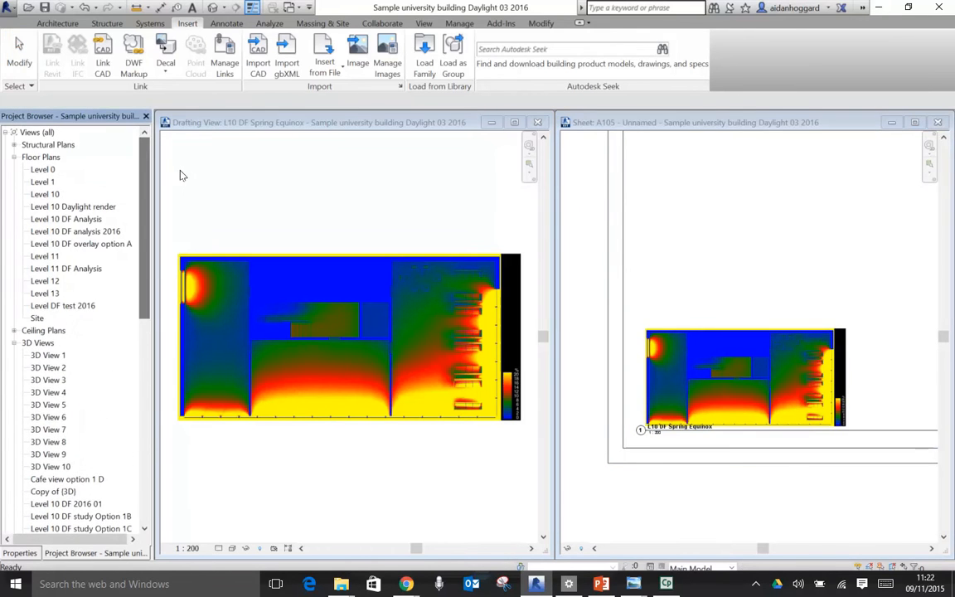
pyautogui.doubleClick(82, 232)
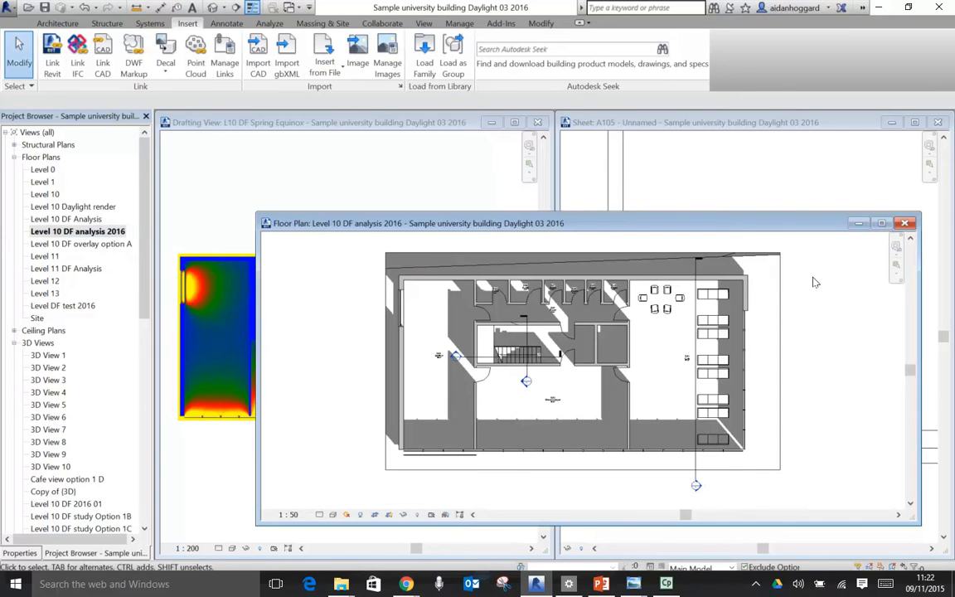
pyautogui.click(881, 223)
pyautogui.scroll(3, 531, 396)
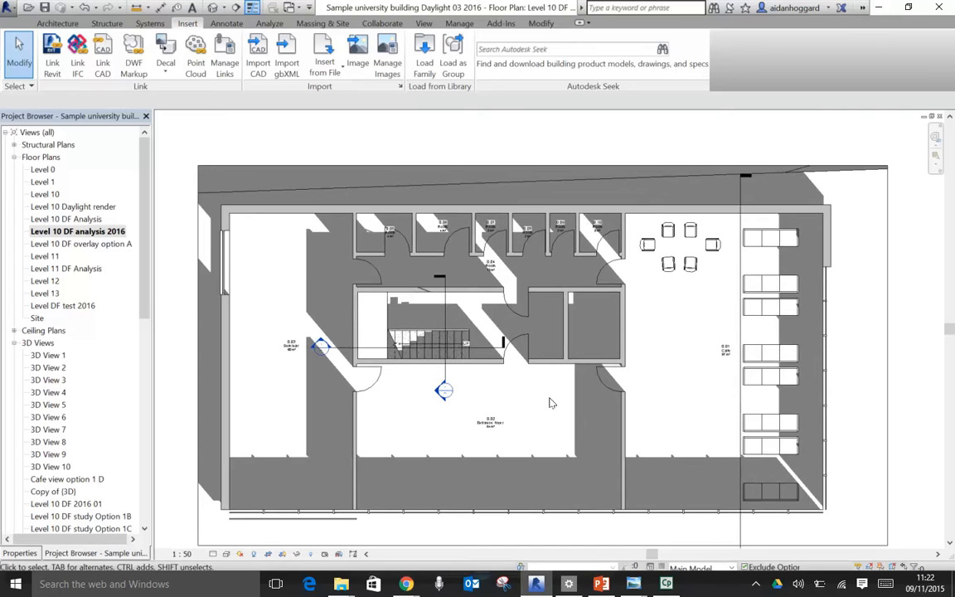
pyautogui.scroll(-1, 625, 330)
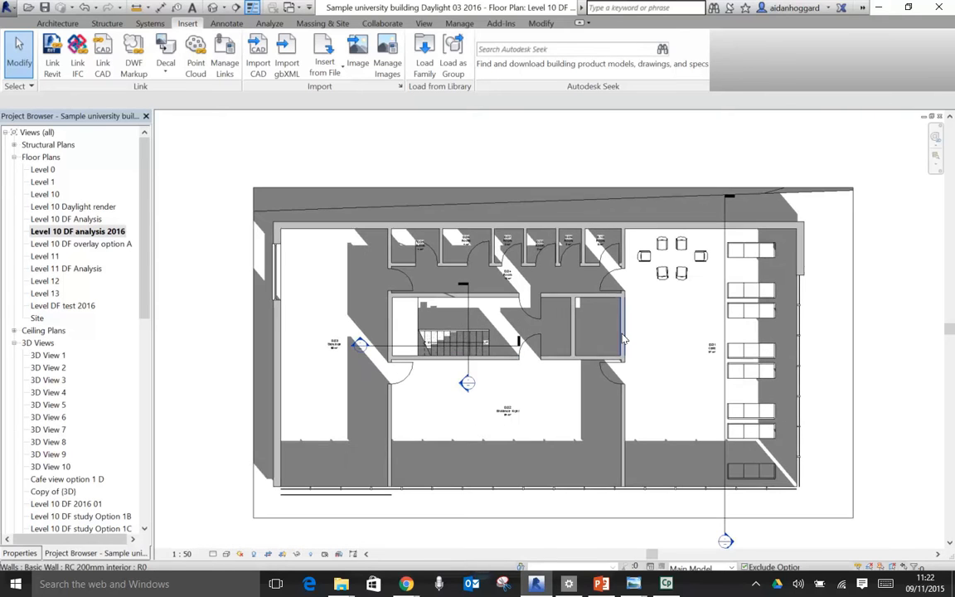
# - Turn off shadows in the Level 10 DF analysis 2016 floor plan, comparing the plan with and without them
pyautogui.click(253, 554)
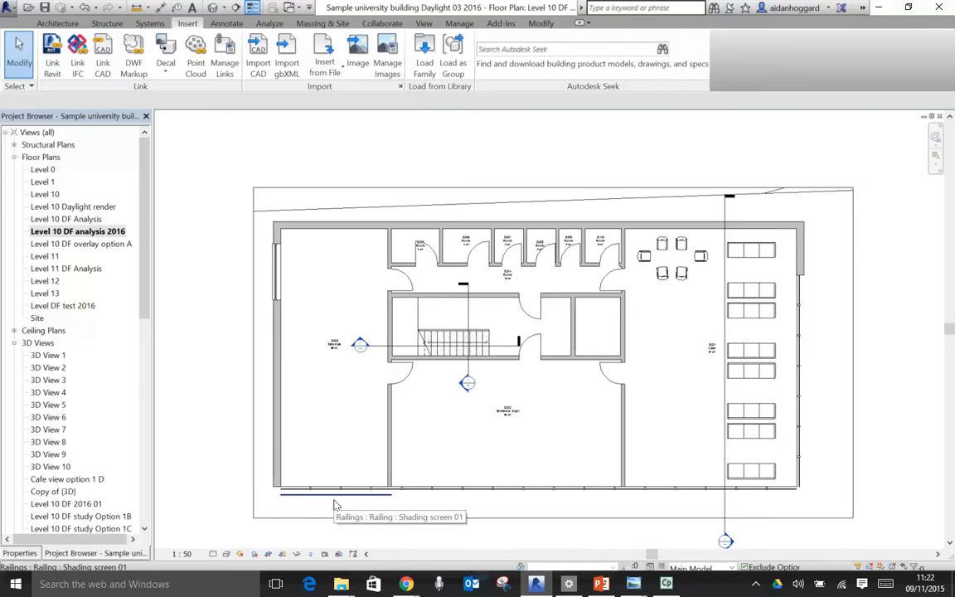
pyautogui.click(254, 554)
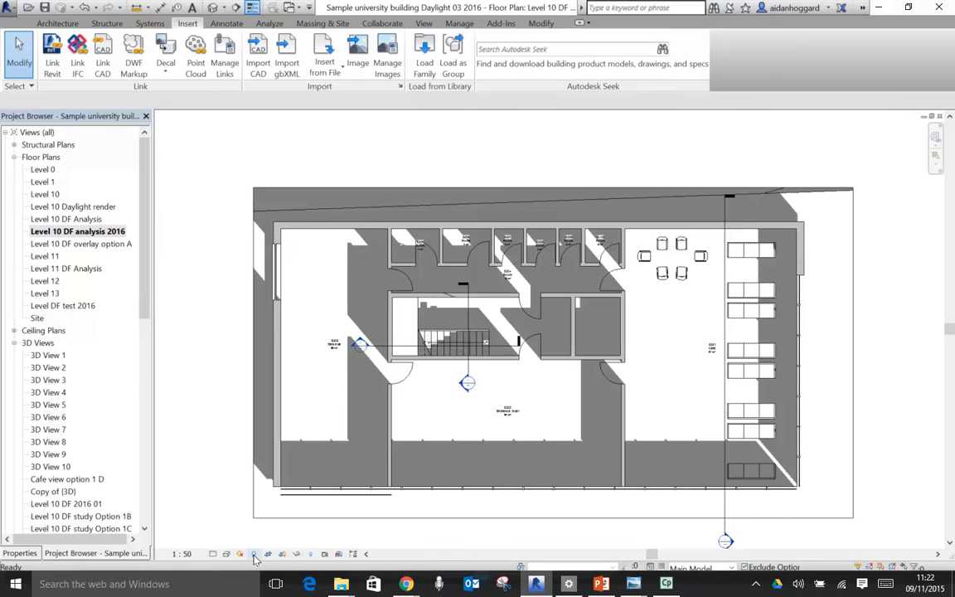
pyautogui.click(254, 553)
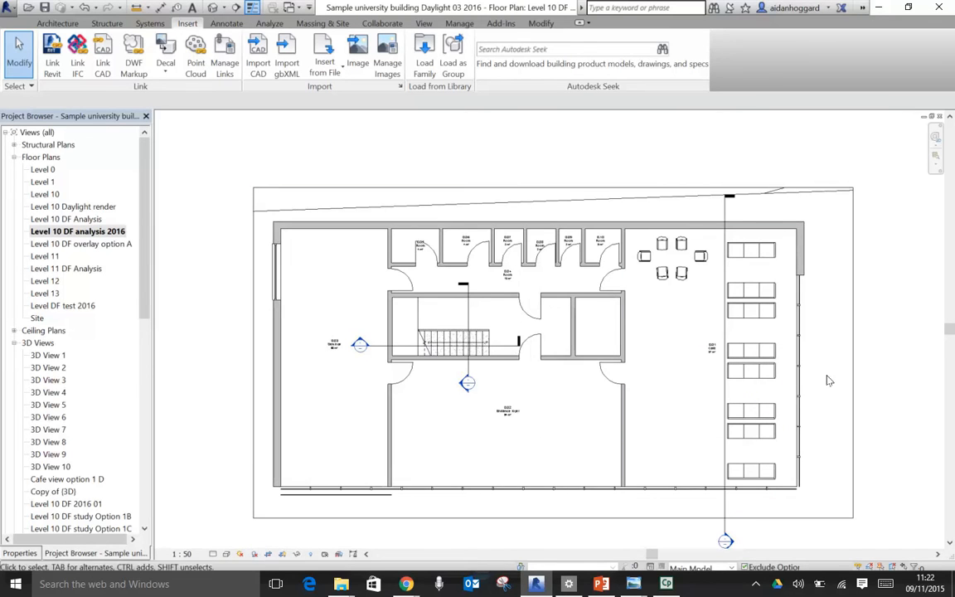
# - Tighten the plan's crop region on all four sides to the building's outer walls, keeping the shading screen inside
pyautogui.click(854, 365)
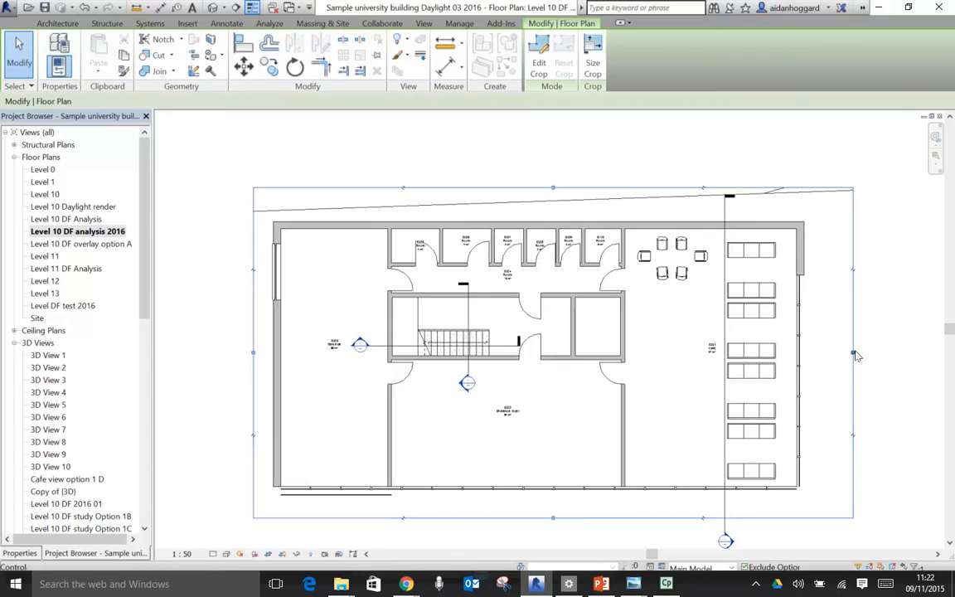
pyautogui.moveTo(856, 357); pyautogui.dragTo(802, 348)
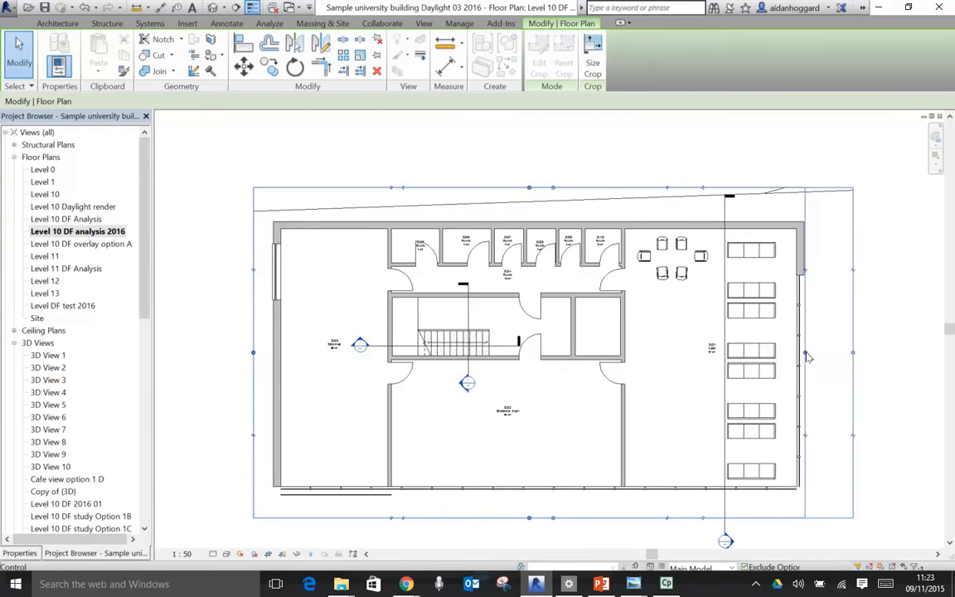
pyautogui.moveTo(531, 192); pyautogui.dragTo(529, 222)
pyautogui.moveTo(255, 373); pyautogui.dragTo(272, 371)
pyautogui.moveTo(537, 519)
pyautogui.mouseDown()
pyautogui.moveTo(533, 500)
pyautogui.moveTo(534, 508)
pyautogui.mouseUp()
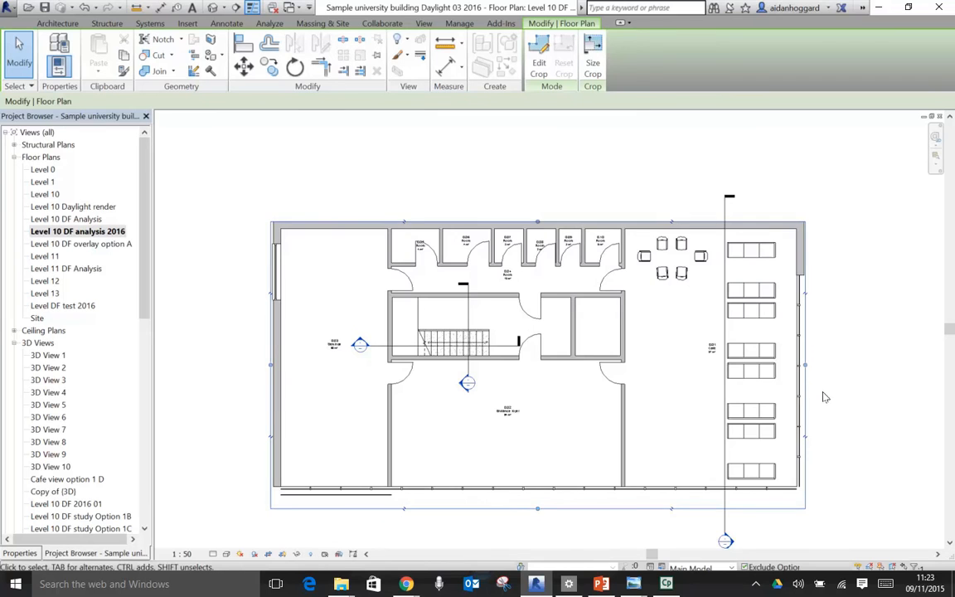
# - Hide the Section 5 marker running through the stairs and entrance foyer in this view only
pyautogui.scroll(5, 504, 427)
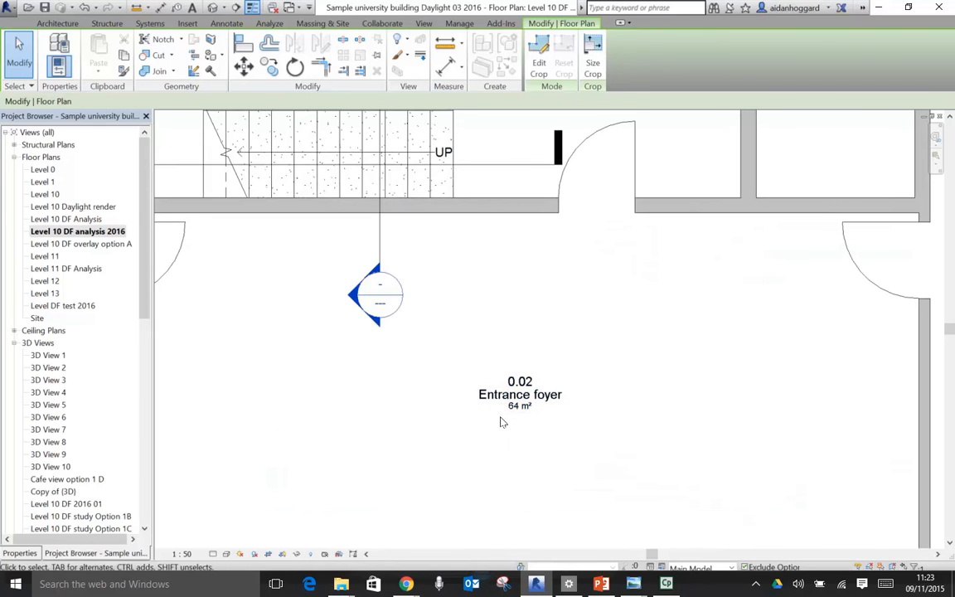
pyautogui.click(381, 240)
pyautogui.rightClick(381, 240)
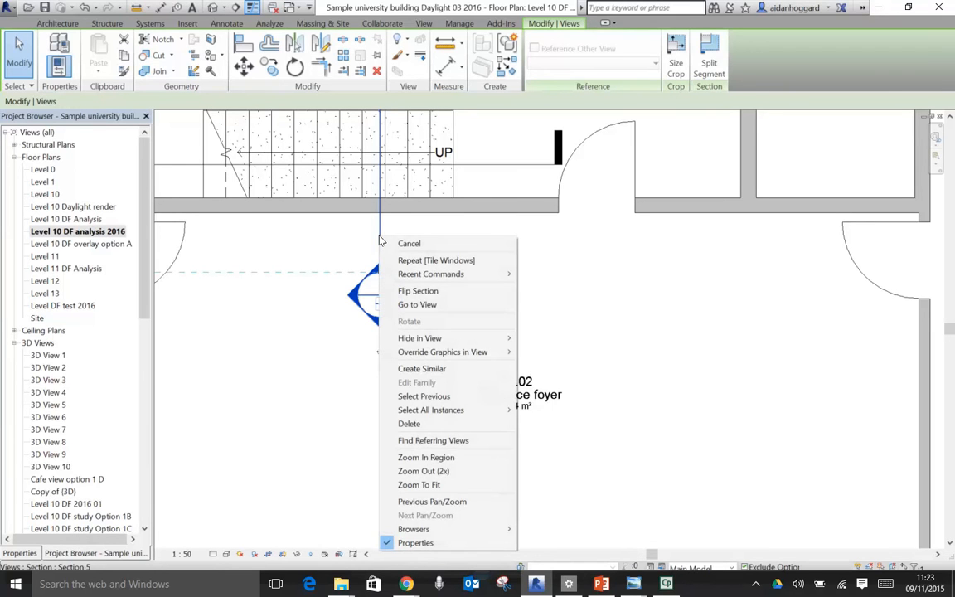
pyautogui.moveTo(431, 339)
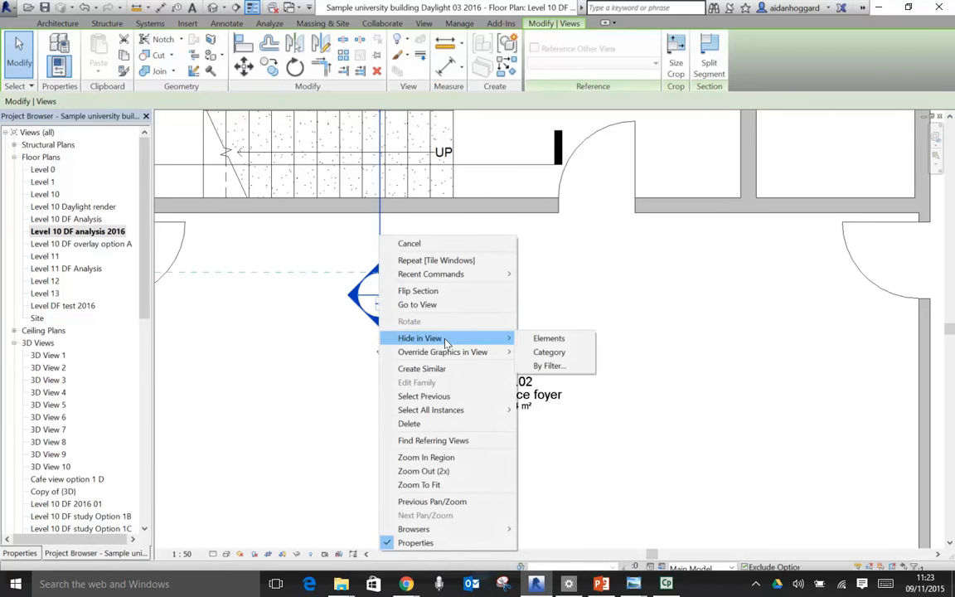
pyautogui.click(547, 340)
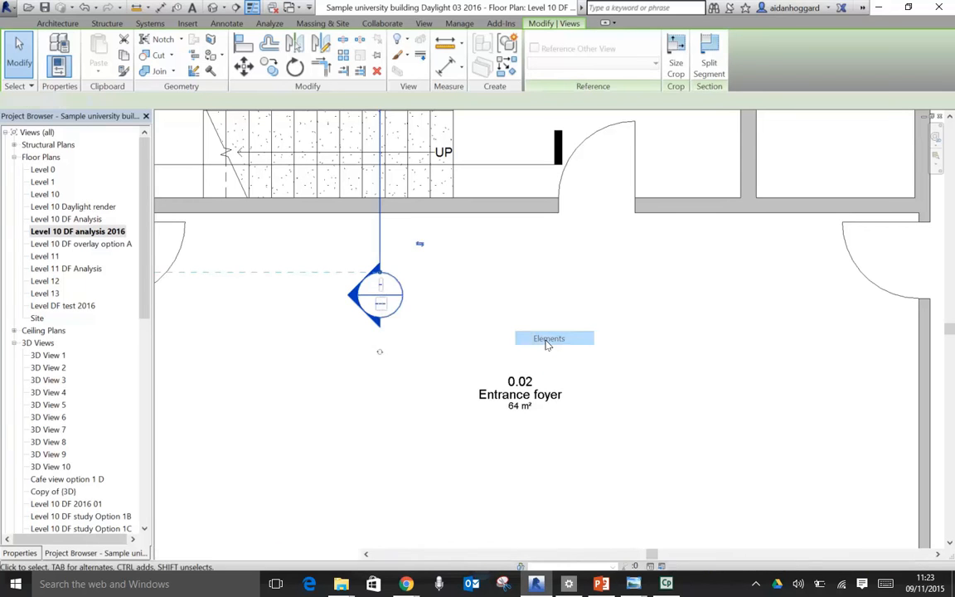
# - Hide the horizontal section marker running from the seminar room through the stairs in this view
pyautogui.scroll(-5, 548, 341)
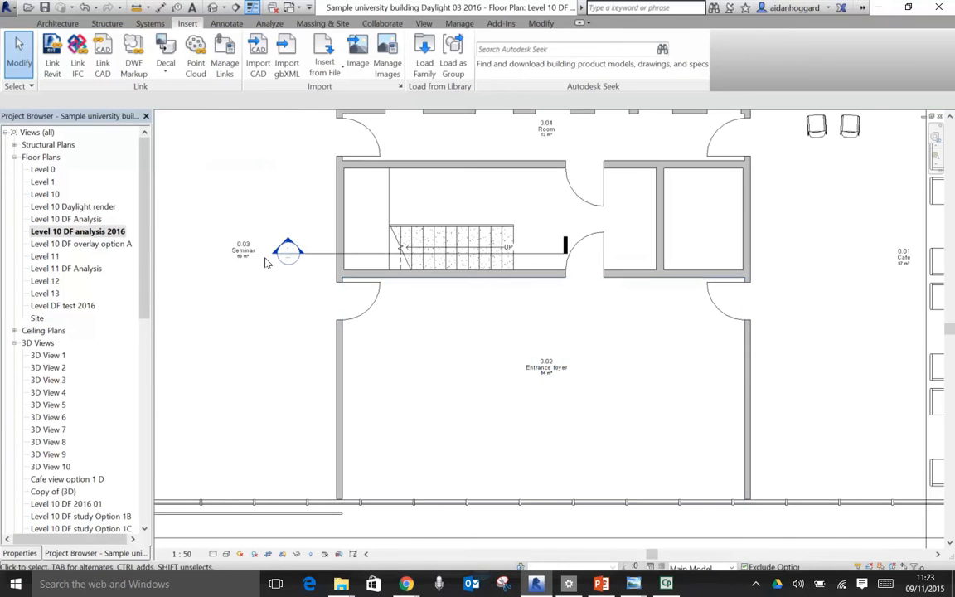
pyautogui.click(325, 255)
pyautogui.rightClick(323, 258)
pyautogui.moveTo(370, 357)
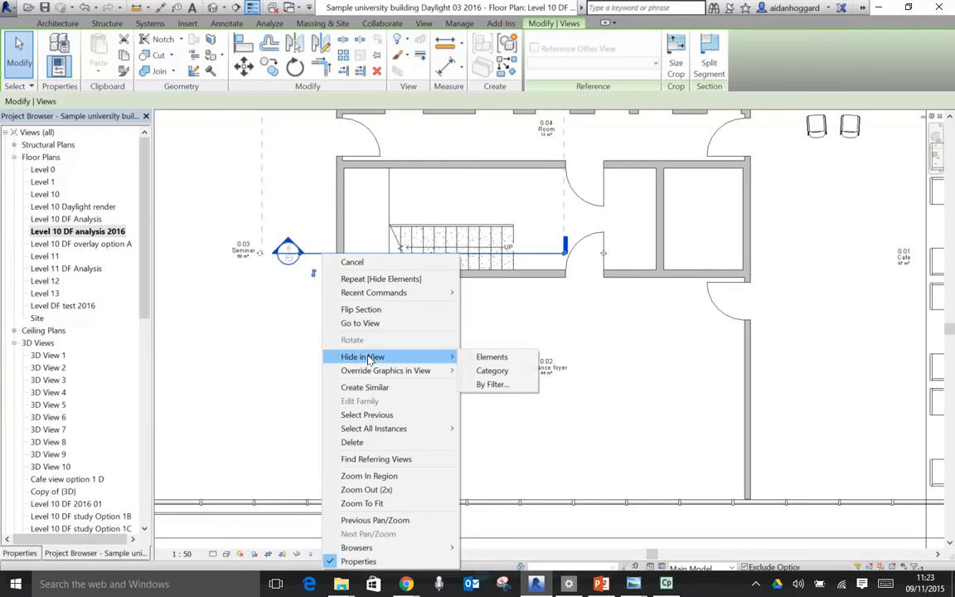
pyautogui.click(481, 357)
# - Hide the Section 3 marker running through the cafe in this view
pyautogui.scroll(-3, 496, 318)
pyautogui.scroll(3, 748, 189)
pyautogui.click(746, 191)
pyautogui.rightClick(747, 181)
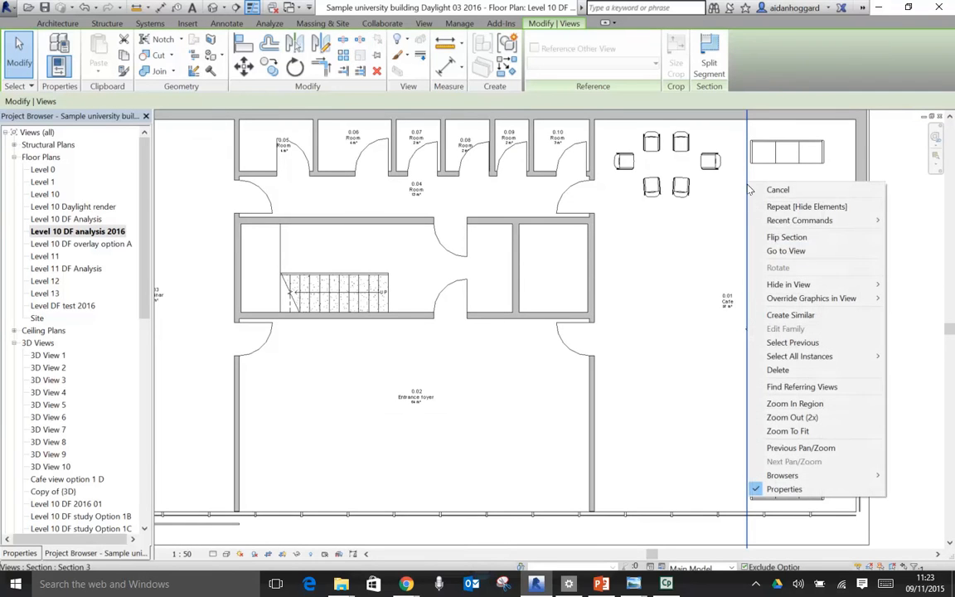
pyautogui.moveTo(769, 285)
pyautogui.click(707, 281)
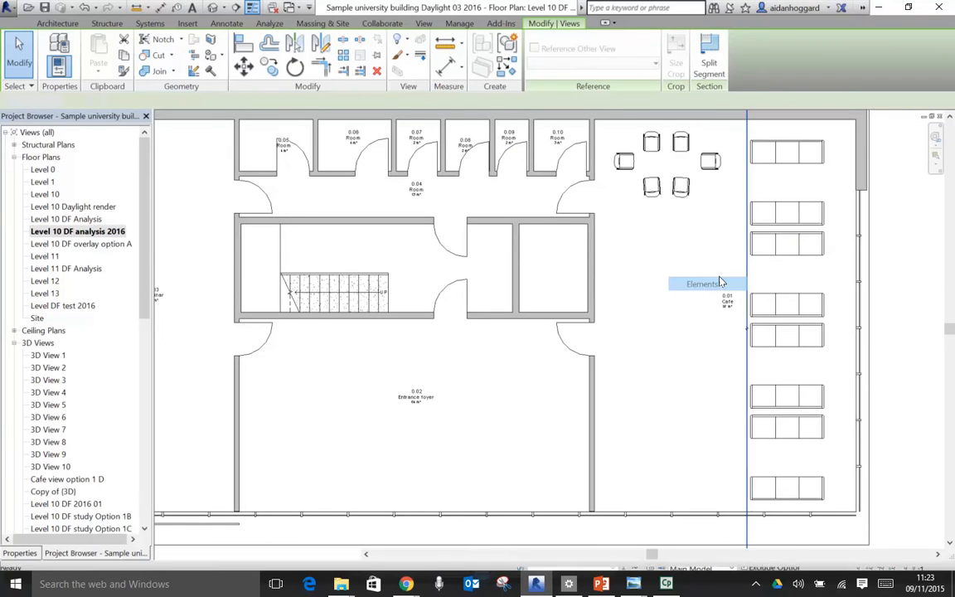
pyautogui.scroll(-3, 672, 273)
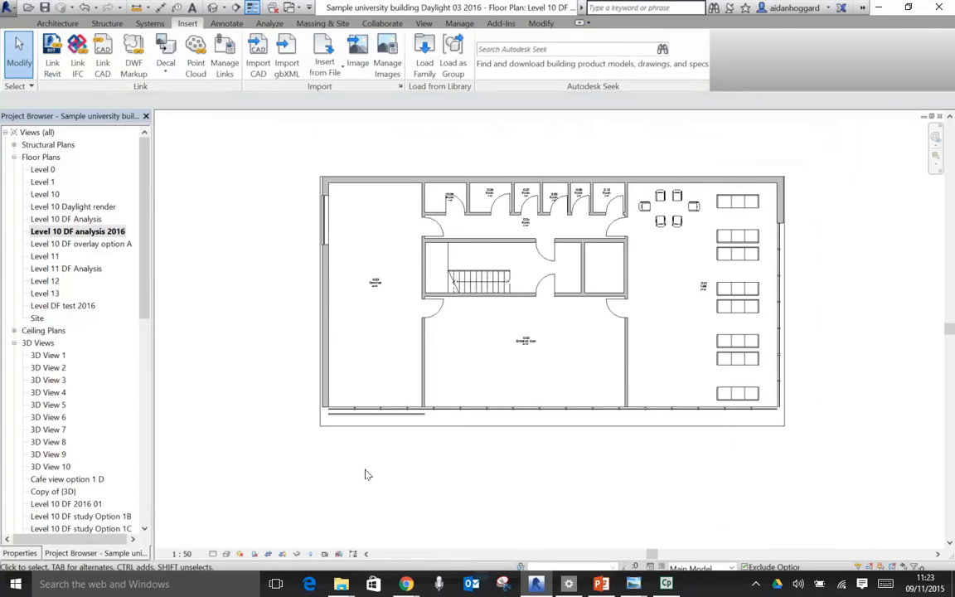
# - Preview the floor plan at Fine detail level and return it to Coarse
pyautogui.scroll(5, 593, 212)
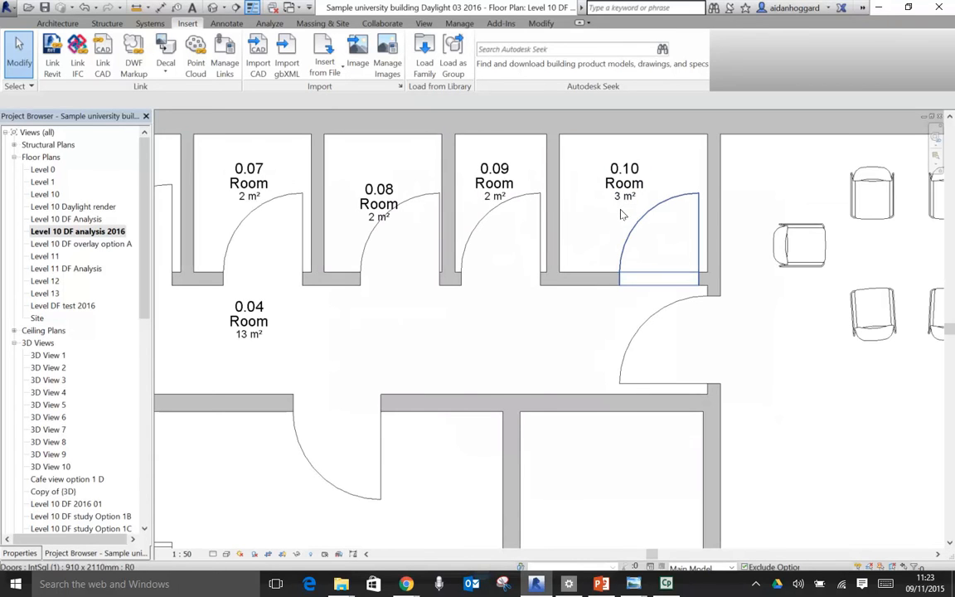
pyautogui.scroll(-5, 624, 215)
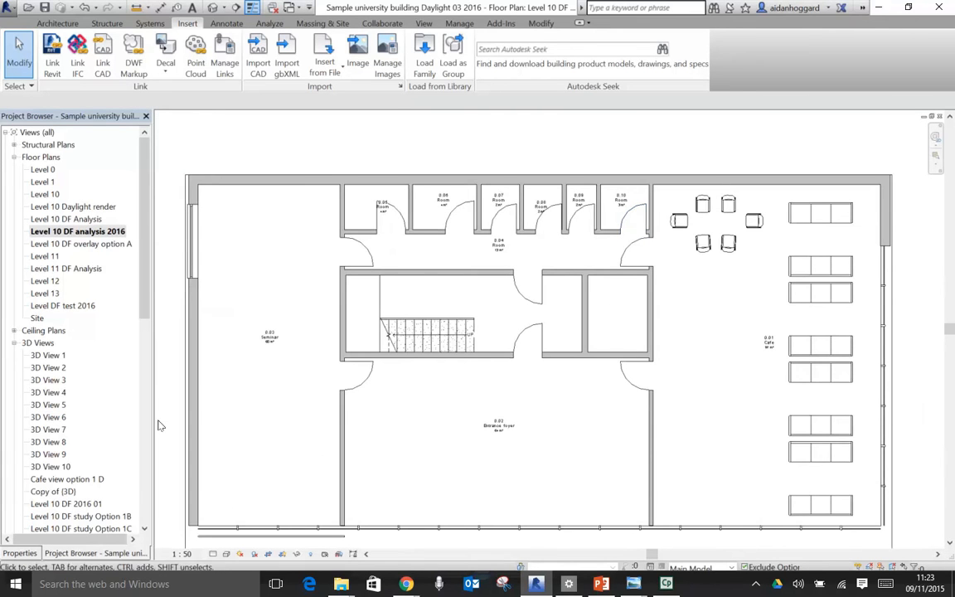
pyautogui.click(214, 553)
pyautogui.click(224, 540)
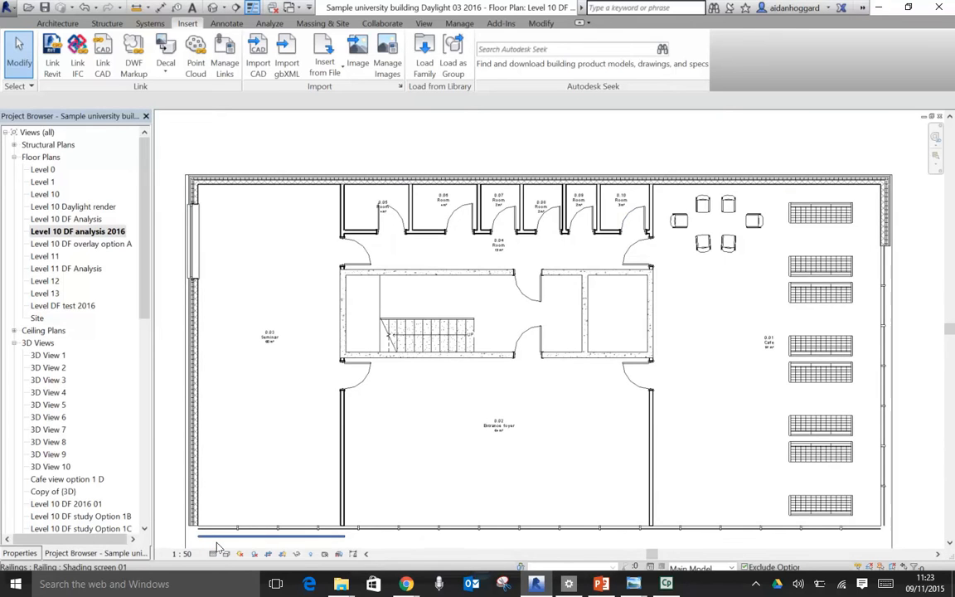
pyautogui.click(214, 554)
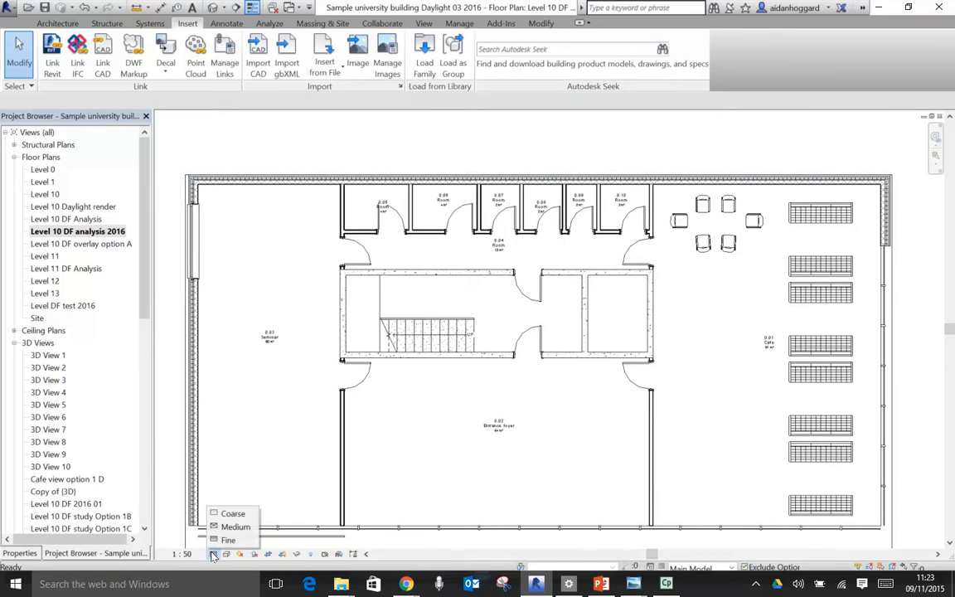
pyautogui.click(231, 515)
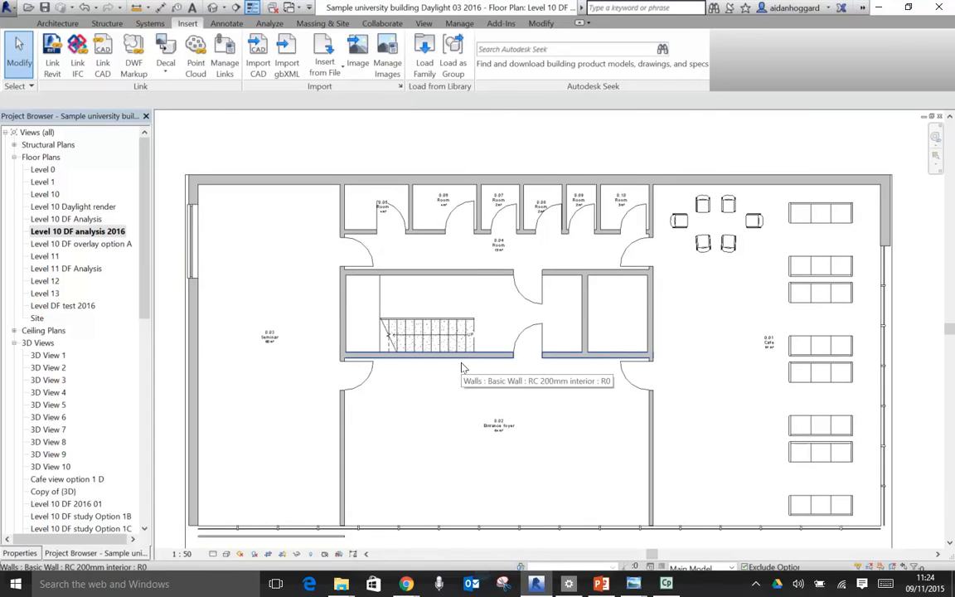
# - Set the floor plan's view scale to 1:200
pyautogui.scroll(-3, 463, 367)
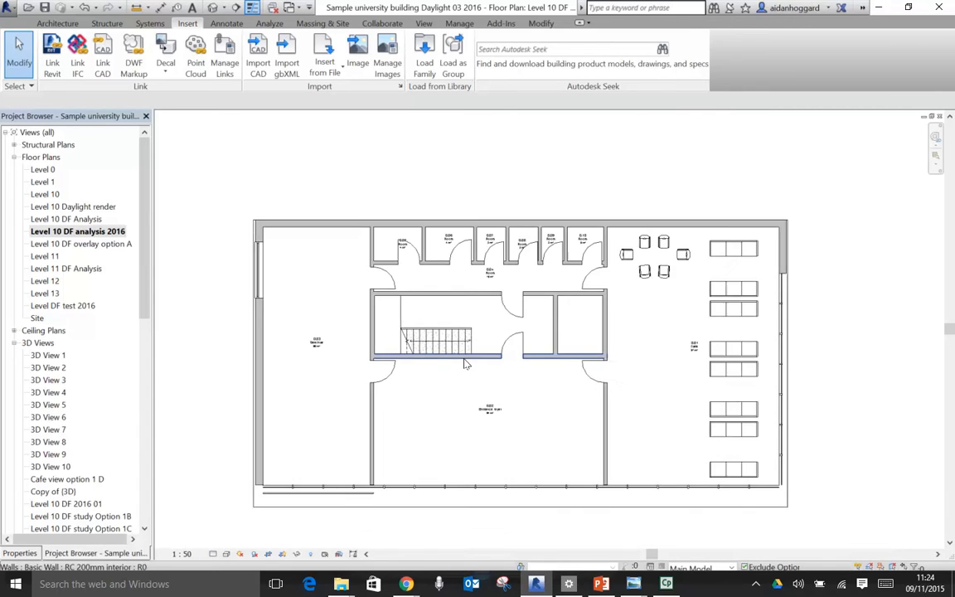
pyautogui.click(181, 554)
pyautogui.click(213, 486)
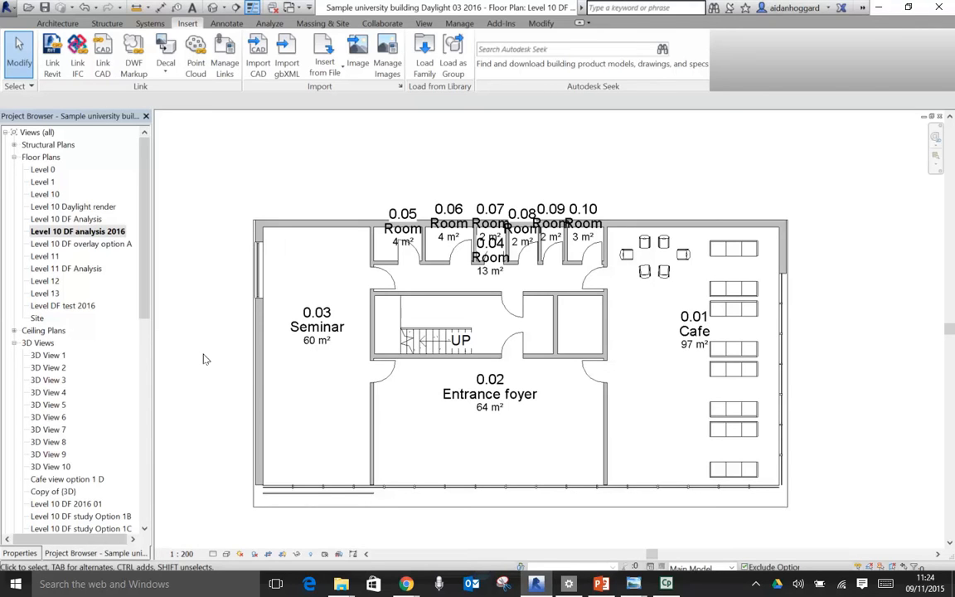
# - Select across the plan, filter the selection to Room Tags only, and hide those elements in the view
pyautogui.moveTo(187, 147); pyautogui.dragTo(847, 463)
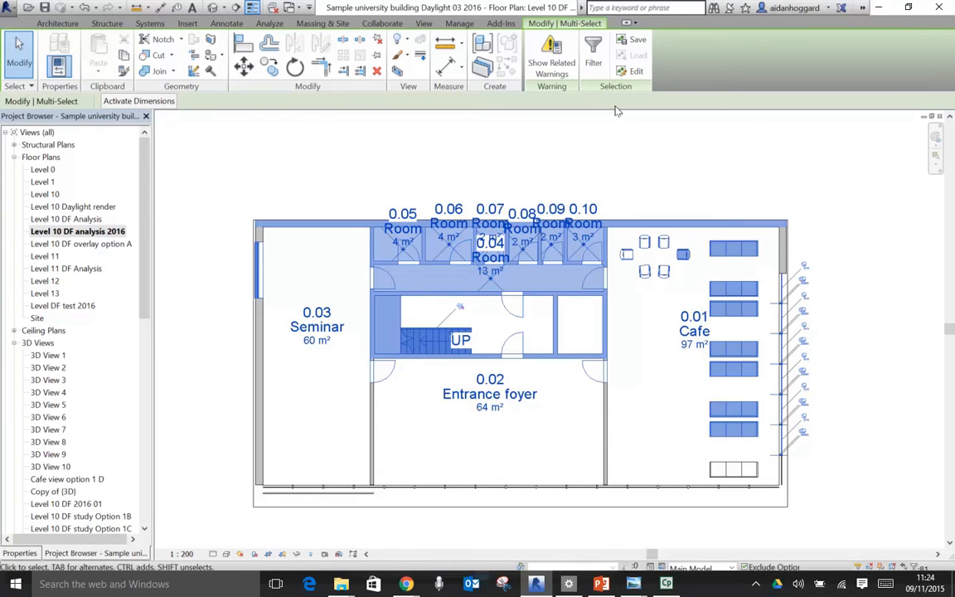
pyautogui.click(593, 47)
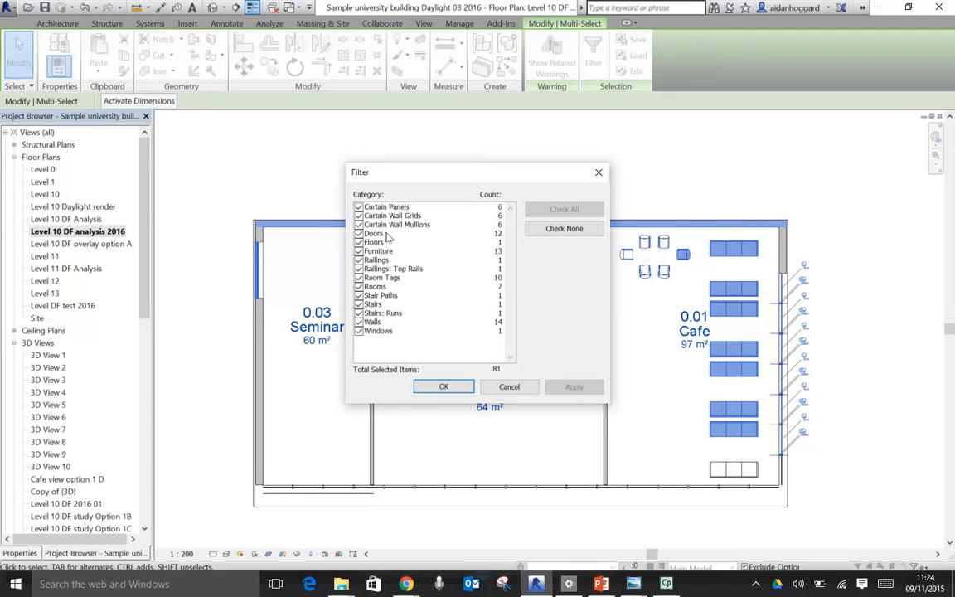
pyautogui.click(572, 230)
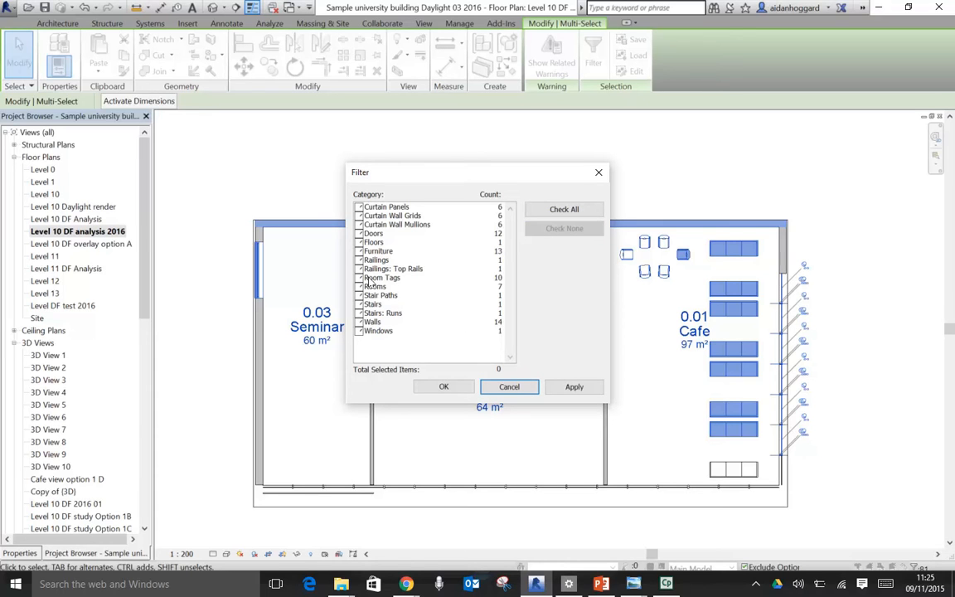
pyautogui.click(394, 279)
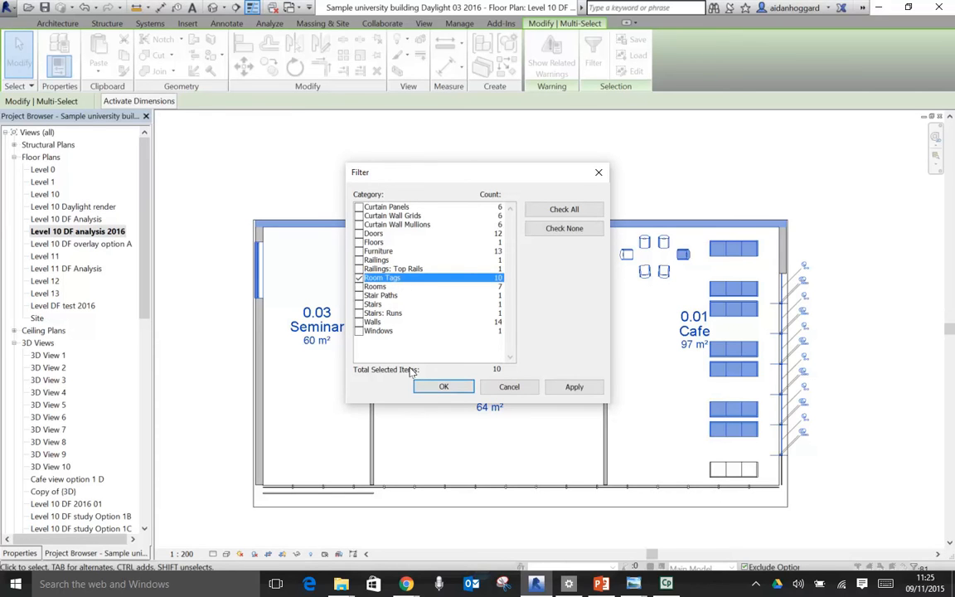
pyautogui.click(430, 387)
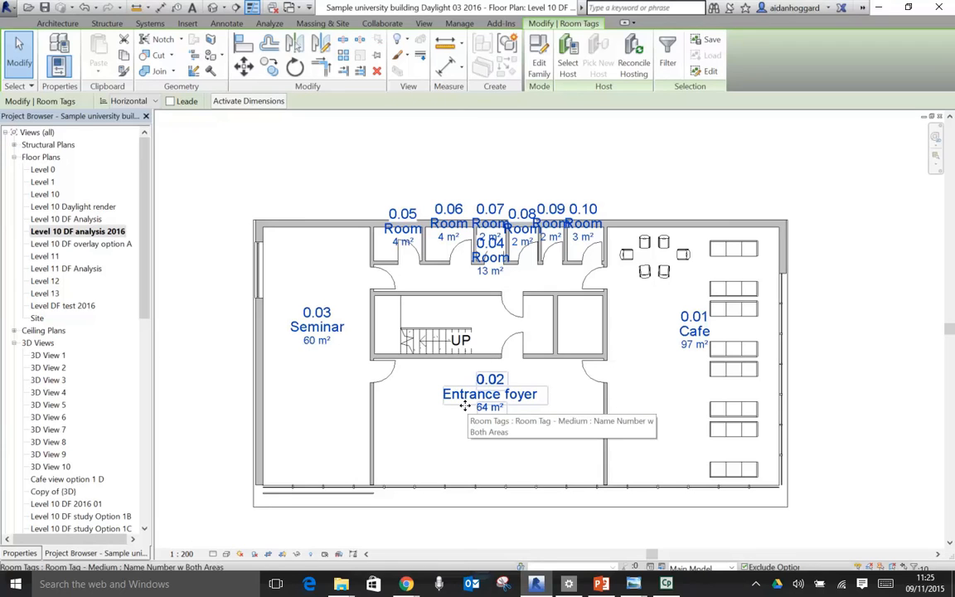
pyautogui.rightClick(478, 392)
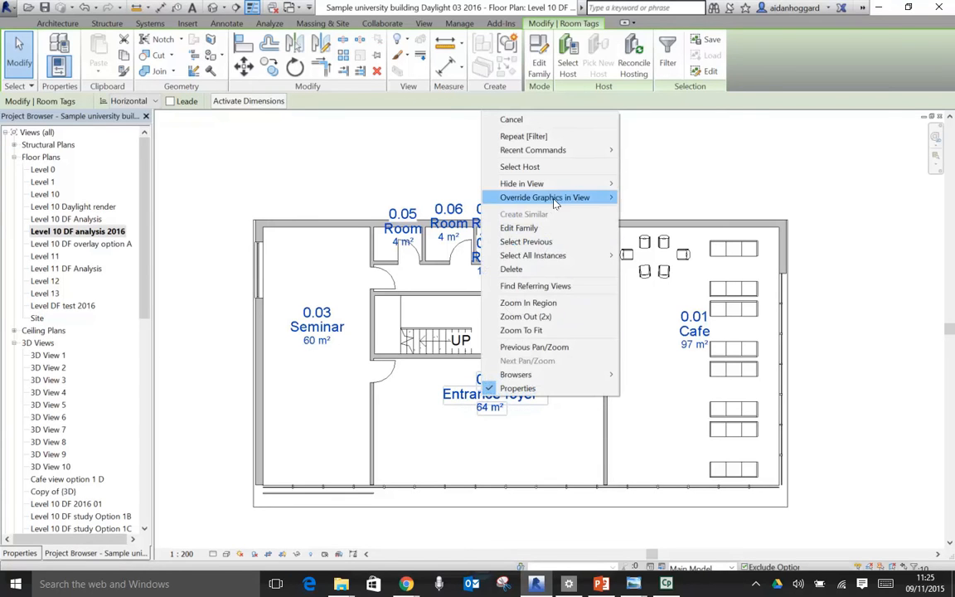
pyautogui.moveTo(551, 183)
pyautogui.click(634, 184)
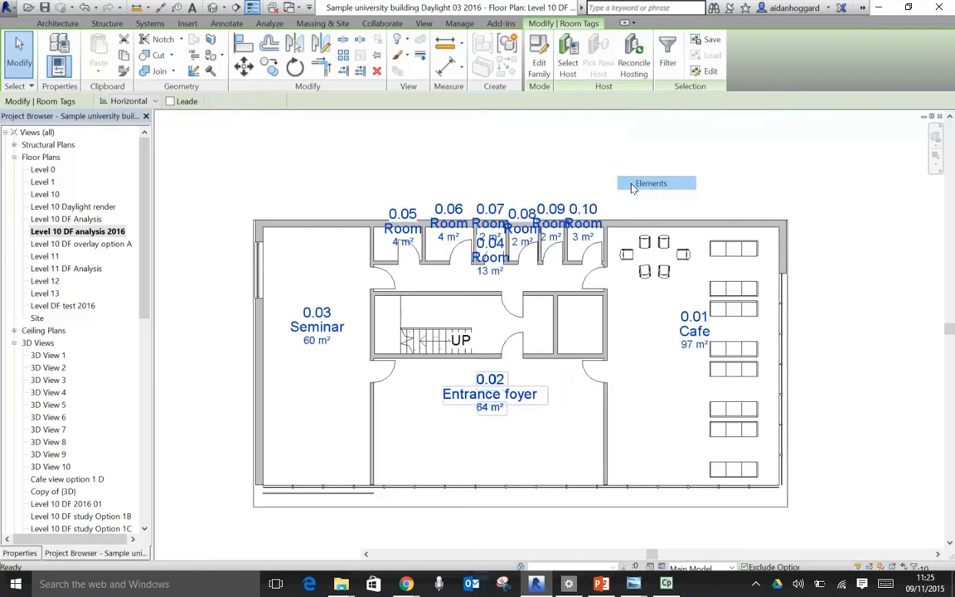
# - Hide the staircase's UP direction arrow and text in the Level 10 DF analysis 2016 view
pyautogui.scroll(3, 450, 339)
pyautogui.scroll(2, 456, 336)
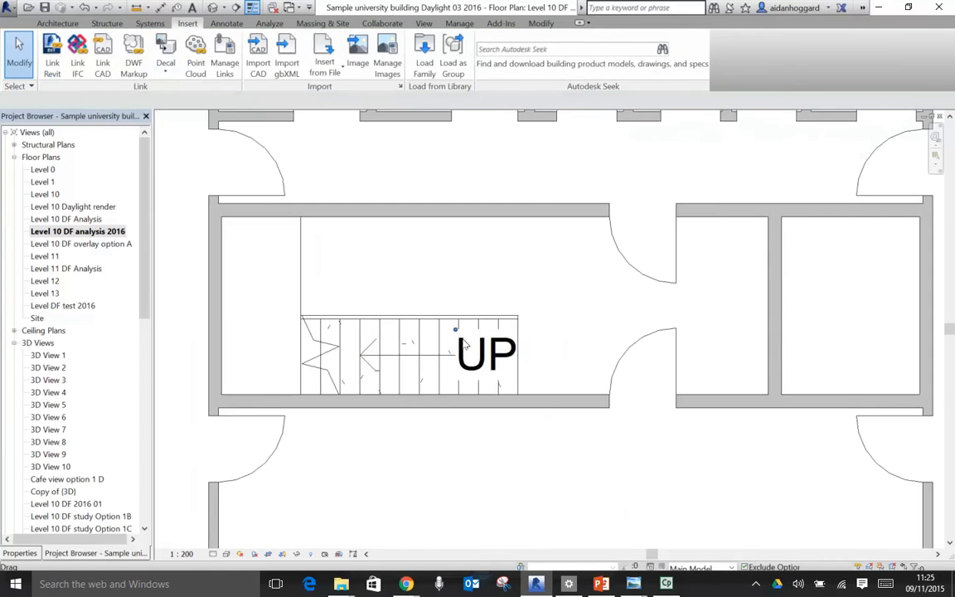
pyautogui.click(512, 348)
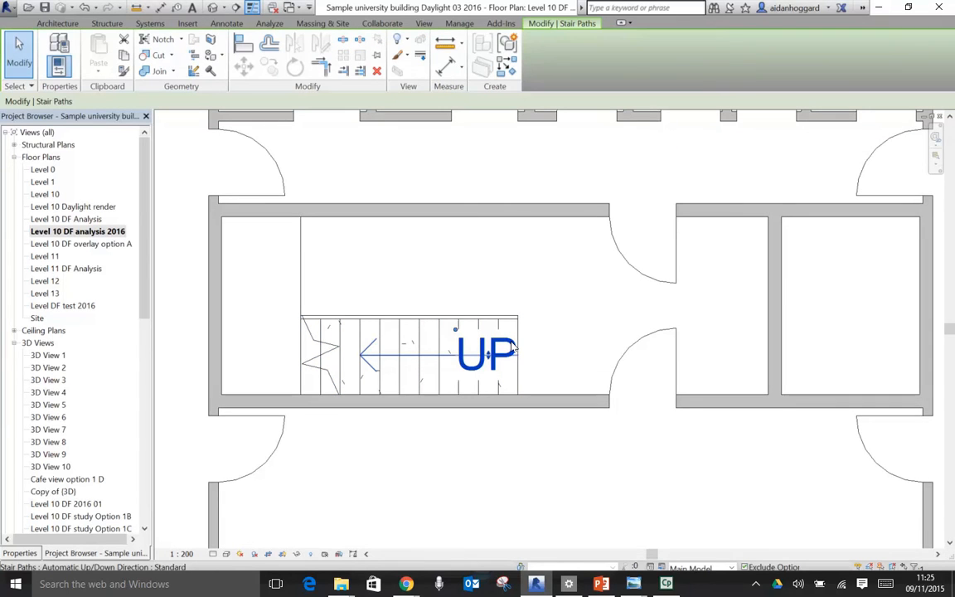
pyautogui.rightClick(508, 342)
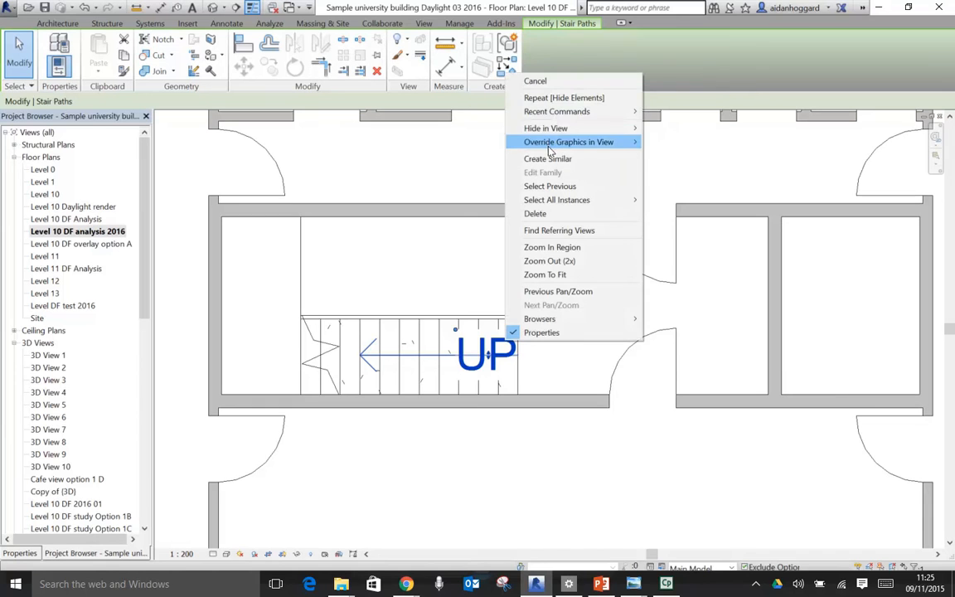
pyautogui.click(664, 130)
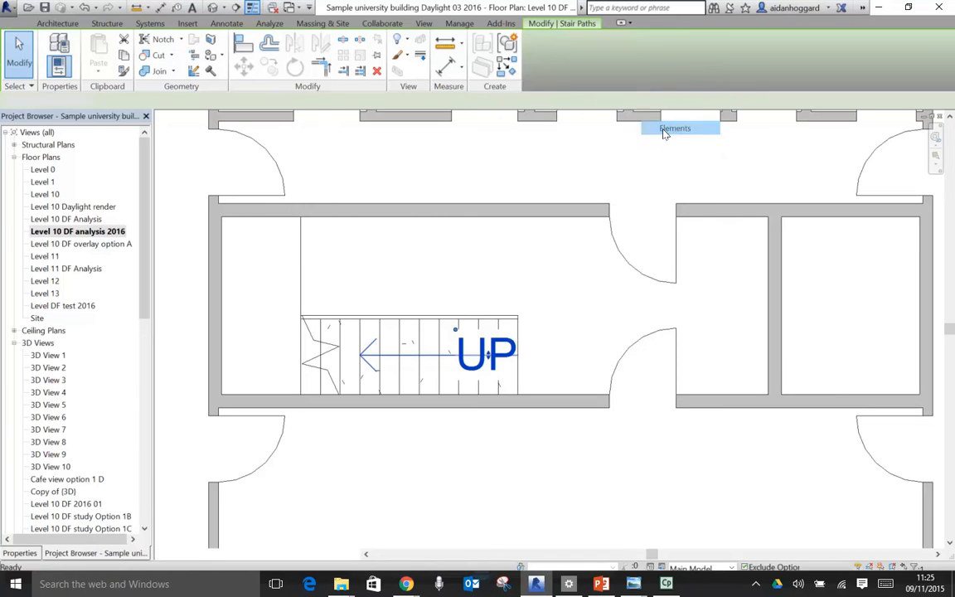
pyautogui.scroll(-5, 571, 261)
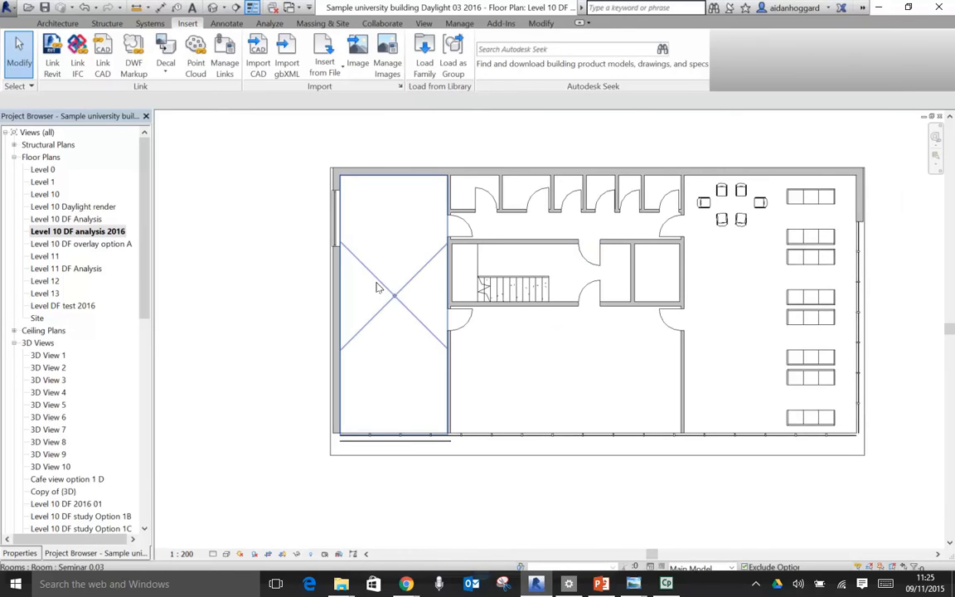
# - Try switching off the Room Tags annotation category in the floor plan's visibility overrides, and discard the change
pyautogui.press('v')
pyautogui.press('g')
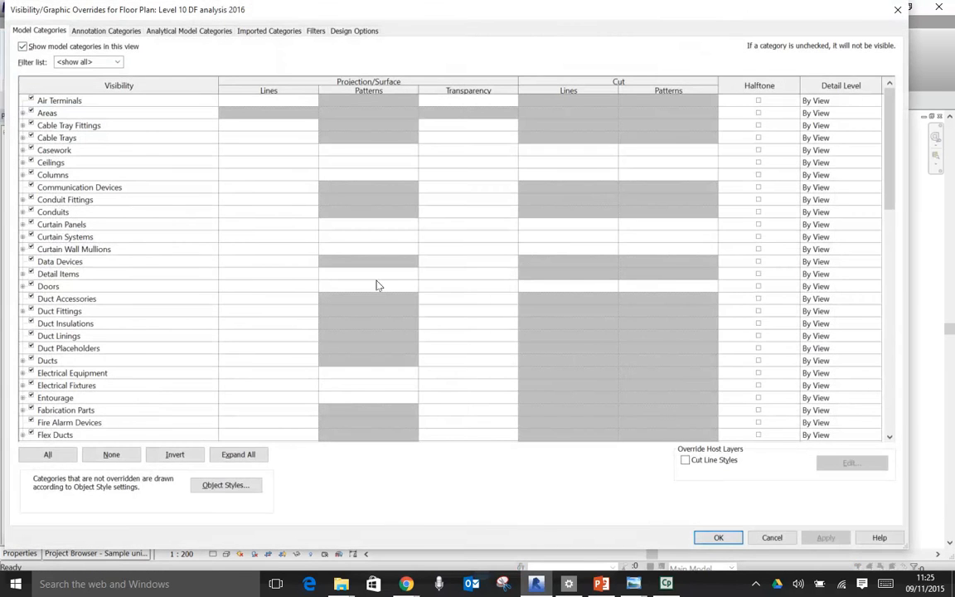
pyautogui.scroll(-2, 164, 261)
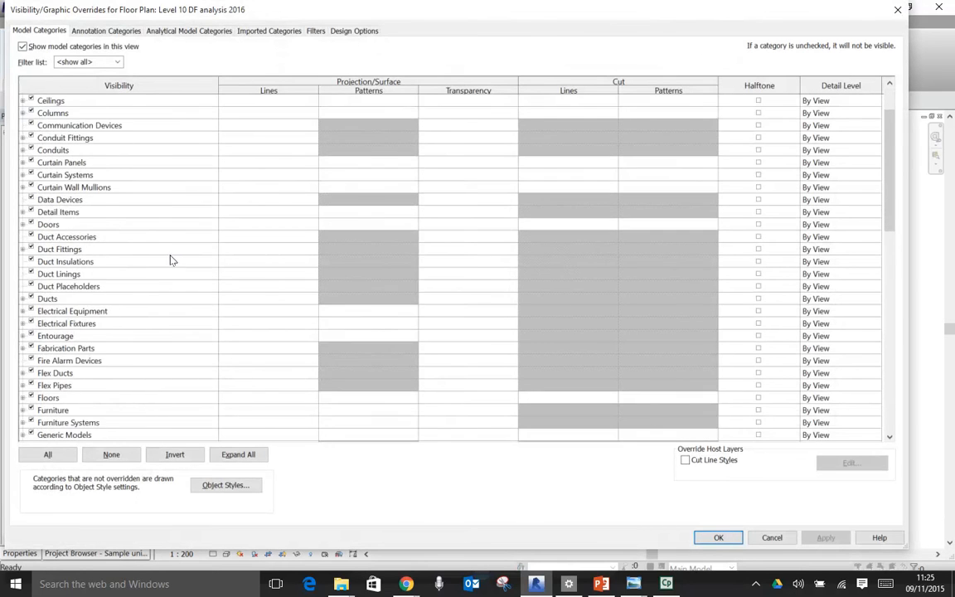
pyautogui.scroll(-7, 170, 274)
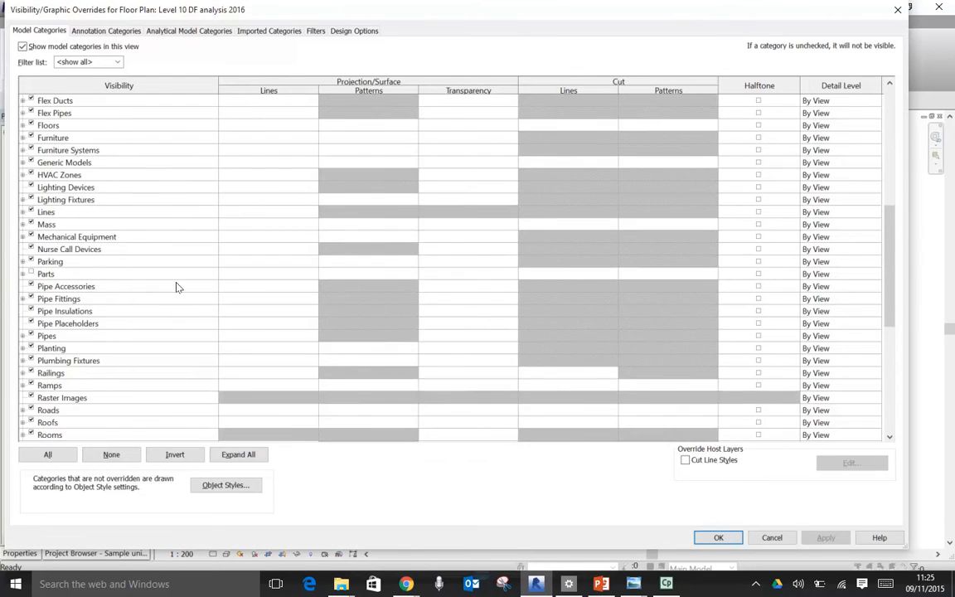
pyautogui.scroll(-3, 177, 287)
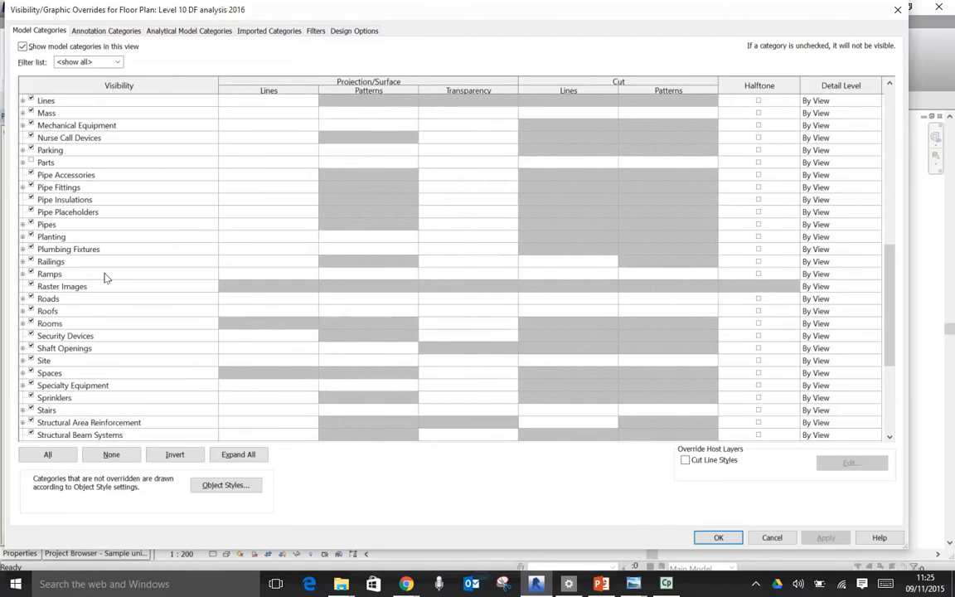
pyautogui.click(105, 30)
pyautogui.scroll(-10, 168, 305)
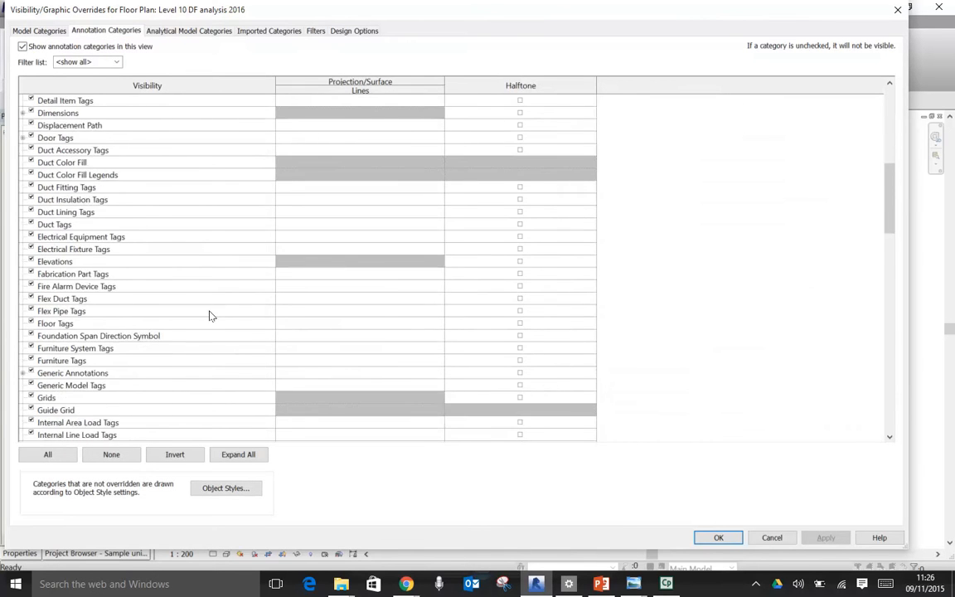
pyautogui.scroll(-5, 209, 316)
pyautogui.moveTo(894, 228); pyautogui.dragTo(900, 305)
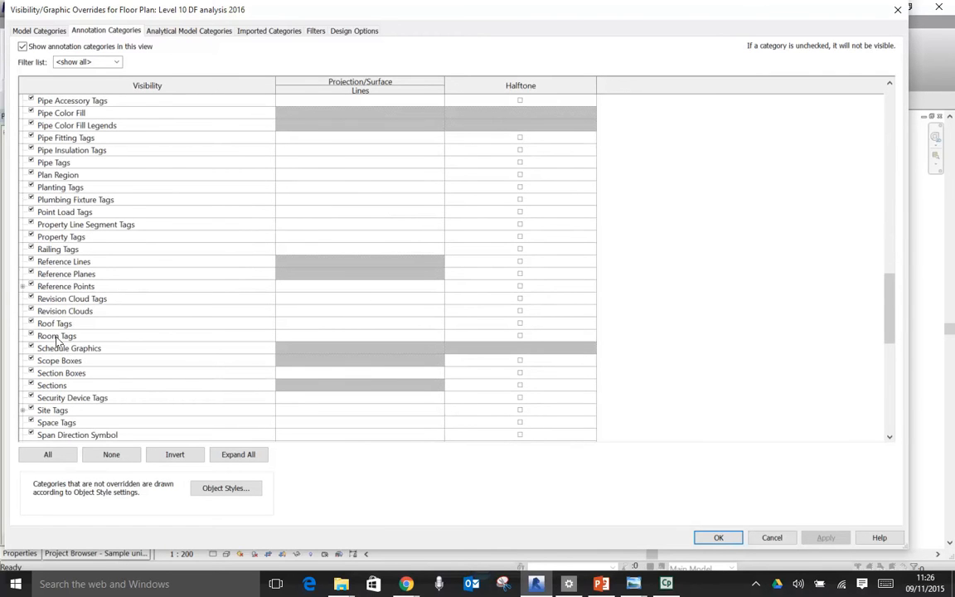
pyautogui.click(31, 335)
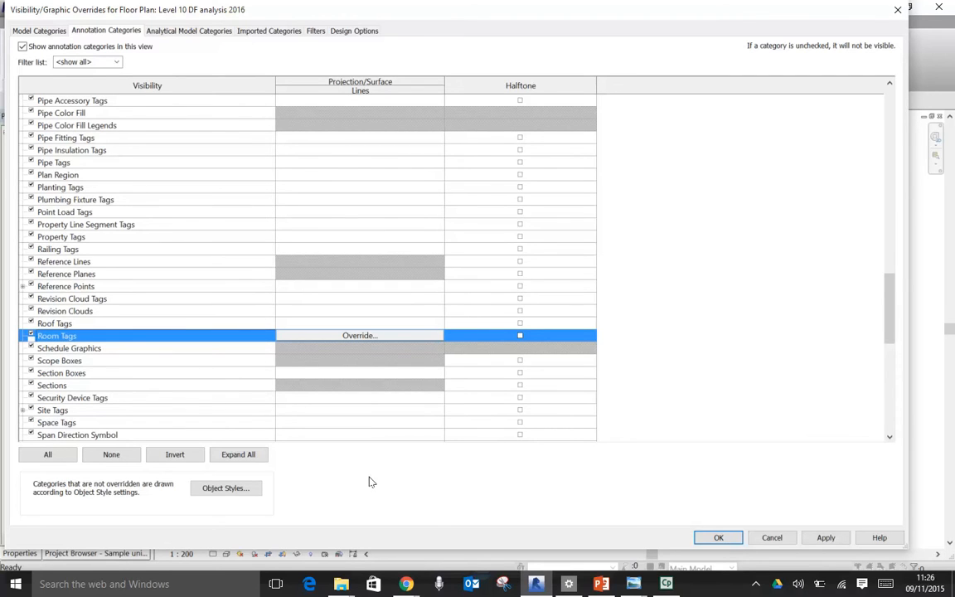
pyautogui.click(770, 539)
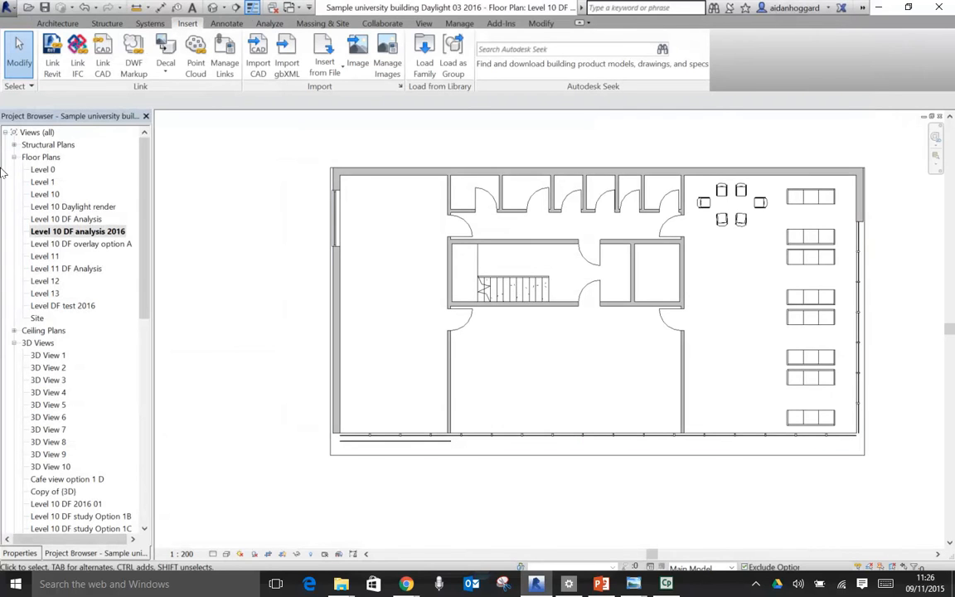
# - Open the Level 10 floor plan for comparison, close it, and return to Level 10 DF analysis 2016 at full size
pyautogui.doubleClick(45, 194)
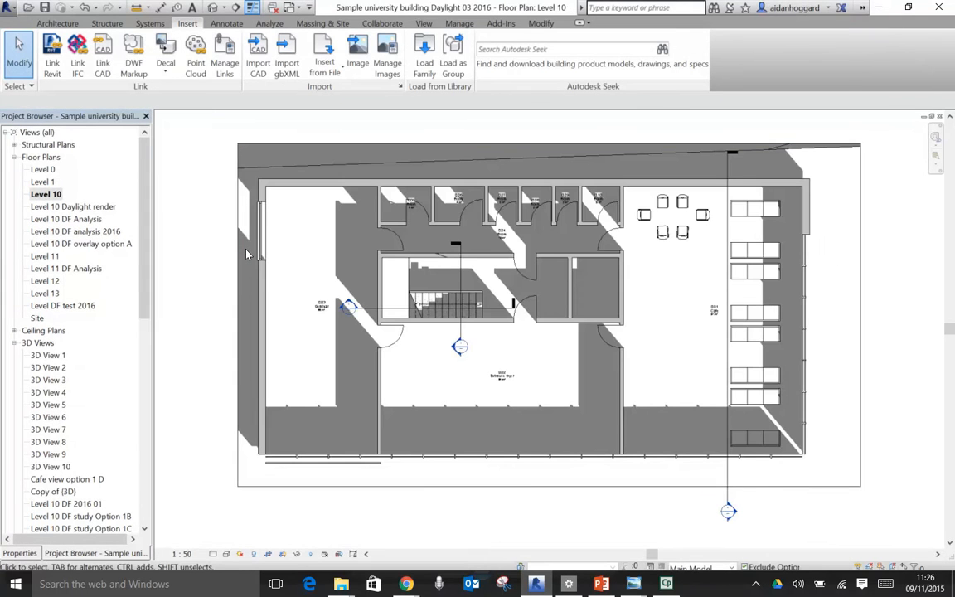
pyautogui.press('w')
pyautogui.press('t')
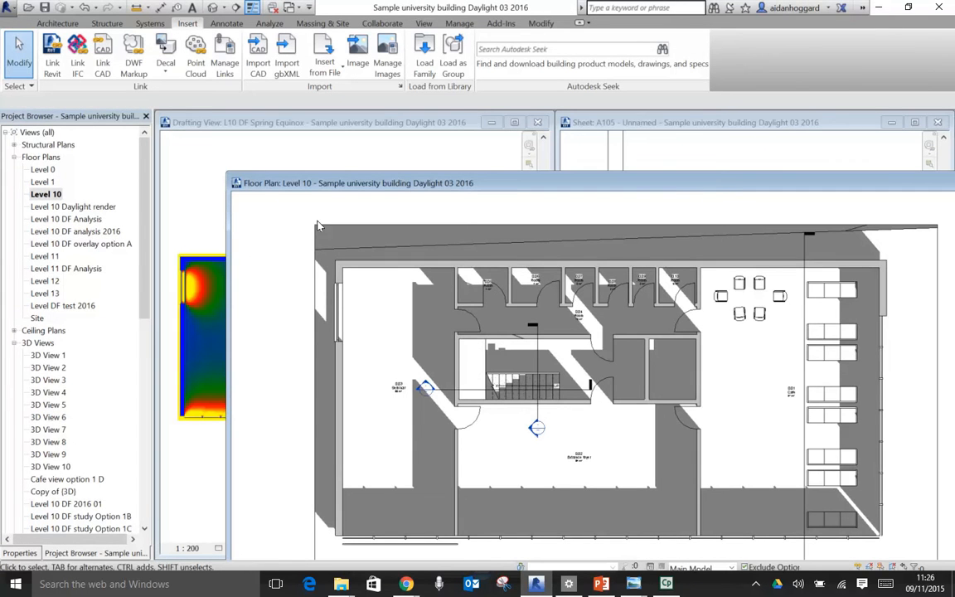
pyautogui.moveTo(680, 184); pyautogui.dragTo(568, 147)
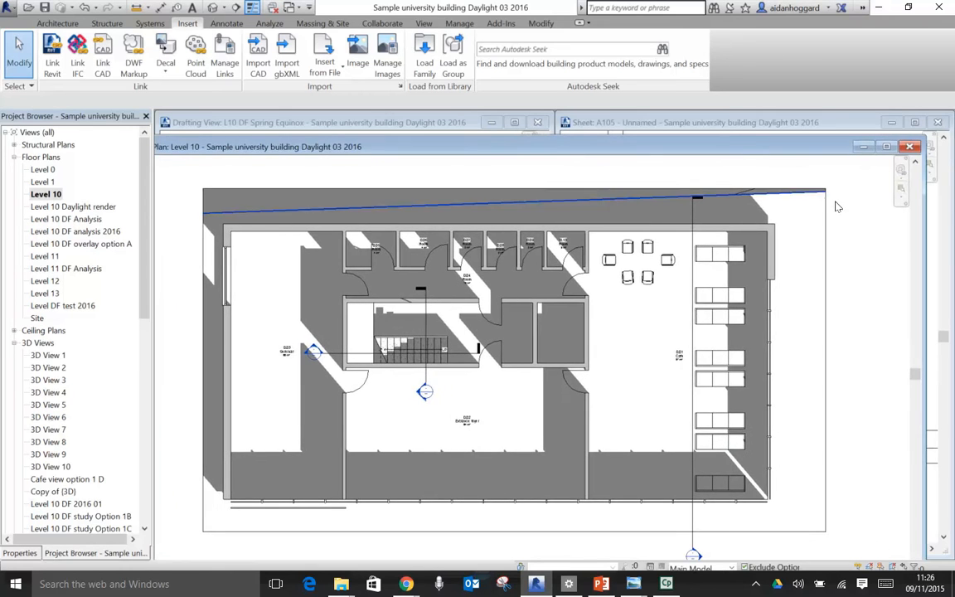
pyautogui.click(909, 147)
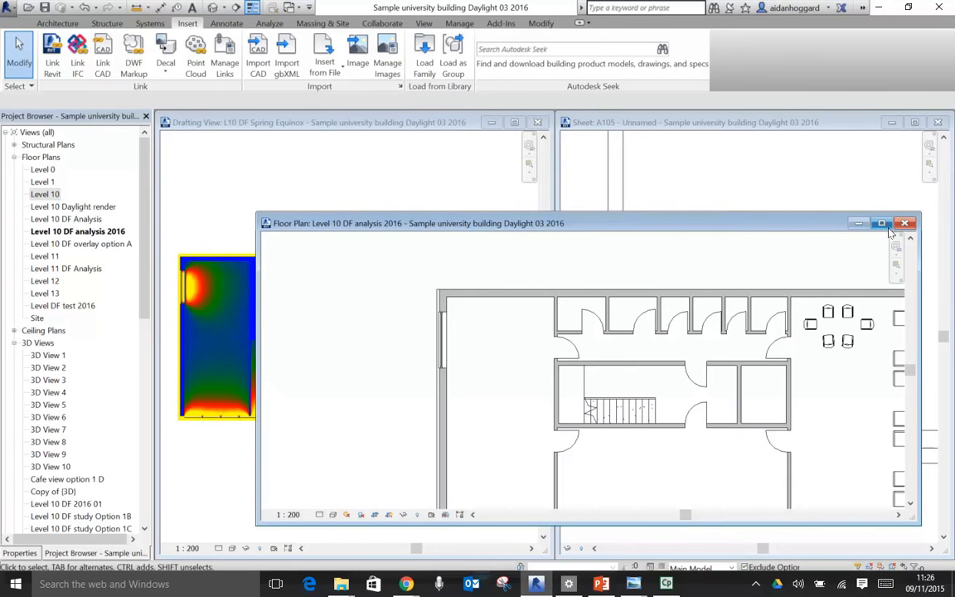
pyautogui.click(882, 224)
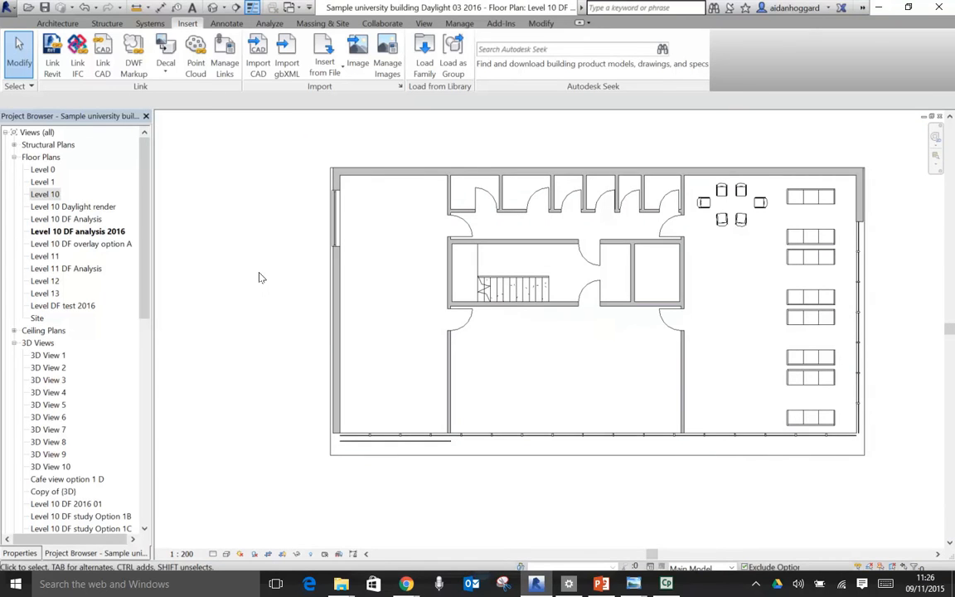
# - Tile the floor plan, drafting view and sheet A105 windows, and fit each view to its window
pyautogui.press('w')
pyautogui.press('t')
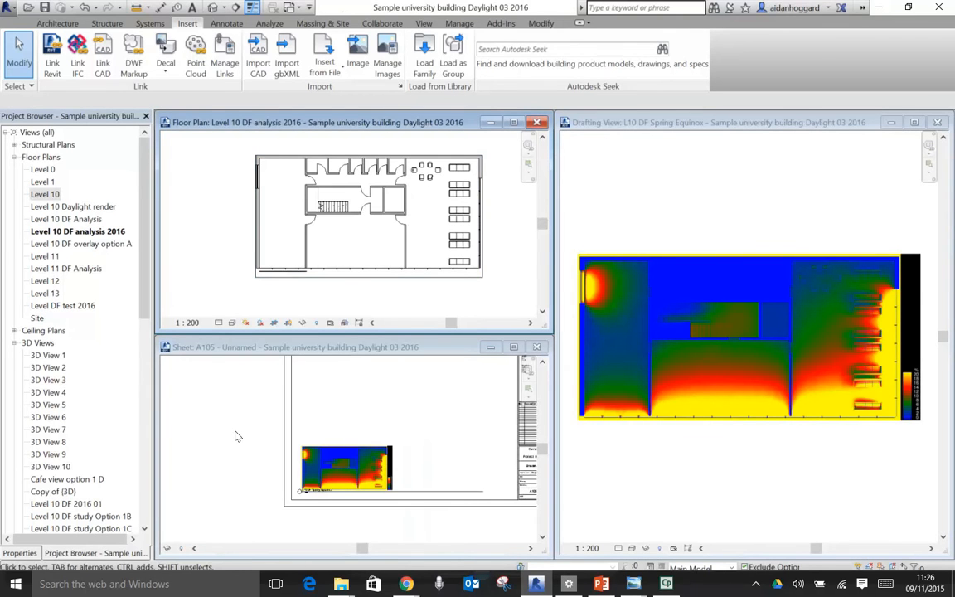
pyautogui.press('z')
pyautogui.press('a')
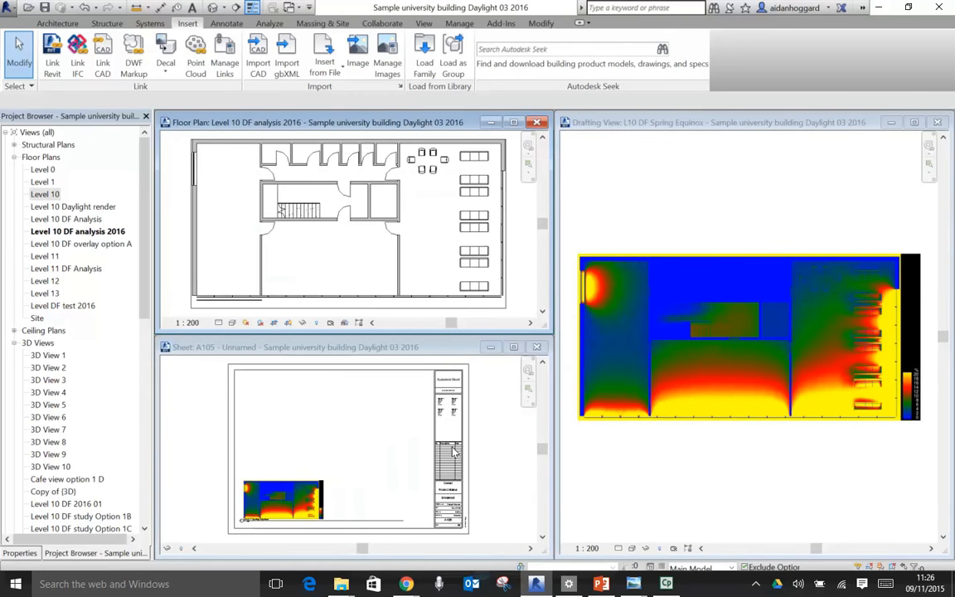
# - Place the Level 10 DF analysis 2016 floor plan on sheet A105, directly above the daylight render
pyautogui.click(66, 233)
pyautogui.press('ctrl')
pyautogui.press('ctrl')
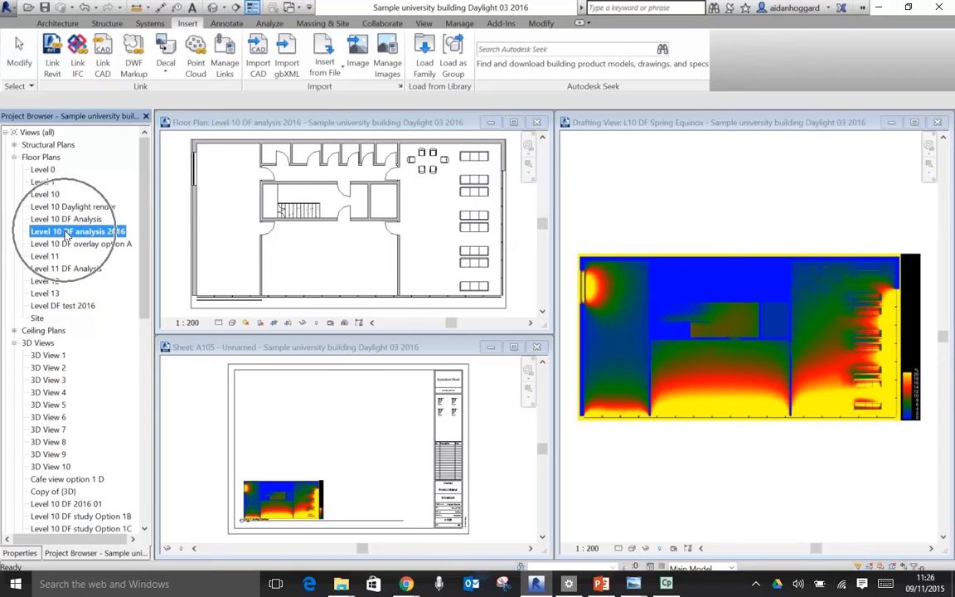
pyautogui.moveTo(76, 232); pyautogui.dragTo(311, 441)
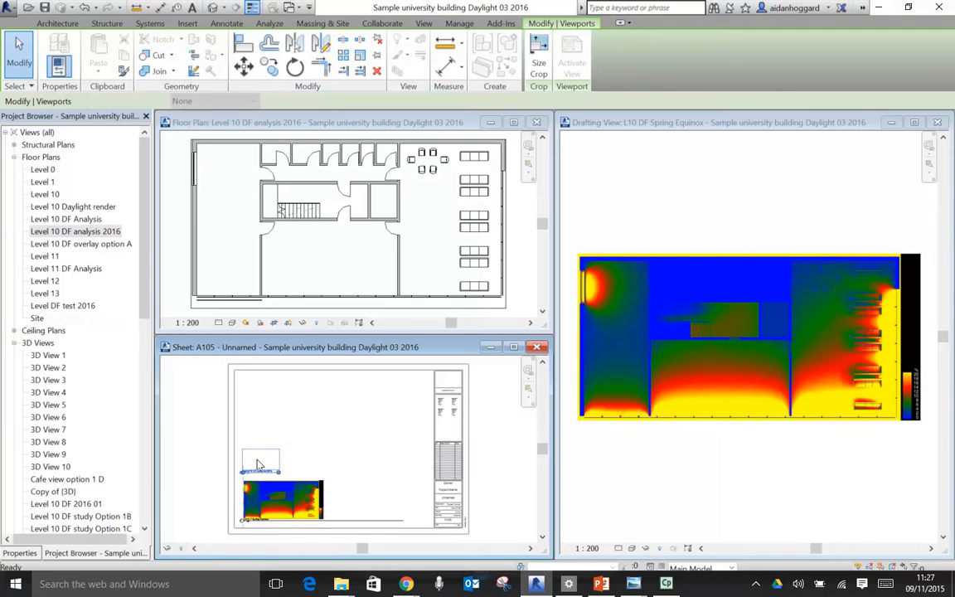
pyautogui.click(261, 464)
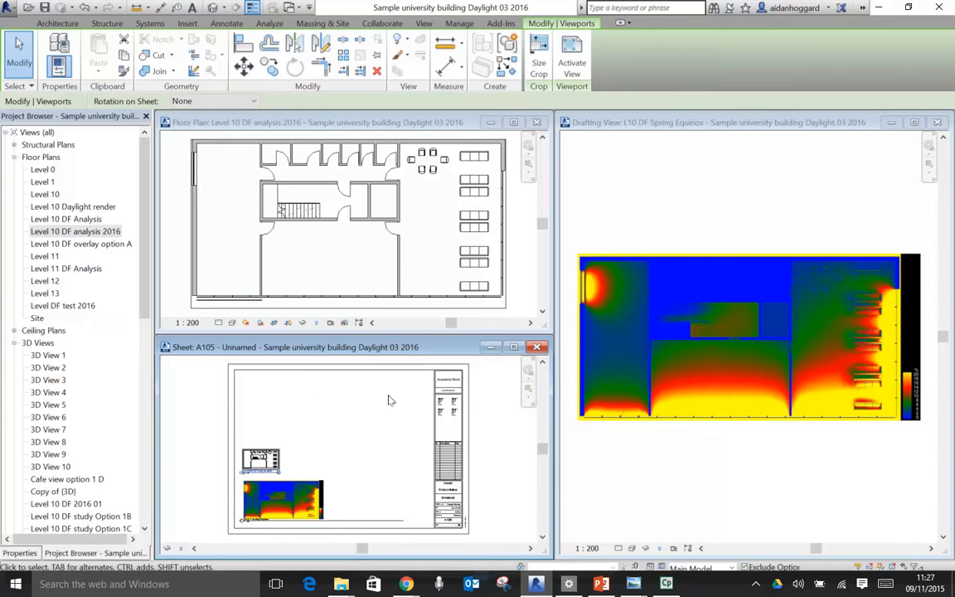
# - Set the Level 10 DF analysis 2016 floor plan's view scale to 1:100
pyautogui.click(190, 325)
pyautogui.click(190, 323)
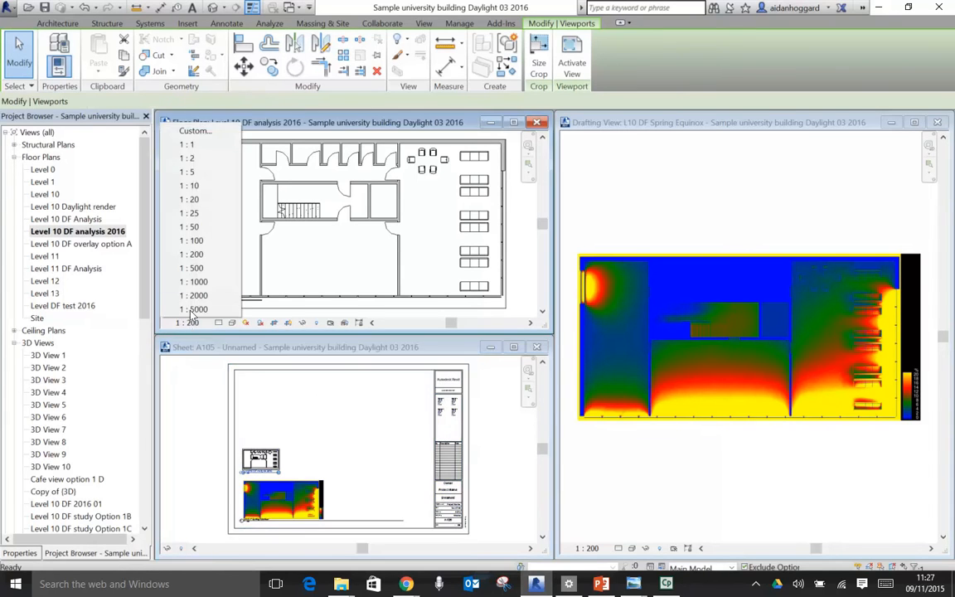
pyautogui.click(192, 240)
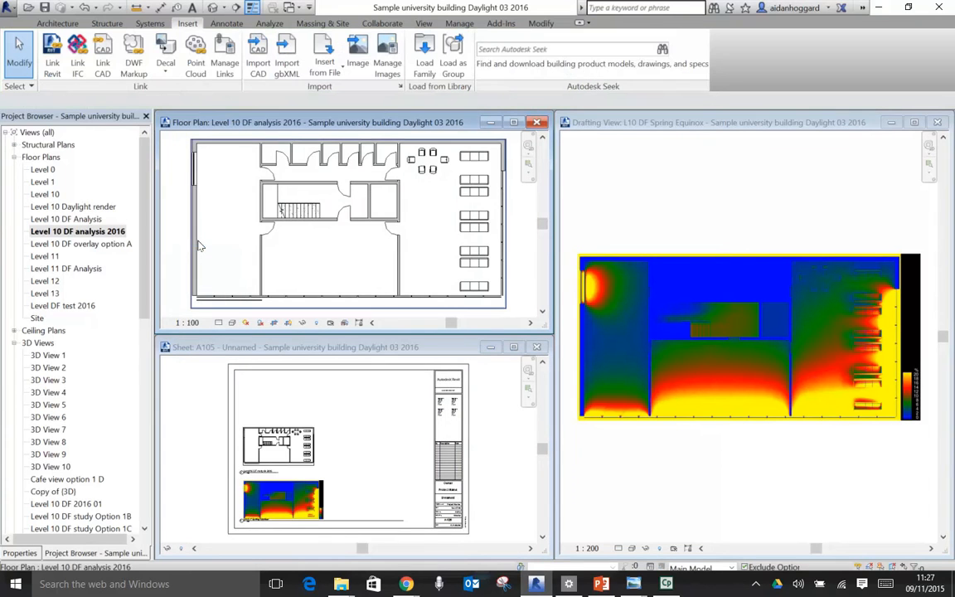
# - Maximize sheet A105 and bring the floor plan and daylight render viewports into close view
pyautogui.click(427, 348)
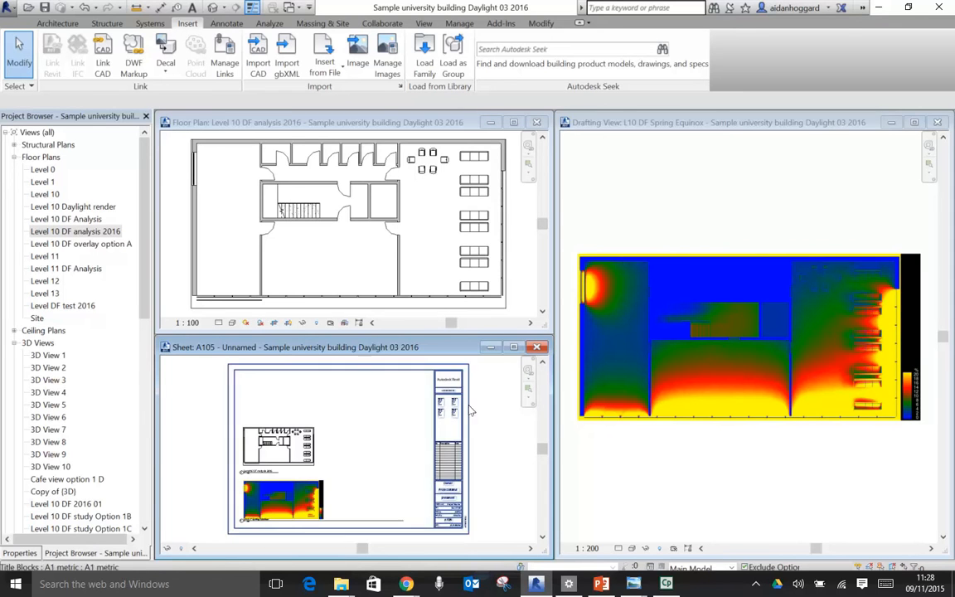
pyautogui.click(512, 349)
pyautogui.press('z')
pyautogui.press('e')
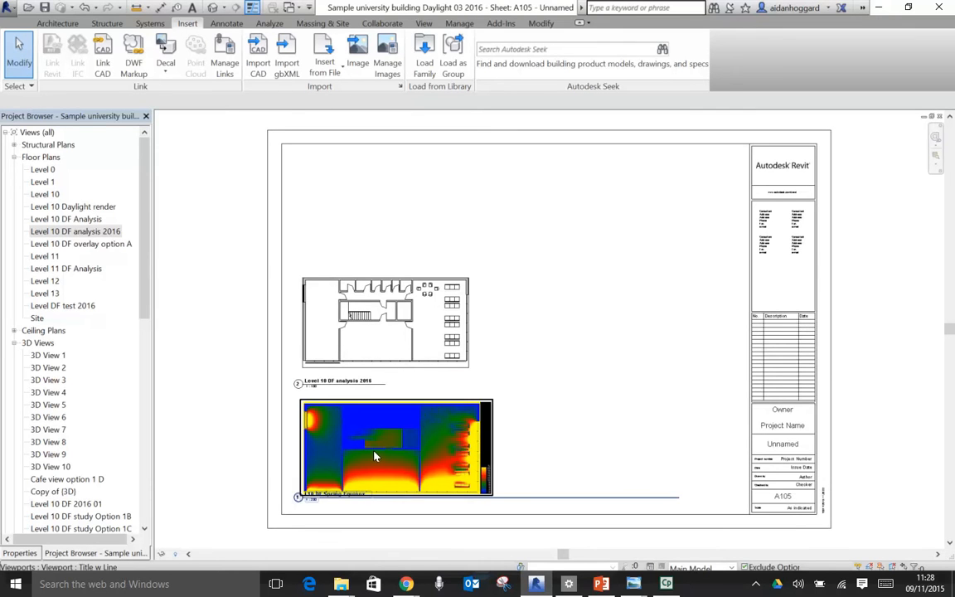
pyautogui.scroll(4, 390, 446)
pyautogui.moveTo(404, 448); pyautogui.dragTo(458, 410, button='middle')
pyautogui.scroll(-2, 456, 407)
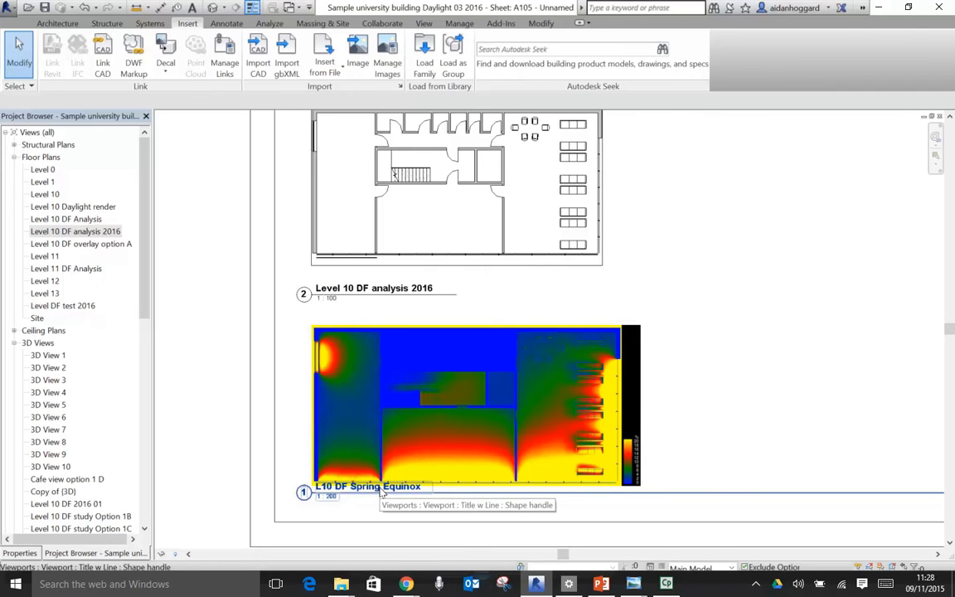
# - Try the No Title viewport type on the L10 DF Spring Equinox render, and restore Title w Line
pyautogui.click(572, 393)
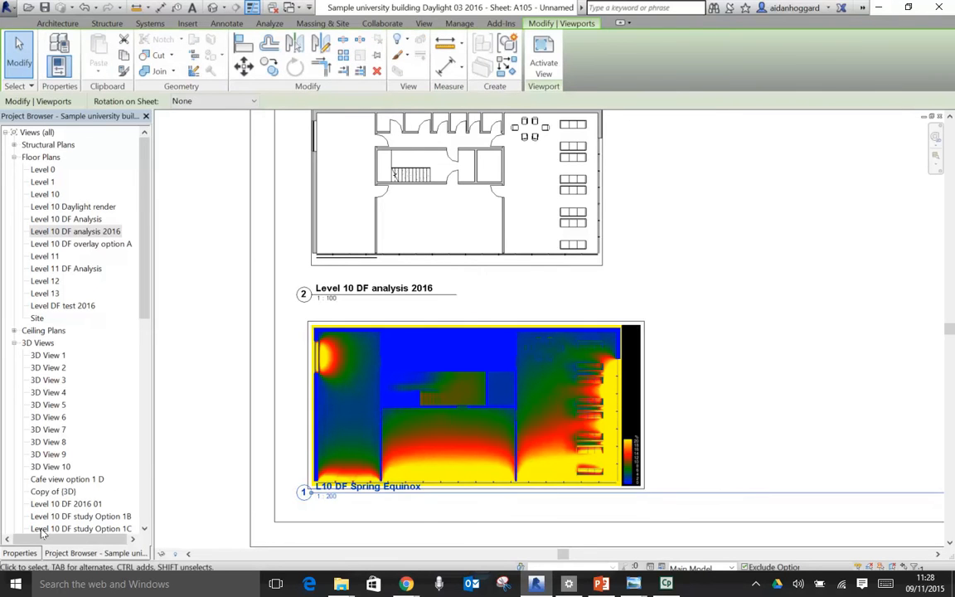
pyautogui.click(19, 553)
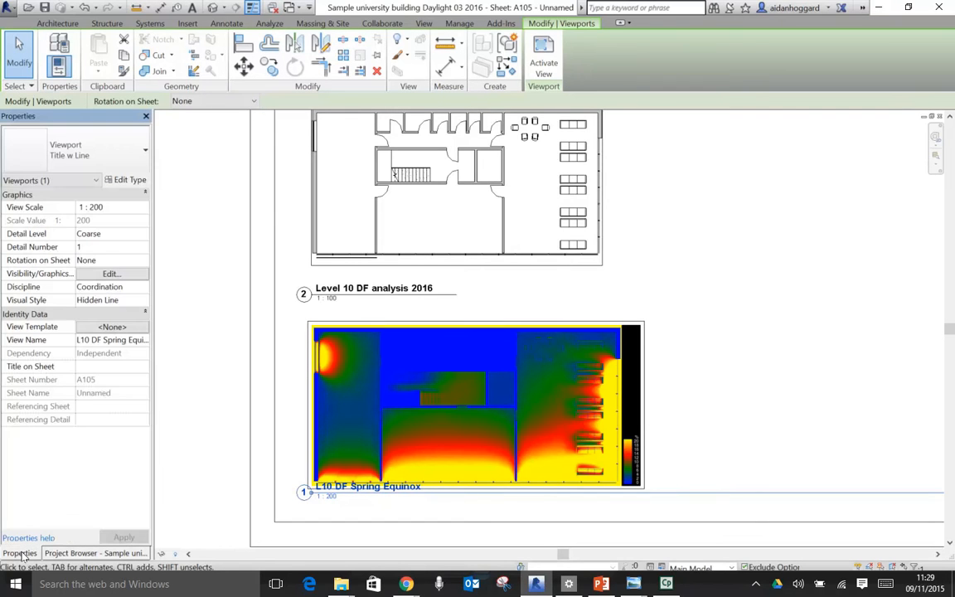
pyautogui.click(144, 154)
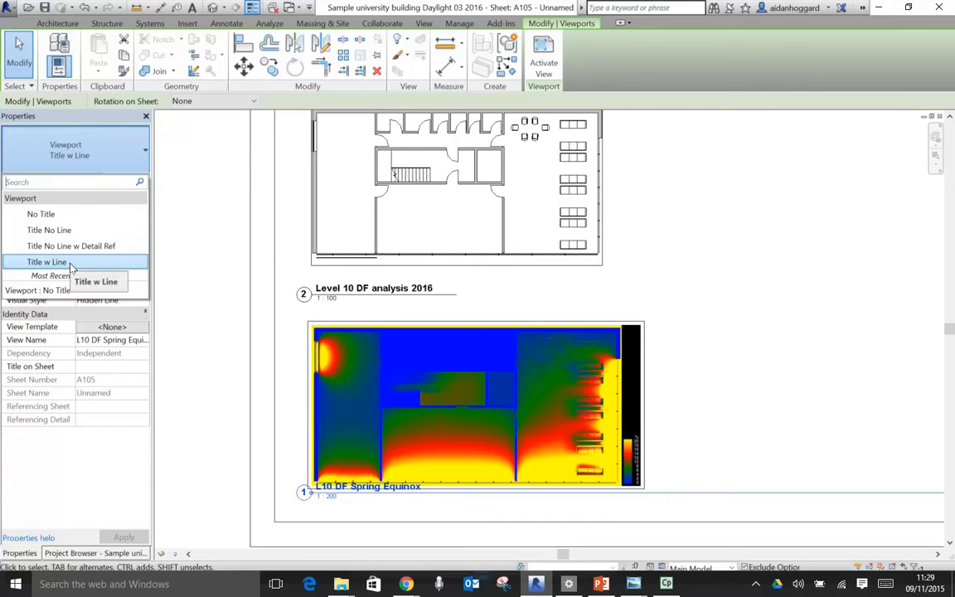
pyautogui.click(68, 216)
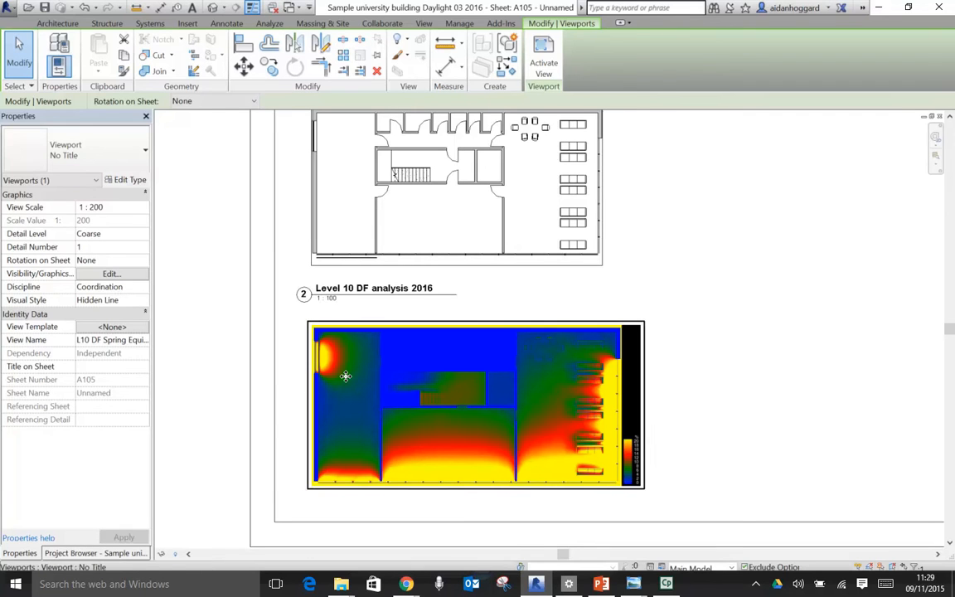
pyautogui.click(141, 154)
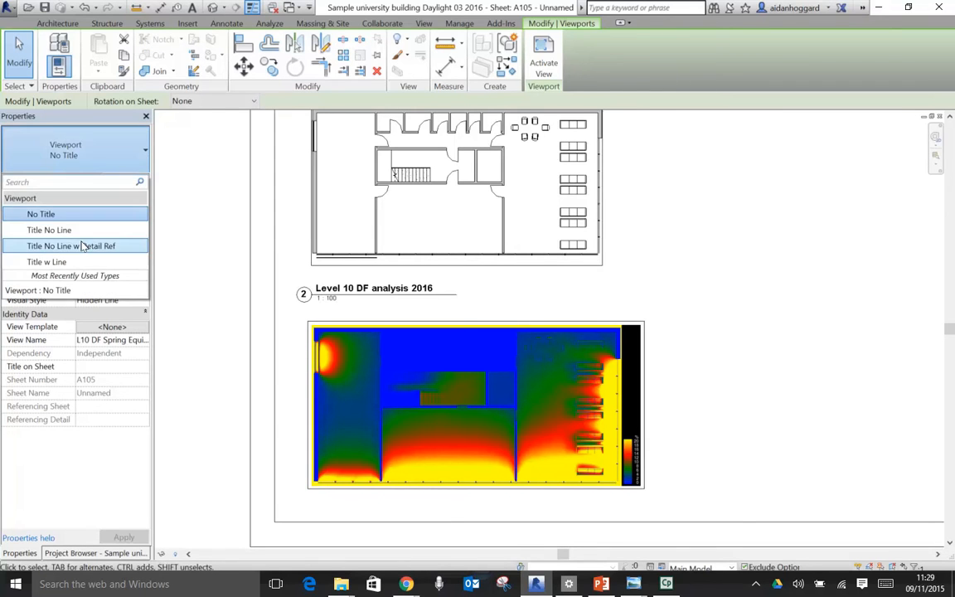
pyautogui.click(68, 262)
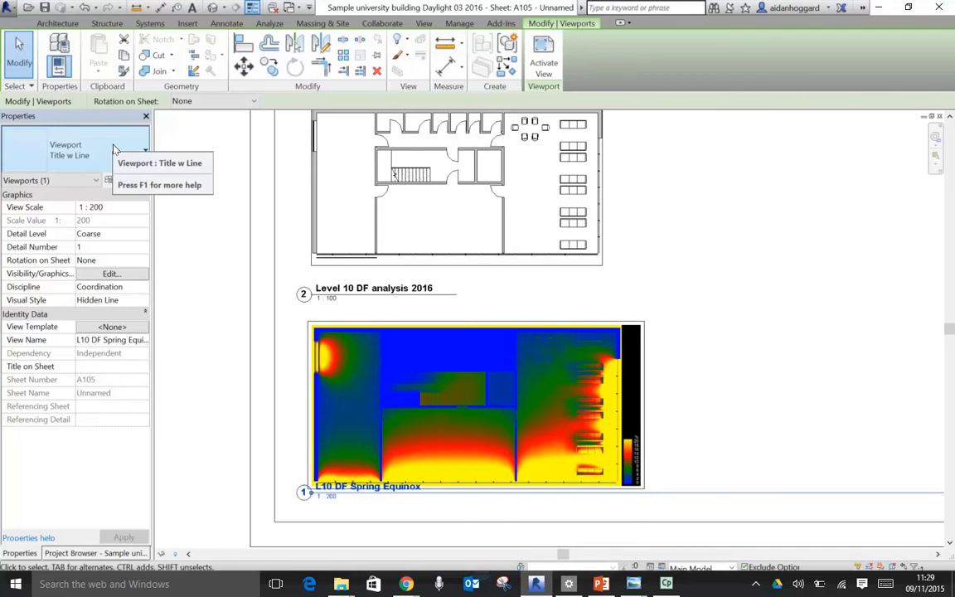
# - Apply the No Title viewport type to the L10 DF Spring Equinox render
pyautogui.click(141, 155)
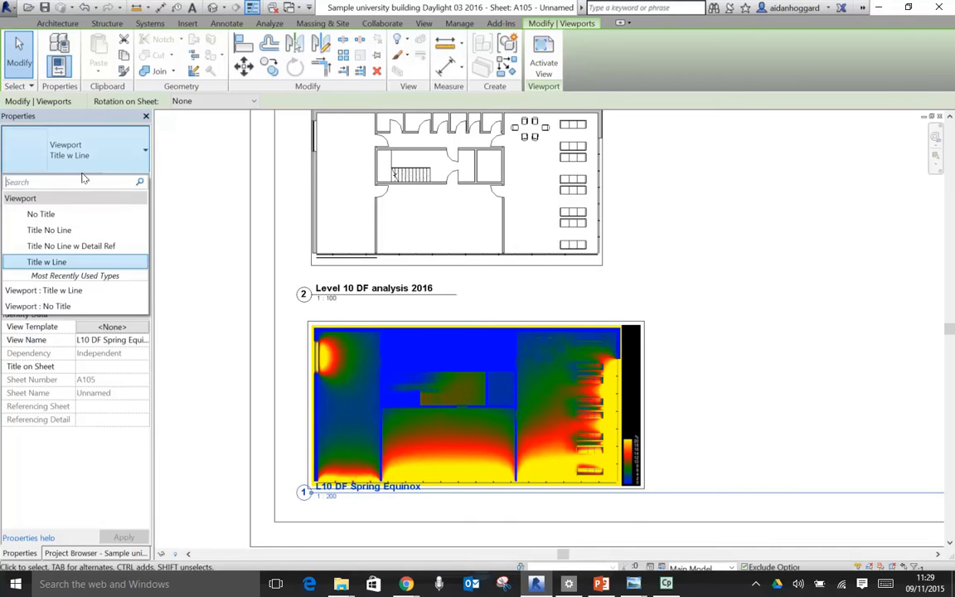
pyautogui.click(60, 213)
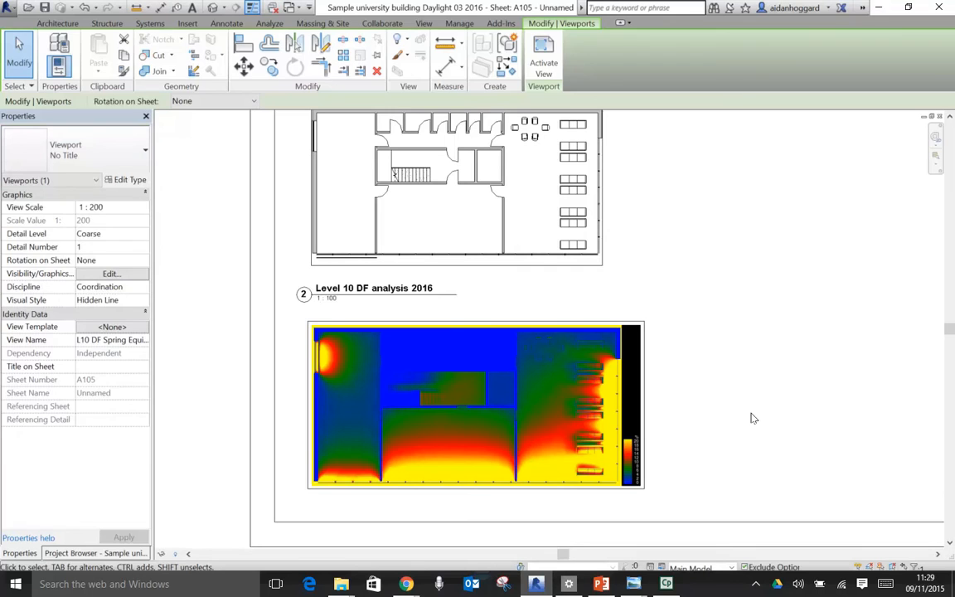
pyautogui.click(752, 418)
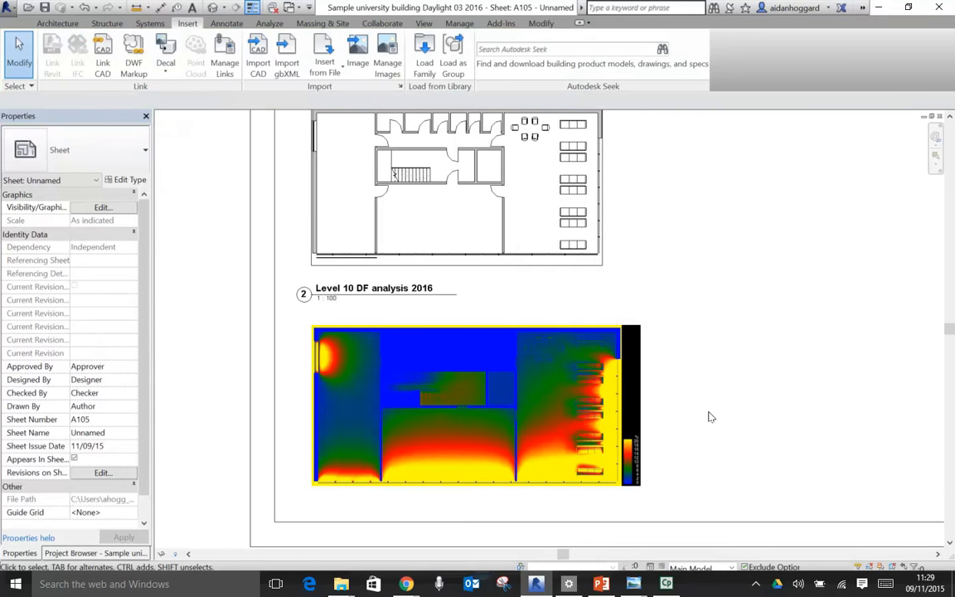
# - Move the Level 10 DF analysis 2016 floor plan viewport partly over the daylight render and activate its view
pyautogui.click(507, 258)
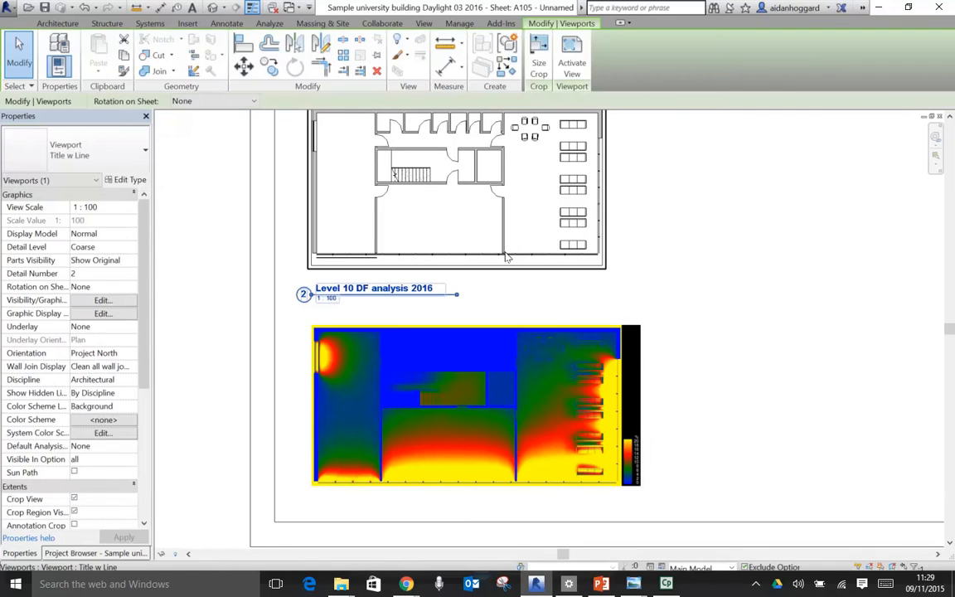
pyautogui.moveTo(501, 273); pyautogui.dragTo(544, 438)
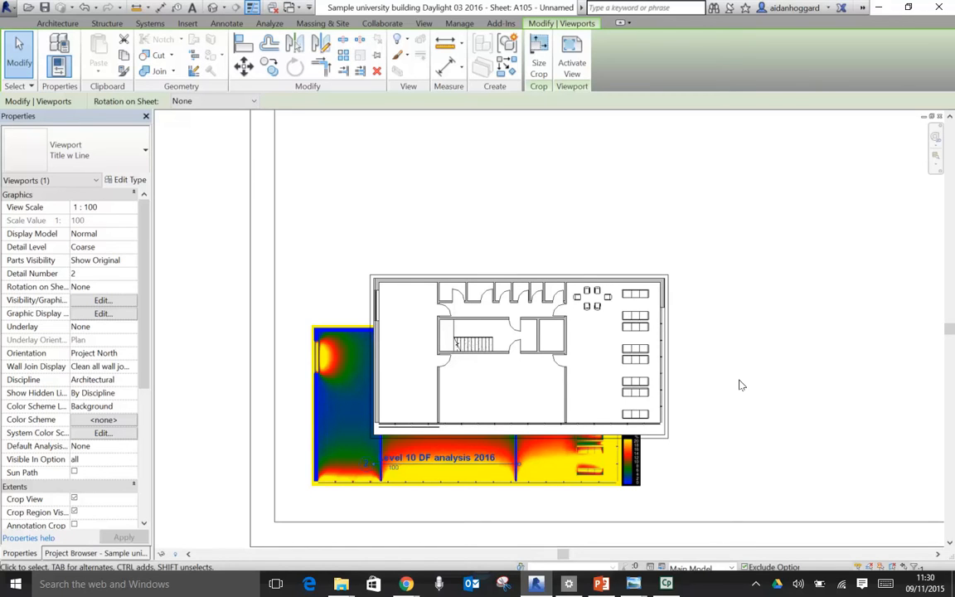
pyautogui.rightClick(611, 272)
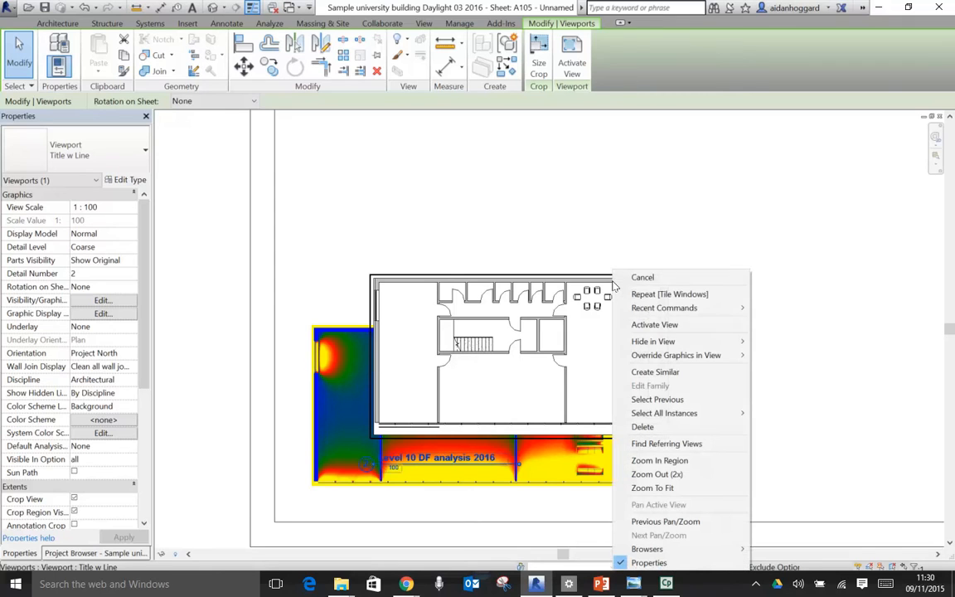
pyautogui.click(647, 325)
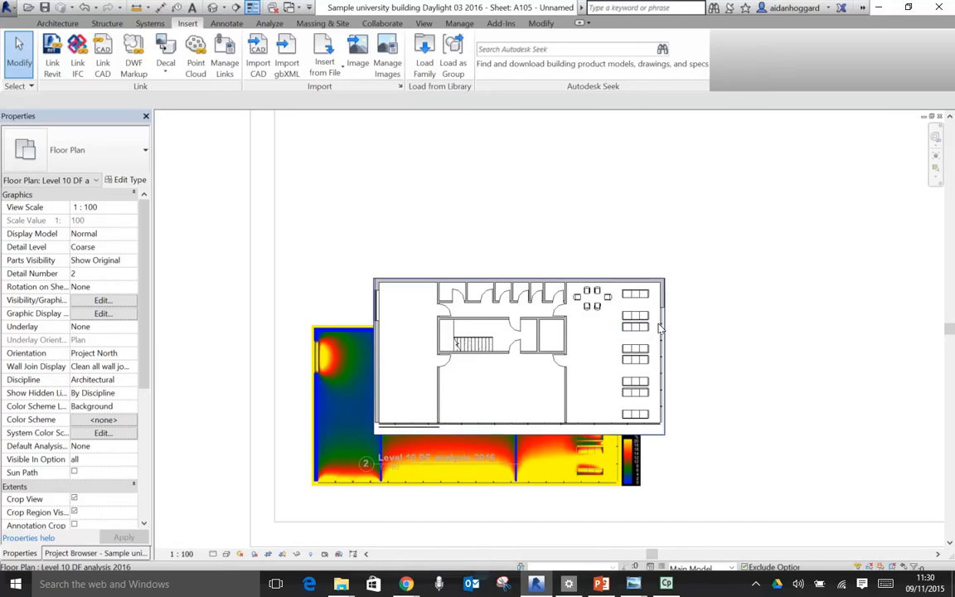
# - Try moving one of the cafe side chairs inside the activated floor plan, and undo the move
pyautogui.scroll(3, 655, 320)
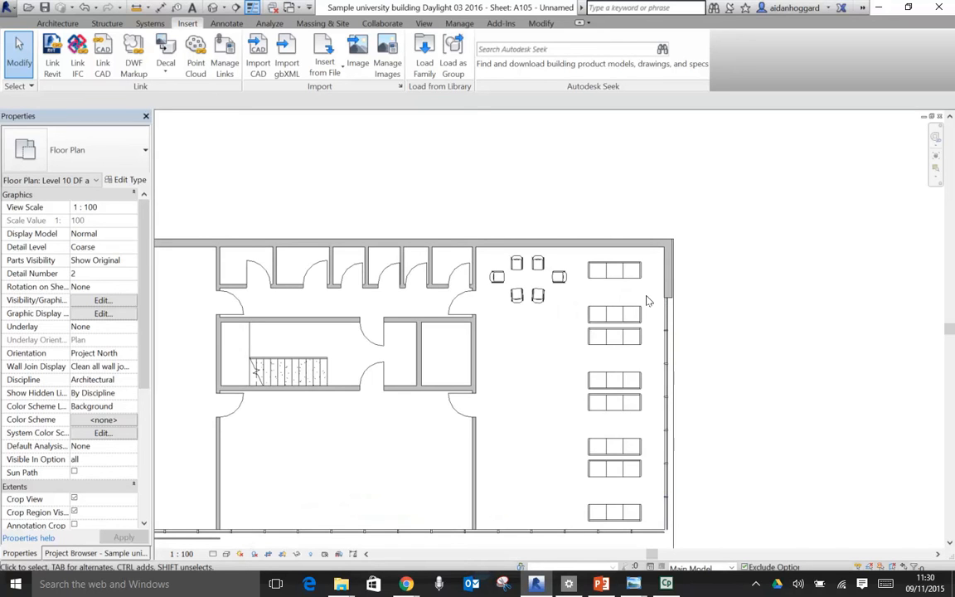
pyautogui.click(539, 295)
pyautogui.moveTo(538, 295); pyautogui.dragTo(526, 370)
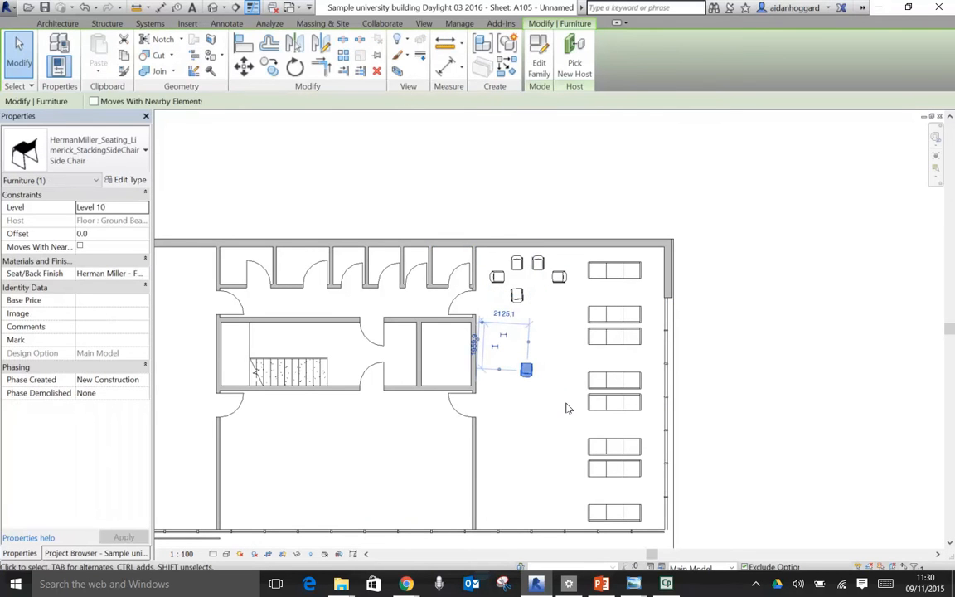
pyautogui.hotkey('ctrl', 'z')
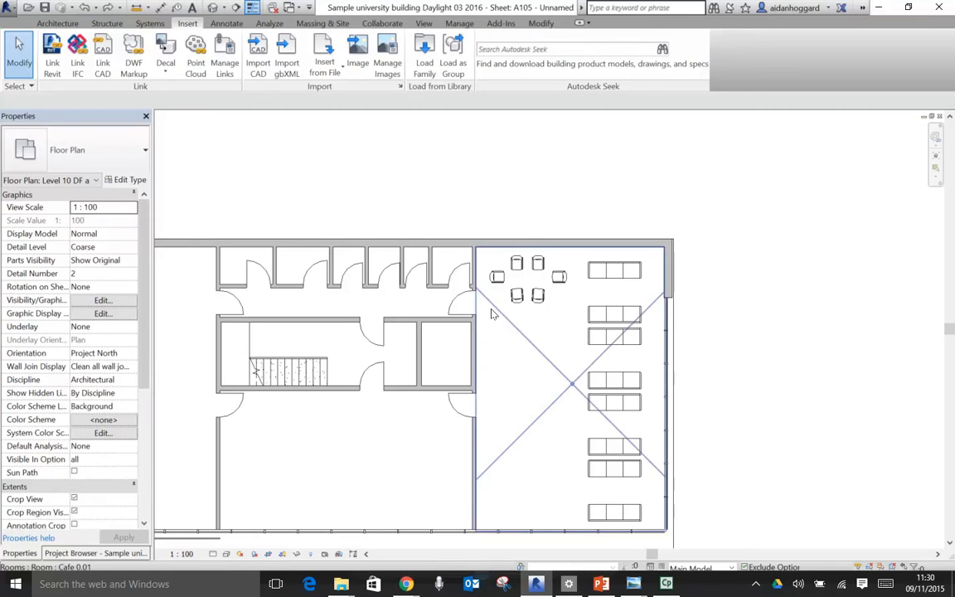
# - Set the activated floor plan's visual style to Wireframe so the render shows through, and deactivate the view
pyautogui.scroll(-1, 492, 311)
pyautogui.scroll(-1, 463, 313)
pyautogui.moveTo(452, 323); pyautogui.dragTo(530, 278, button='middle')
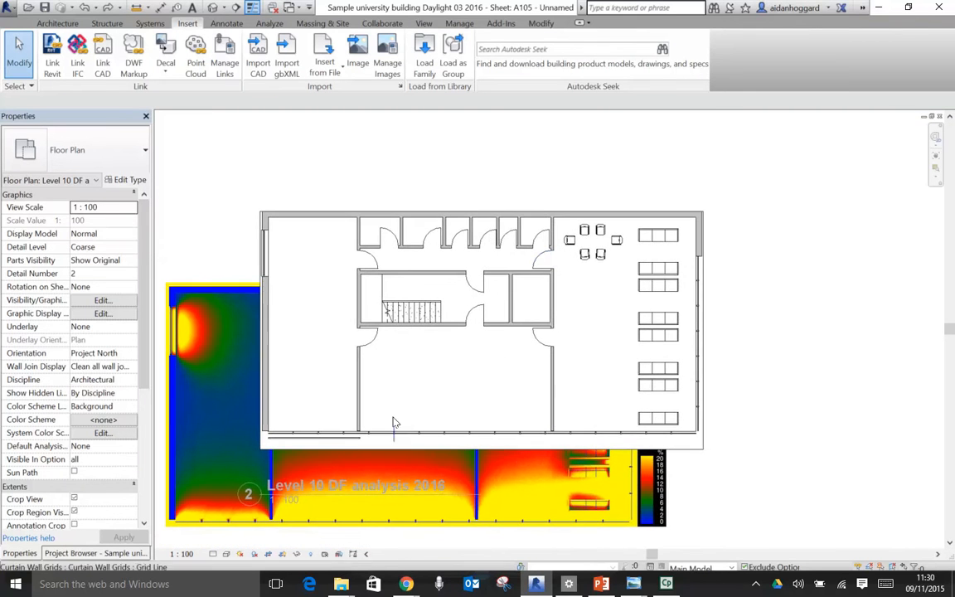
pyautogui.click(228, 555)
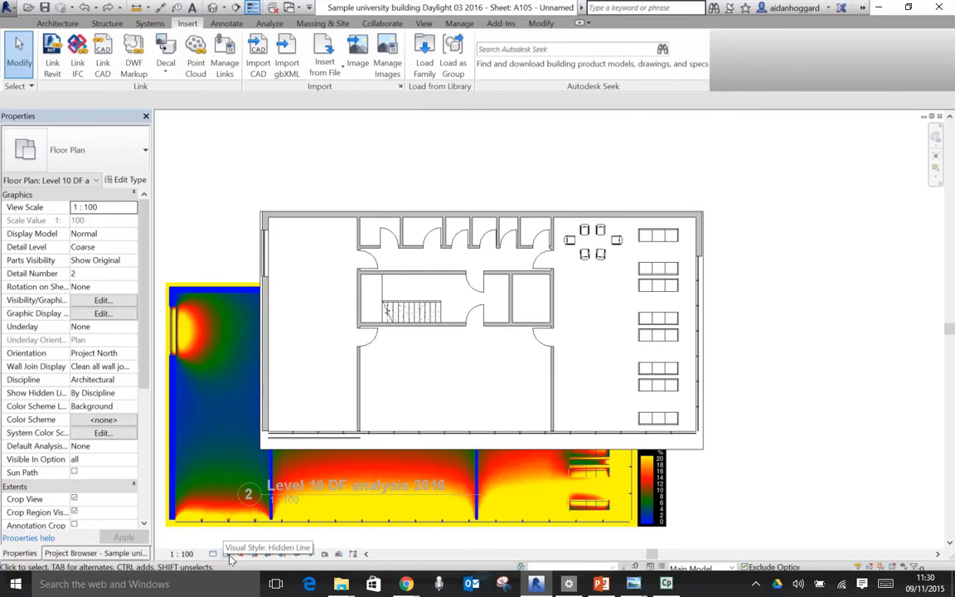
pyautogui.click(257, 474)
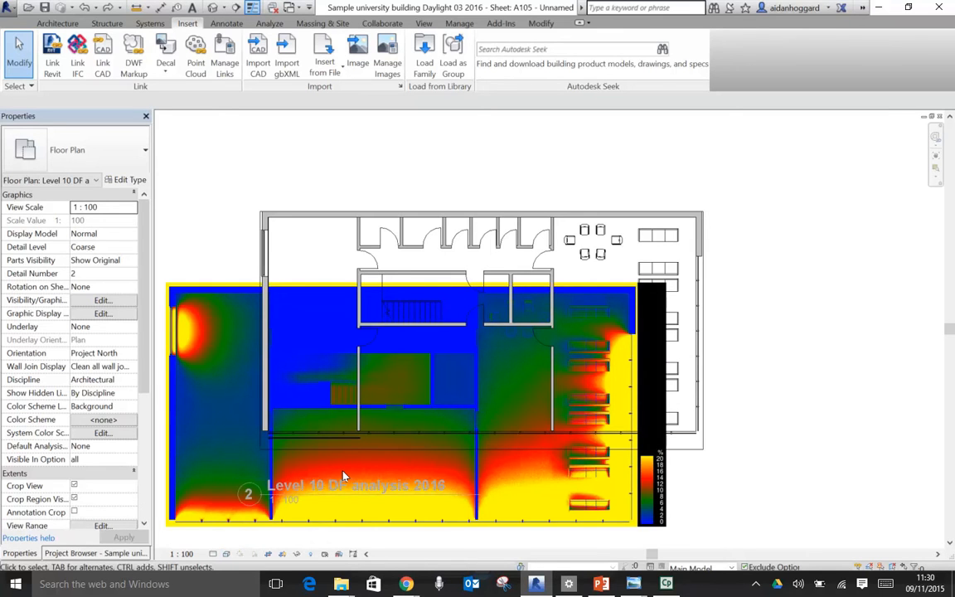
pyautogui.rightClick(564, 221)
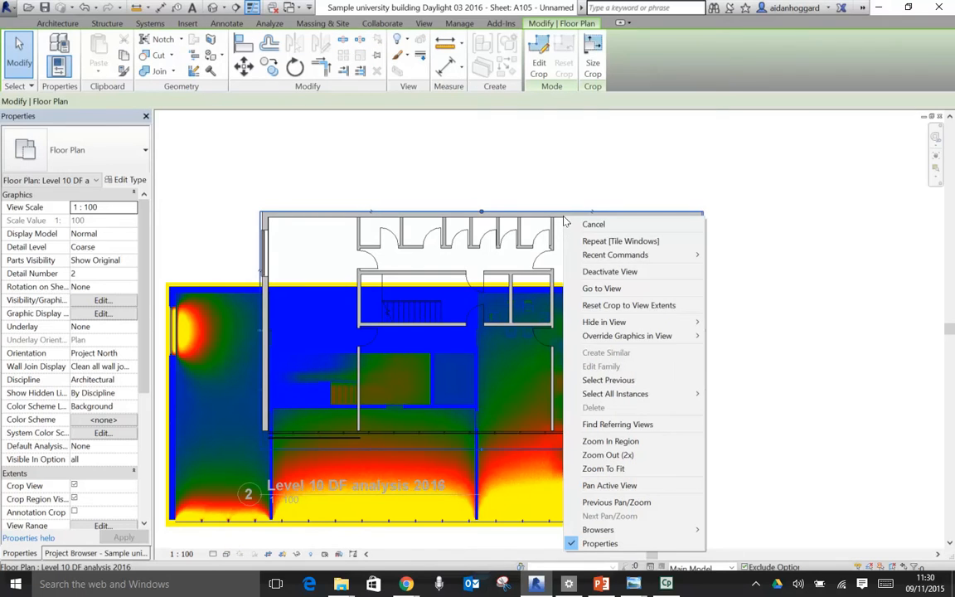
pyautogui.click(595, 272)
# - Reposition the floor plan viewport freehand so it overlaps only the upper part of the daylight render
pyautogui.scroll(-3, 752, 266)
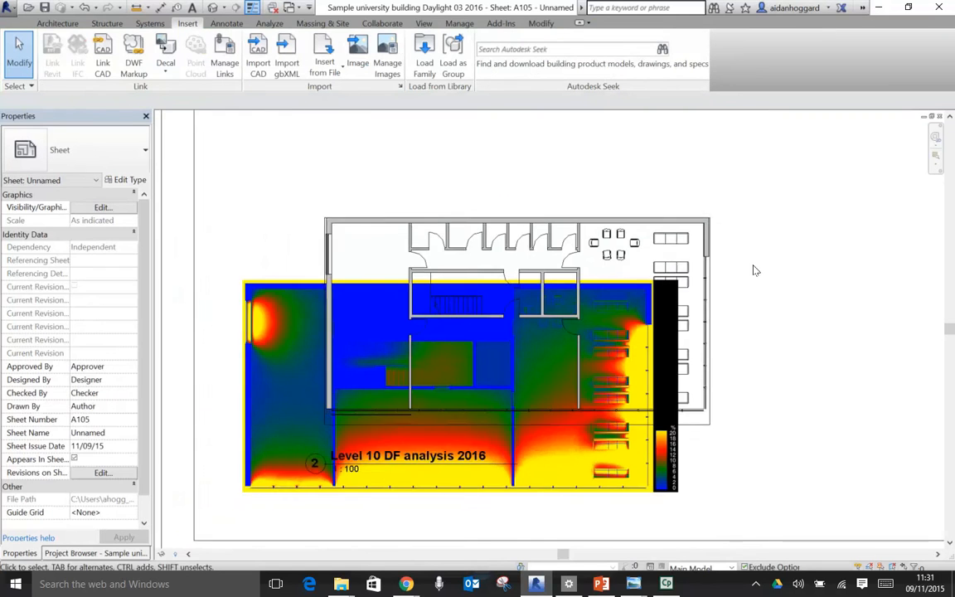
pyautogui.moveTo(723, 267); pyautogui.dragTo(661, 197)
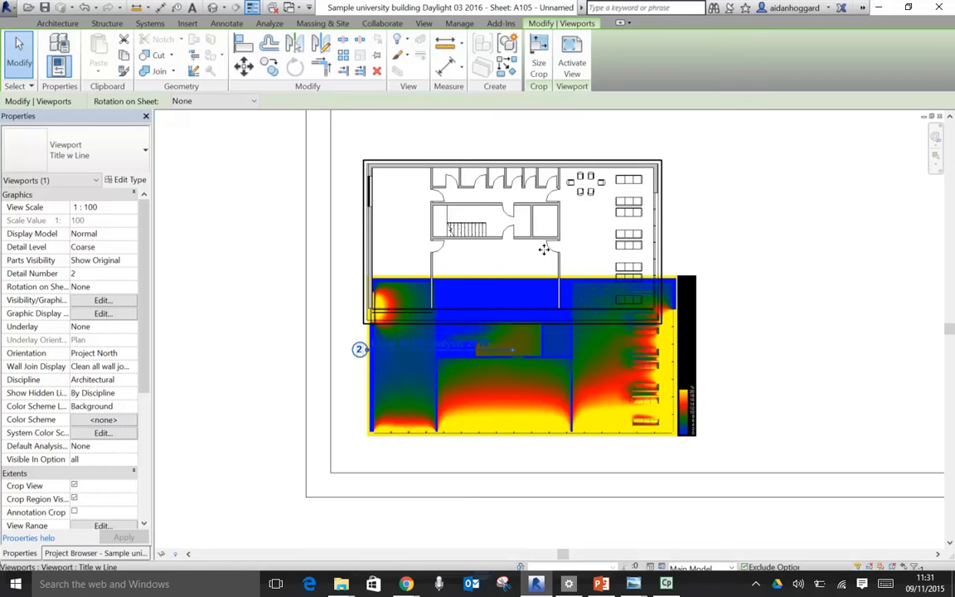
pyautogui.scroll(1, 542, 245)
pyautogui.scroll(3, 542, 241)
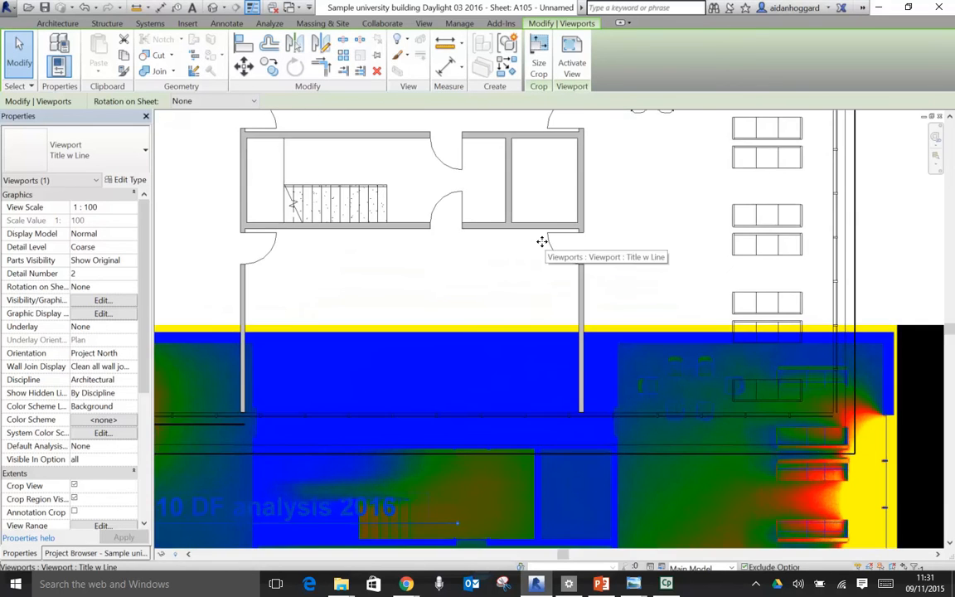
pyautogui.scroll(-1, 542, 241)
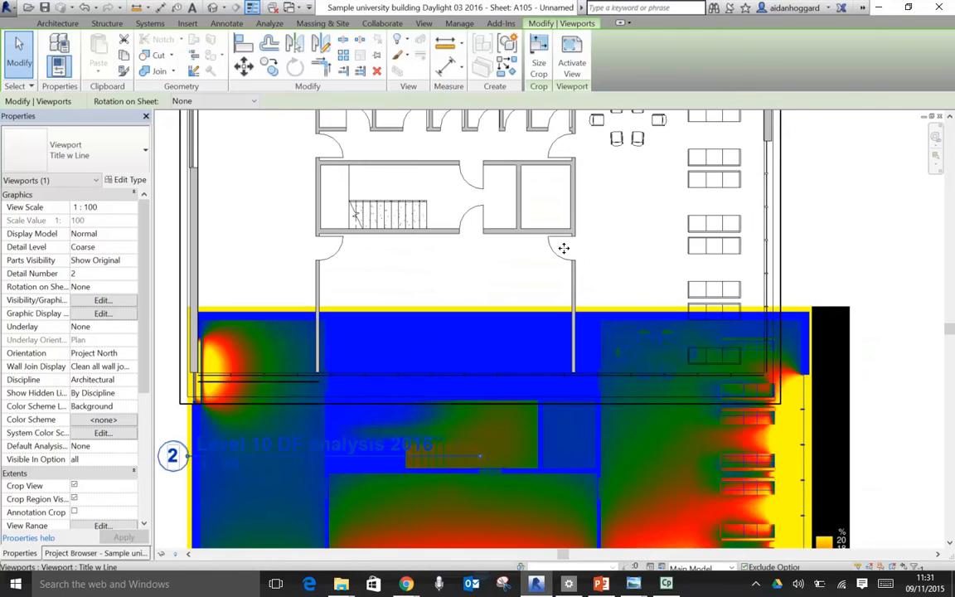
pyautogui.scroll(-2, 614, 357)
pyautogui.moveTo(614, 357); pyautogui.dragTo(616, 361, button='middle')
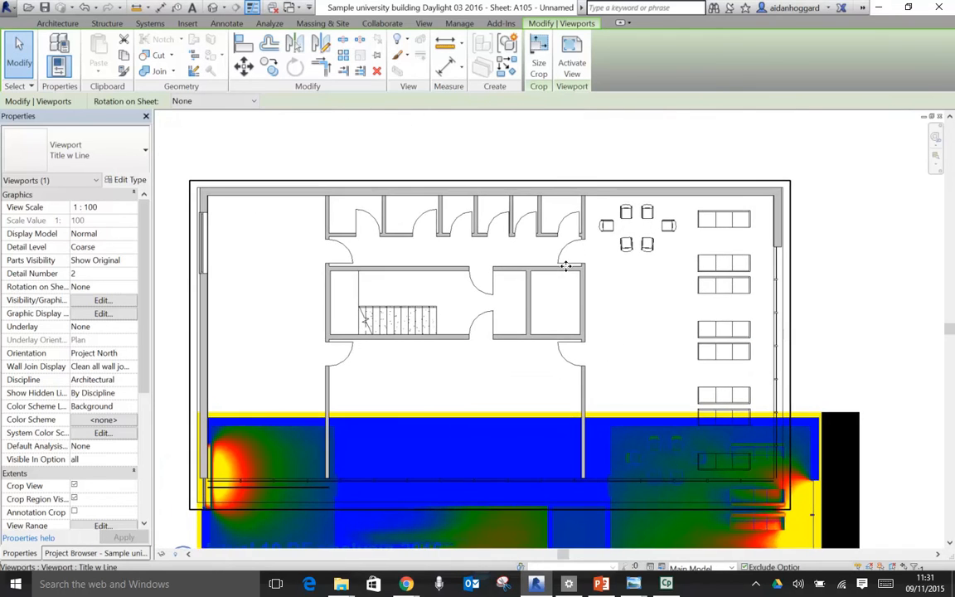
# - Activate the floor plan view from the sheet, select a side chair in it, and deactivate the view again
pyautogui.doubleClick(599, 189)
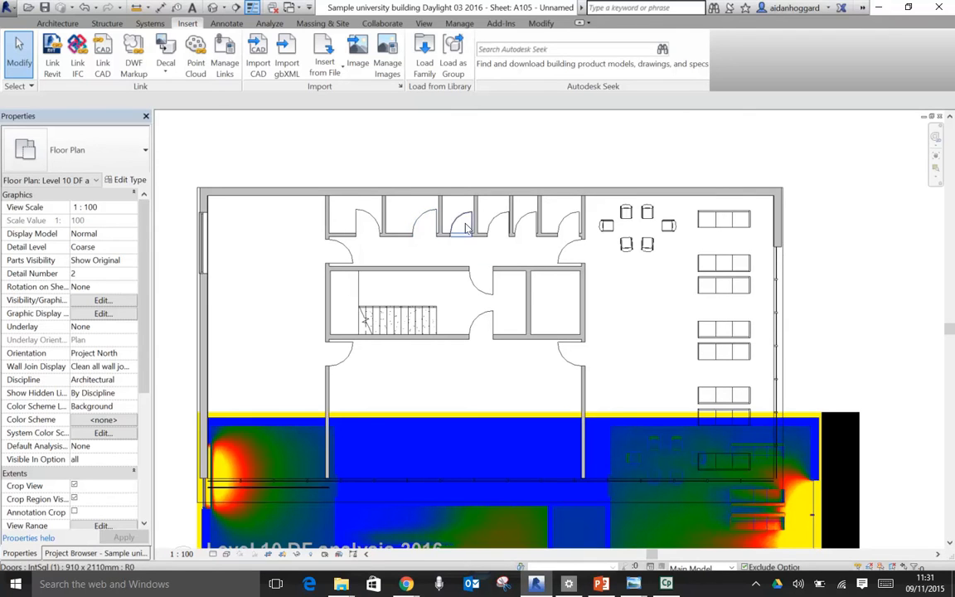
pyautogui.click(647, 243)
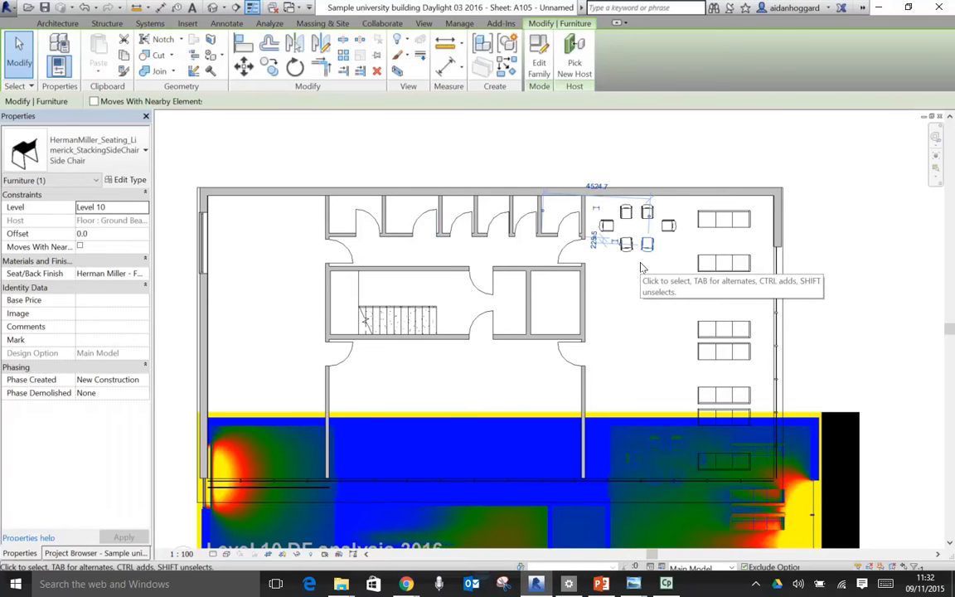
pyautogui.scroll(-5, 733, 291)
pyautogui.scroll(-1, 733, 291)
pyautogui.moveTo(828, 281); pyautogui.dragTo(646, 342, button='middle')
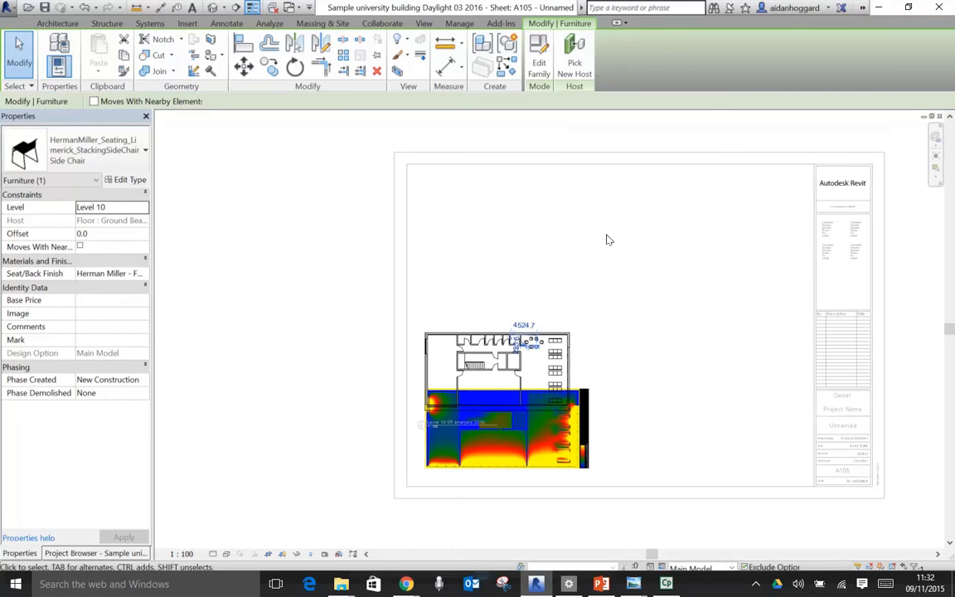
pyautogui.rightClick(554, 331)
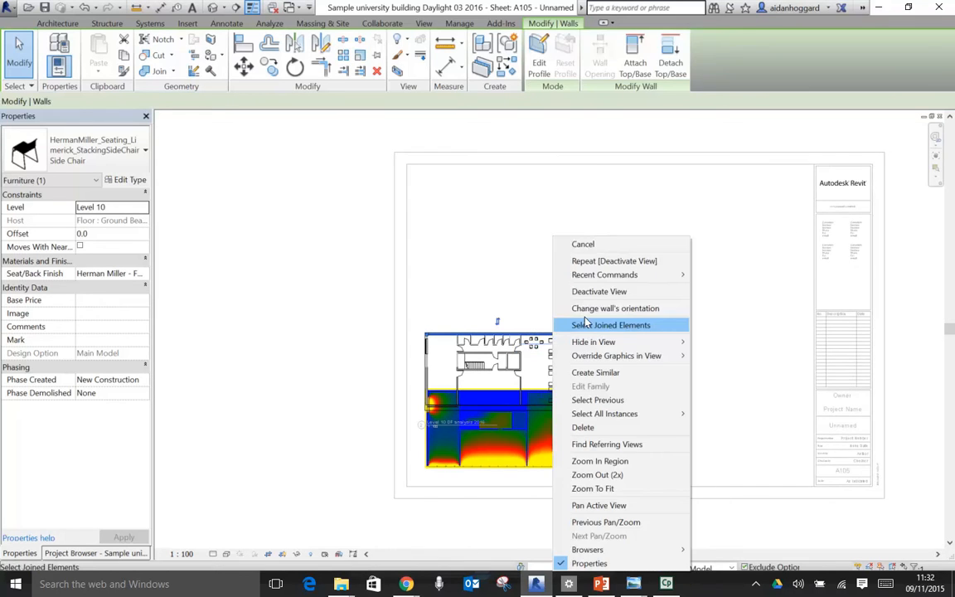
pyautogui.click(598, 293)
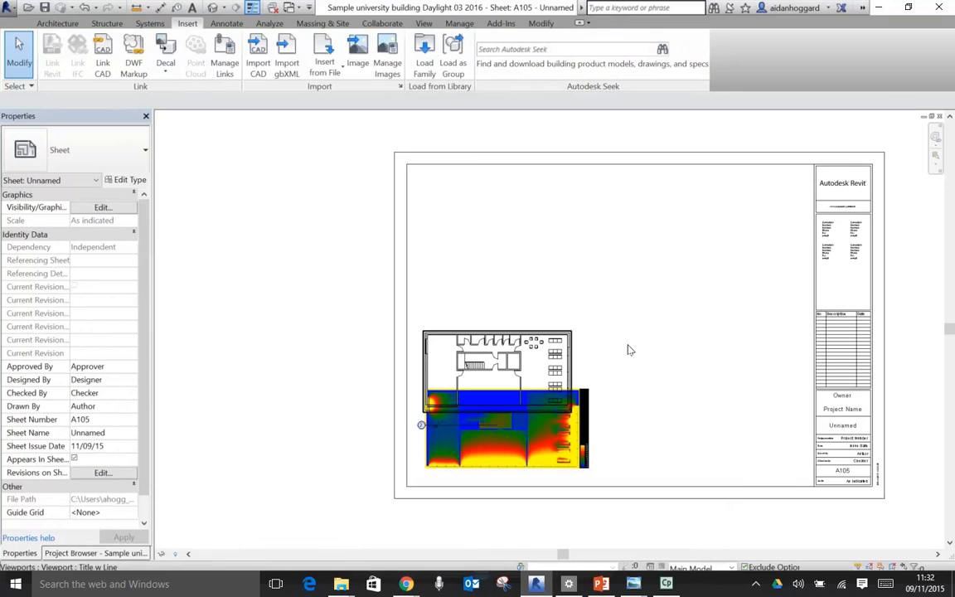
# - Shift the floor plan viewport freehand down and to the right across the daylight render
pyautogui.press('z')
pyautogui.press('r')
pyautogui.moveTo(406, 316); pyautogui.dragTo(639, 498)
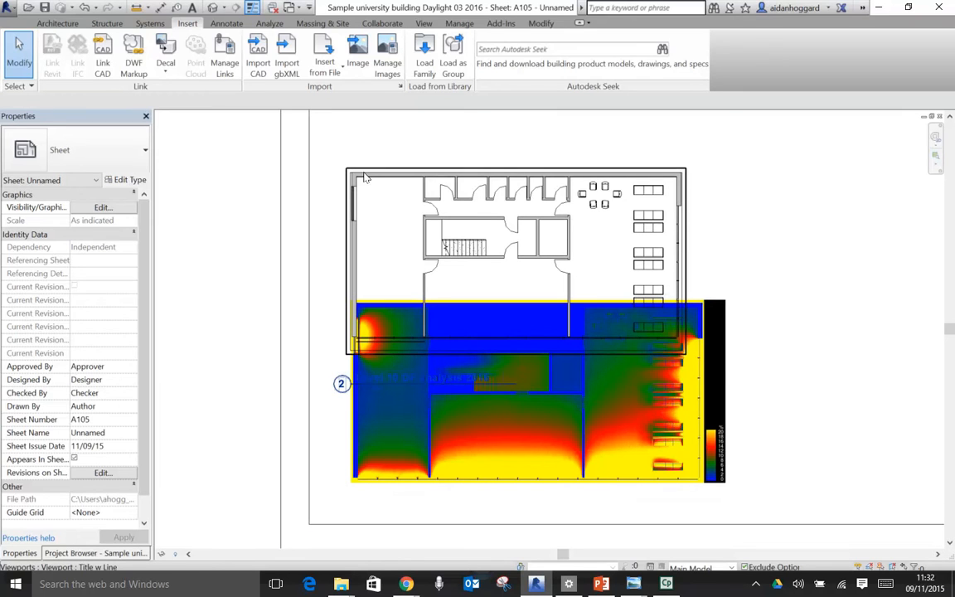
pyautogui.click(406, 213)
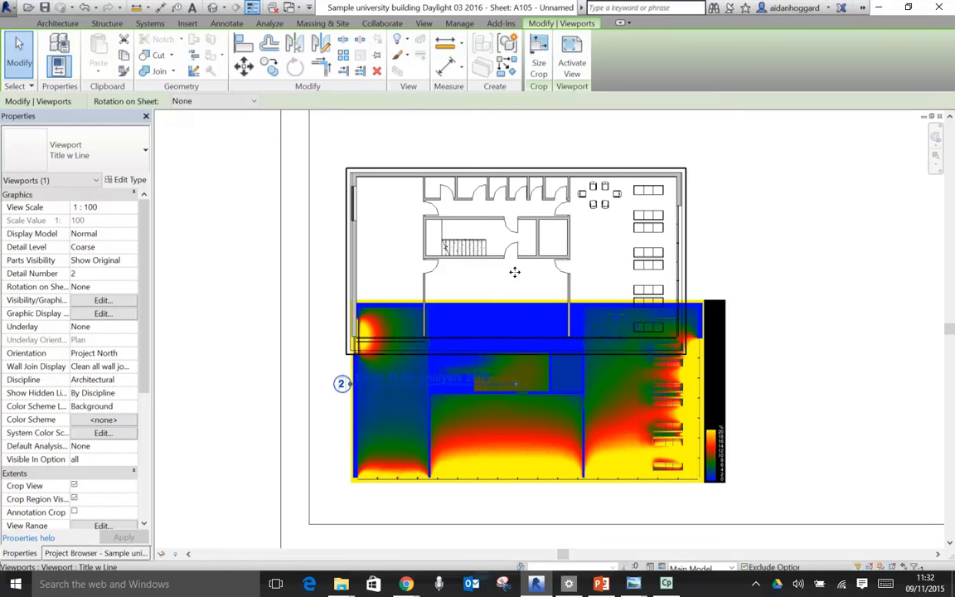
pyautogui.moveTo(432, 199); pyautogui.dragTo(533, 259)
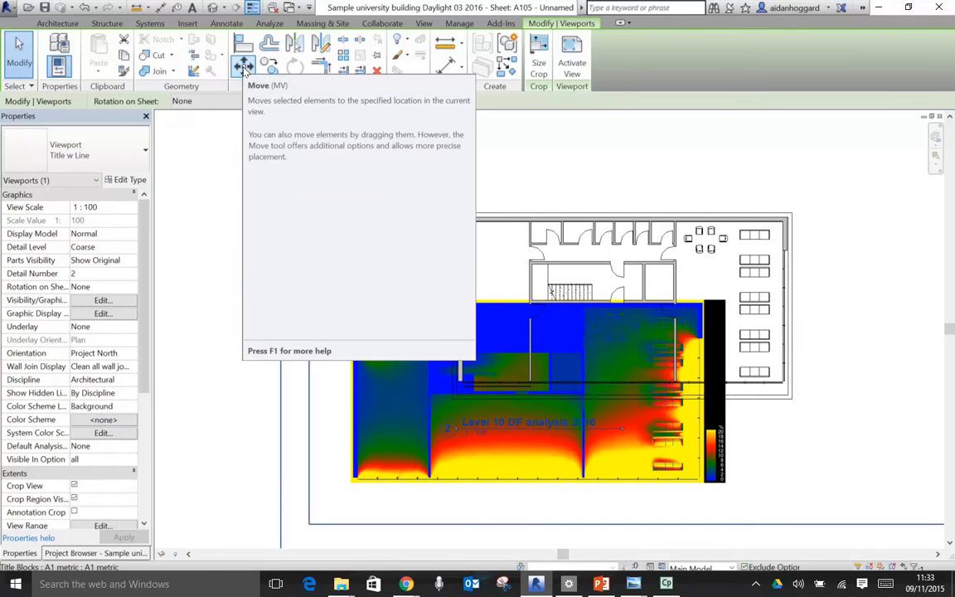
# - Move the floor plan viewport from its upper-left outer corner point to the building's upper-left corner in the daylight render
pyautogui.click(244, 69)
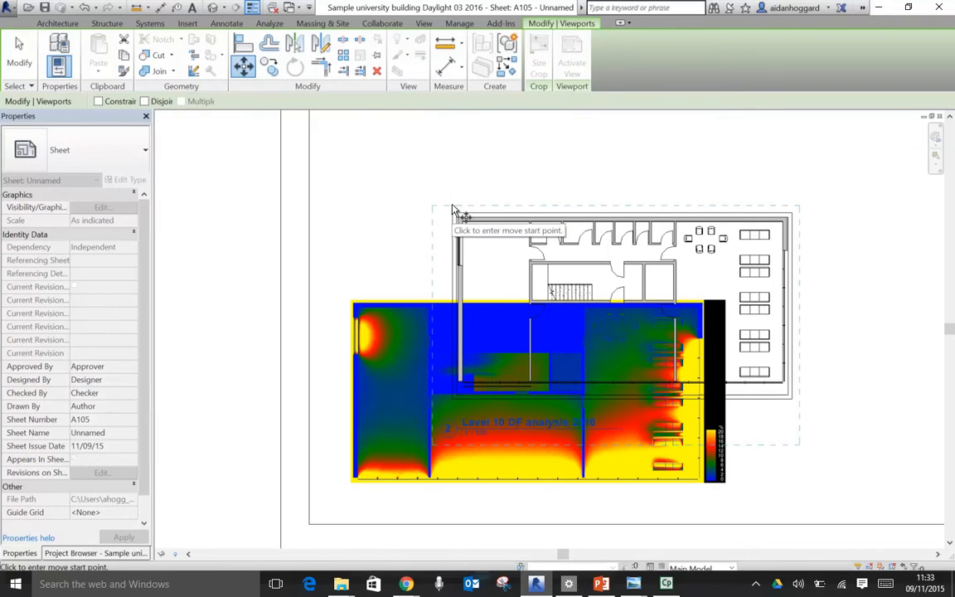
pyautogui.scroll(3, 469, 225)
pyautogui.scroll(3, 467, 228)
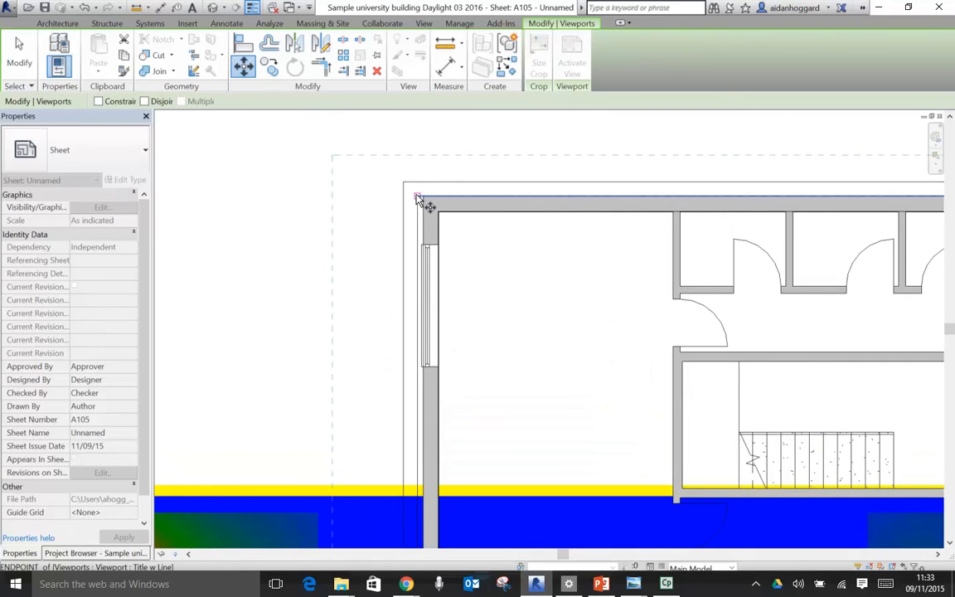
pyautogui.click(417, 198)
pyautogui.scroll(-5, 362, 257)
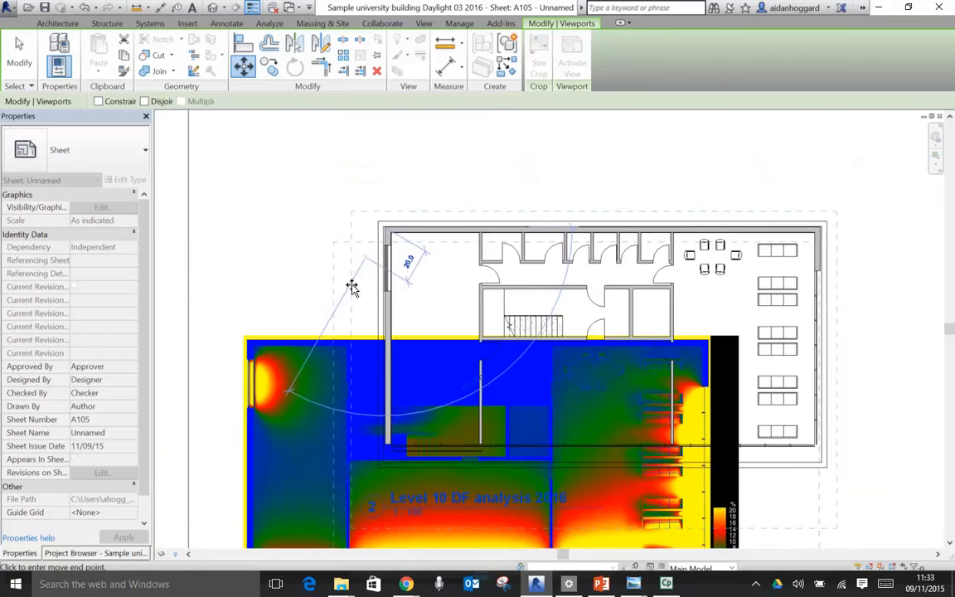
pyautogui.scroll(5, 362, 280)
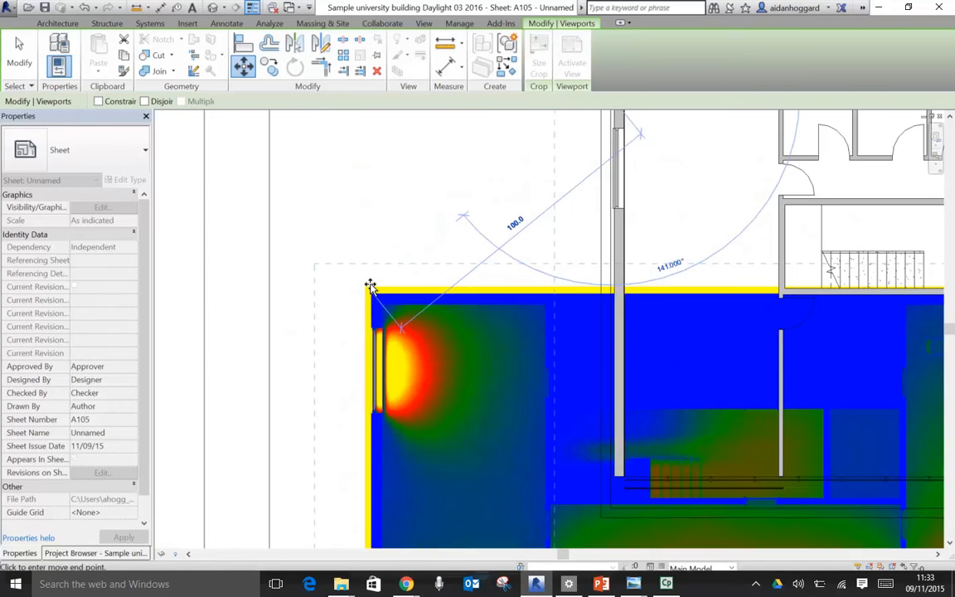
pyautogui.scroll(2, 361, 307)
pyautogui.click(363, 304)
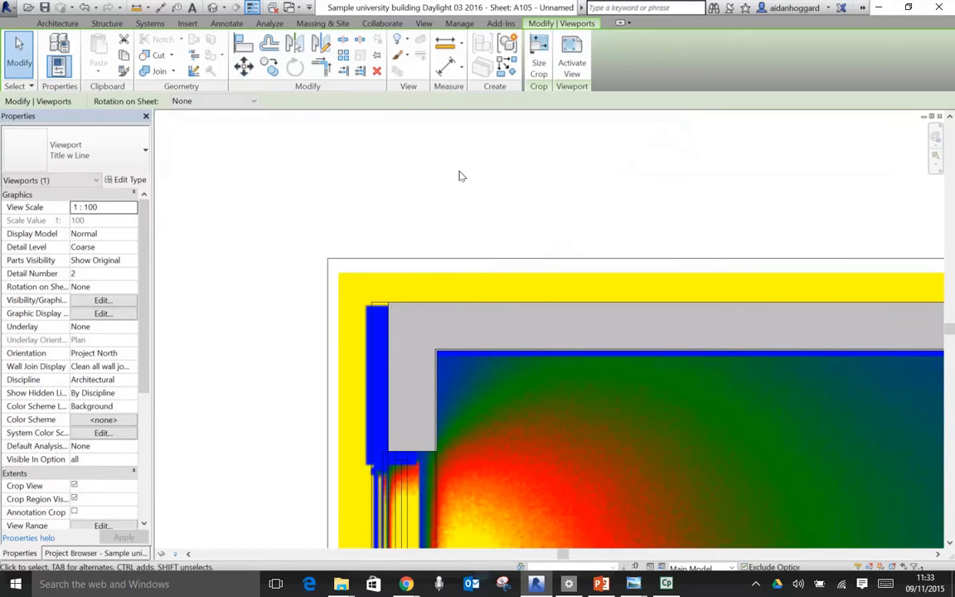
# - Refine the alignment by moving the floor plan viewport so its upper-left outer wall corner meets the render's blue wall corner
pyautogui.scroll(3, 396, 319)
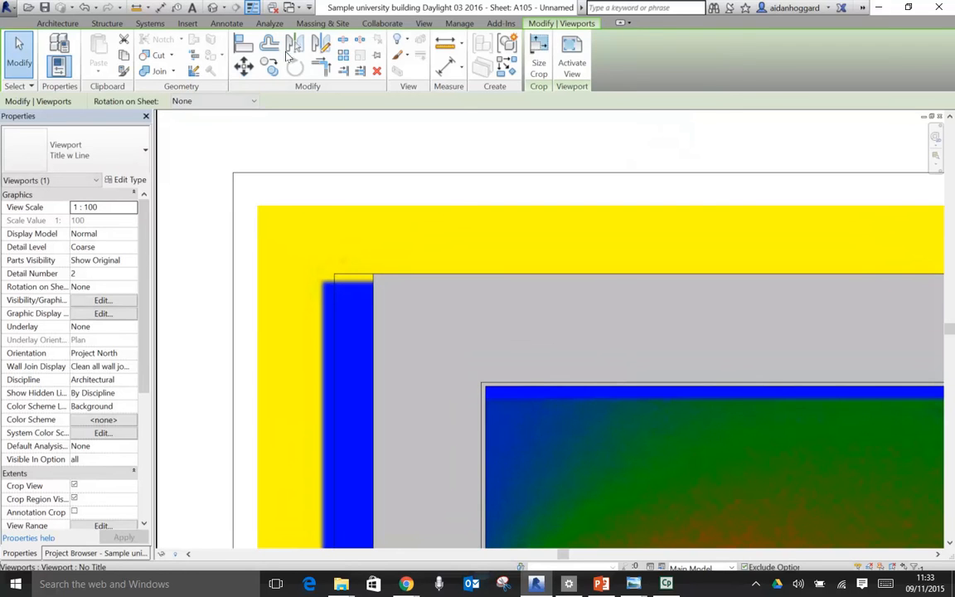
pyautogui.press('m')
pyautogui.press('v')
pyautogui.click(375, 281)
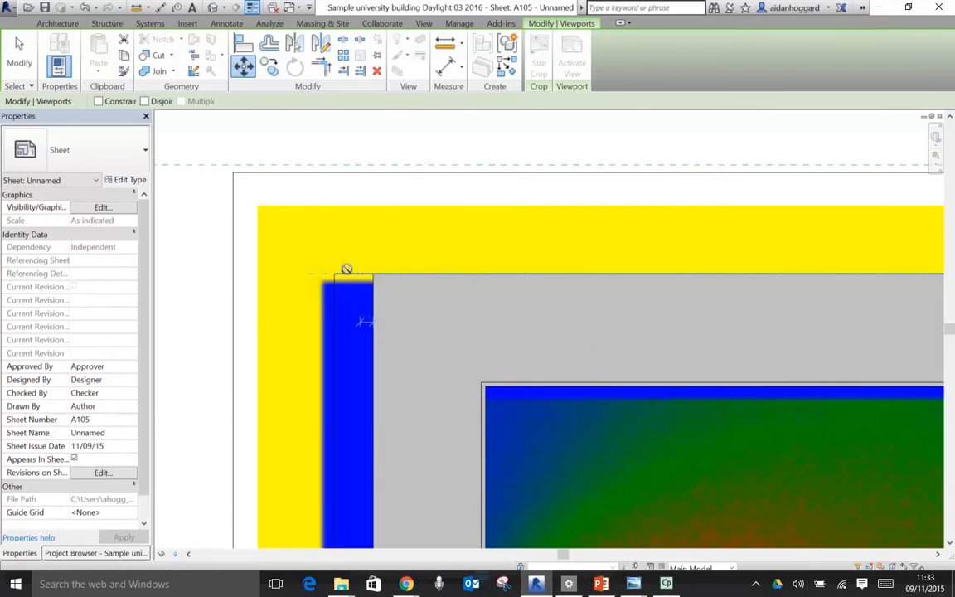
pyautogui.click(320, 281)
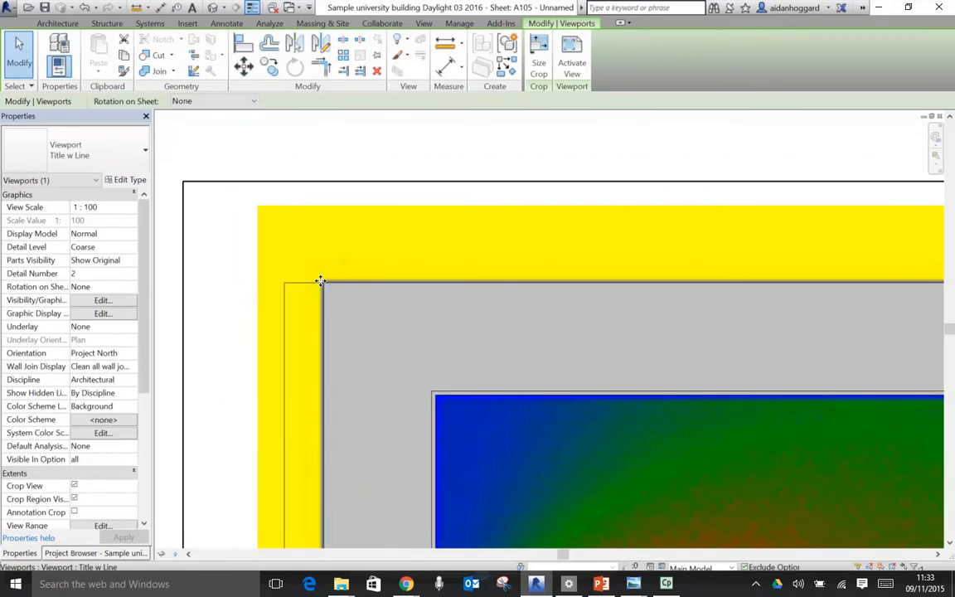
pyautogui.scroll(-5, 375, 207)
pyautogui.scroll(-4, 375, 208)
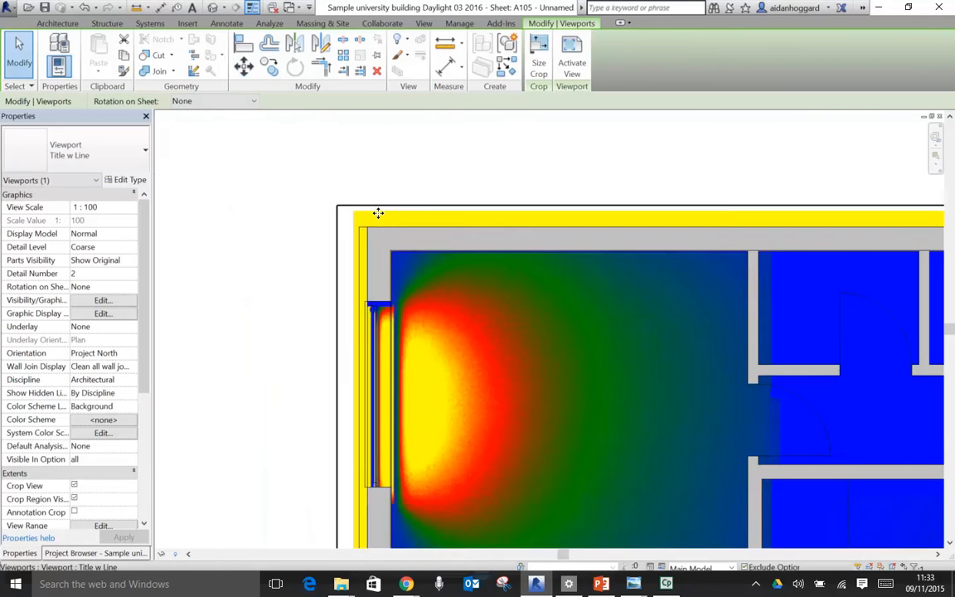
# - Activate the daylight render's drafting view from the sheet and select the raster image inside it
pyautogui.scroll(-1, 380, 220)
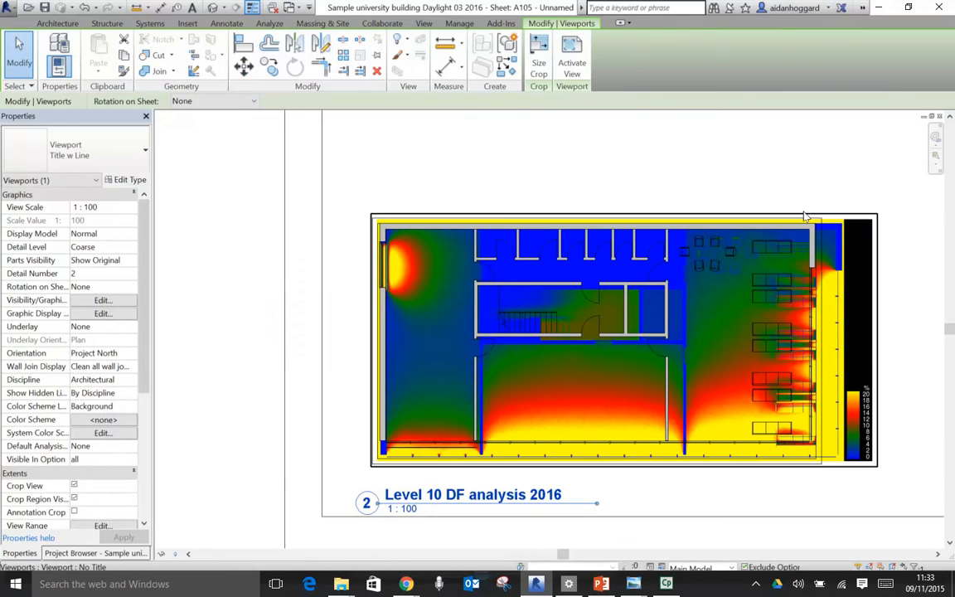
pyautogui.click(824, 178)
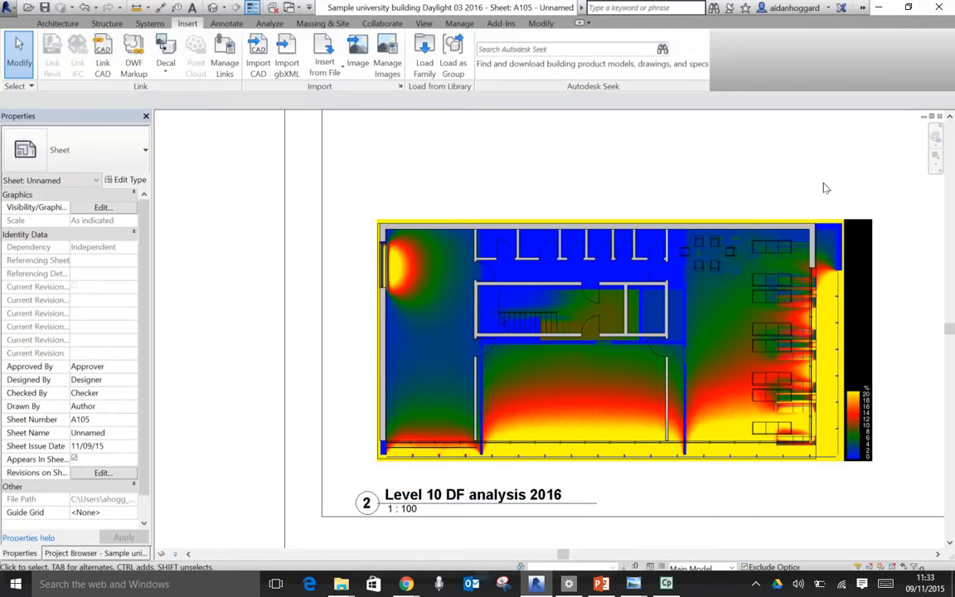
pyautogui.click(840, 219)
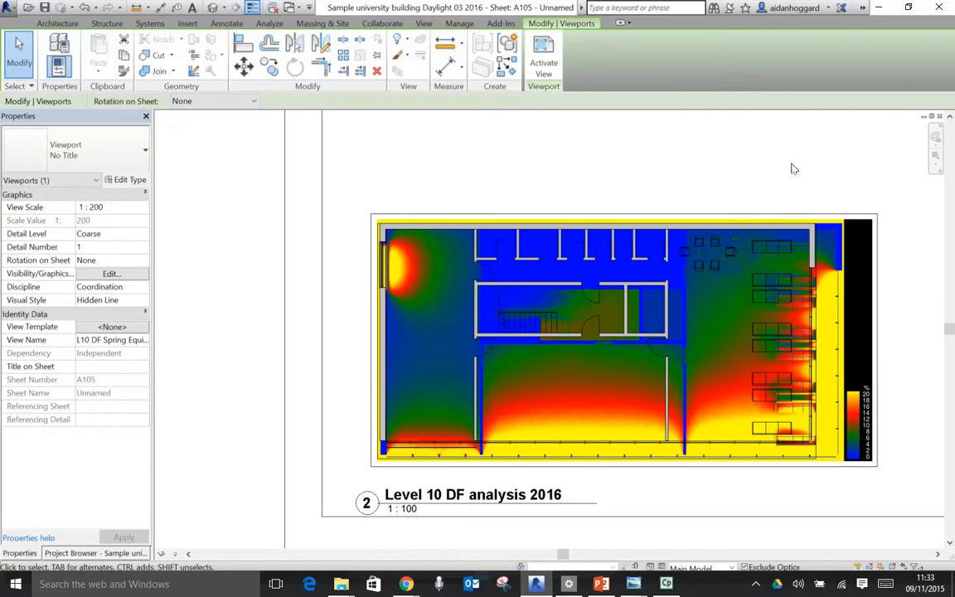
pyautogui.click(893, 177)
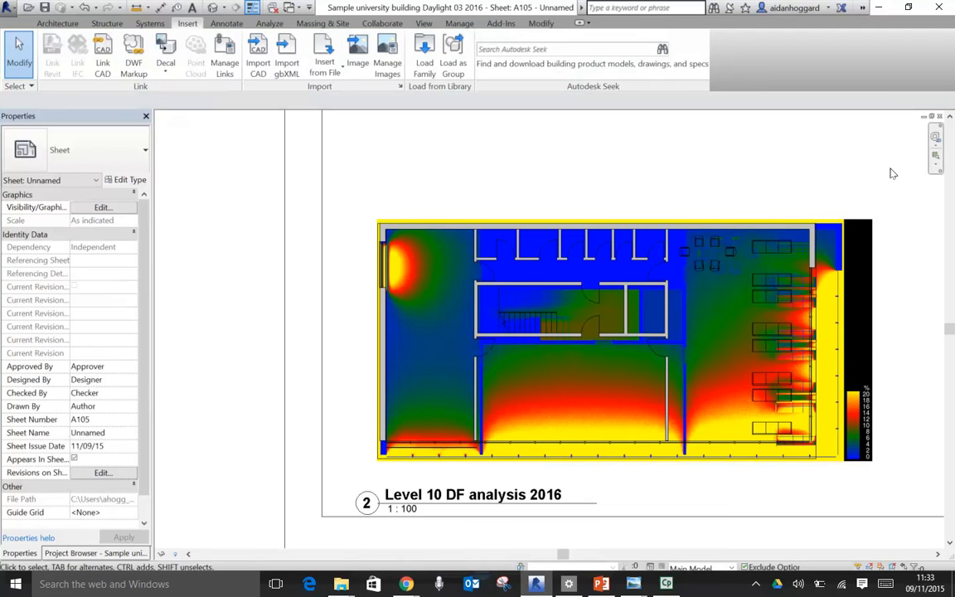
pyautogui.scroll(2, 857, 246)
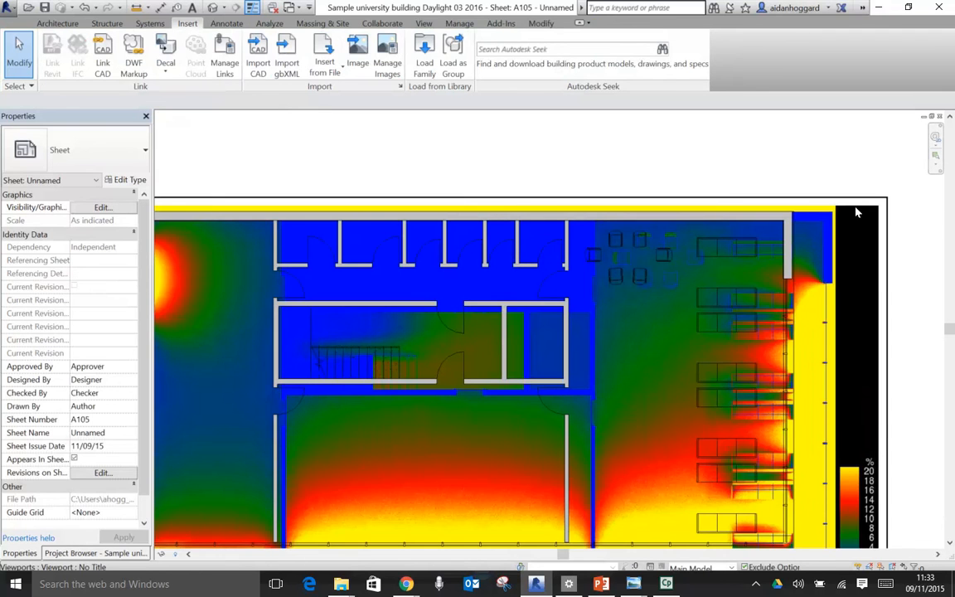
pyautogui.click(856, 212)
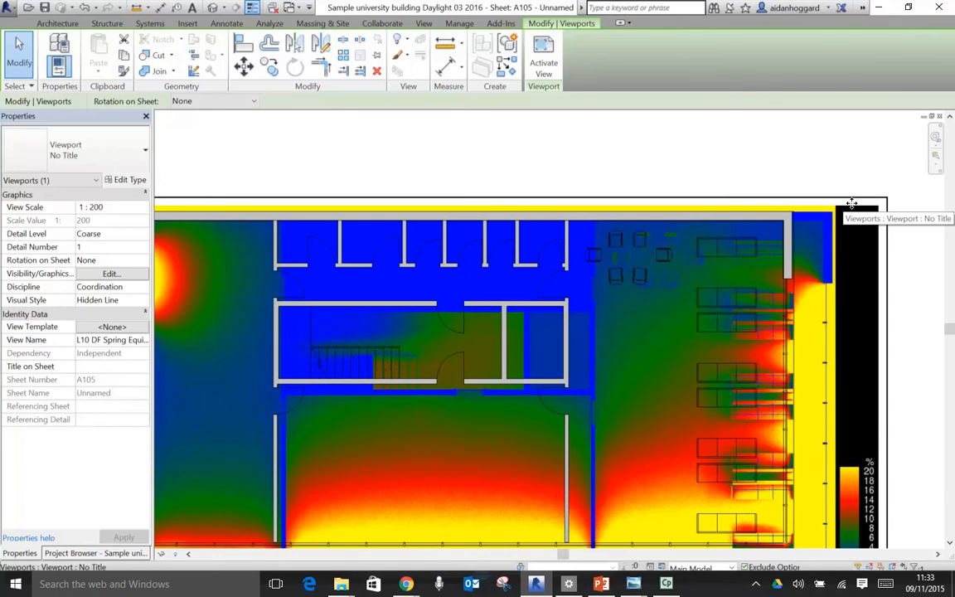
pyautogui.rightClick(852, 205)
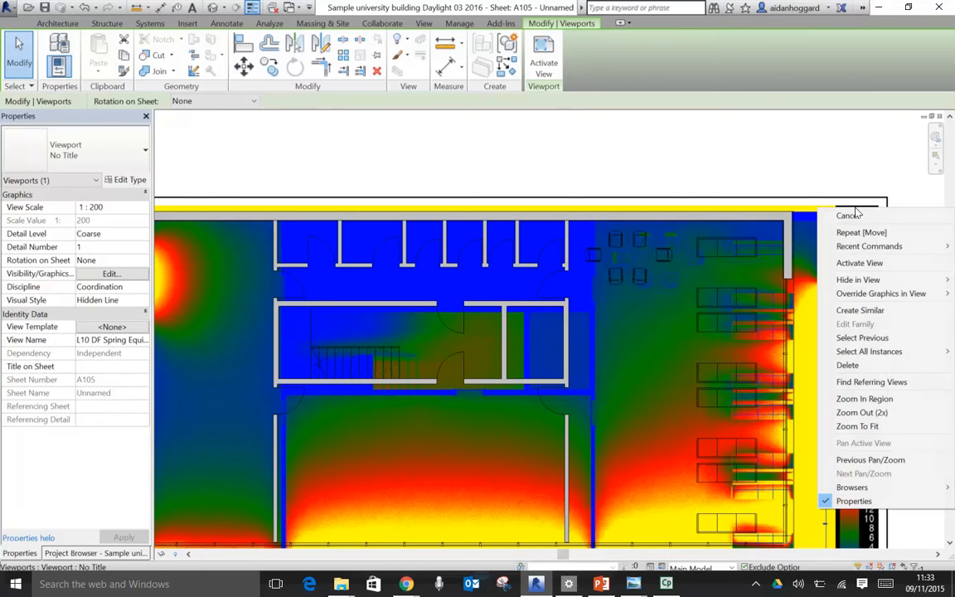
pyautogui.click(854, 264)
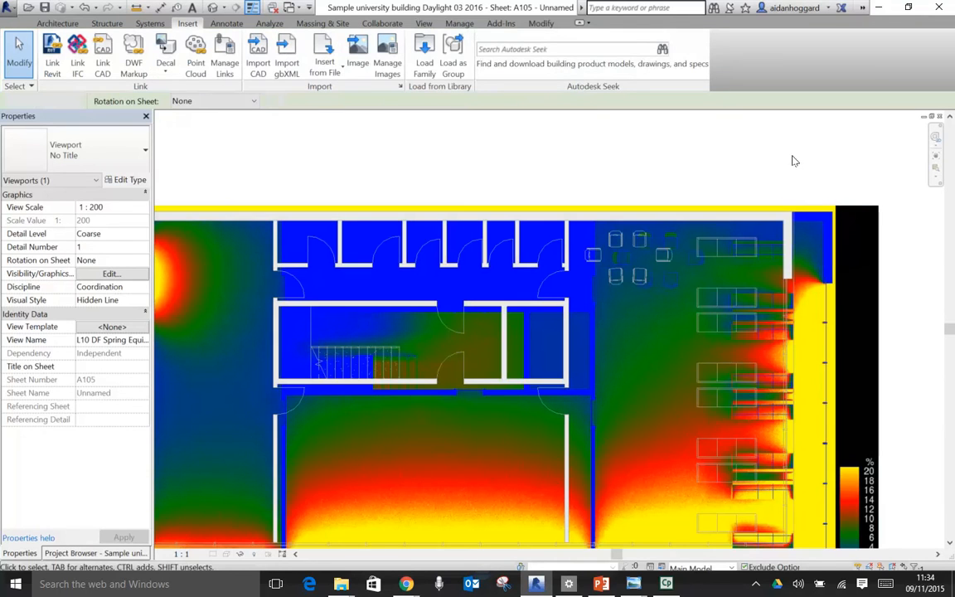
pyautogui.click(847, 208)
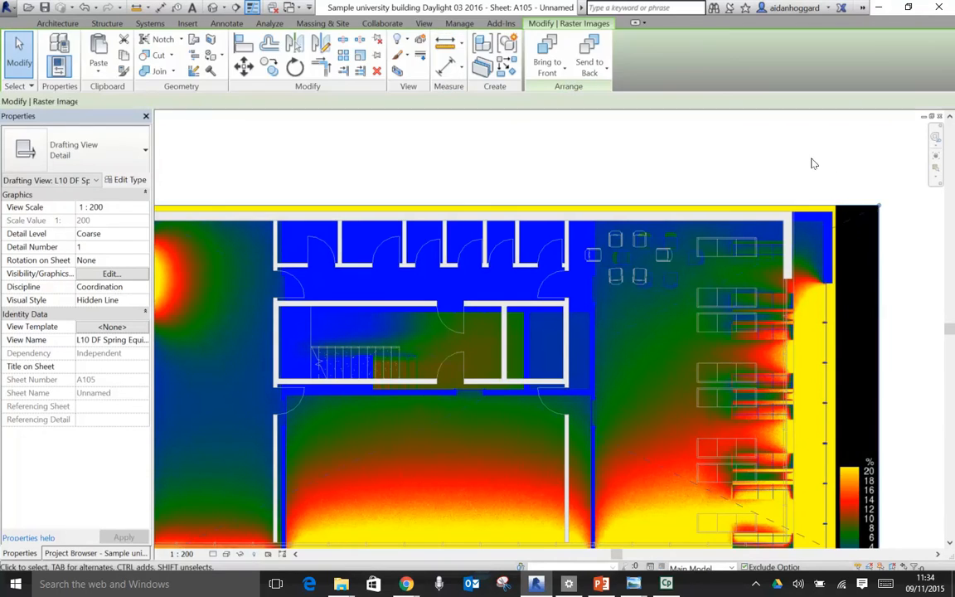
# - Enlarge the render image freehand from its lower-right corner to about 56525 by 27588 with proportions locked
pyautogui.scroll(-2, 809, 160)
pyautogui.scroll(2, 844, 257)
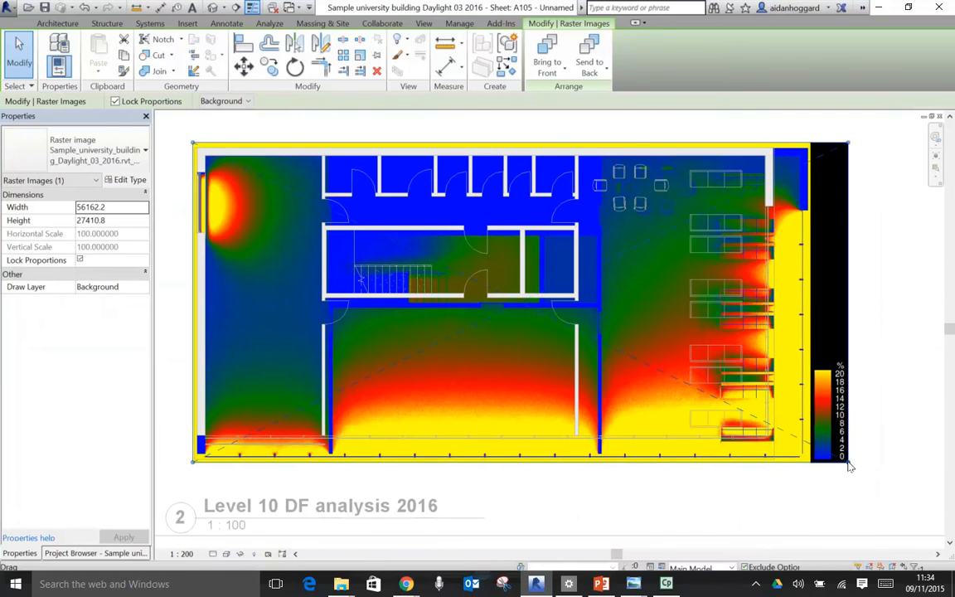
pyautogui.moveTo(849, 469)
pyautogui.mouseDown()
pyautogui.moveTo(754, 397)
pyautogui.moveTo(750, 414)
pyautogui.moveTo(796, 463)
pyautogui.moveTo(802, 441)
pyautogui.moveTo(844, 486)
pyautogui.mouseUp()
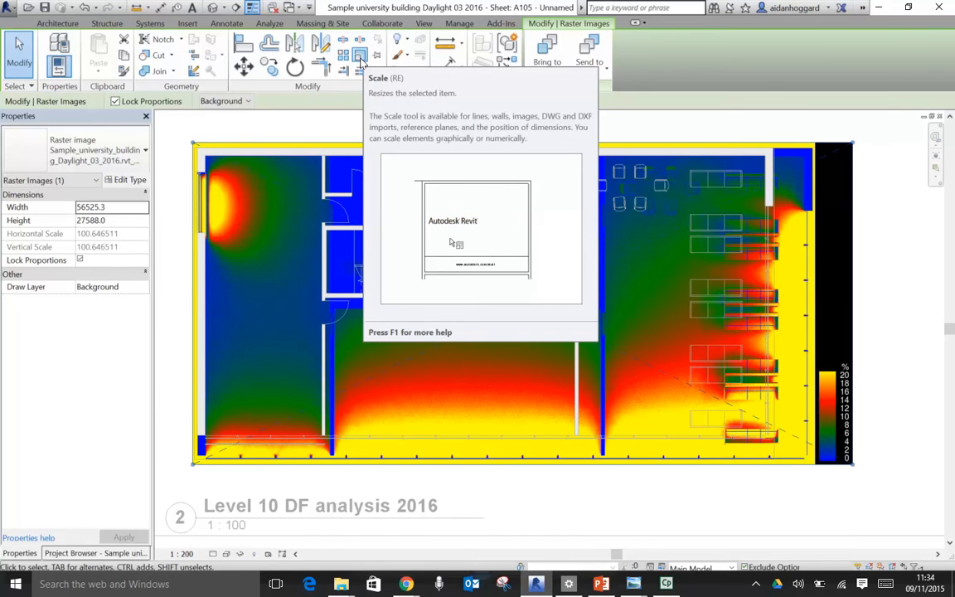
# - Scale the render image graphically from its upper-left corner to about 53026 by 25880, fitting its building width to the floor plan overlay
pyautogui.click(360, 57)
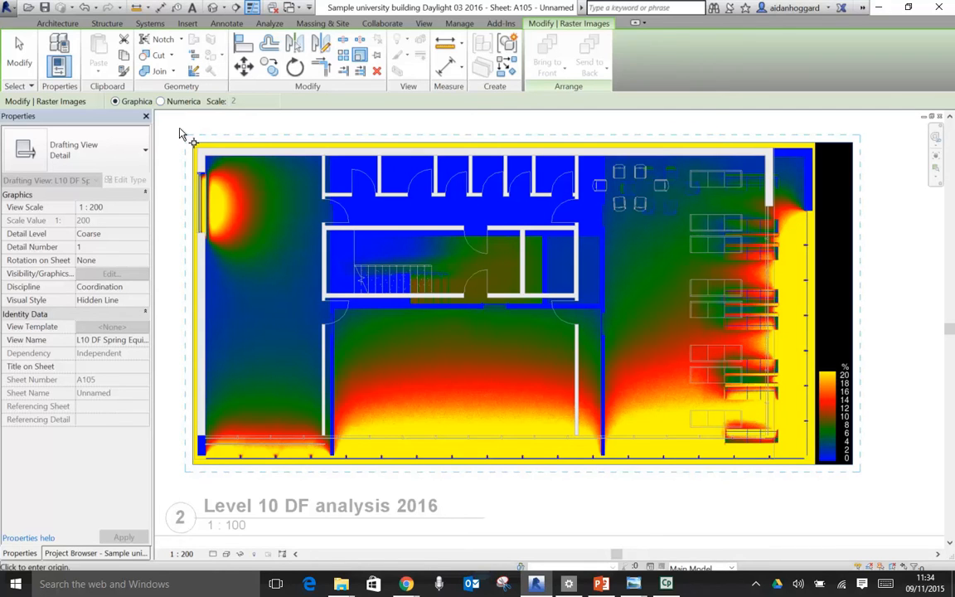
pyautogui.scroll(2, 177, 132)
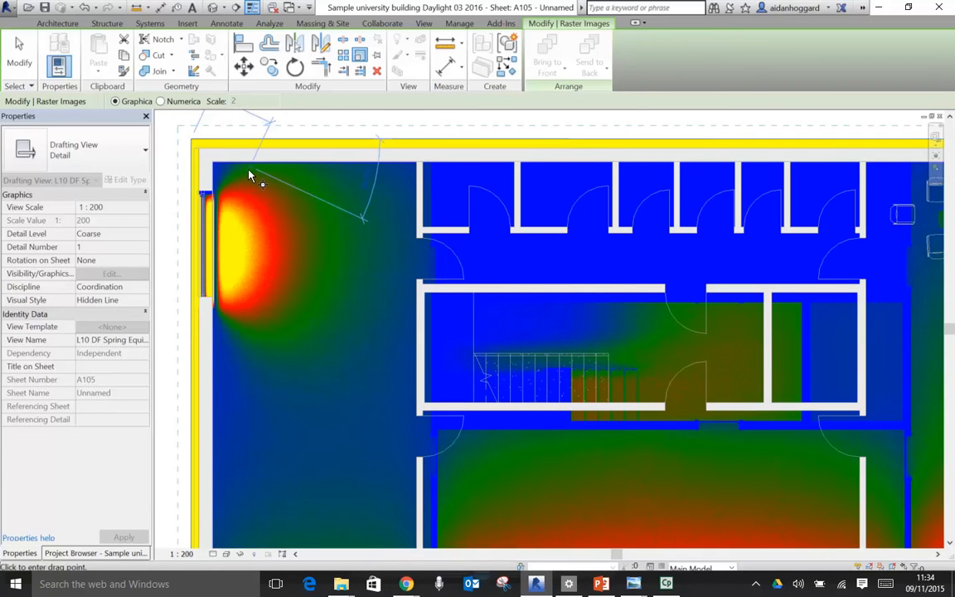
pyautogui.scroll(-3, 249, 175)
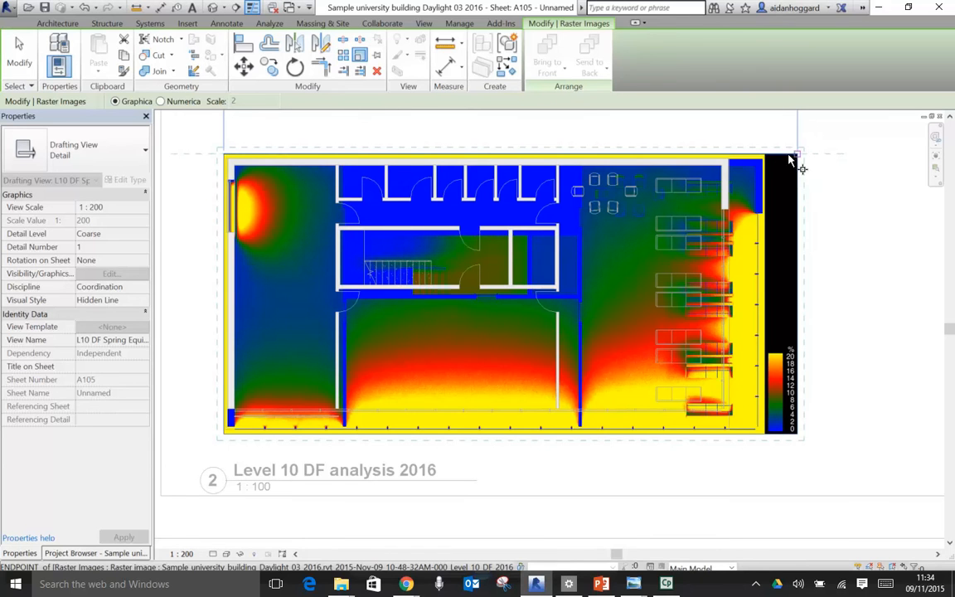
pyautogui.scroll(4, 764, 159)
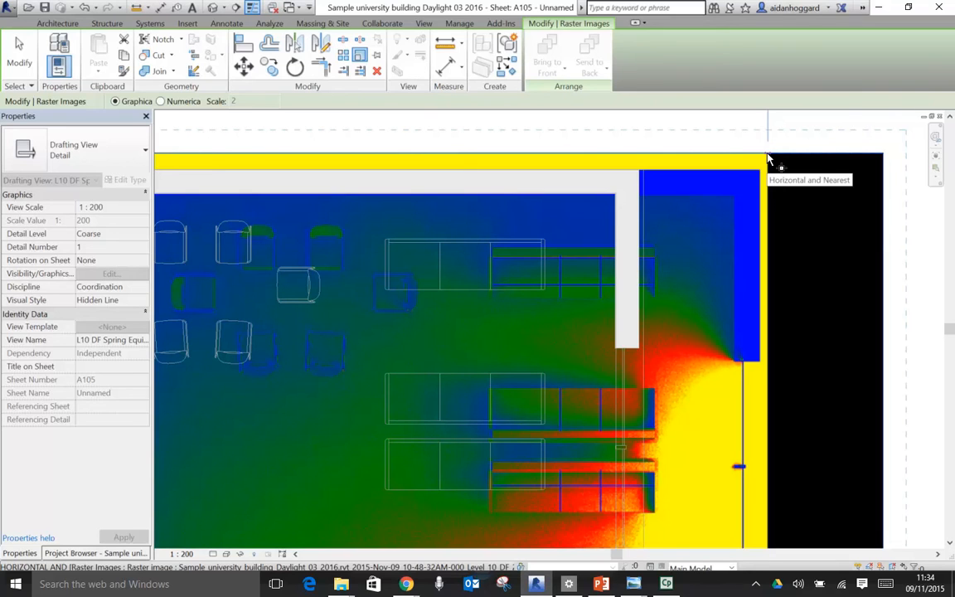
pyautogui.click(768, 154)
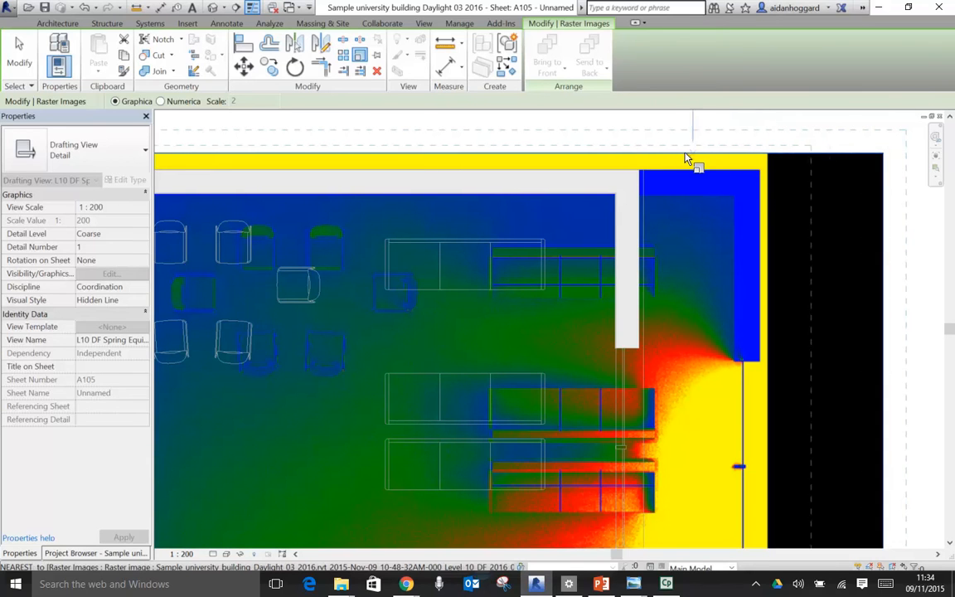
pyautogui.click(653, 154)
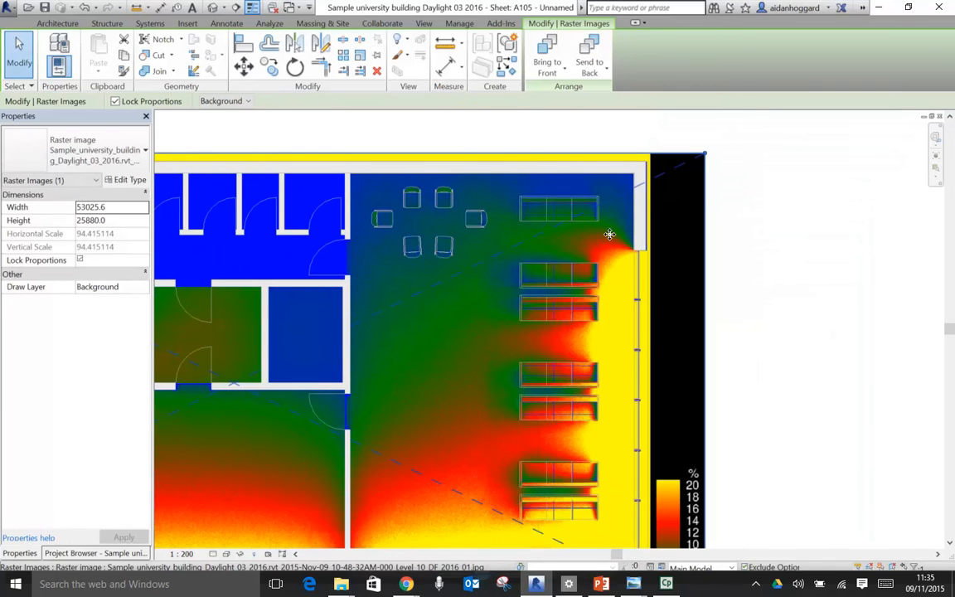
# - Examine how the scaled render lines up with the floor plan's furniture, walls and lower facade mullions, and deselect the image
pyautogui.scroll(-4, 722, 253)
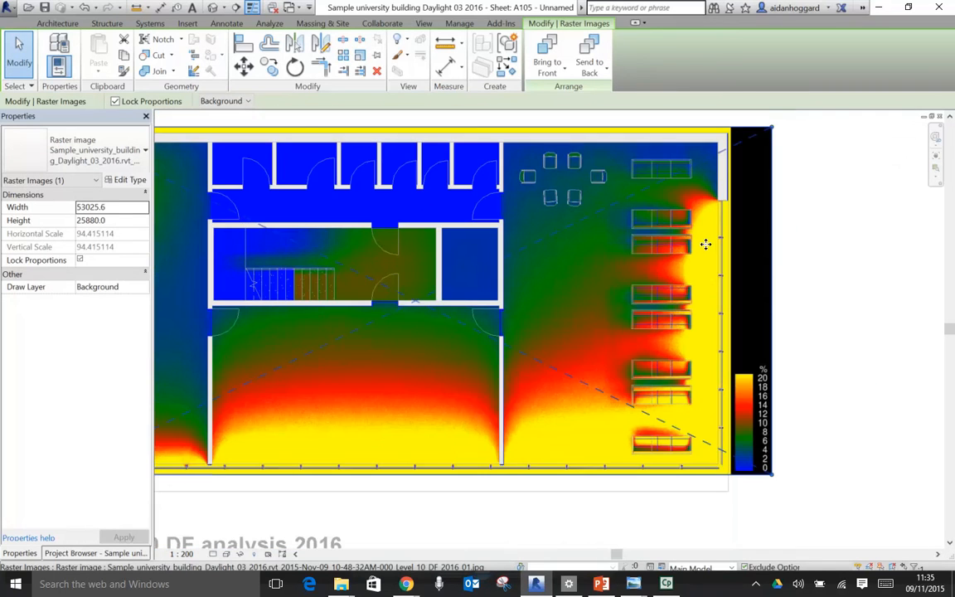
pyautogui.moveTo(416, 319); pyautogui.dragTo(526, 327, button='middle')
pyautogui.press('z')
pyautogui.press('r')
pyautogui.moveTo(597, 433); pyautogui.dragTo(730, 502)
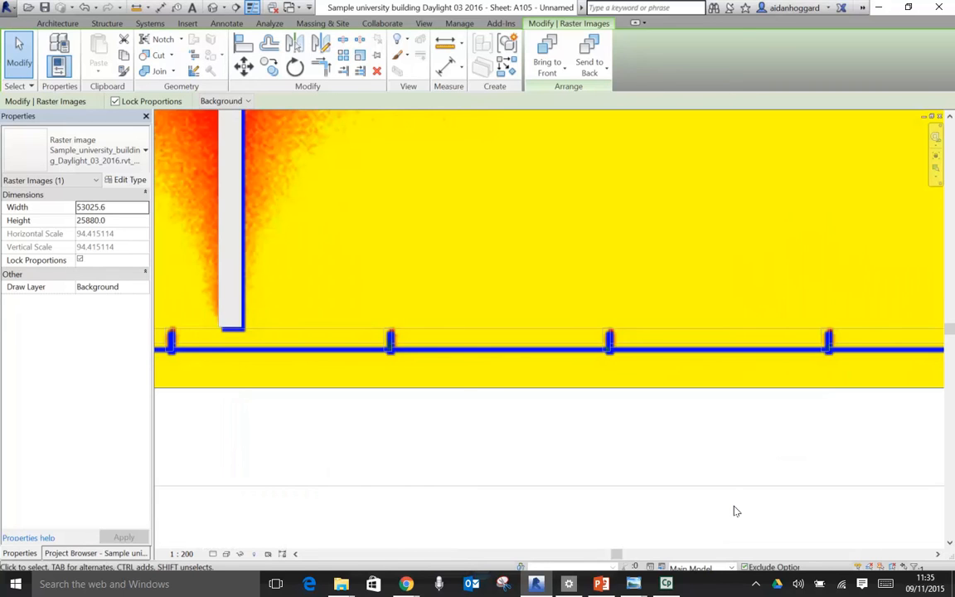
pyautogui.click(675, 417)
pyautogui.scroll(-2, 676, 422)
pyautogui.scroll(-5, 672, 419)
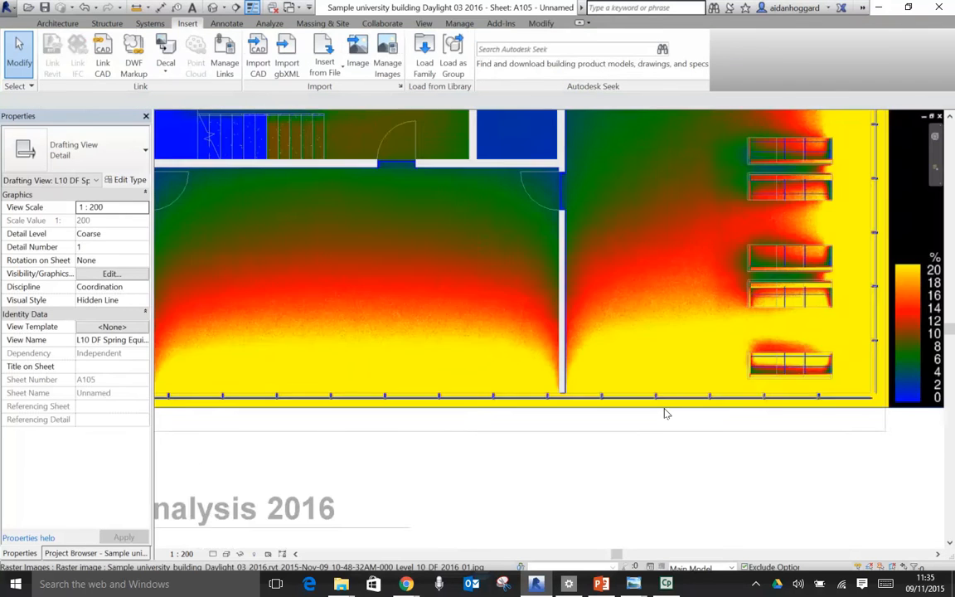
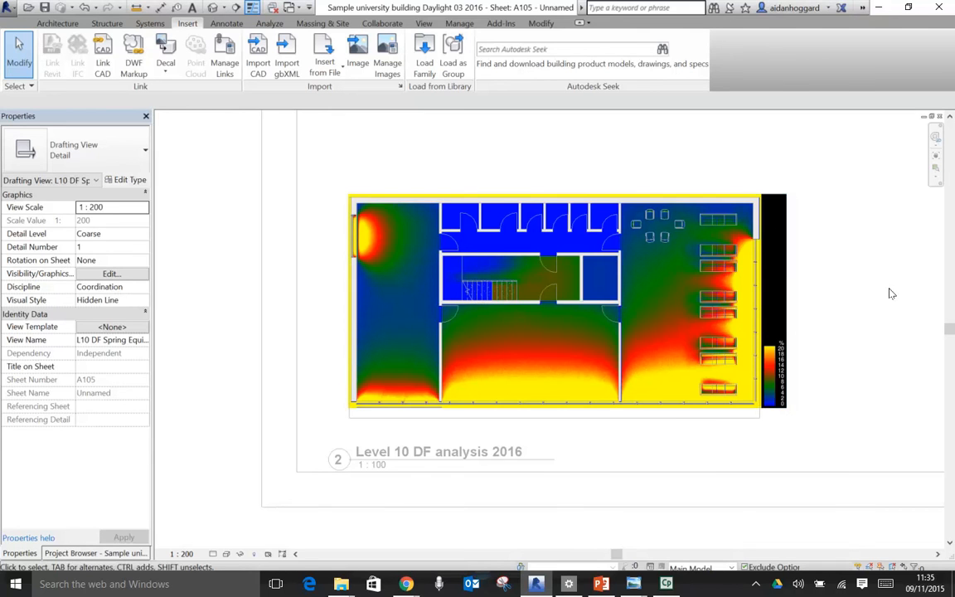
# - Deactivate the daylight render's drafting view through its raster image to return to the sheet
pyautogui.scroll(2, 835, 244)
pyautogui.scroll(2, 835, 244)
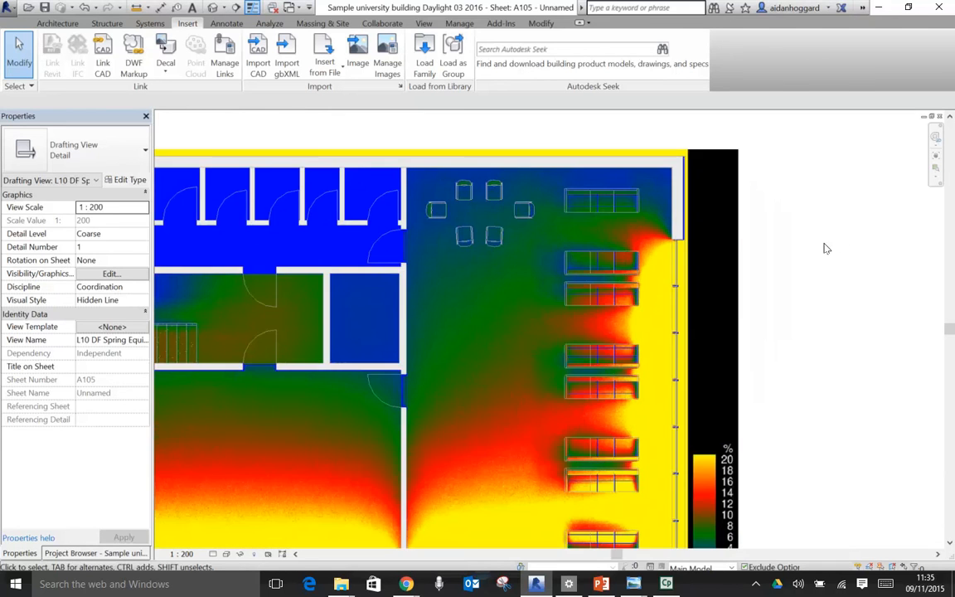
pyautogui.click(715, 222)
pyautogui.rightClick(684, 214)
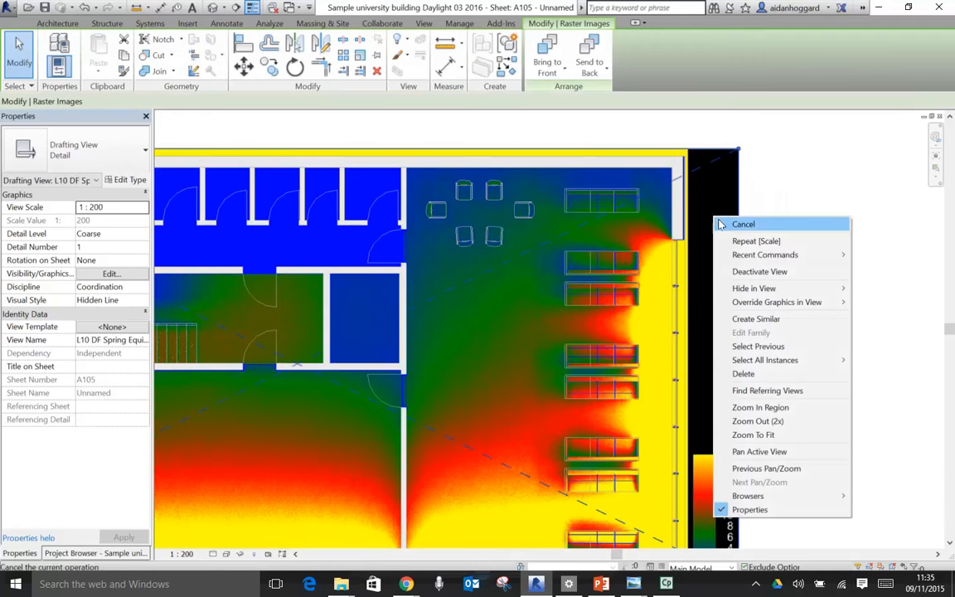
pyautogui.click(754, 272)
pyautogui.scroll(-2, 827, 251)
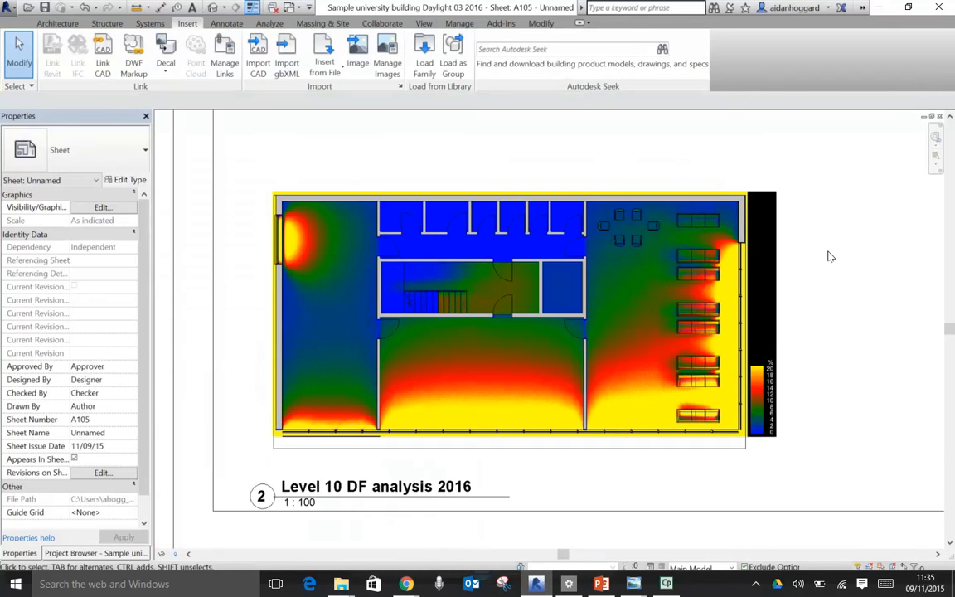
pyautogui.scroll(-1, 830, 260)
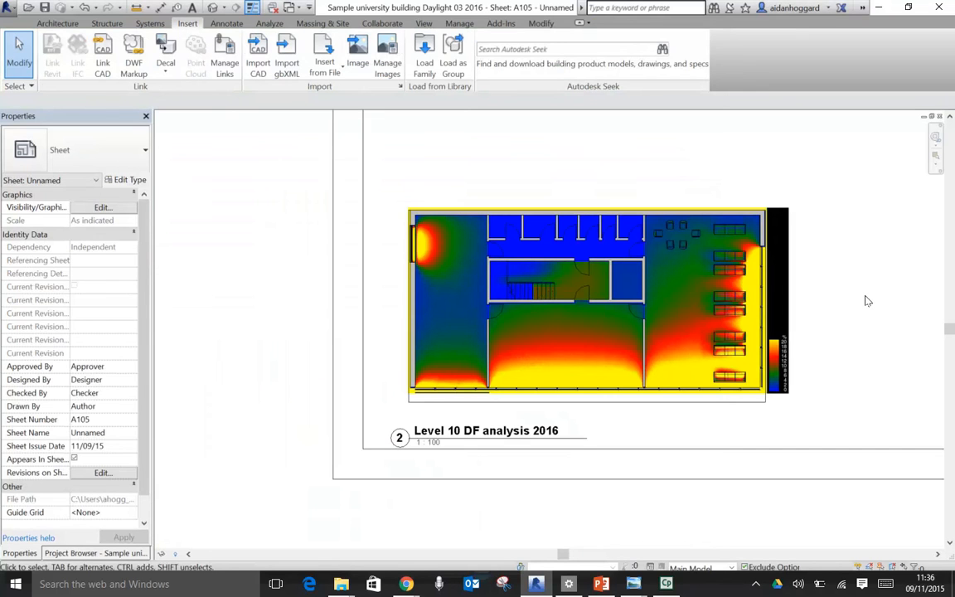
# - Move the Level 10 DF analysis 2016 view title up, closer to the floor plan, and deselect it
pyautogui.scroll(4, 792, 362)
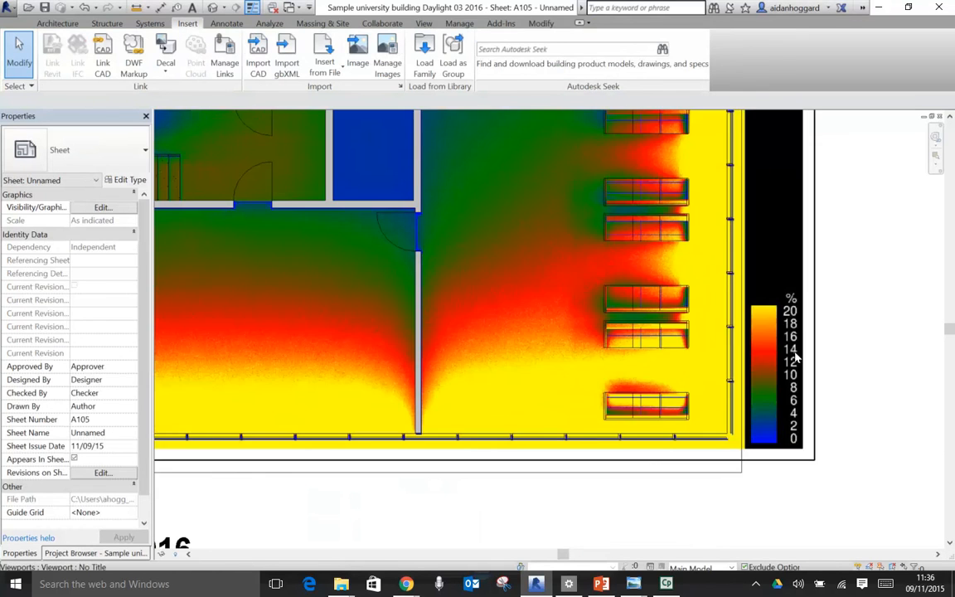
pyautogui.scroll(-3, 794, 345)
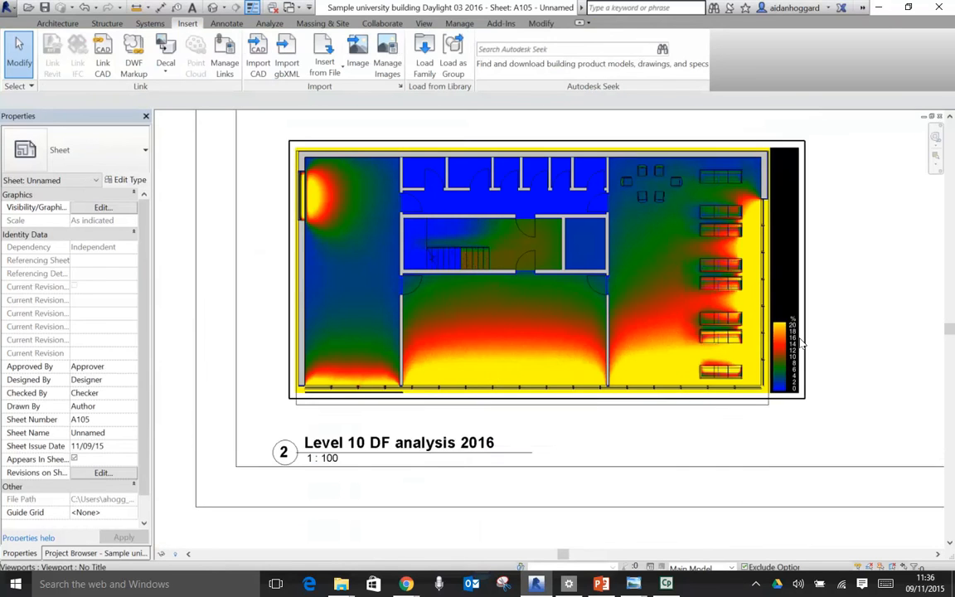
pyautogui.click(526, 454)
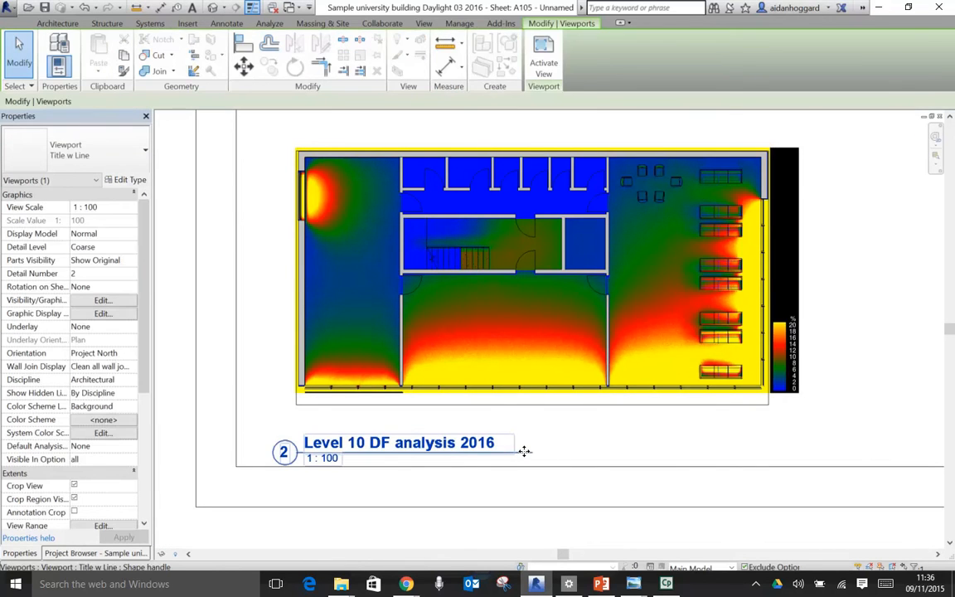
pyautogui.moveTo(522, 440)
pyautogui.mouseDown()
pyautogui.moveTo(518, 415)
pyautogui.moveTo(514, 432)
pyautogui.mouseUp()
pyautogui.click(611, 454)
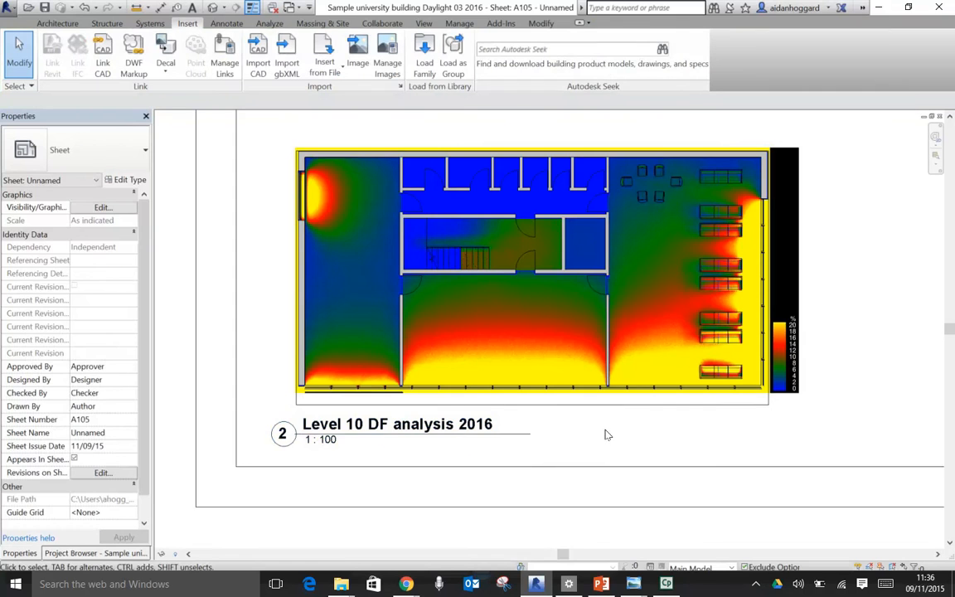
# - Start importing another image onto sheet A105
pyautogui.scroll(-1, 601, 421)
pyautogui.scroll(-3, 601, 421)
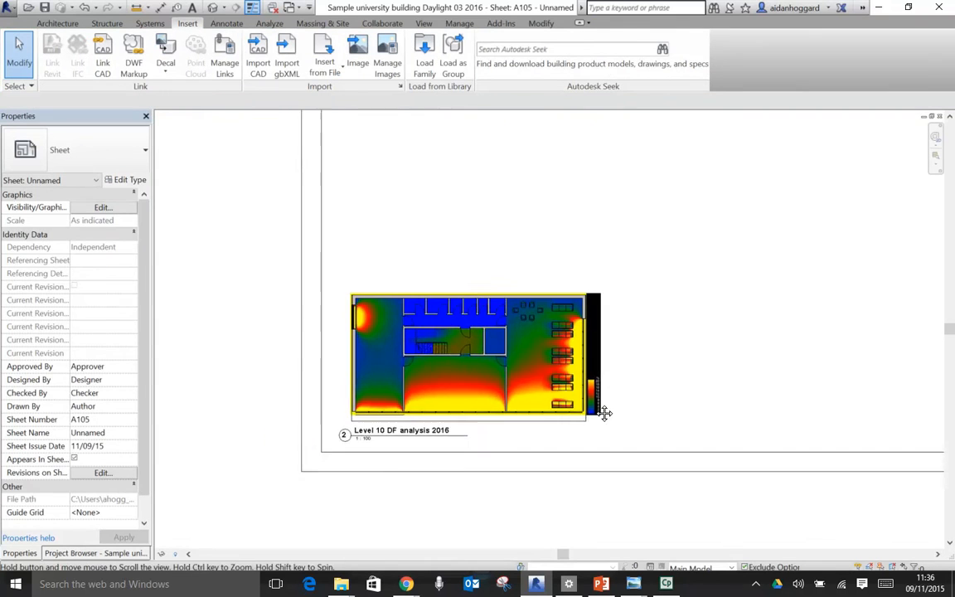
pyautogui.scroll(-1, 592, 398)
pyautogui.moveTo(613, 352); pyautogui.dragTo(548, 384, button='middle')
pyautogui.scroll(1, 555, 384)
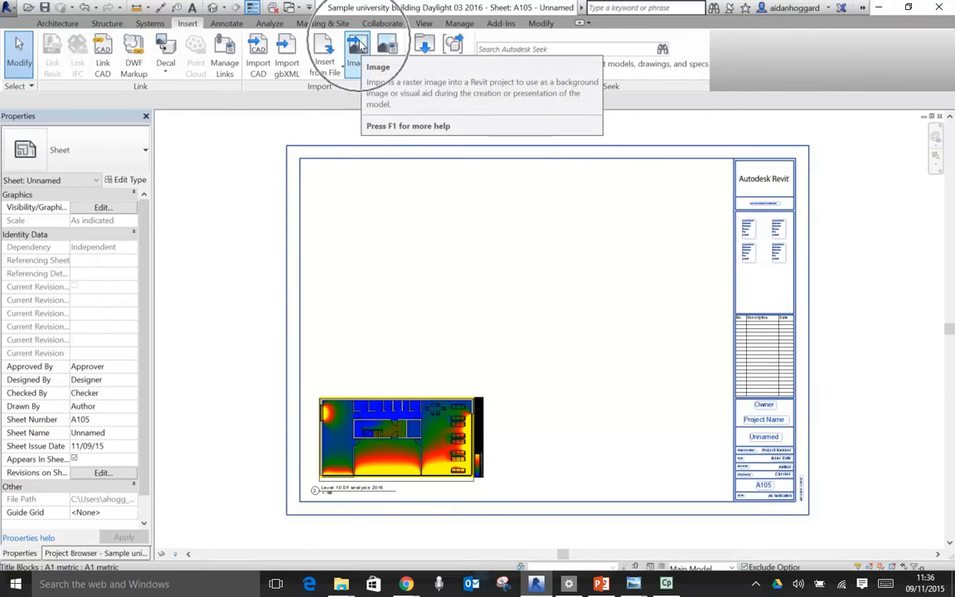
pyautogui.click(359, 46)
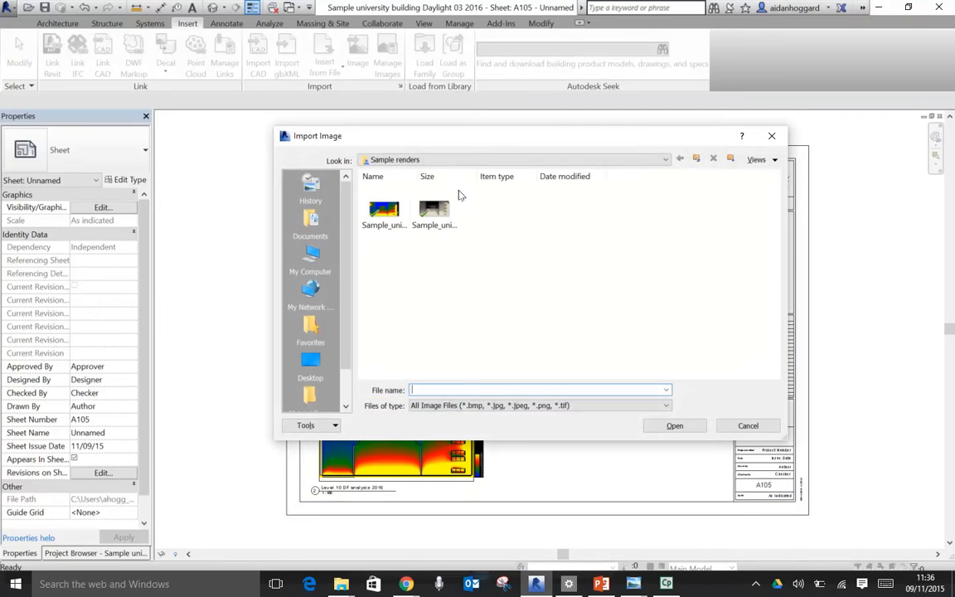
# - Create three new folders in the Sample renders folder
pyautogui.click(730, 158)
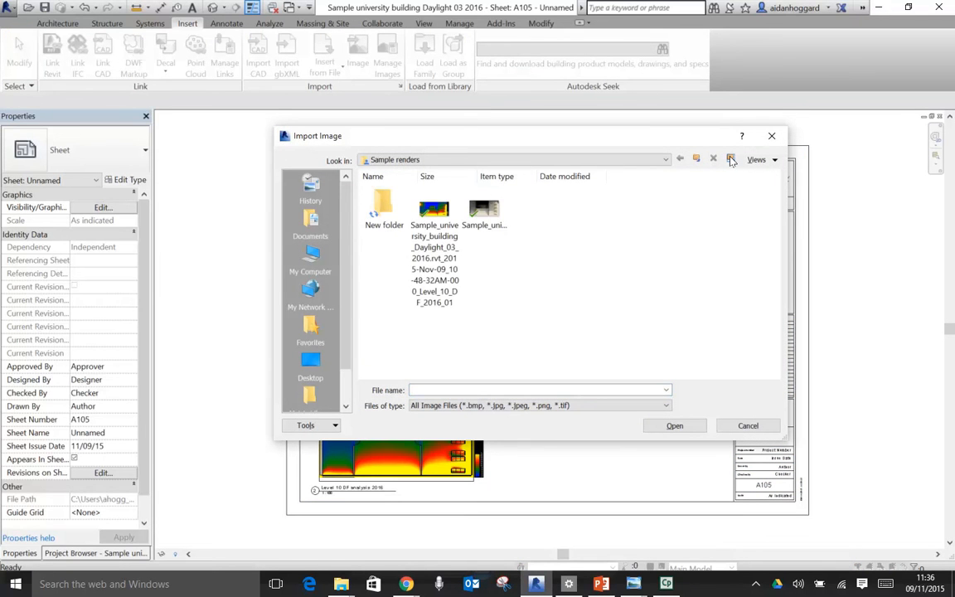
pyautogui.click(731, 160)
pyautogui.click(730, 160)
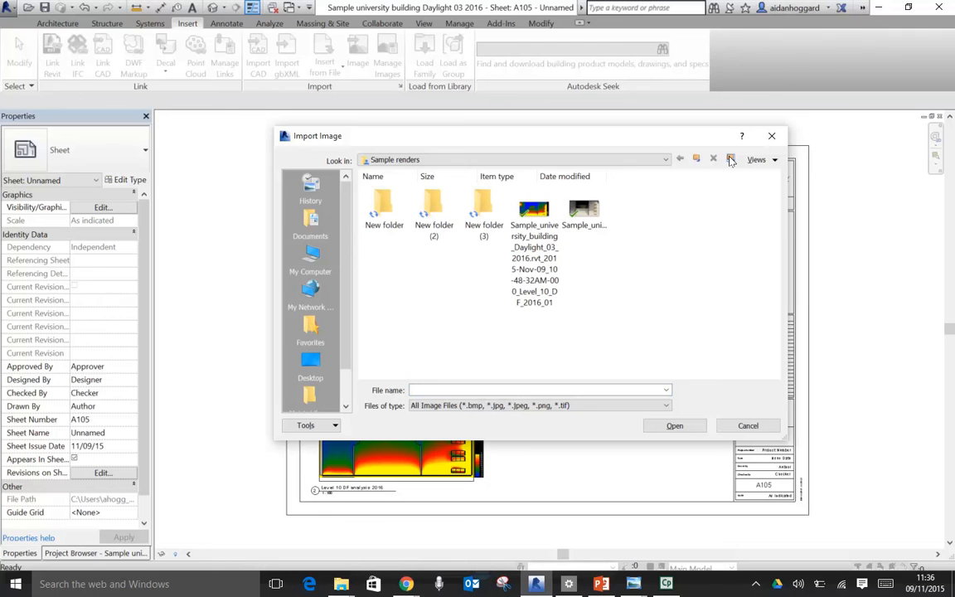
# - Go up two levels to the Lecture resources folder and display its contents as a detailed list
pyautogui.click(697, 159)
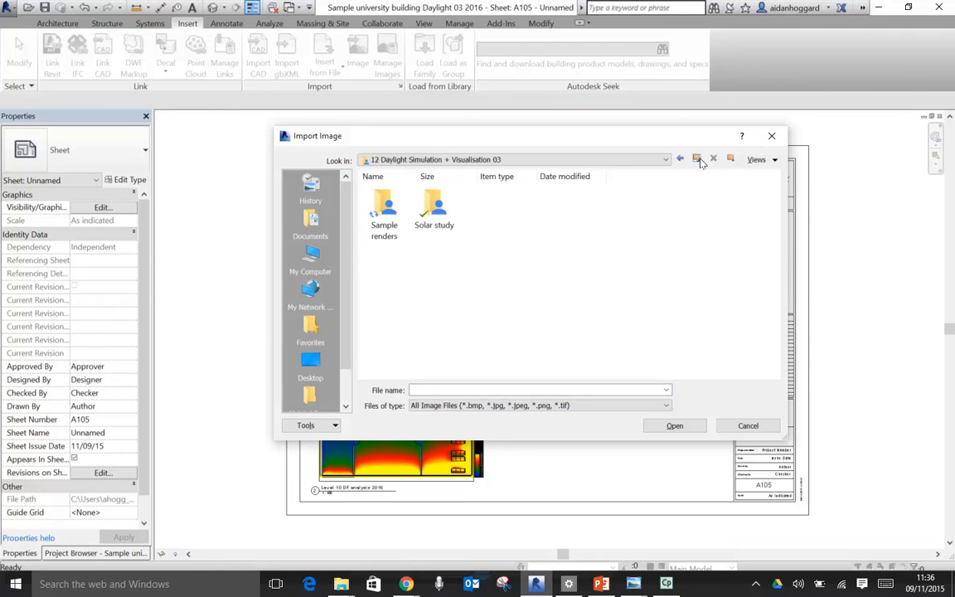
pyautogui.click(697, 159)
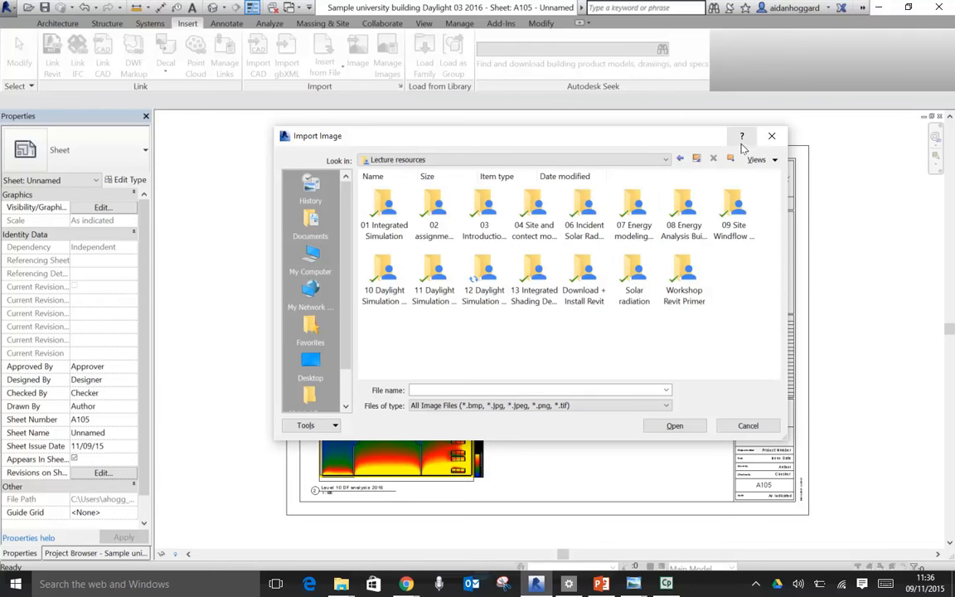
pyautogui.click(765, 161)
pyautogui.click(767, 185)
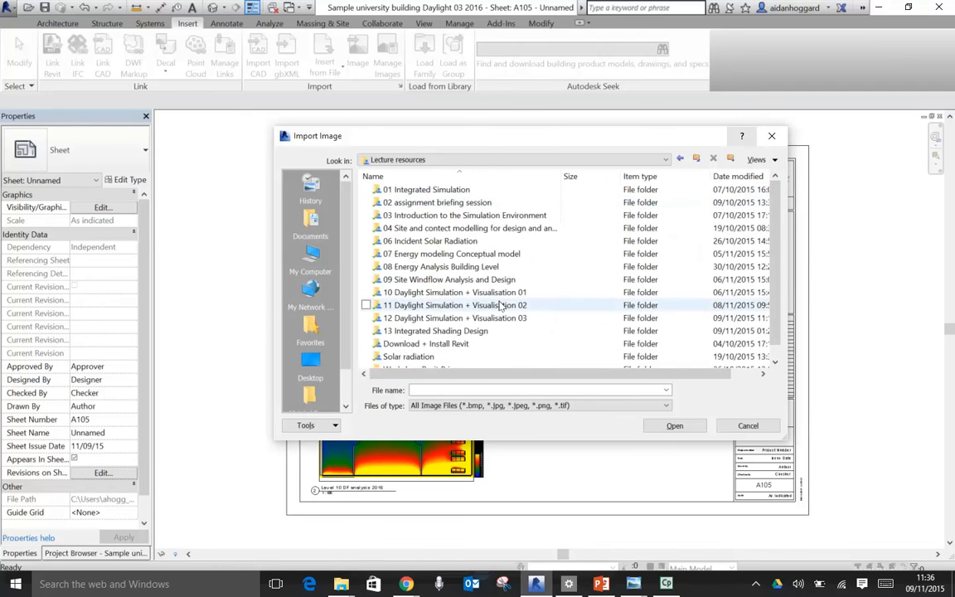
# - Open the 11 Daylight Simulation + Visualisation 02 folder to look for images
pyautogui.click(471, 308)
pyautogui.click(470, 307)
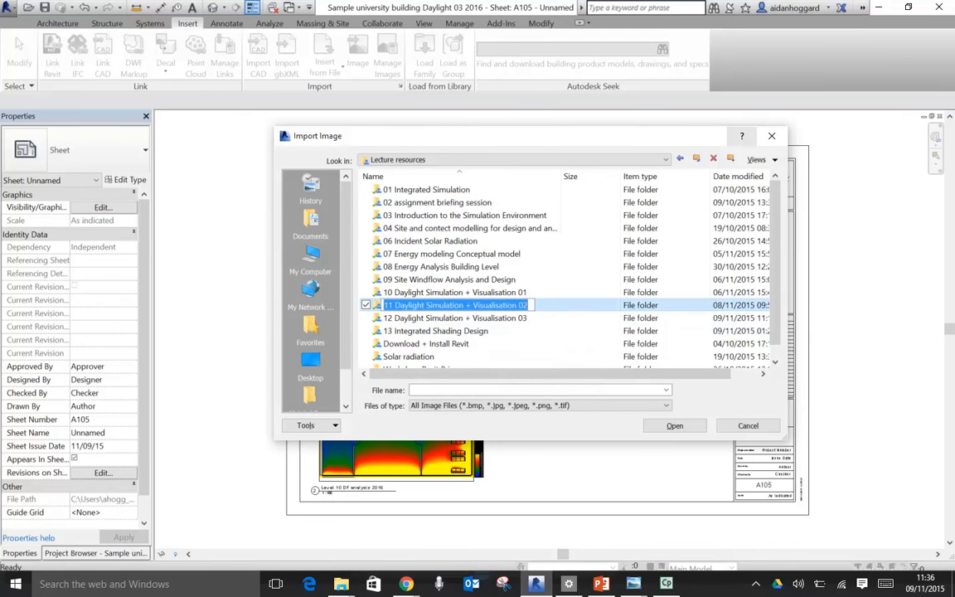
pyautogui.click(377, 308)
pyautogui.doubleClick(377, 306)
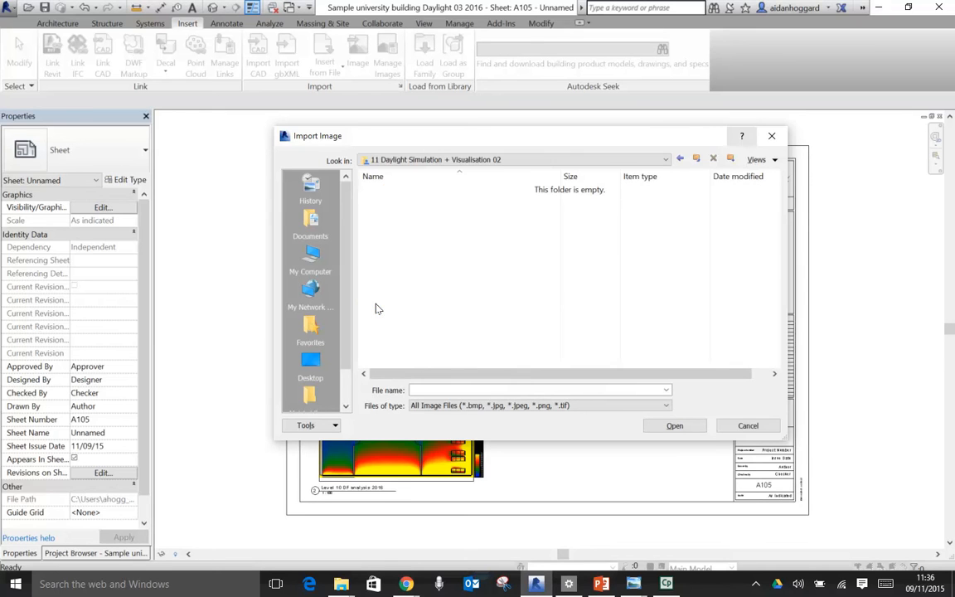
# - Check the Resources folder inside 10 Daylight Simulation + Visualisation 01 for images and return to Lecture resources
pyautogui.click(696, 158)
pyautogui.doubleClick(387, 293)
pyautogui.doubleClick(385, 191)
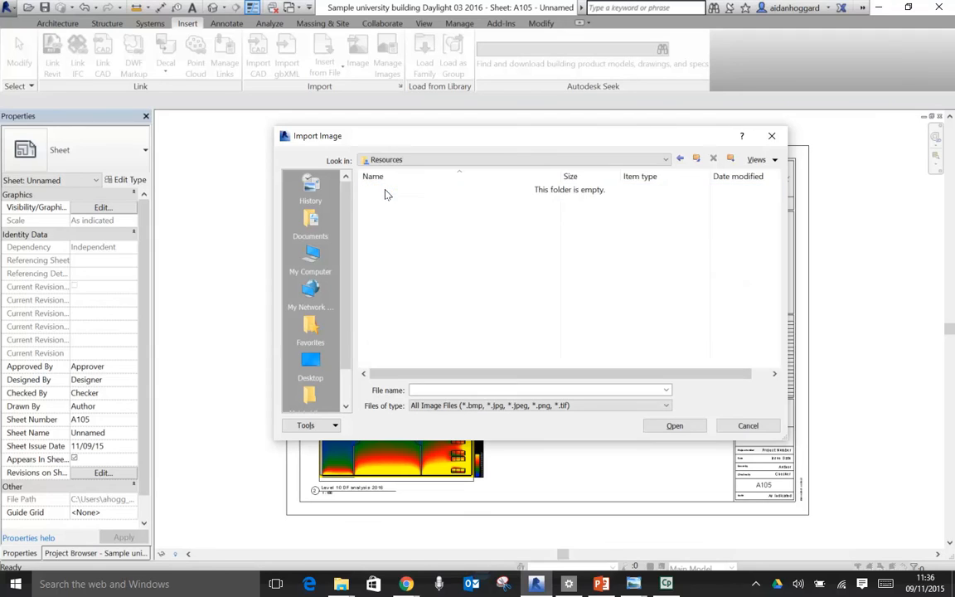
pyautogui.click(697, 160)
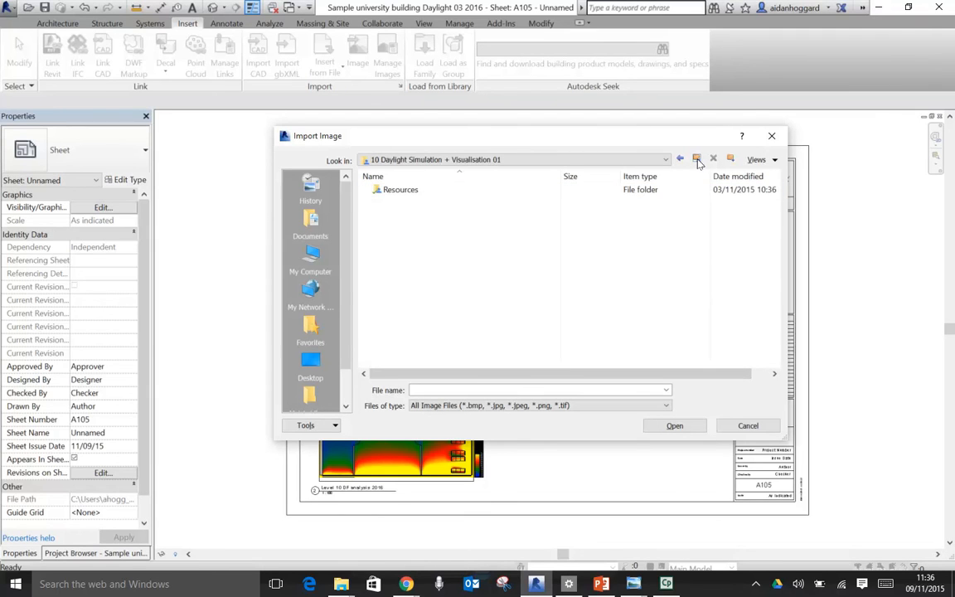
pyautogui.click(697, 160)
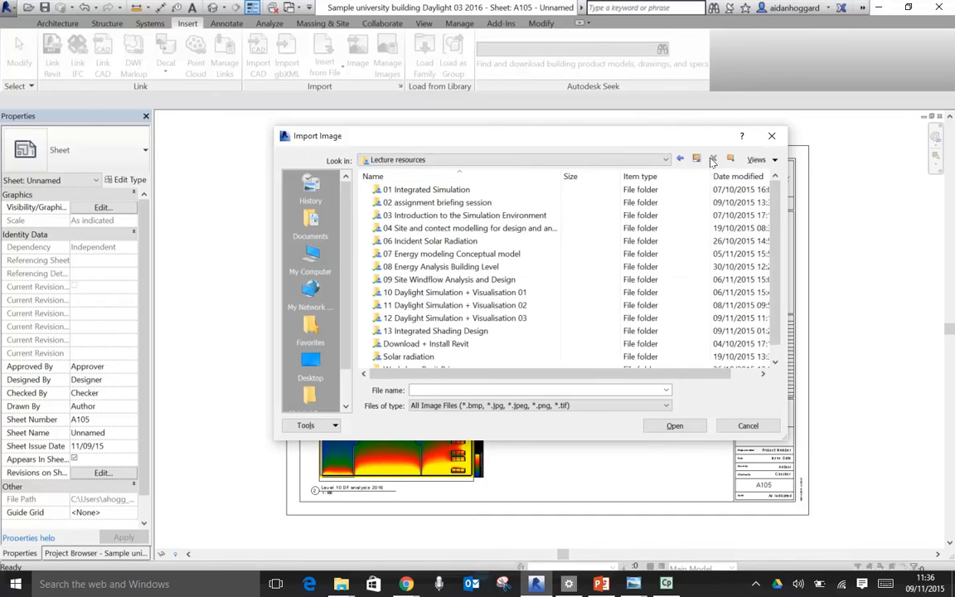
pyautogui.click(666, 159)
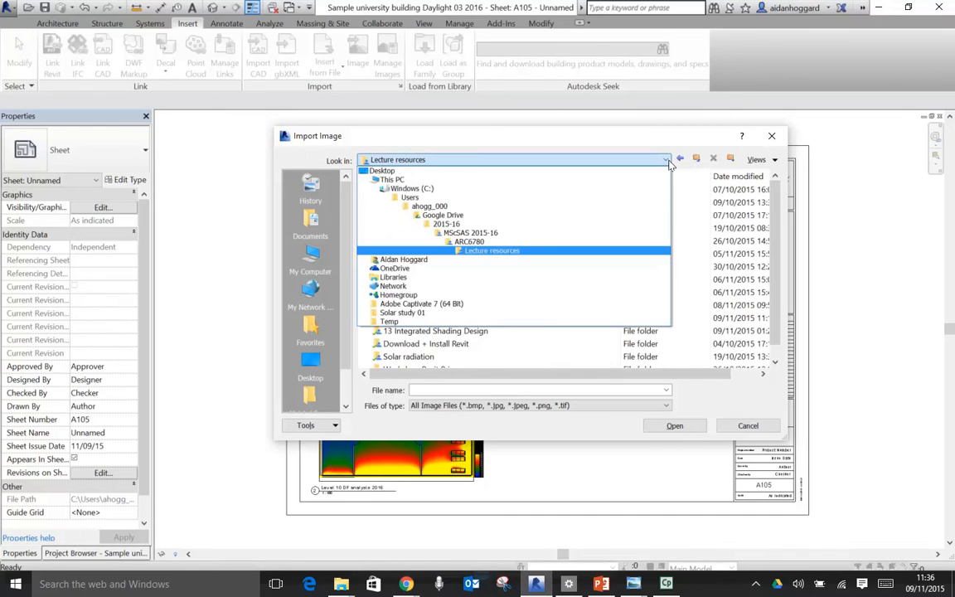
pyautogui.click(442, 215)
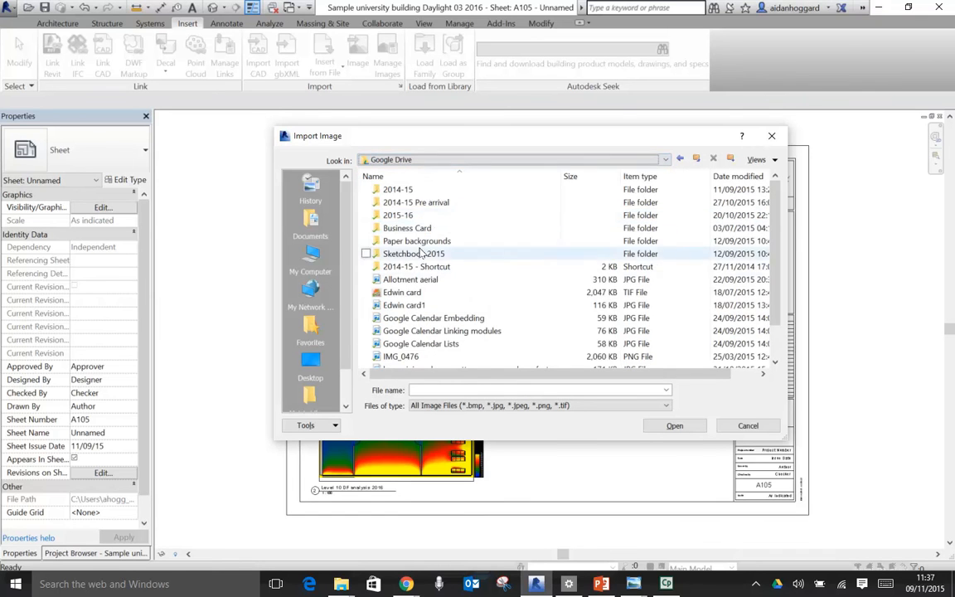
pyautogui.doubleClick(397, 190)
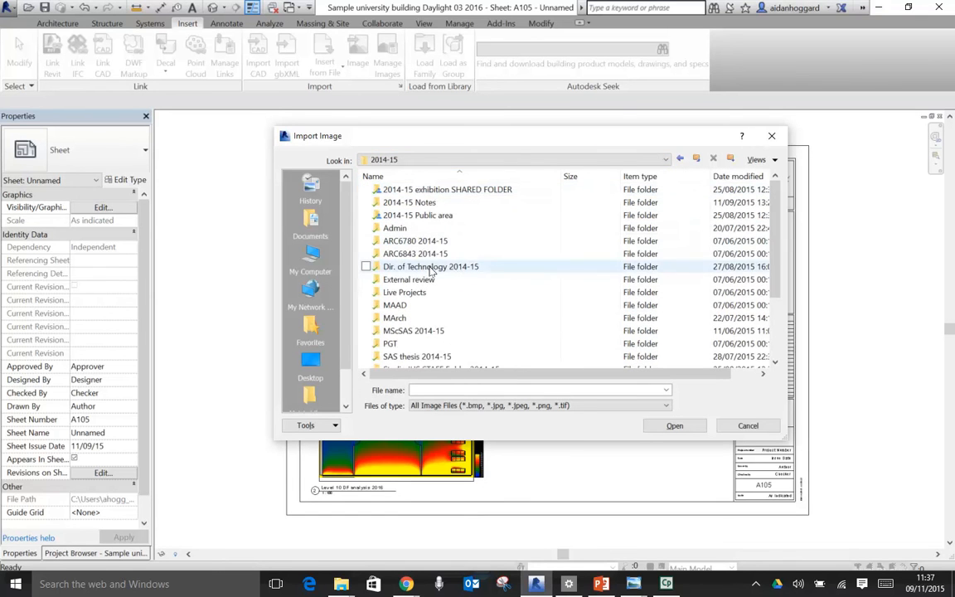
pyautogui.doubleClick(415, 240)
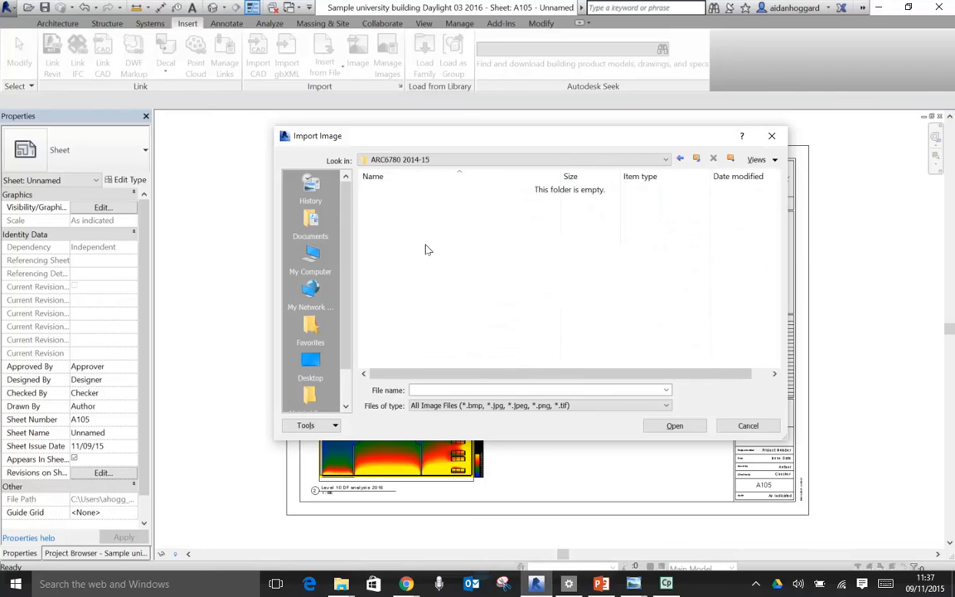
pyautogui.click(696, 158)
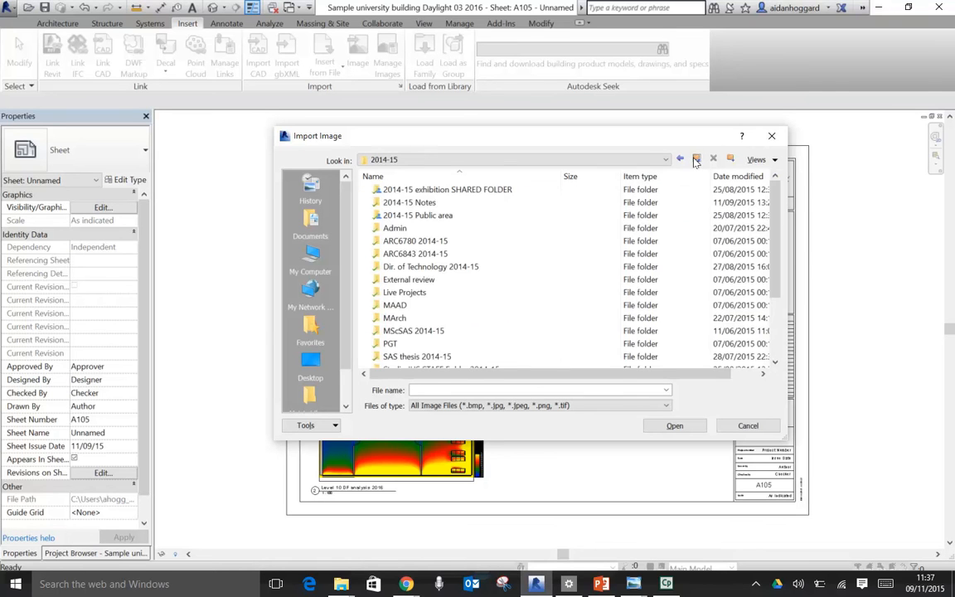
# - Open the ARC6780 BESA folder by going through MScSAS 2014-15, Director MScSAS and Modules
pyautogui.doubleClick(404, 332)
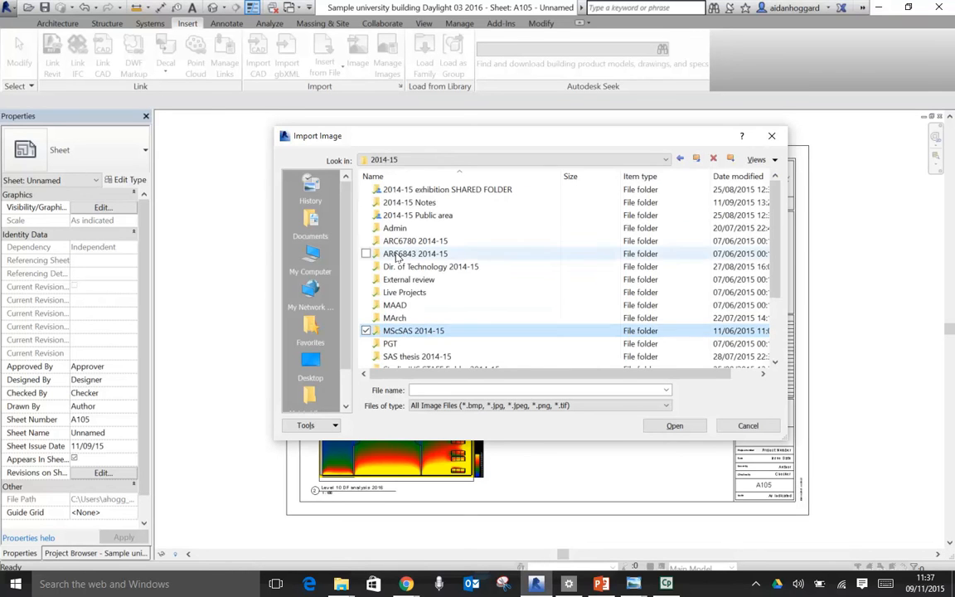
pyautogui.click(377, 332)
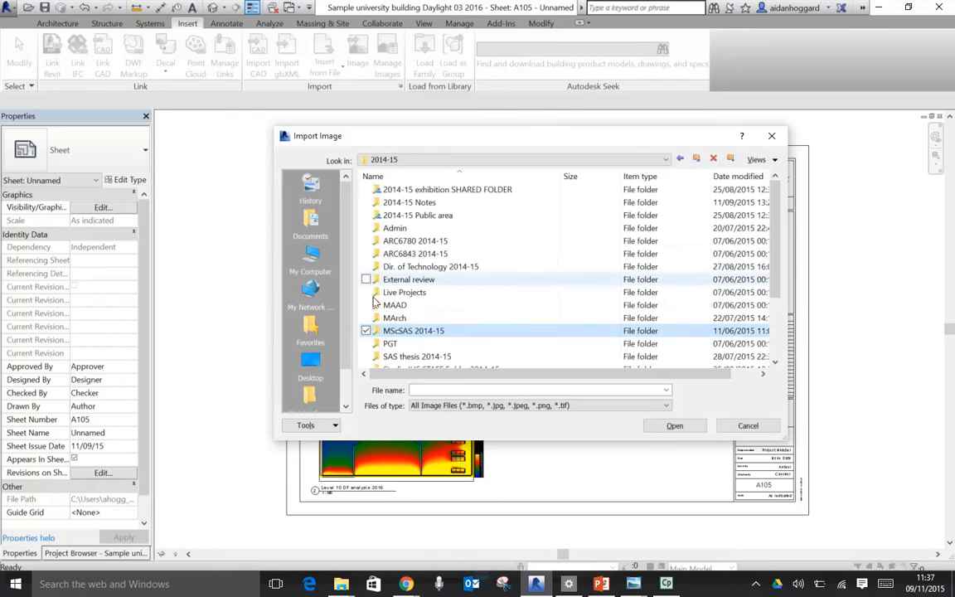
pyautogui.doubleClick(384, 335)
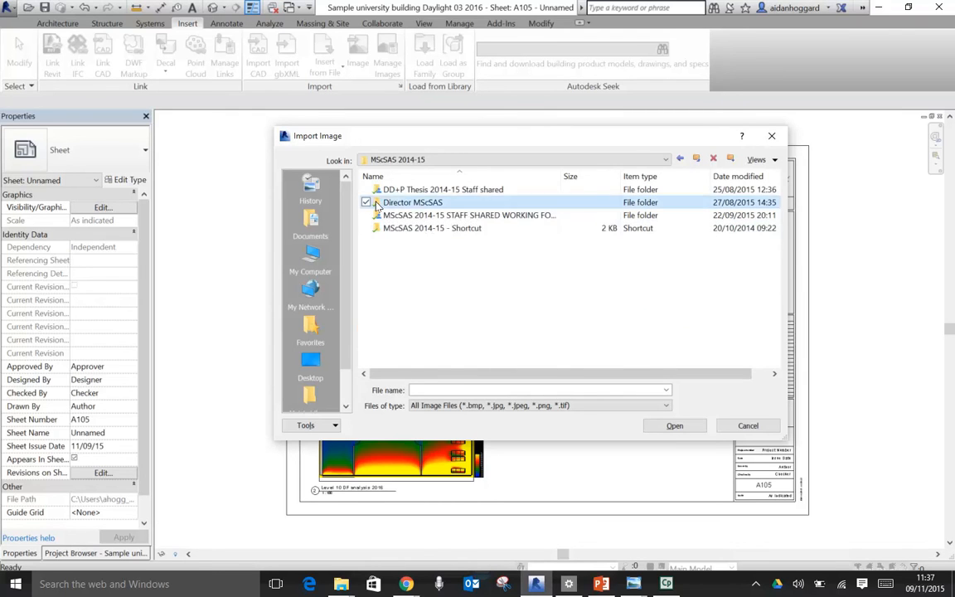
pyautogui.doubleClick(407, 202)
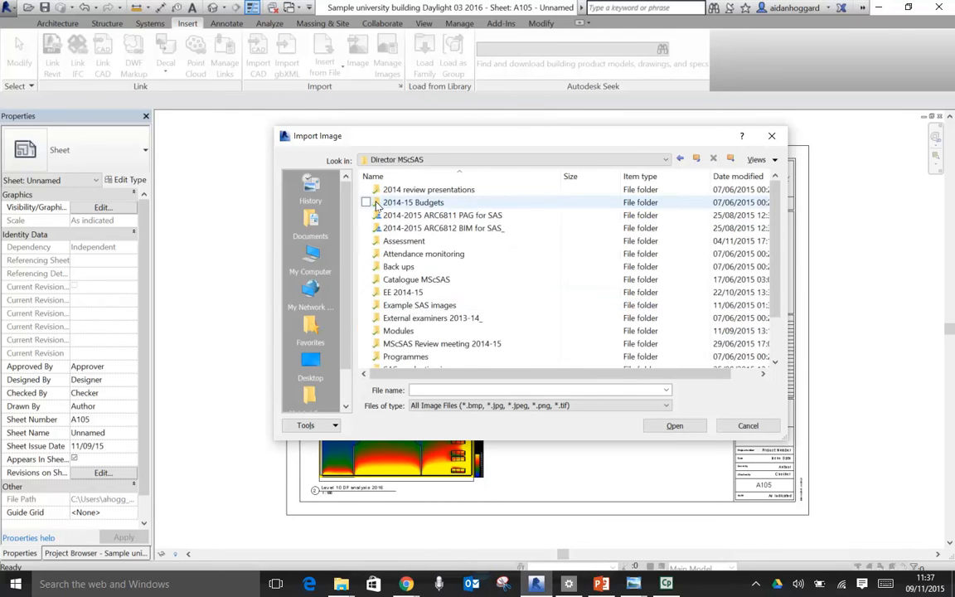
pyautogui.doubleClick(388, 332)
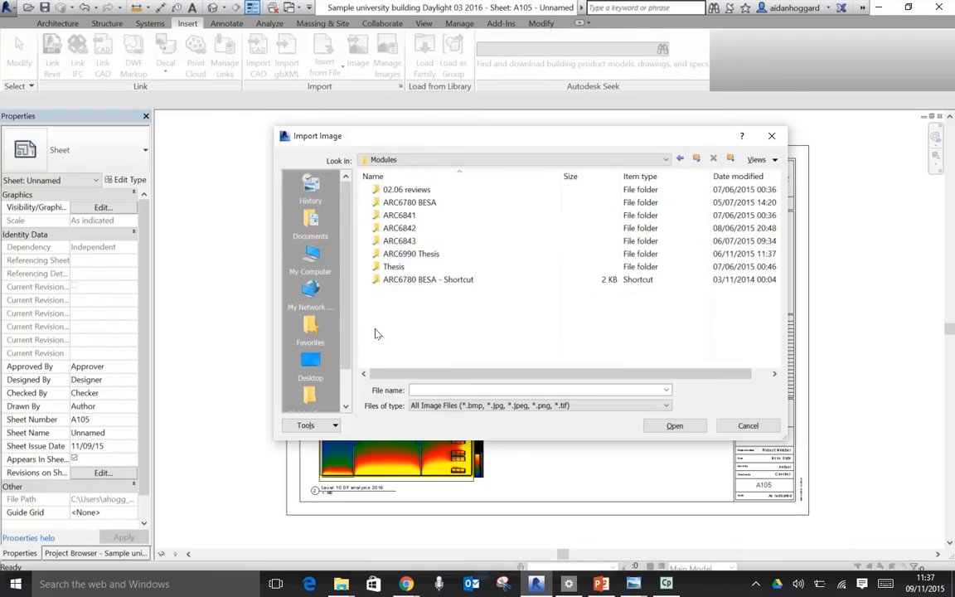
pyautogui.doubleClick(377, 202)
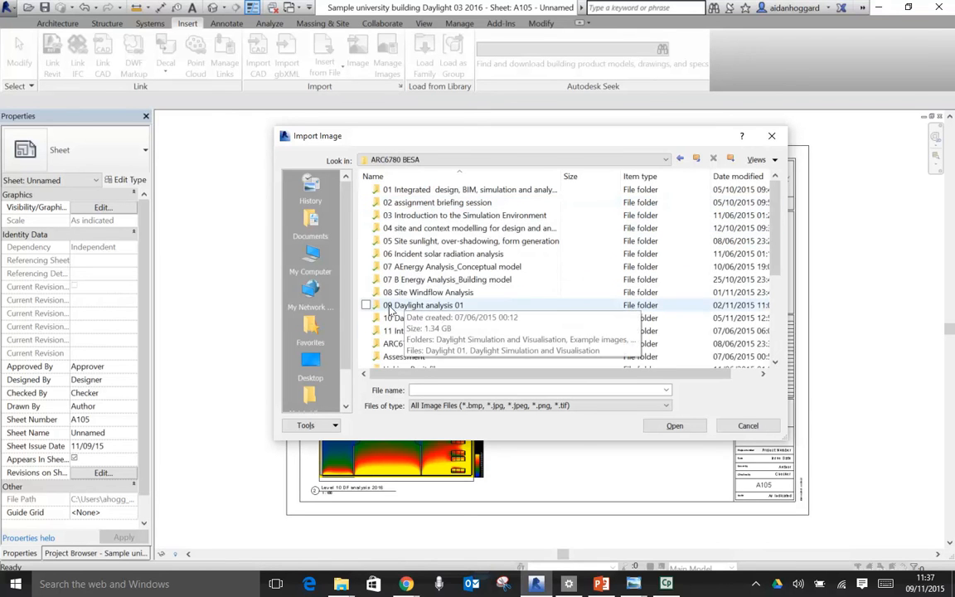
# - Open the Example images folder inside 09 Daylight analysis 01 and display its files as thumbnails
pyautogui.doubleClick(377, 307)
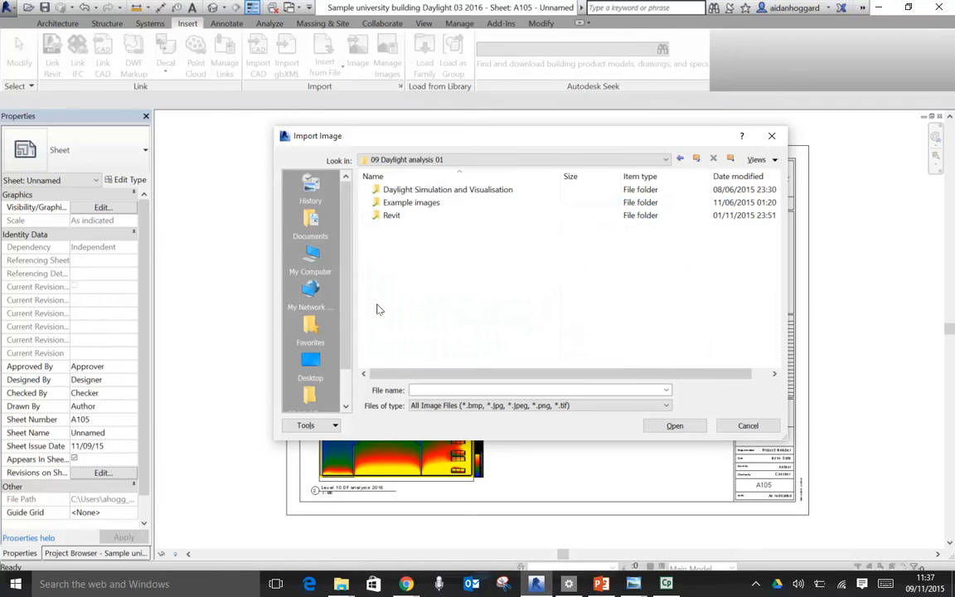
pyautogui.doubleClick(390, 206)
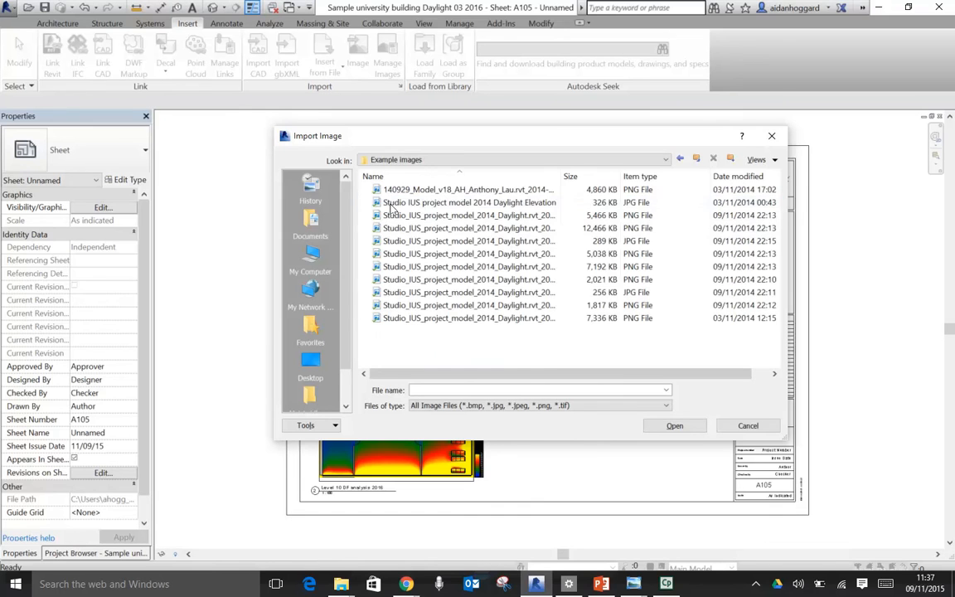
pyautogui.click(761, 159)
pyautogui.click(771, 203)
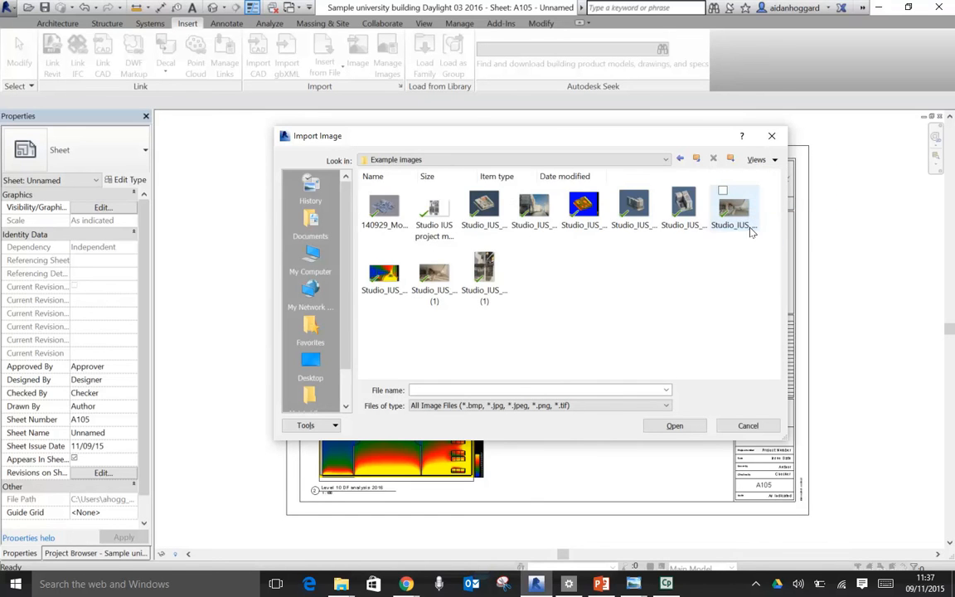
# - Import the false-colour café interior render onto the sheet and shrink it to about 216 by 118 mm in the drawing area's upper right corner
pyautogui.click(380, 272)
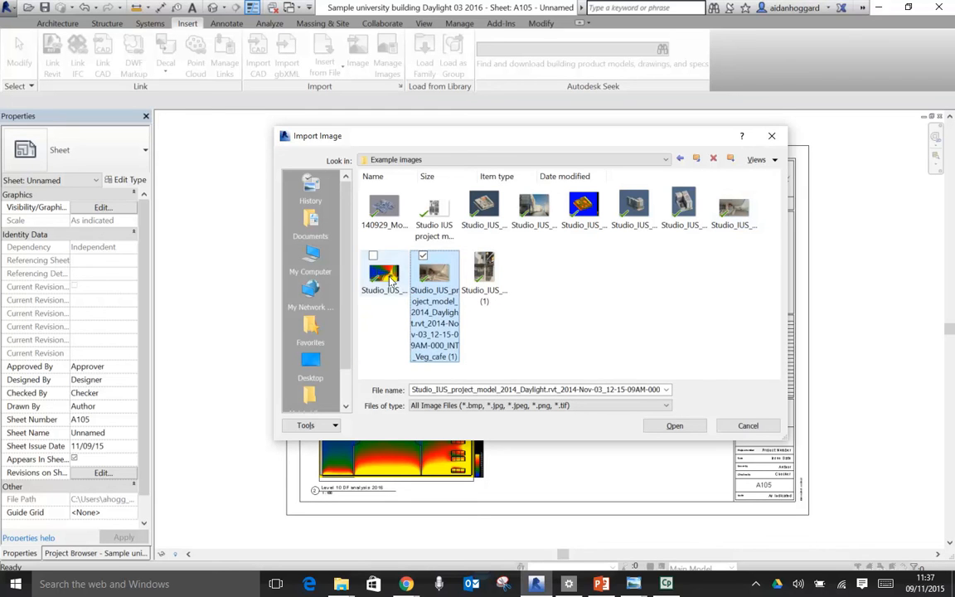
pyautogui.click(674, 426)
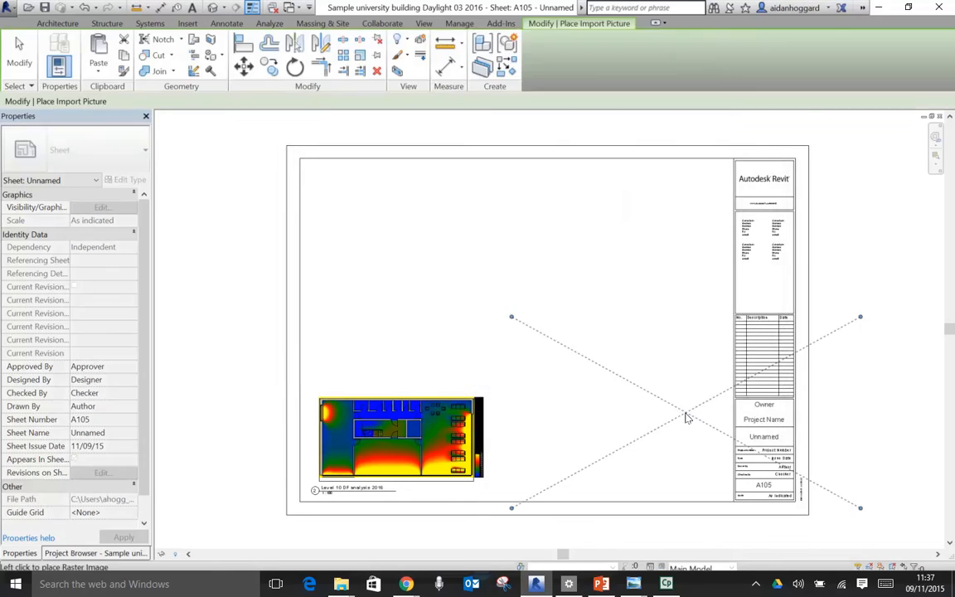
pyautogui.click(537, 274)
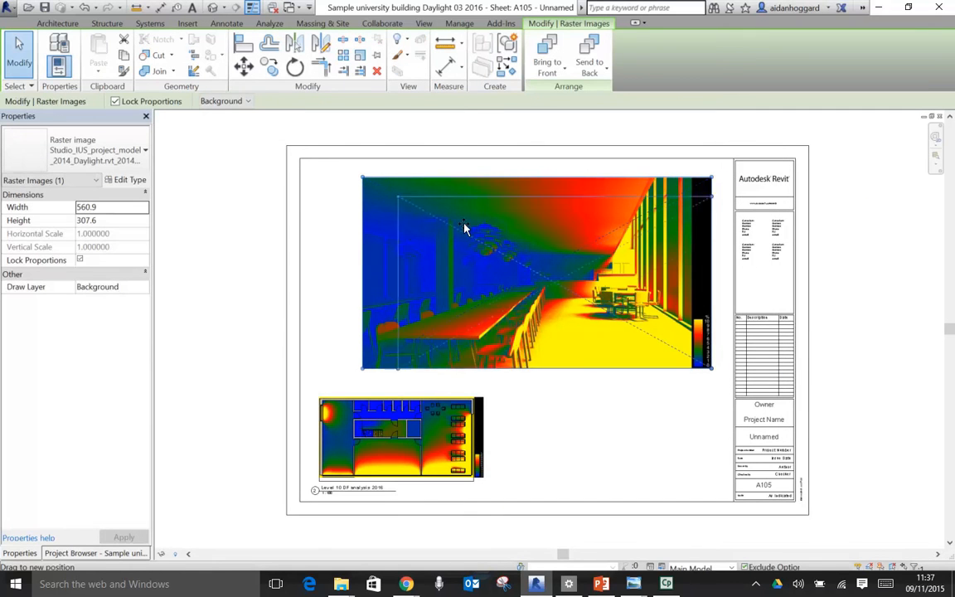
pyautogui.moveTo(560, 276); pyautogui.dragTo(618, 209)
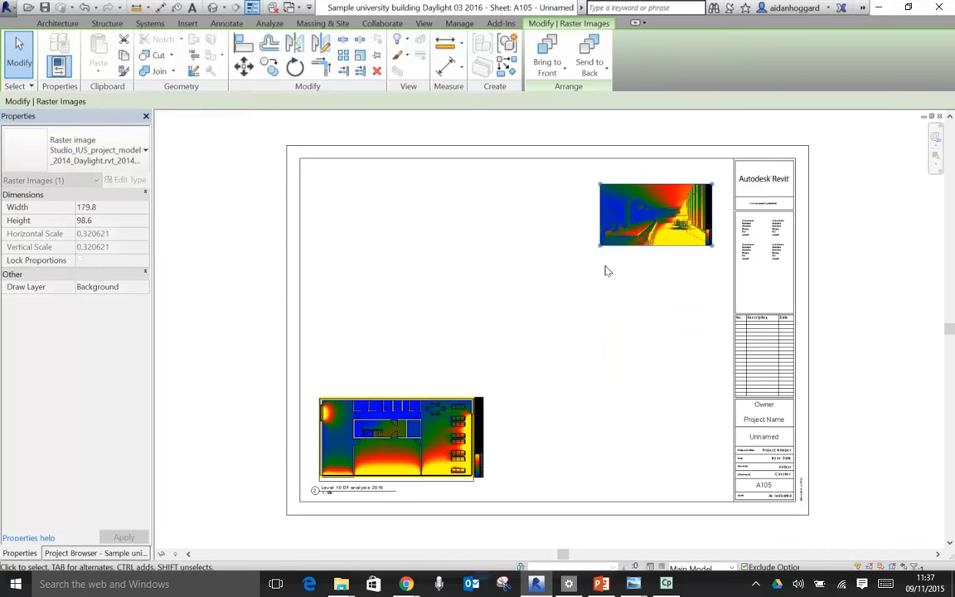
pyautogui.moveTo(599, 245); pyautogui.dragTo(573, 257)
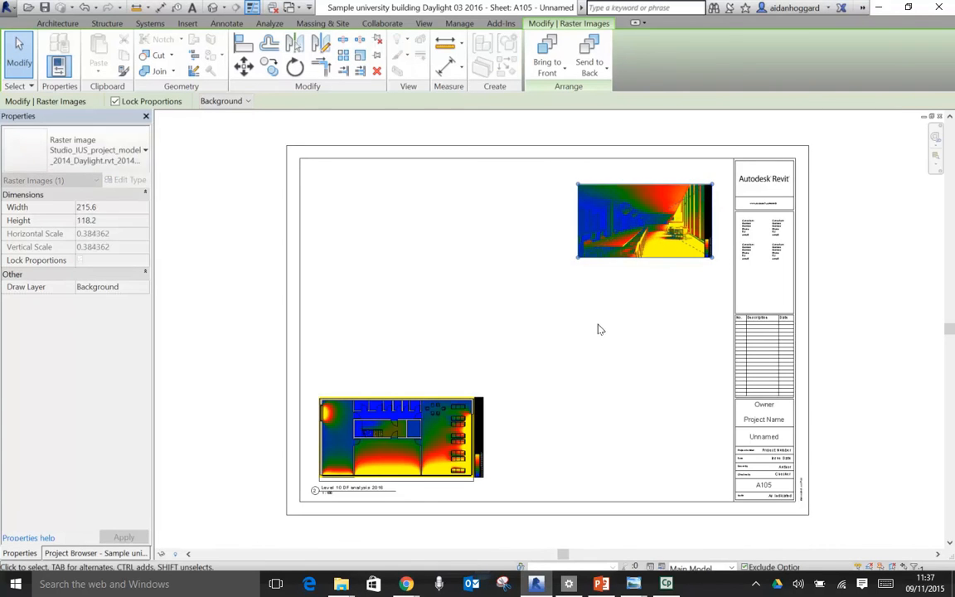
pyautogui.click(598, 328)
# - Import the realistic INT_Veg_cafe (1) render and place it directly below the false-colour café image, scaled down to the same width
pyautogui.click(357, 63)
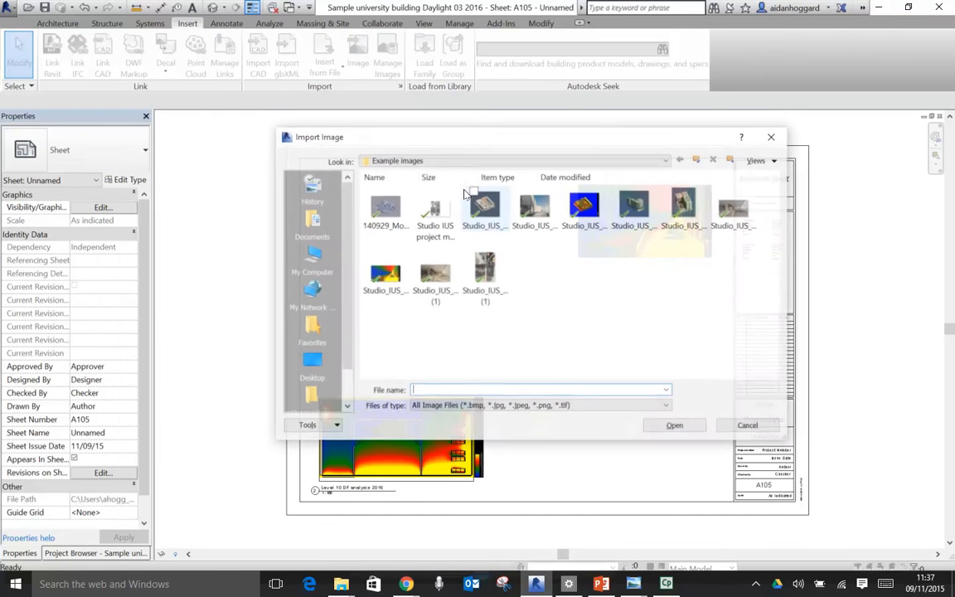
pyautogui.click(434, 274)
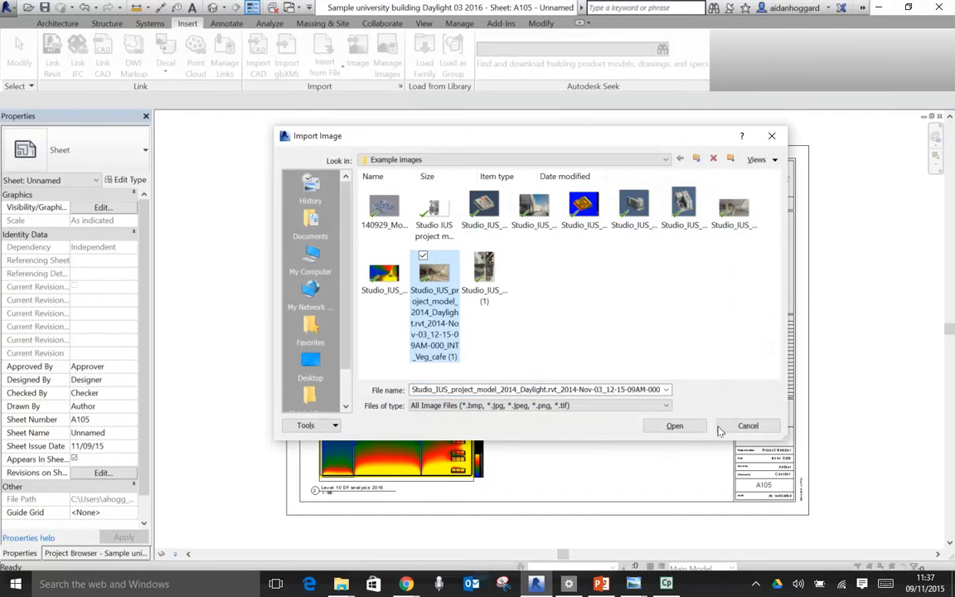
pyautogui.click(674, 426)
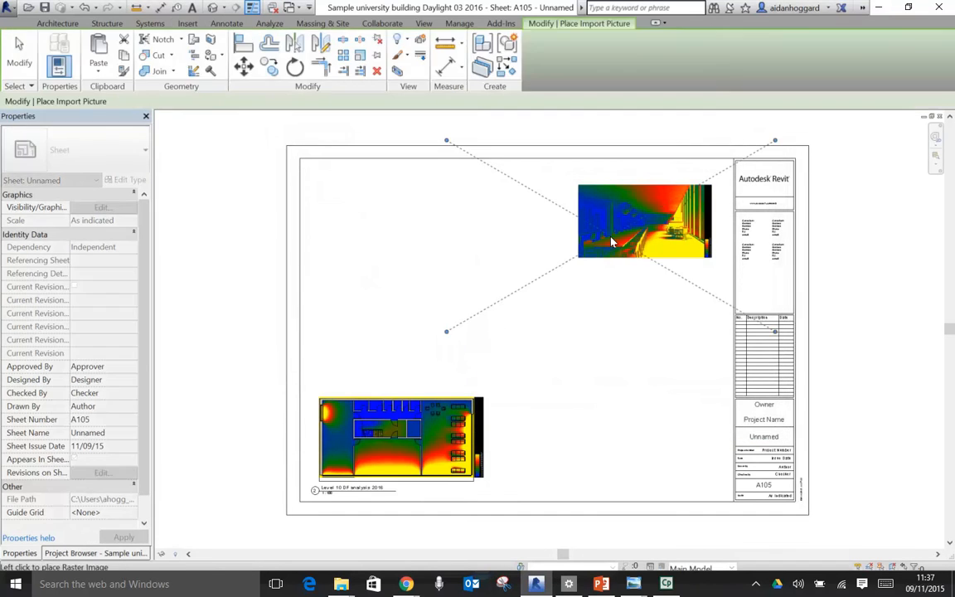
pyautogui.click(549, 365)
pyautogui.moveTo(387, 270); pyautogui.dragTo(541, 360)
pyautogui.moveTo(631, 382); pyautogui.dragTo(668, 314)
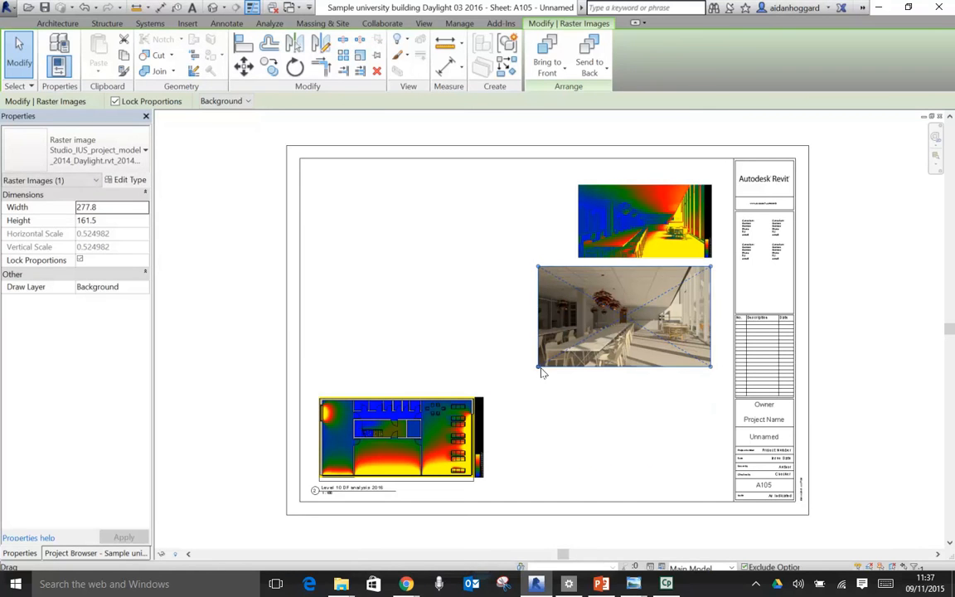
pyautogui.moveTo(538, 366); pyautogui.dragTo(577, 345)
pyautogui.click(406, 288)
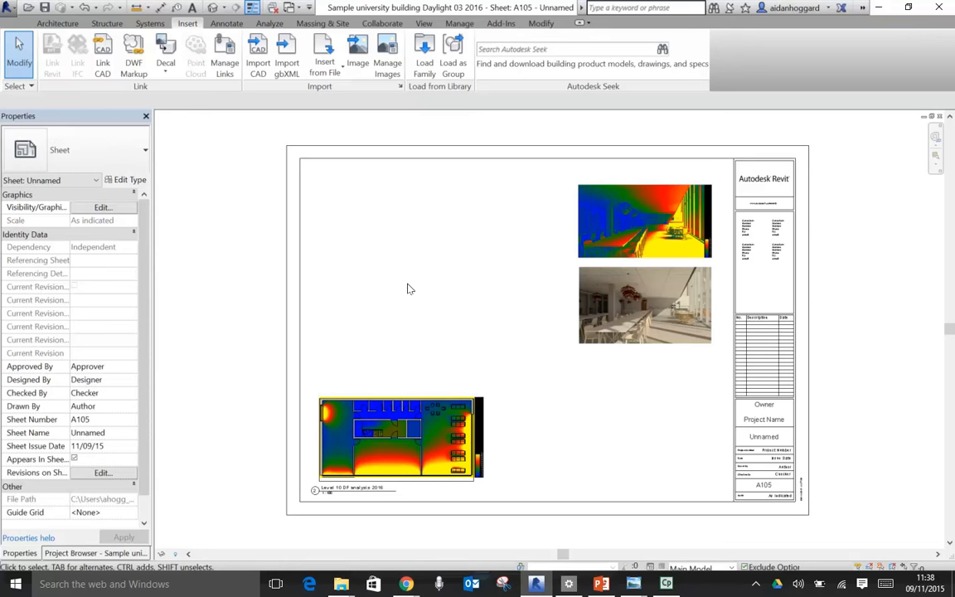
# - Inspect the Level 10 DF analysis 2016 plan on the sheet and open the L10 DF Spring Equinox drafting view
pyautogui.press('z')
pyautogui.press('r')
pyautogui.moveTo(236, 329); pyautogui.dragTo(511, 490)
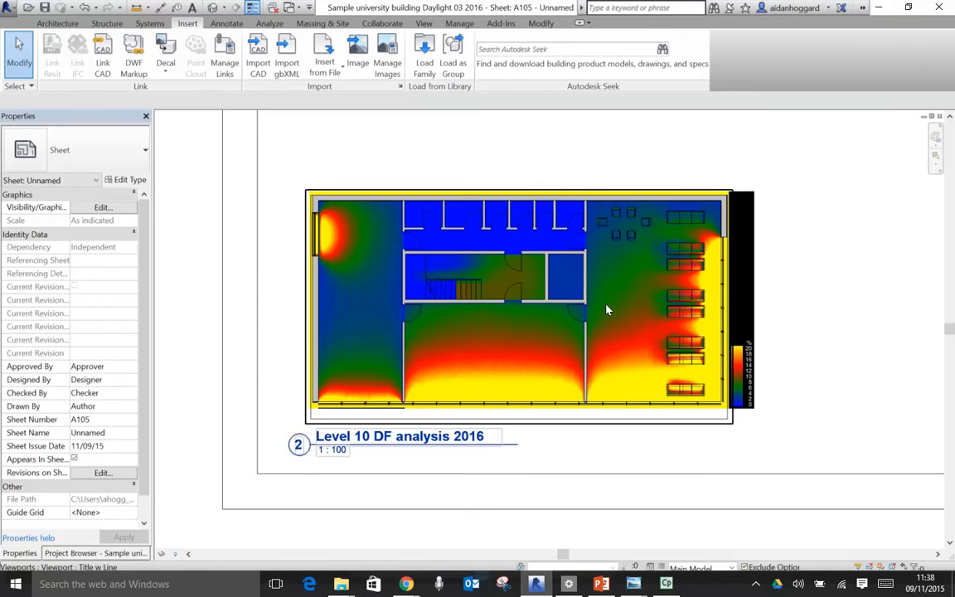
pyautogui.click(63, 553)
pyautogui.moveTo(148, 241); pyautogui.dragTo(156, 218)
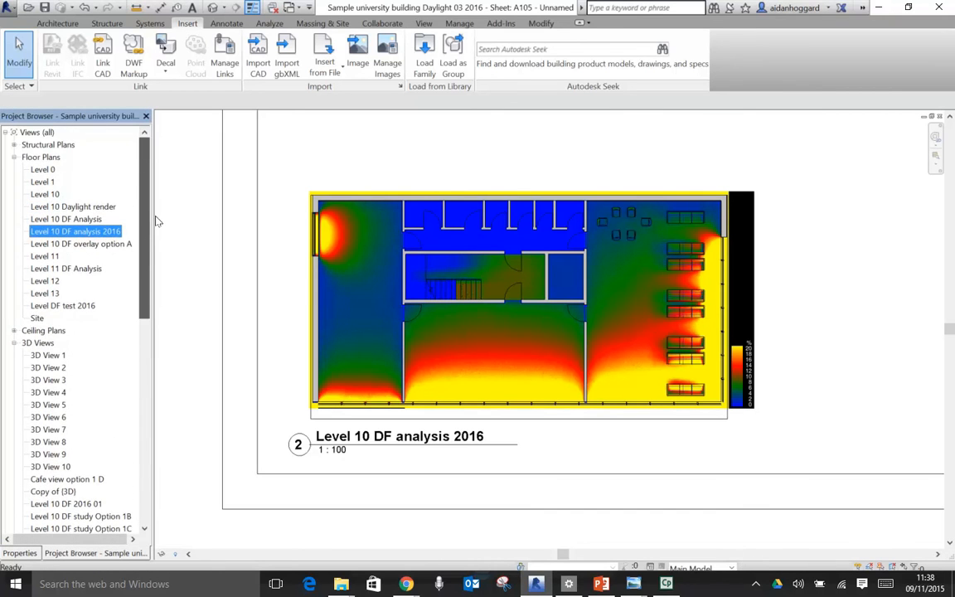
pyautogui.scroll(-5, 104, 365)
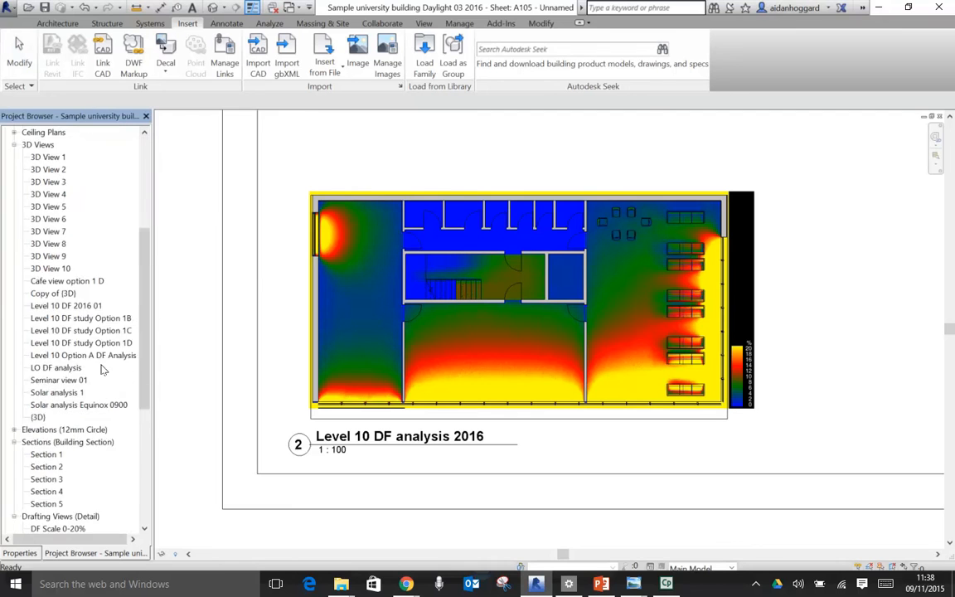
pyautogui.scroll(-4, 104, 369)
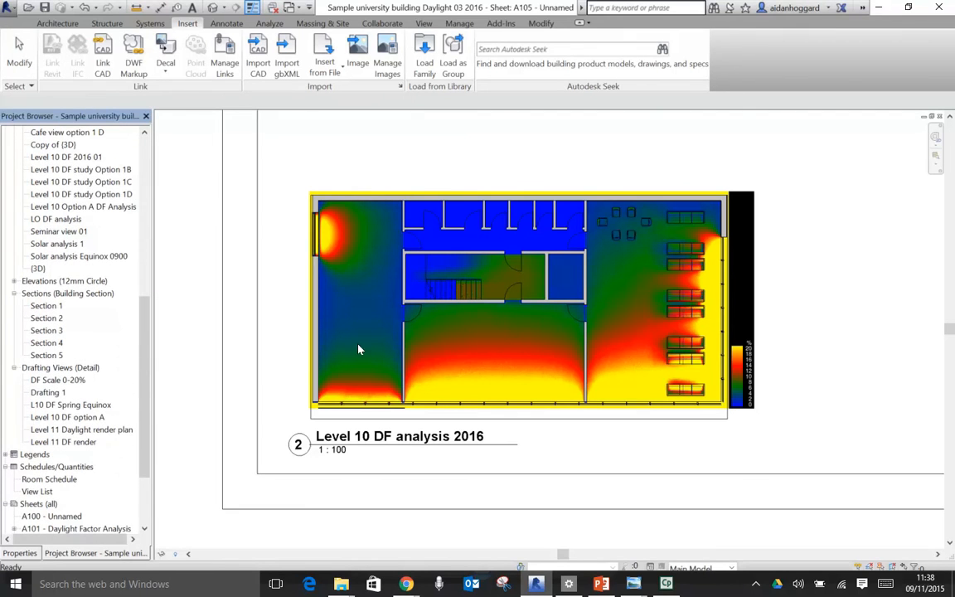
pyautogui.click(88, 430)
pyautogui.doubleClick(74, 405)
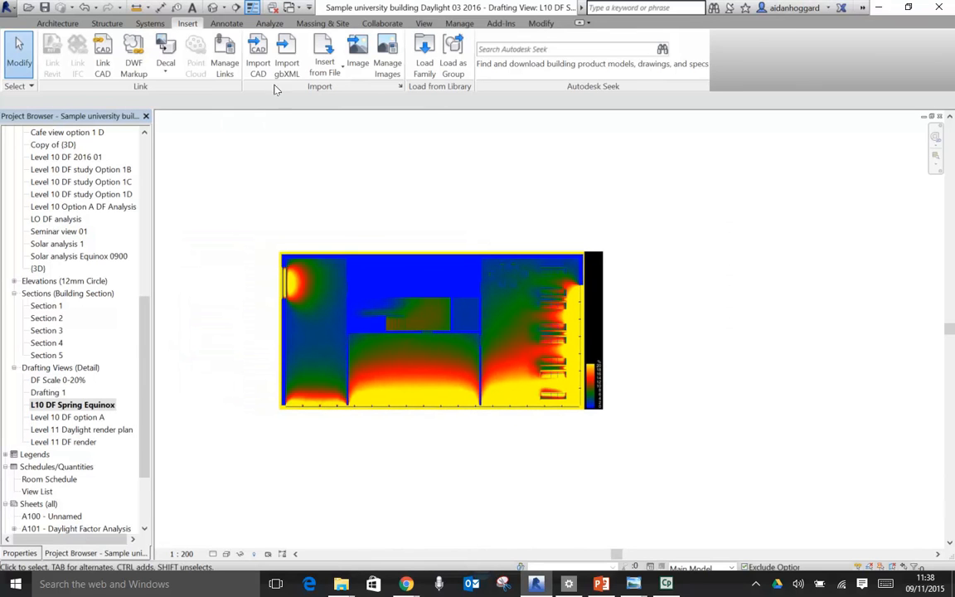
pyautogui.click(227, 23)
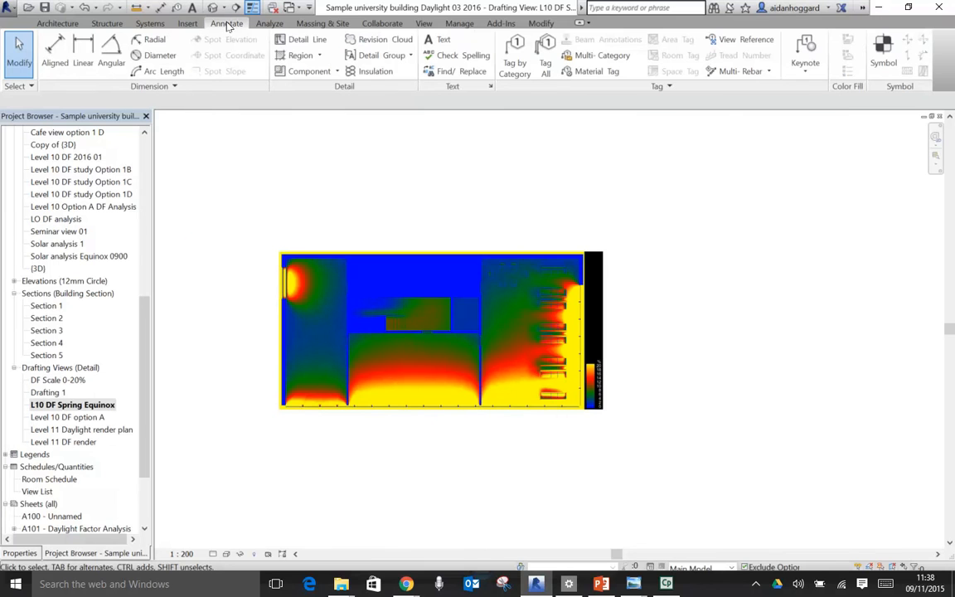
pyautogui.click(301, 56)
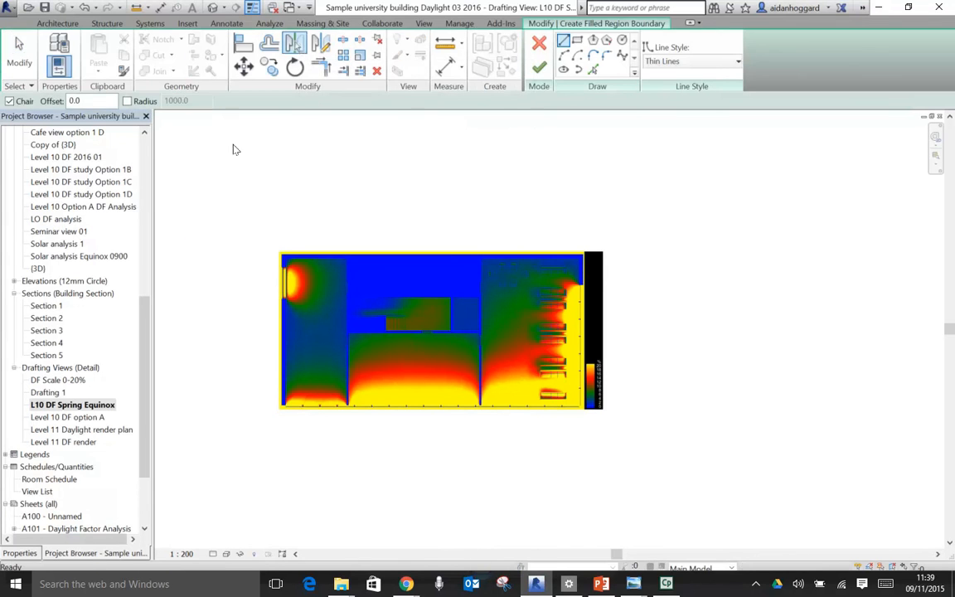
pyautogui.click(228, 24)
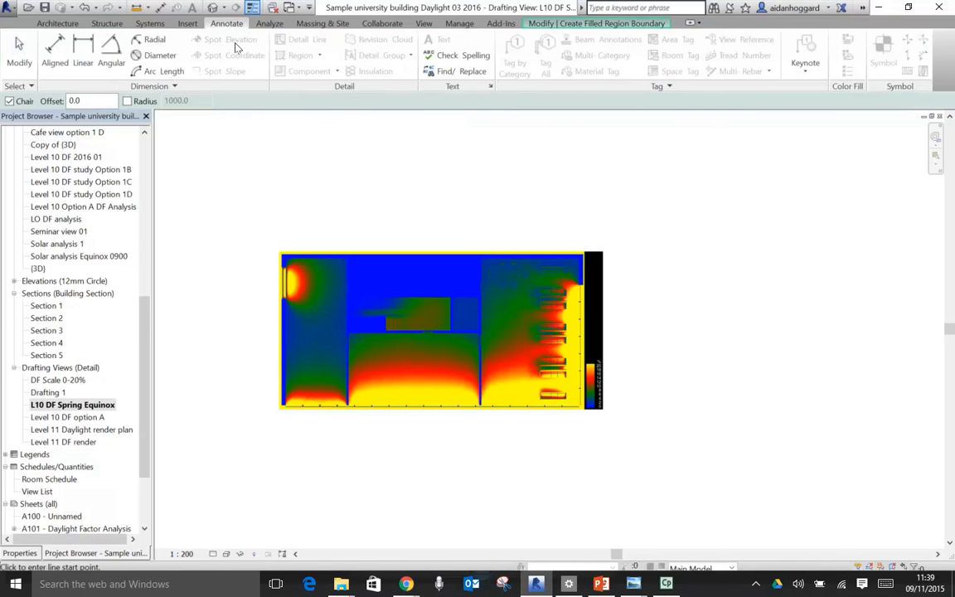
pyautogui.click(564, 24)
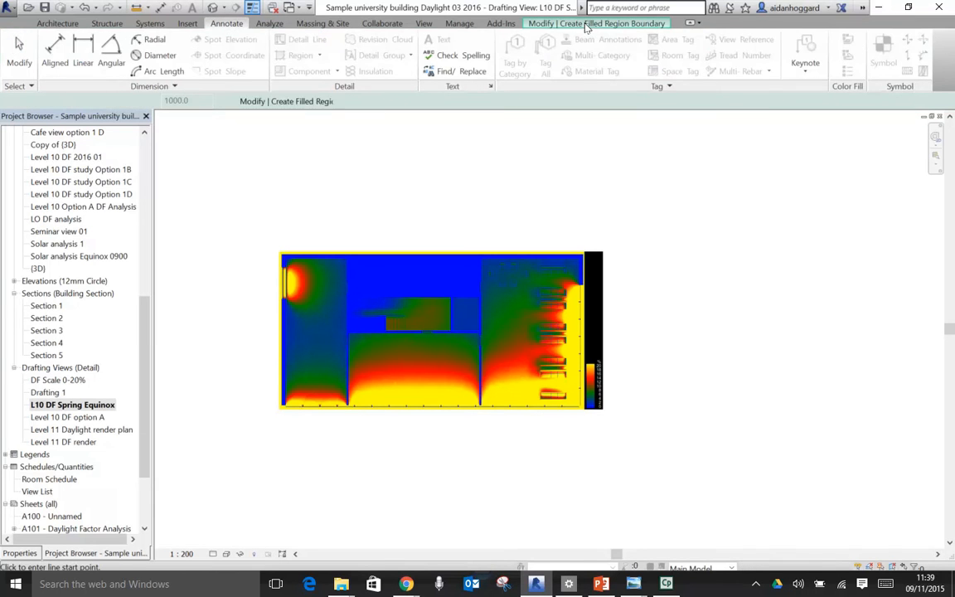
pyautogui.click(539, 43)
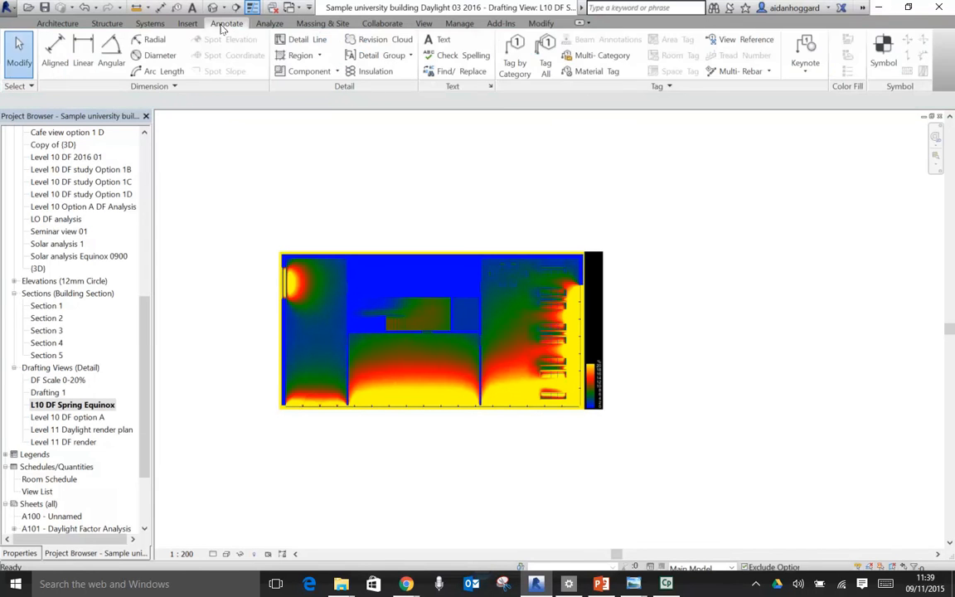
# - Start a masking region and sketch a rectangle tightly around the building plan in the render, leaving out the black scale strip
pyautogui.click(321, 56)
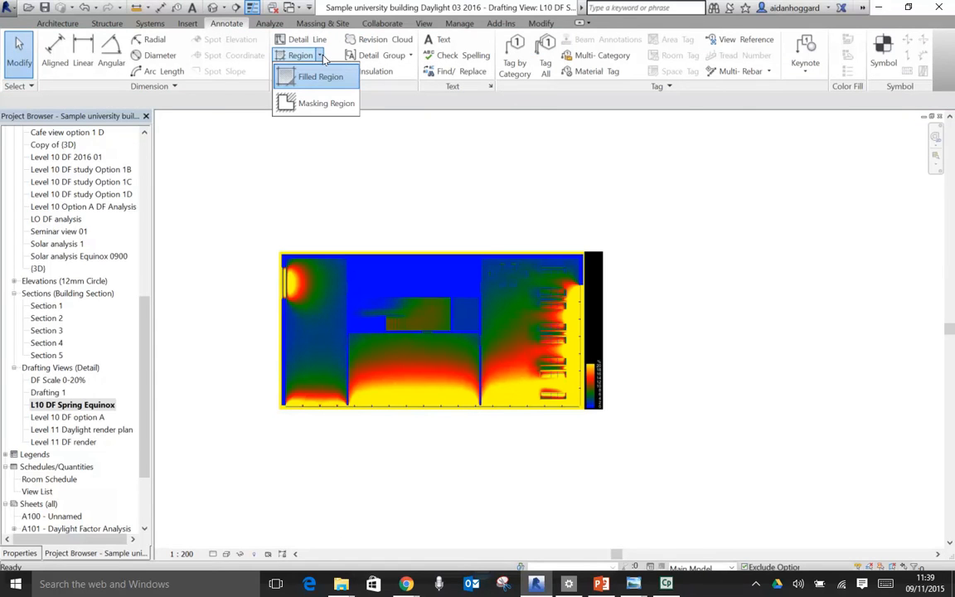
pyautogui.click(307, 105)
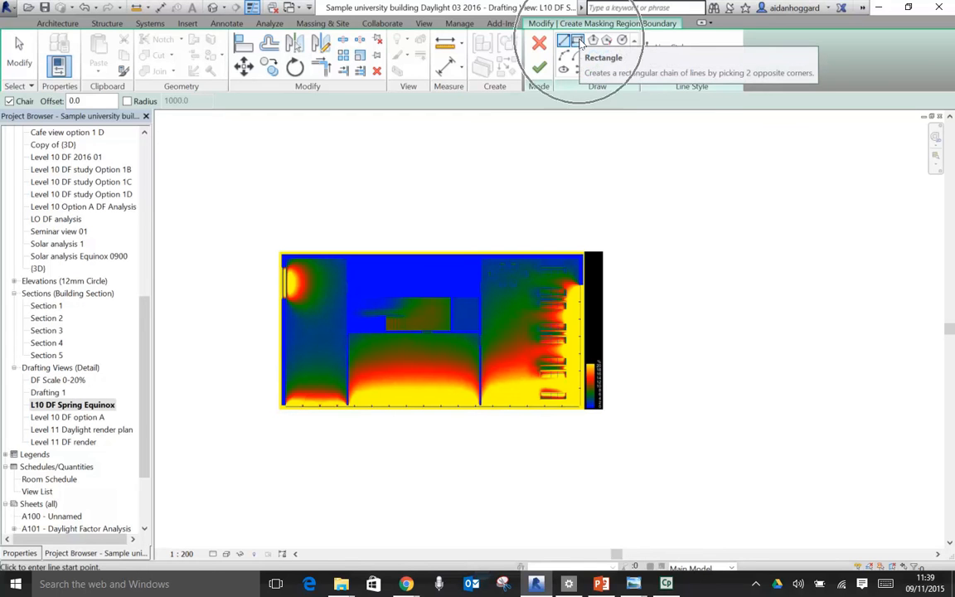
pyautogui.click(578, 41)
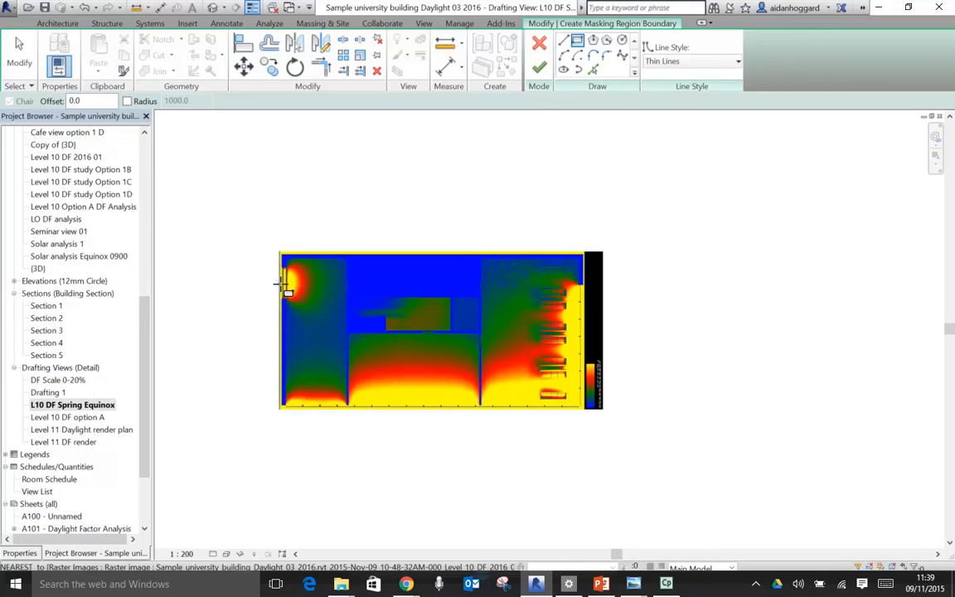
pyautogui.scroll(5, 270, 250)
pyautogui.moveTo(293, 249); pyautogui.dragTo(242, 169, button='middle')
pyautogui.scroll(3, 247, 181)
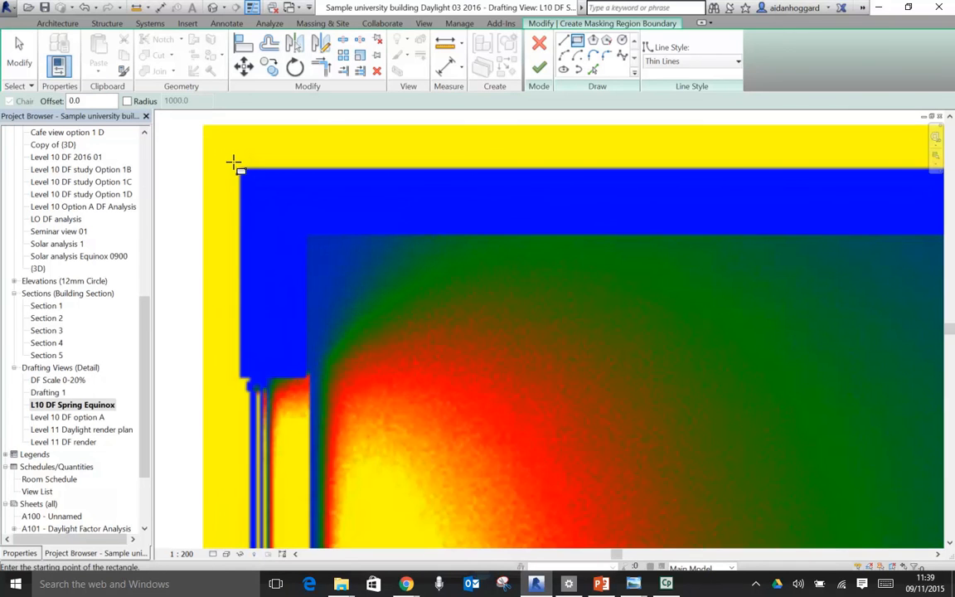
pyautogui.click(237, 166)
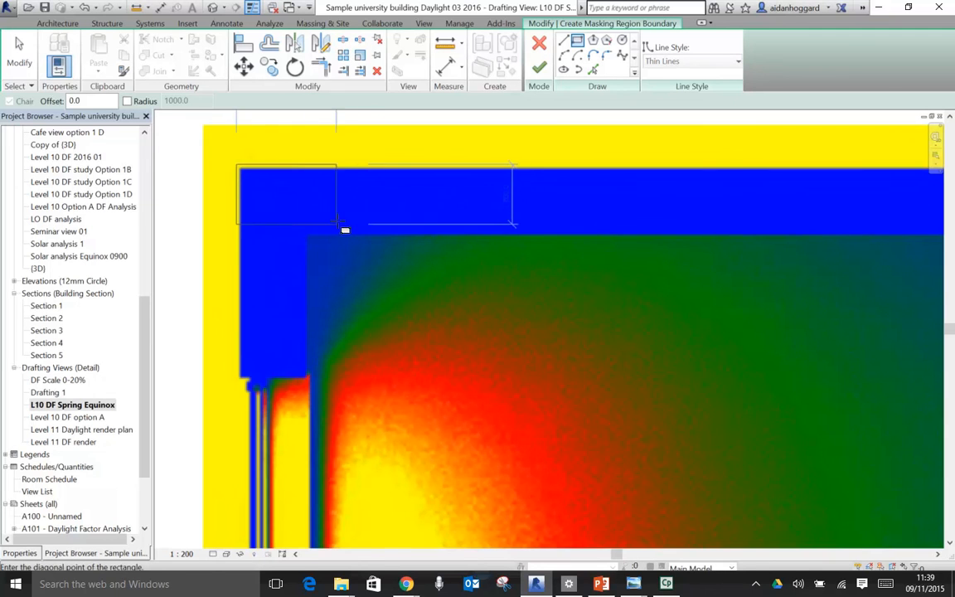
pyautogui.scroll(-5, 344, 228)
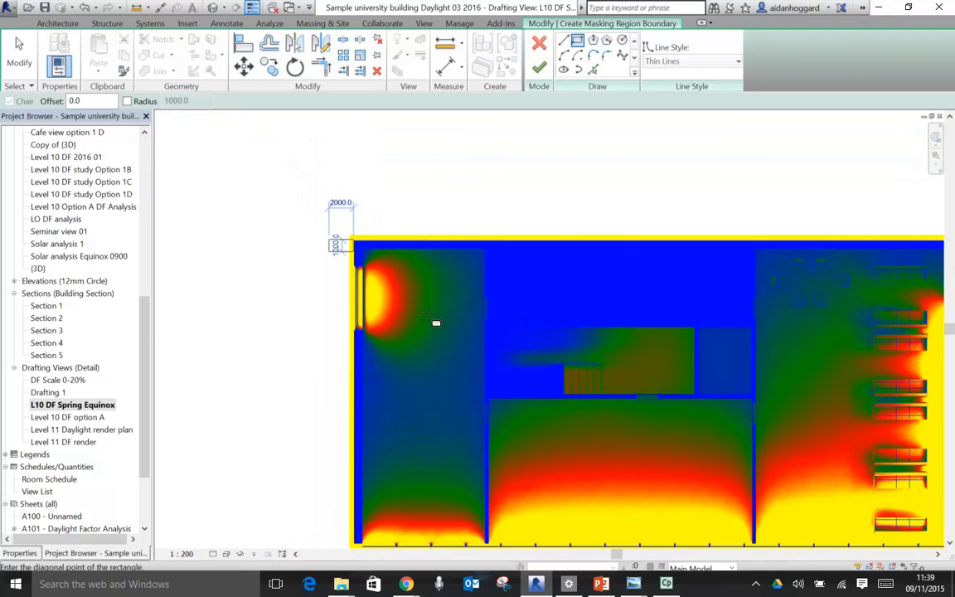
pyautogui.moveTo(672, 435); pyautogui.dragTo(484, 331, button='middle')
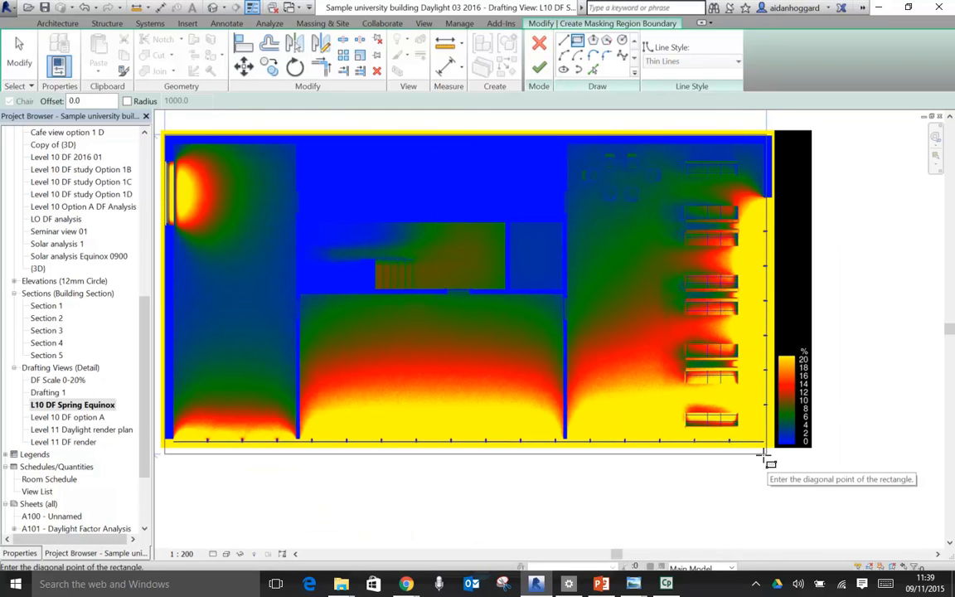
pyautogui.scroll(5, 761, 457)
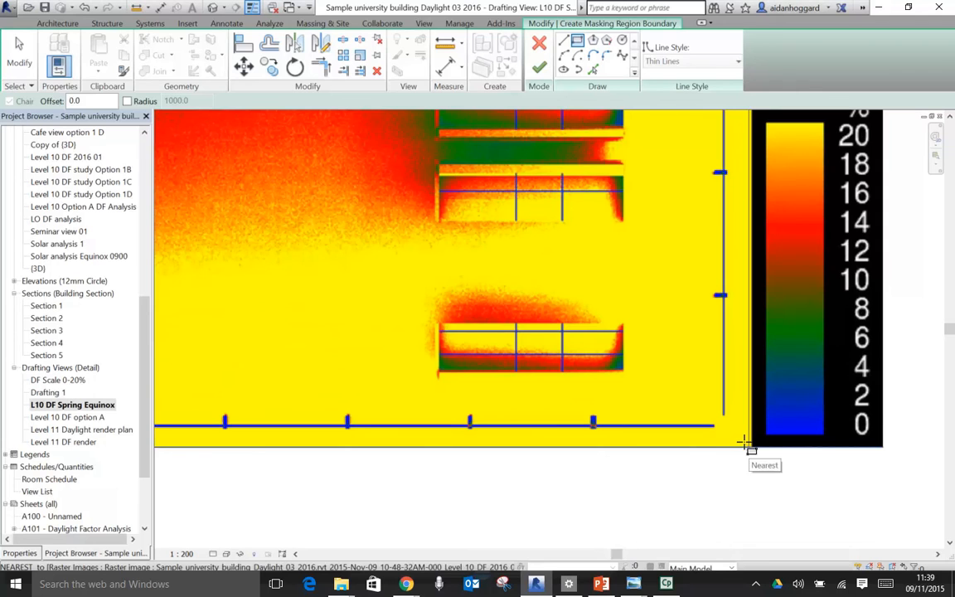
pyautogui.scroll(-4, 715, 479)
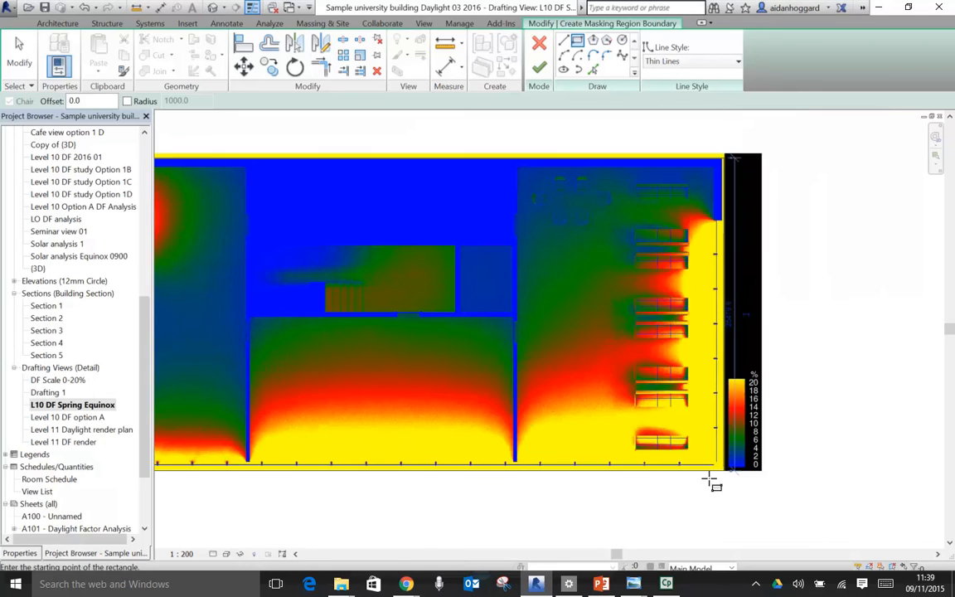
# - Sketch an outer rectangle about 68000 mm wide around the whole render and finish the masking region
pyautogui.scroll(-1, 714, 485)
pyautogui.click(317, 245)
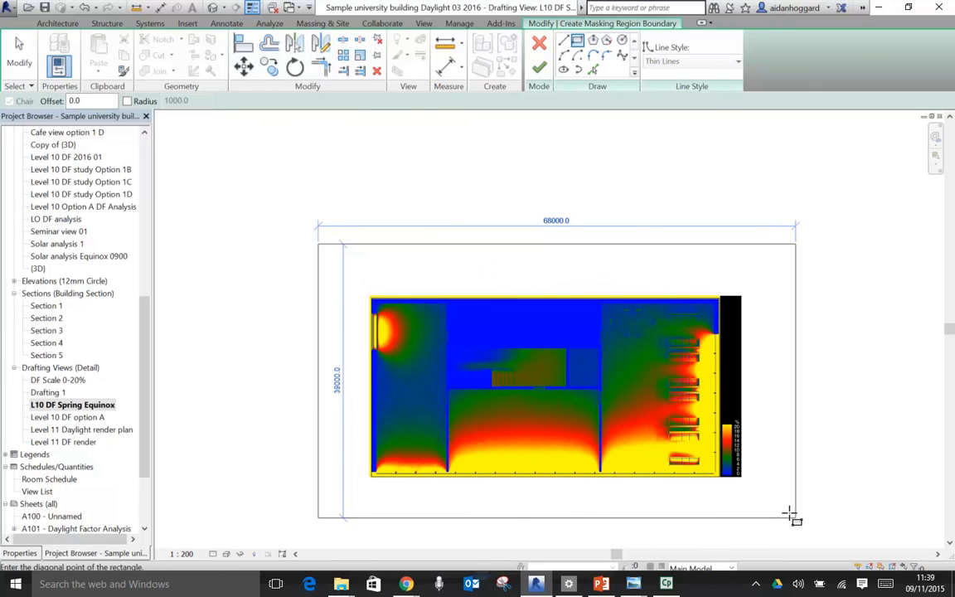
pyautogui.click(795, 511)
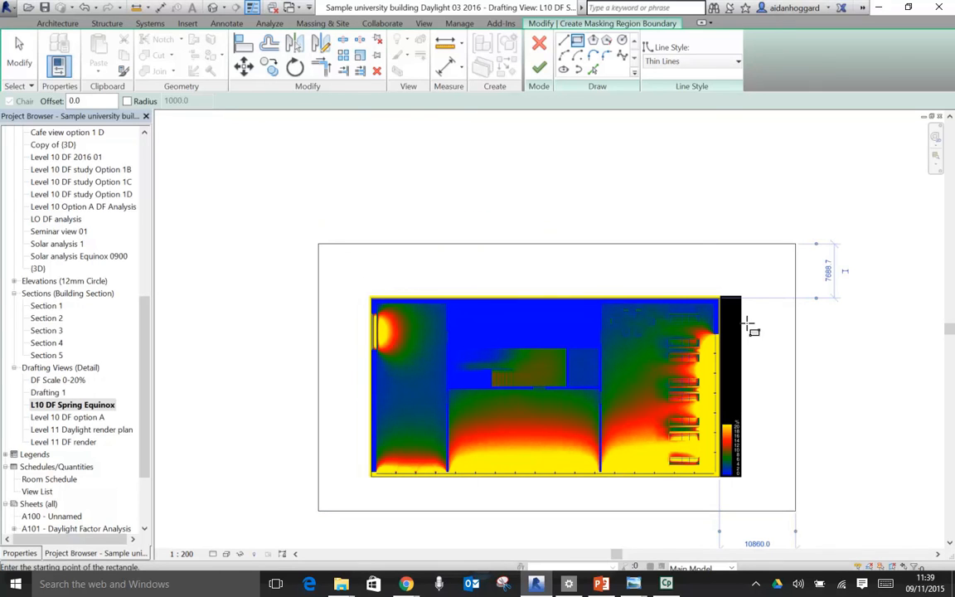
pyautogui.click(540, 67)
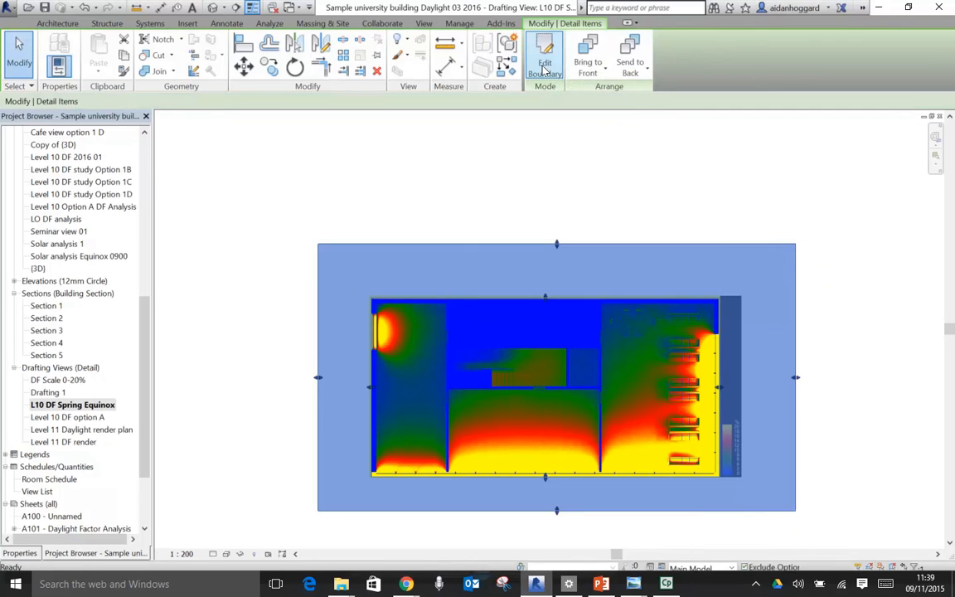
pyautogui.click(500, 183)
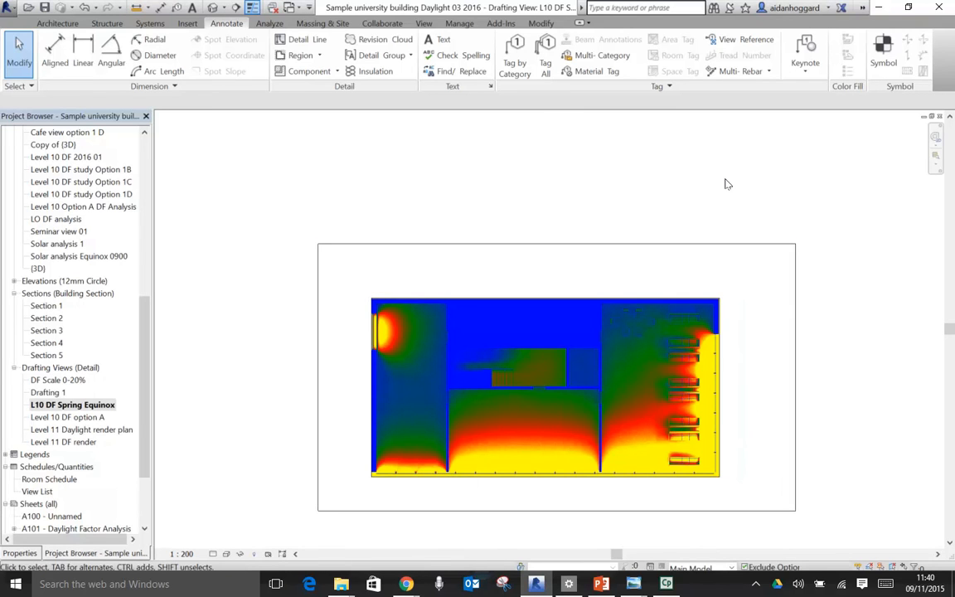
# - Tile the open views and maximise sheet A105 to check the masked render on it
pyautogui.press('w')
pyautogui.press('t')
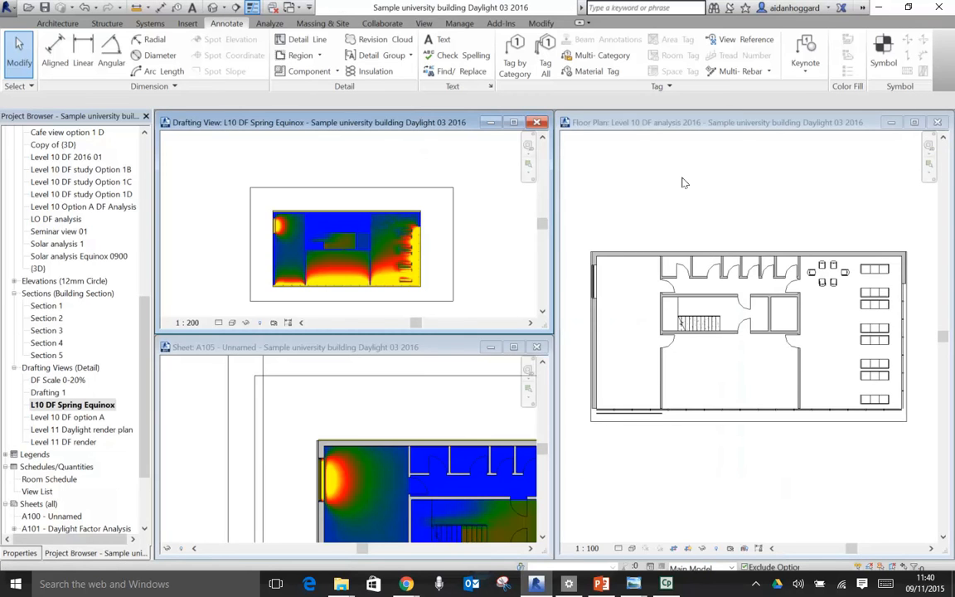
pyautogui.click(514, 347)
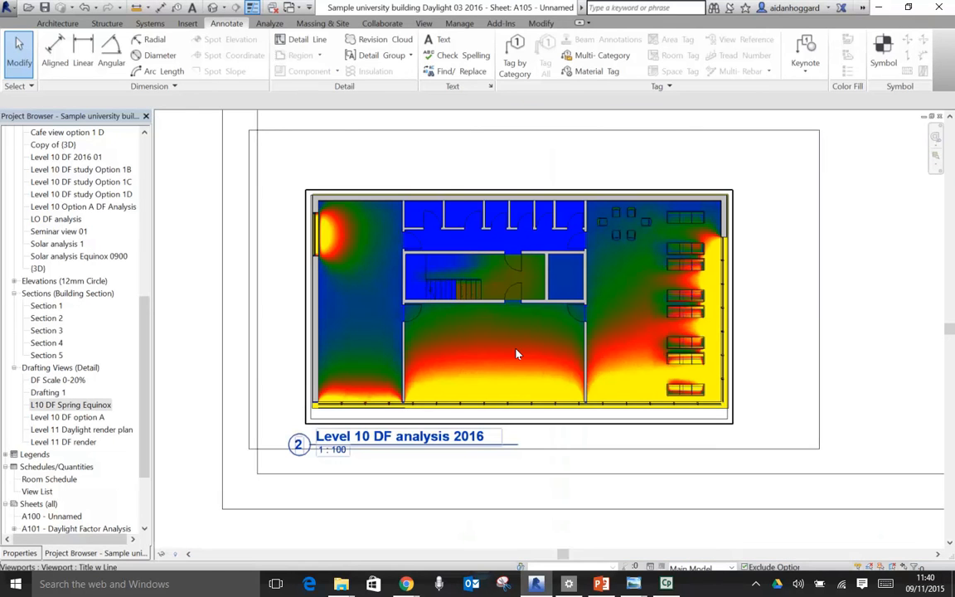
# - View all of sheet A105, then tile the open views and maximise the L10 DF Spring Equinox drafting view
pyautogui.press('z')
pyautogui.press('a')
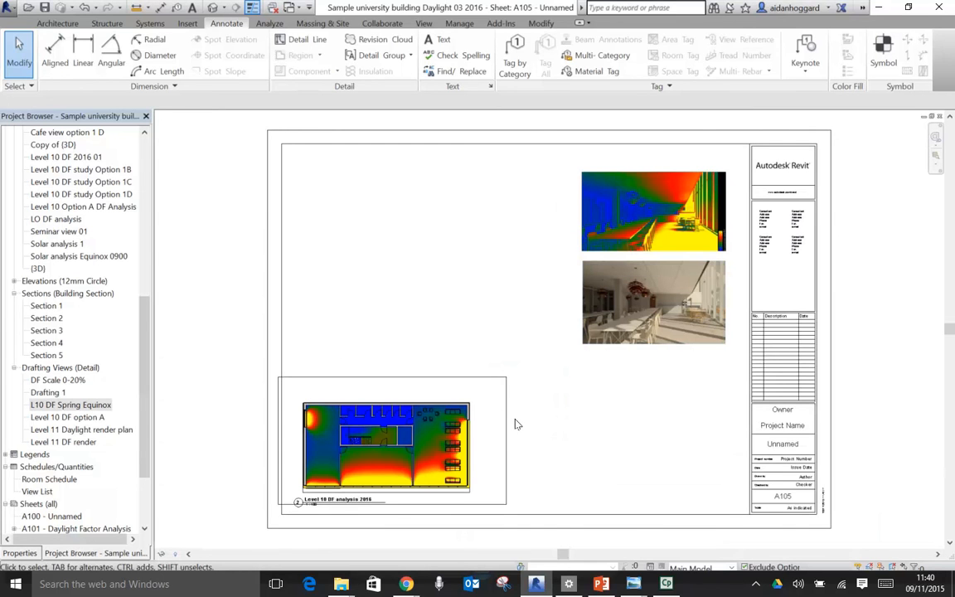
pyautogui.press('w')
pyautogui.press('t')
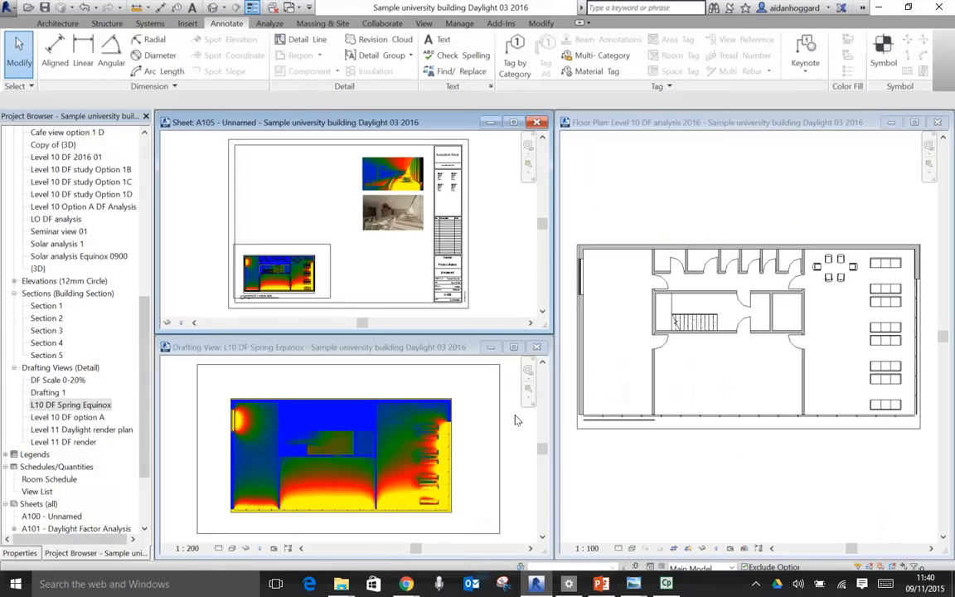
pyautogui.click(518, 349)
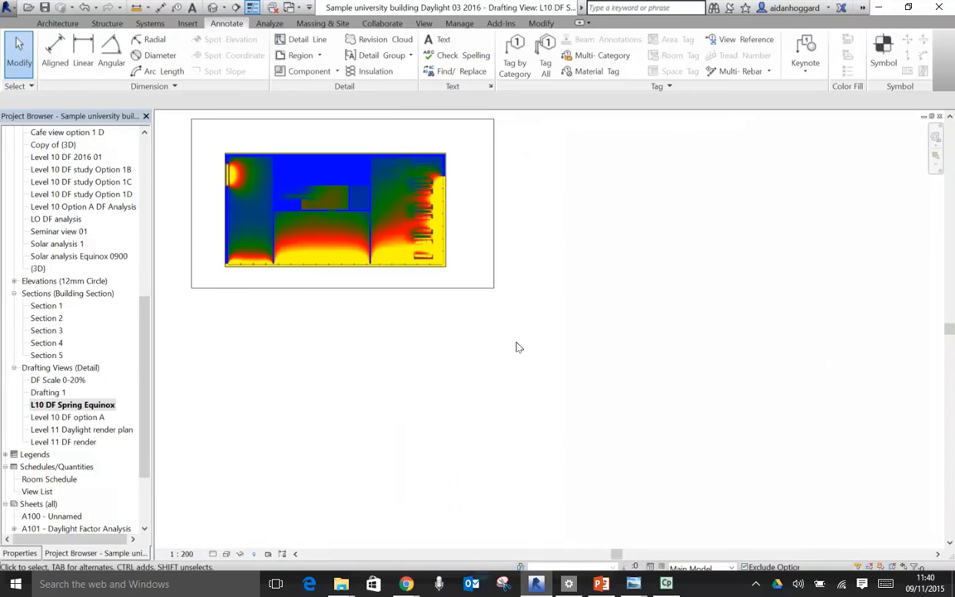
# - Edit the masking region's boundary, set all its sketch lines to the <Invisible lines> style and finish the edit
pyautogui.click(475, 282)
pyautogui.moveTo(578, 270); pyautogui.dragTo(612, 371, button='middle')
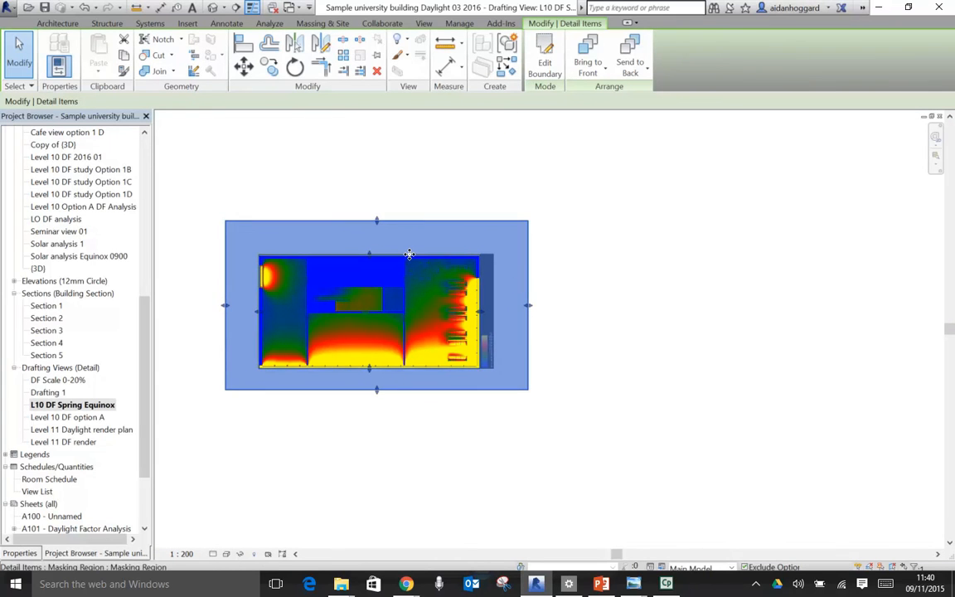
pyautogui.click(547, 52)
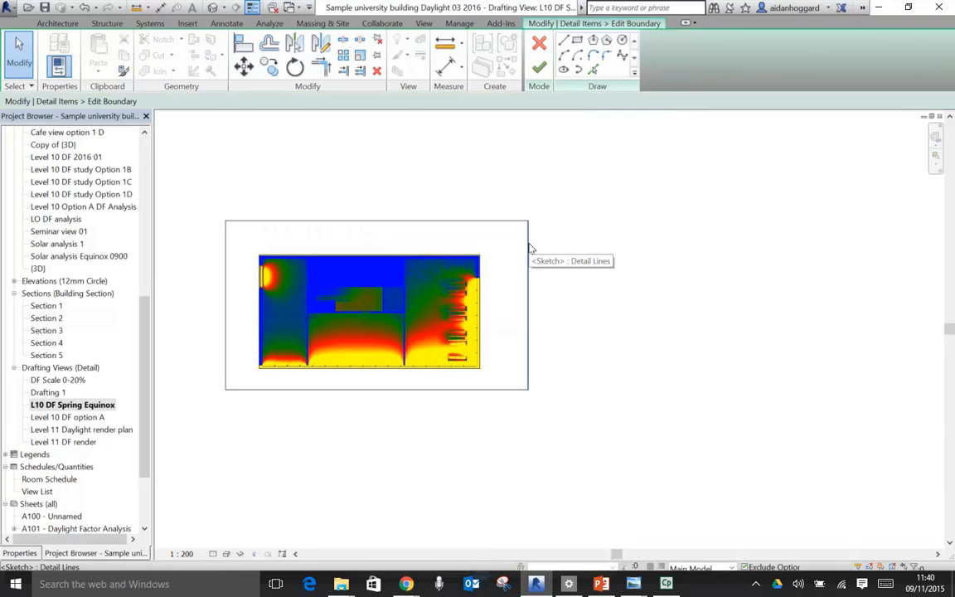
pyautogui.moveTo(191, 164)
pyautogui.mouseDown()
pyautogui.moveTo(543, 364)
pyautogui.moveTo(646, 466)
pyautogui.mouseUp()
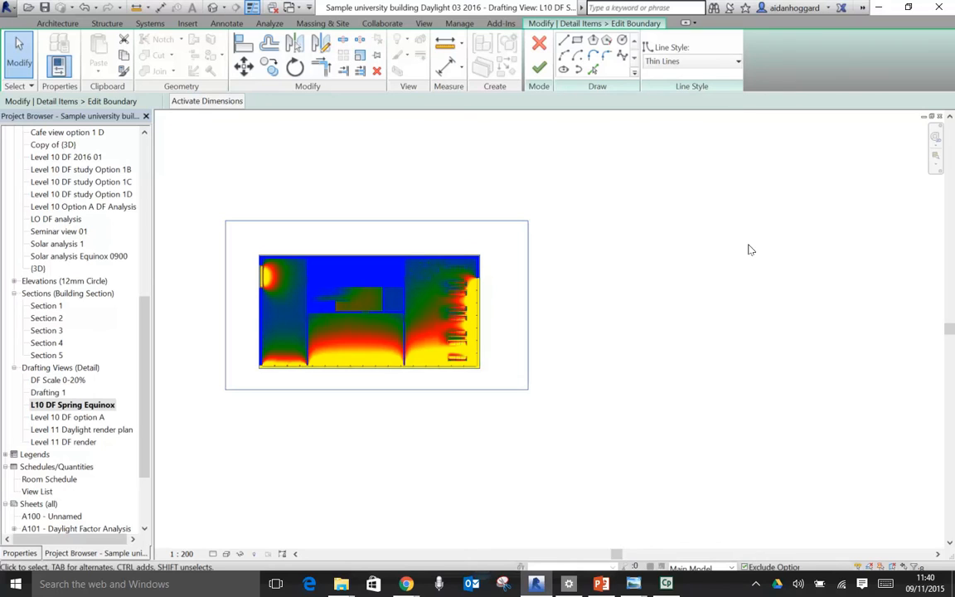
pyautogui.click(737, 63)
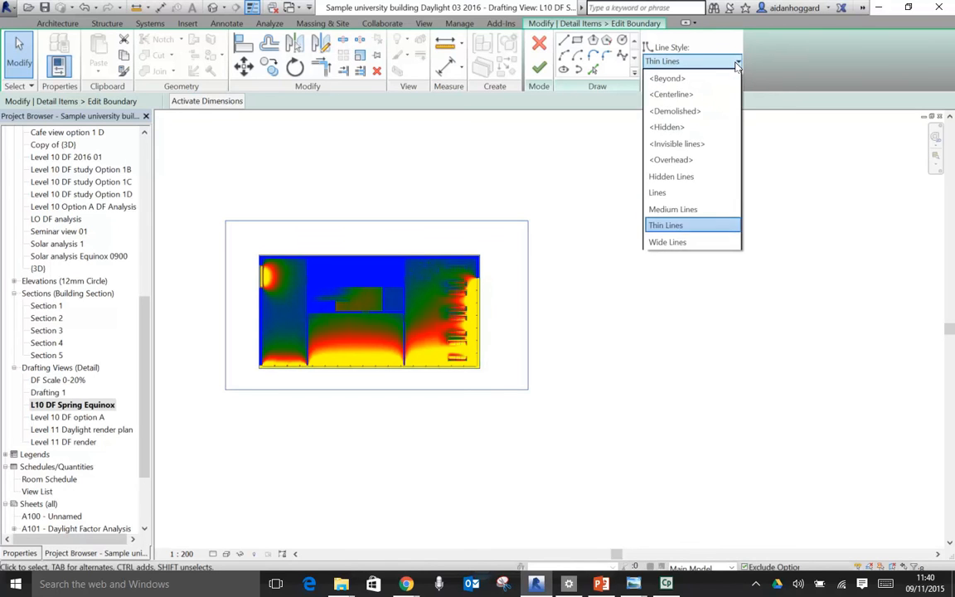
pyautogui.click(695, 144)
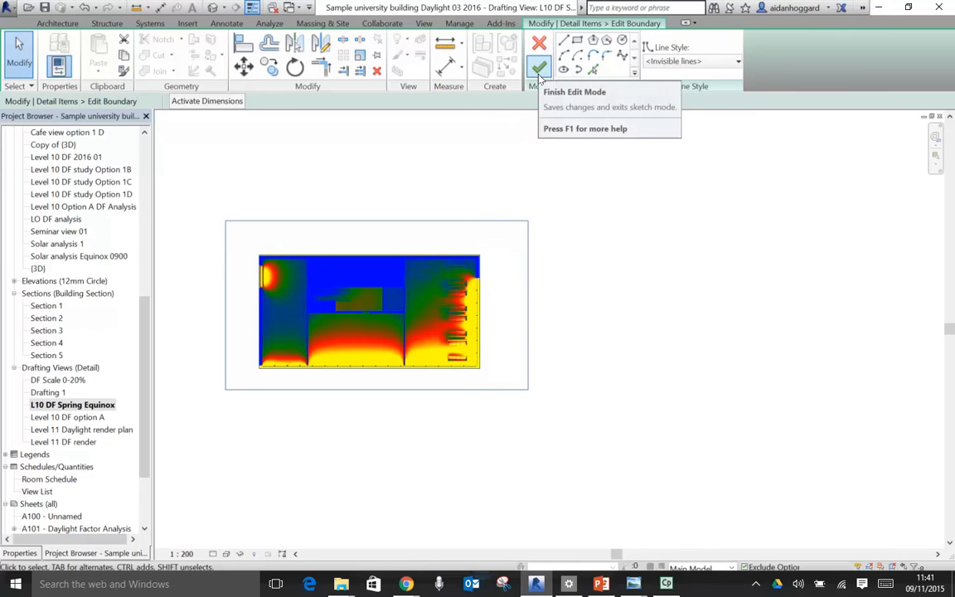
pyautogui.click(539, 70)
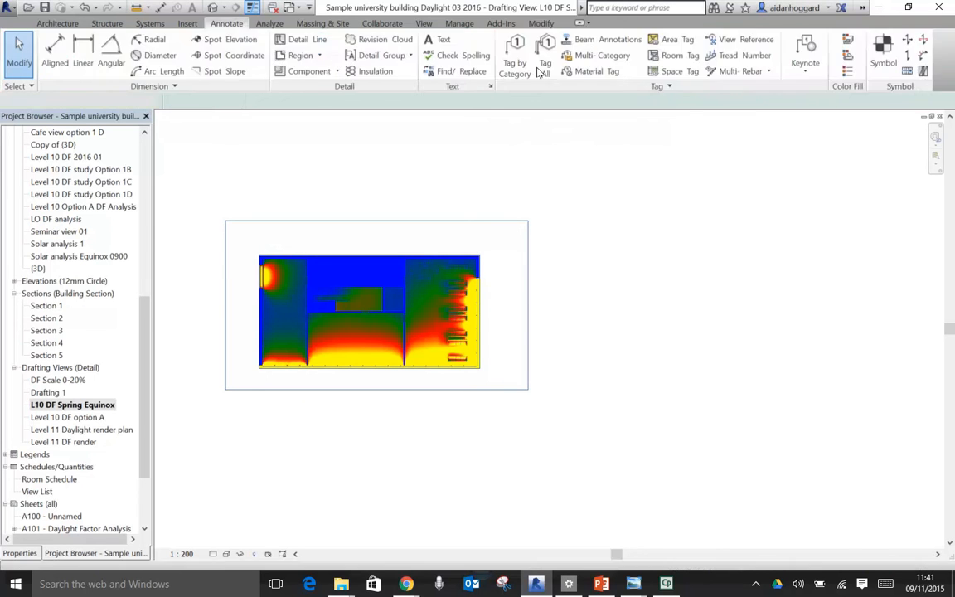
pyautogui.click(605, 285)
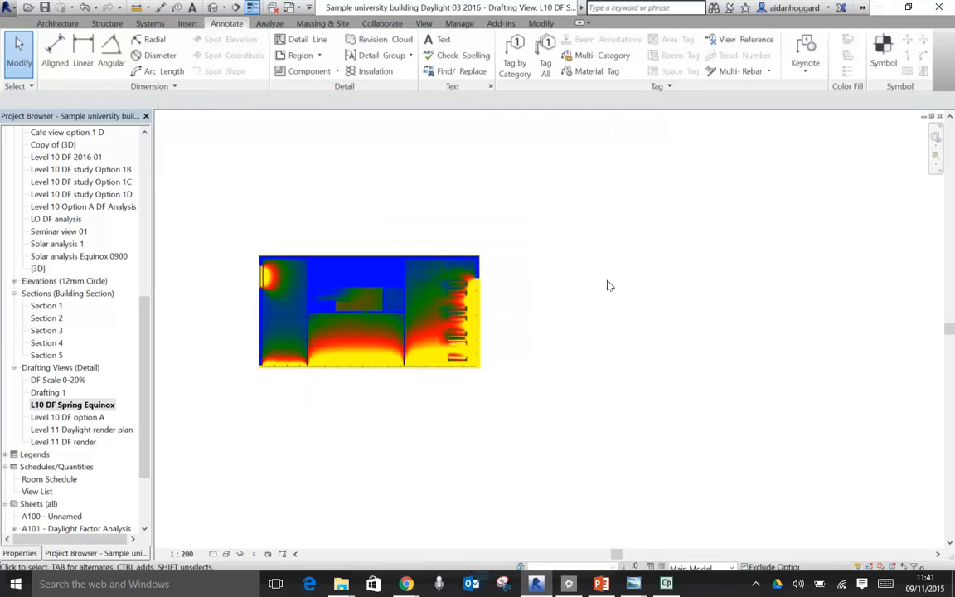
# - Tile the views, maximise sheet A105 and check the Level 10 DF analysis 2016 plan with its borderless mask
pyautogui.press('w')
pyautogui.press('t')
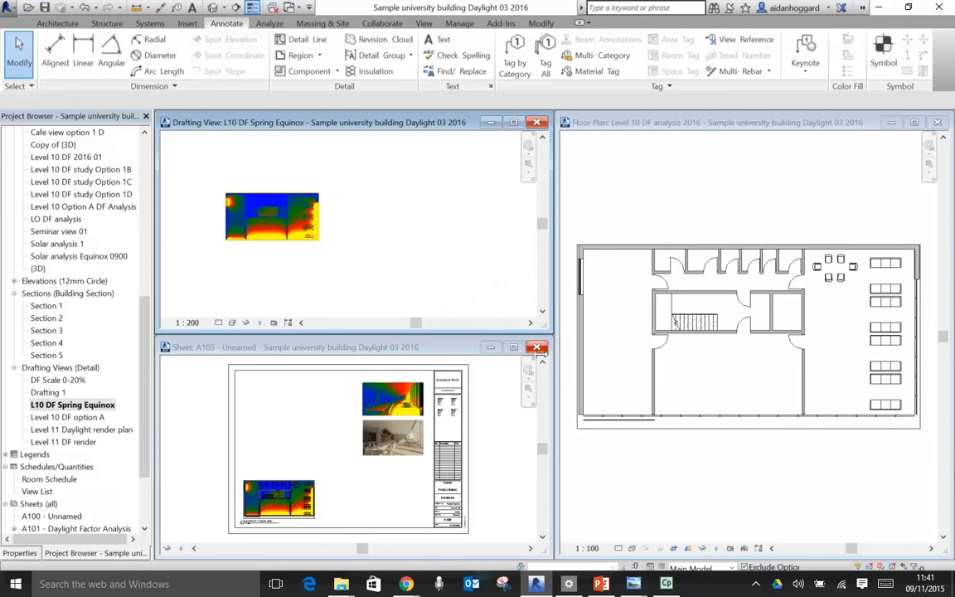
pyautogui.click(513, 347)
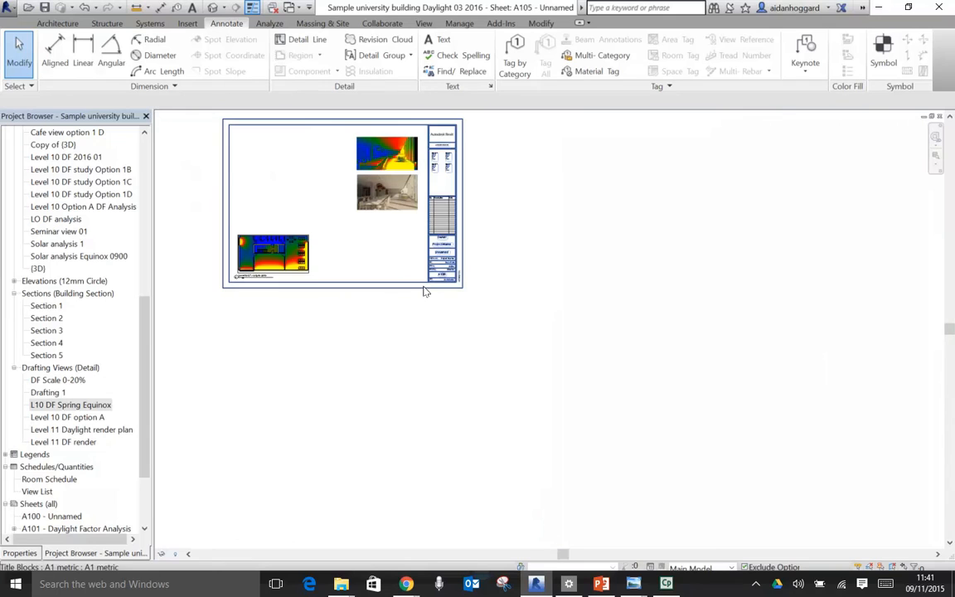
pyautogui.press('z')
pyautogui.press('f')
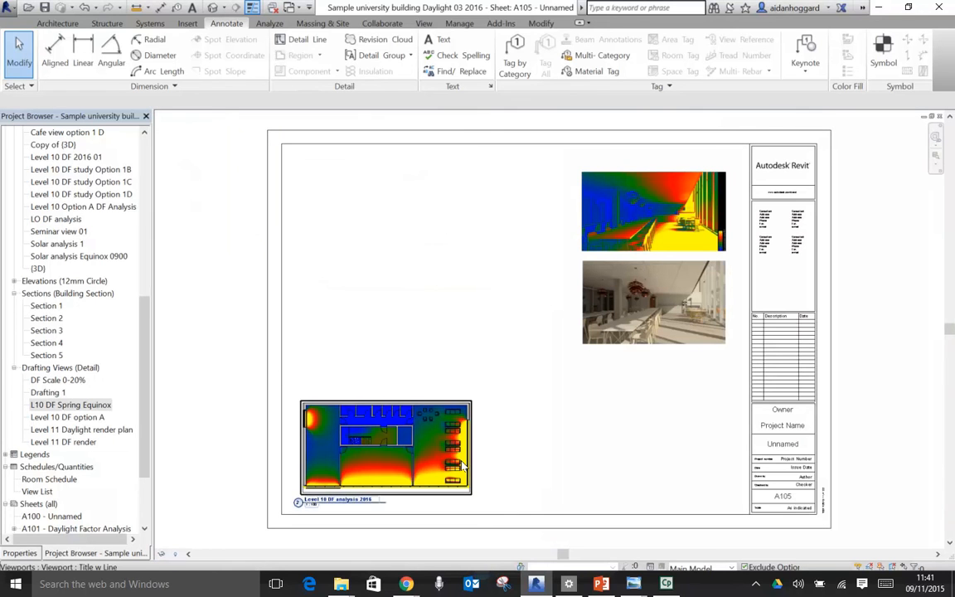
pyautogui.scroll(5, 485, 446)
pyautogui.scroll(-2, 568, 450)
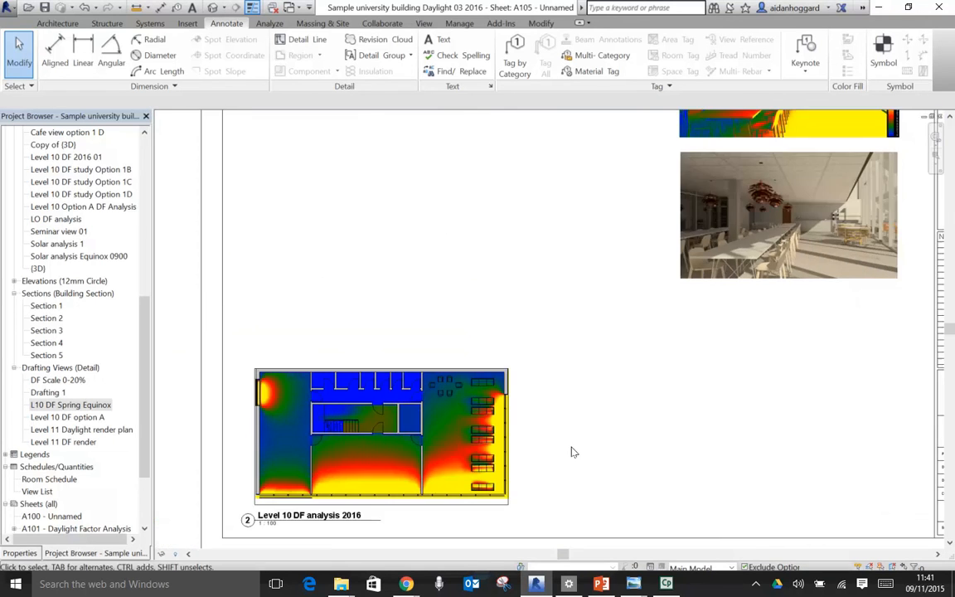
pyautogui.scroll(-2, 572, 450)
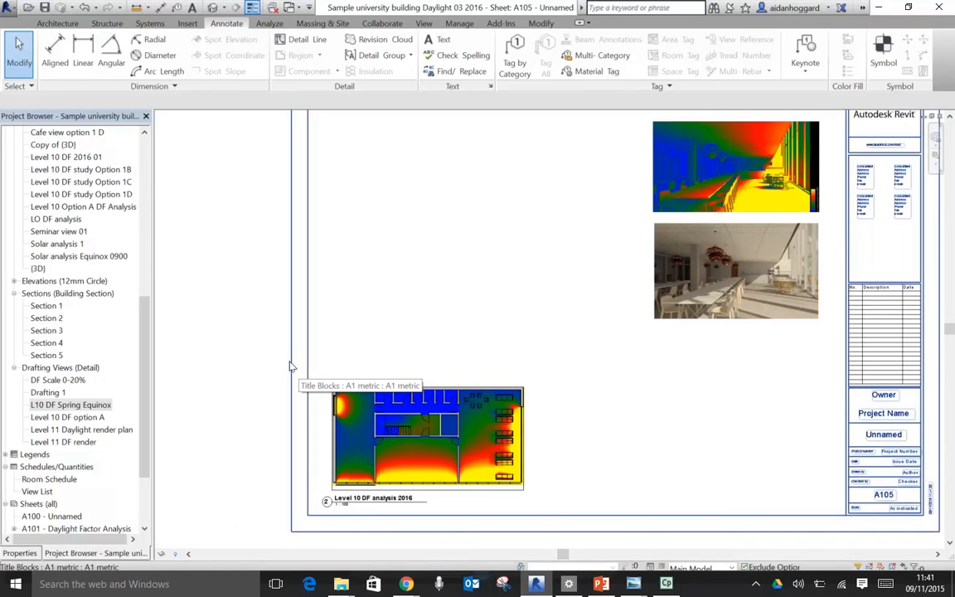
# - Duplicate the L10 DF Spring Equinox drafting view with detailing
pyautogui.click(52, 406)
pyautogui.doubleClick(56, 406)
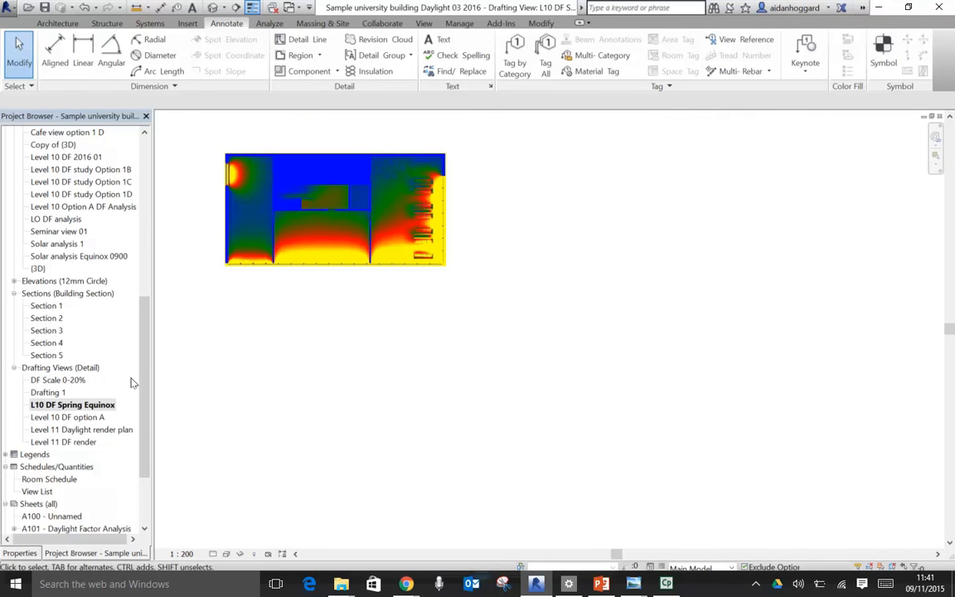
pyautogui.rightClick(73, 408)
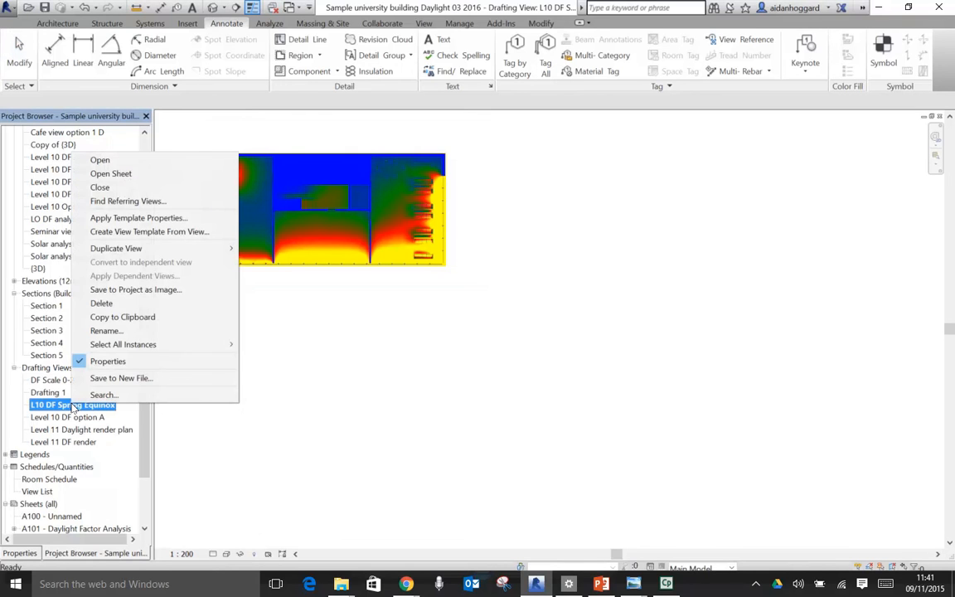
pyautogui.moveTo(145, 249)
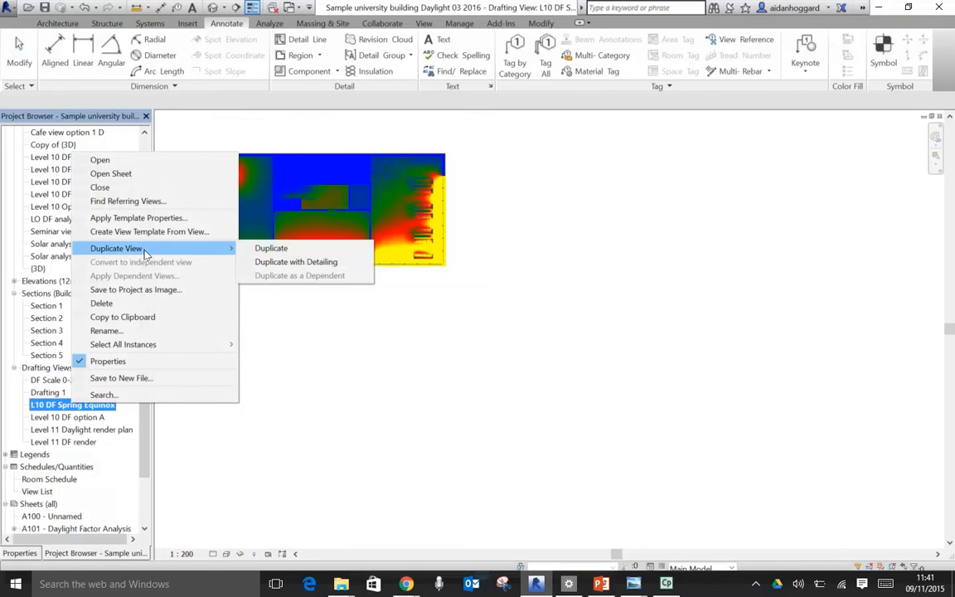
pyautogui.click(296, 262)
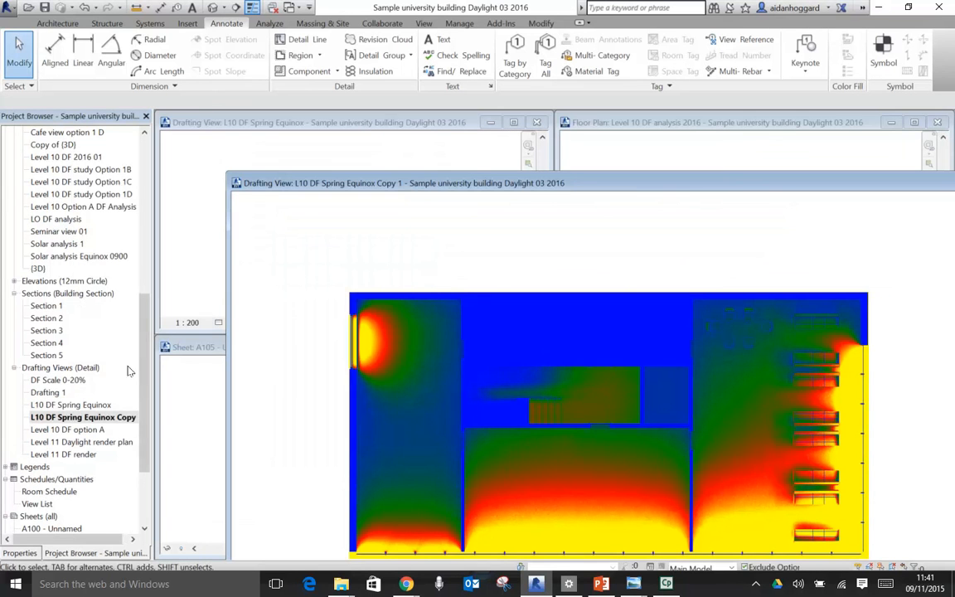
# - Rename the duplicated drafting view as DF KEY
pyautogui.click(102, 418)
pyautogui.rightClick(102, 419)
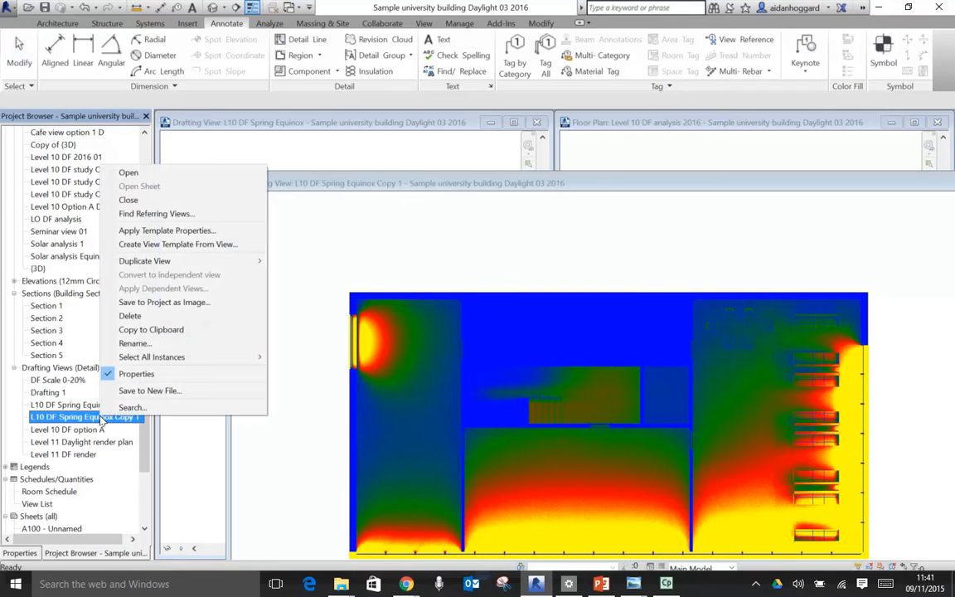
pyautogui.click(133, 343)
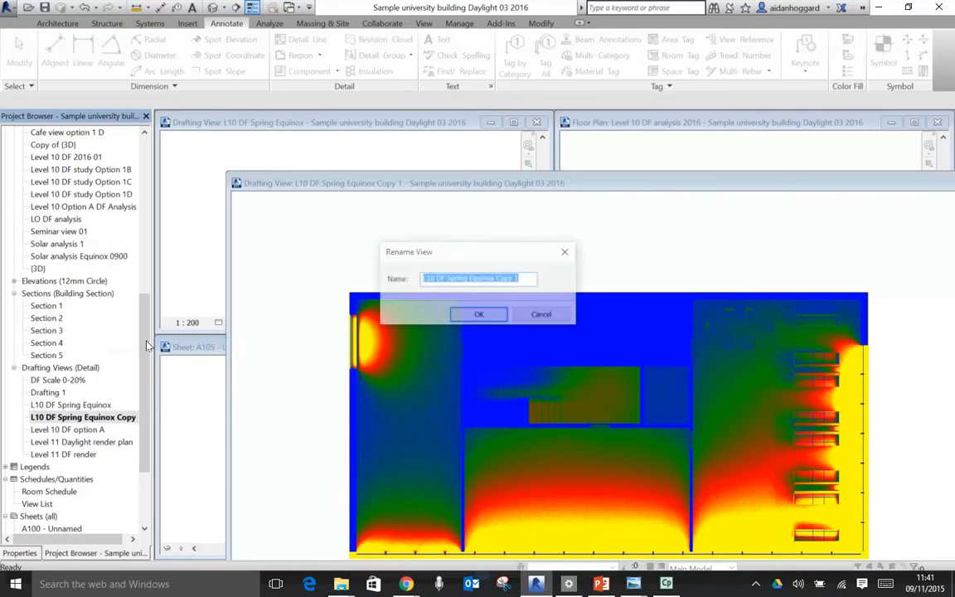
pyautogui.click(469, 278)
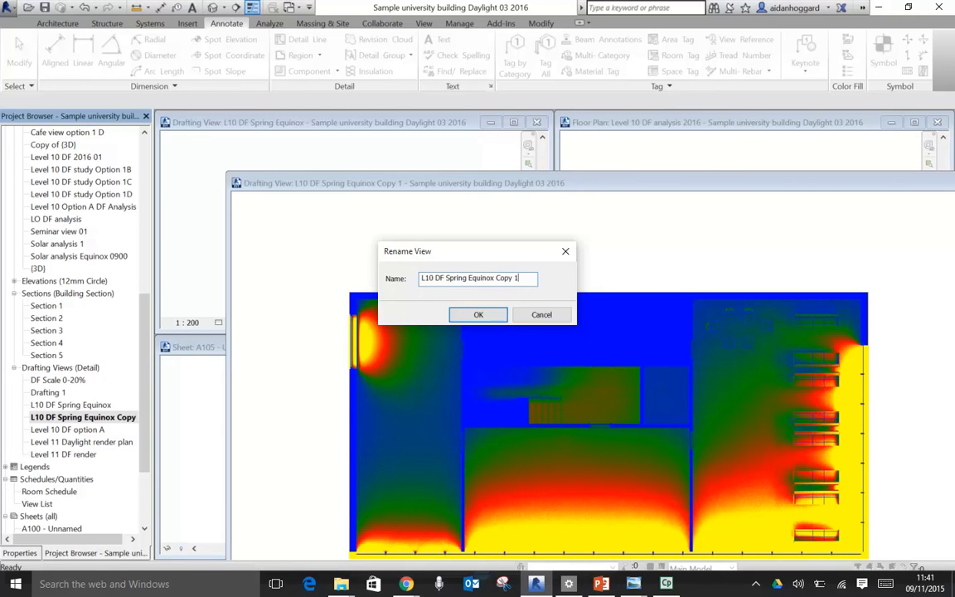
pyautogui.hotkey('ctrl', 'a')
pyautogui.write('DF')
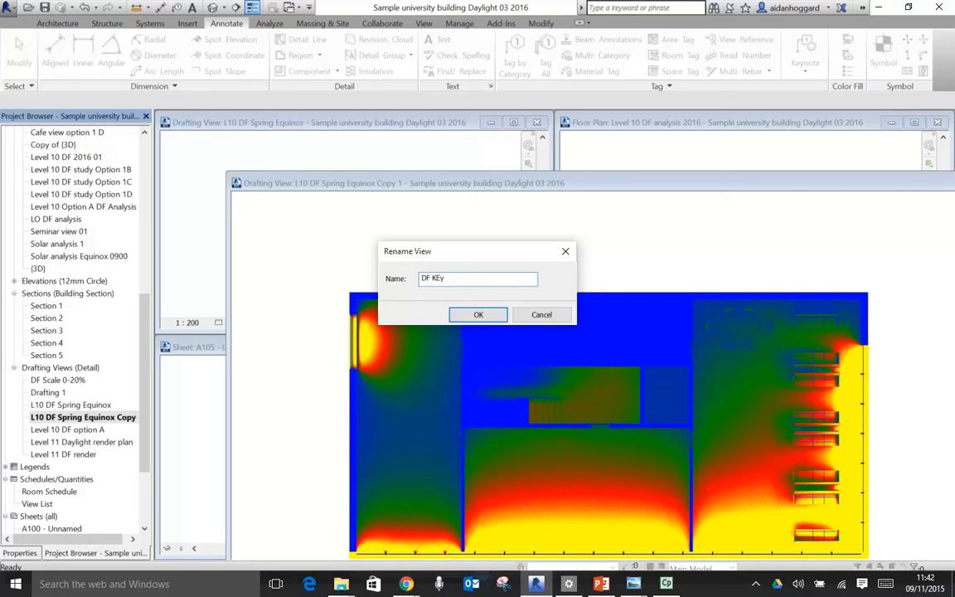
pyautogui.write('KEY')
pyautogui.click(479, 314)
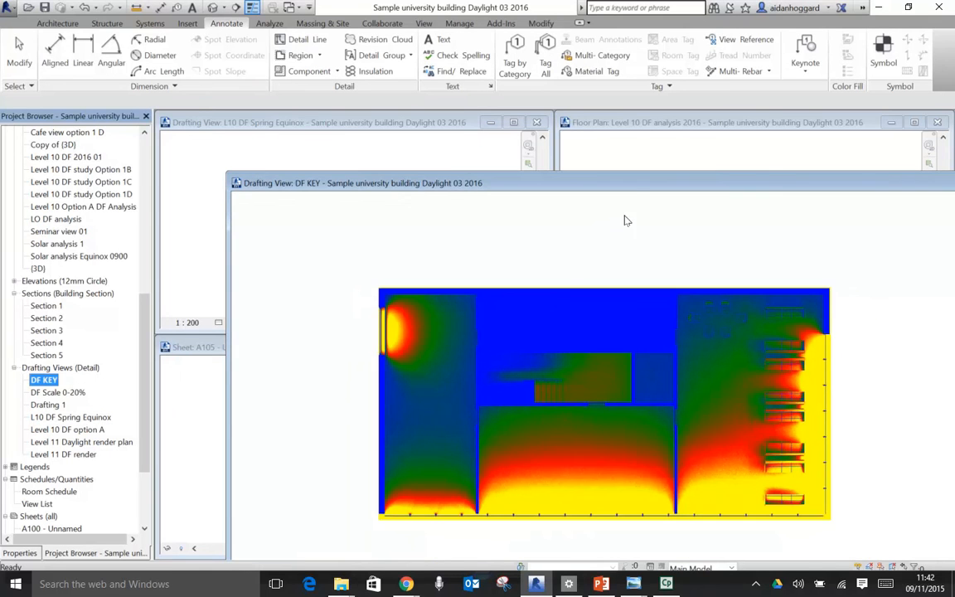
# - Maximise DF KEY and move the mask opening off the plan onto the black scale strip, about 6860 mm wide, and finish the boundary
pyautogui.doubleClick(628, 187)
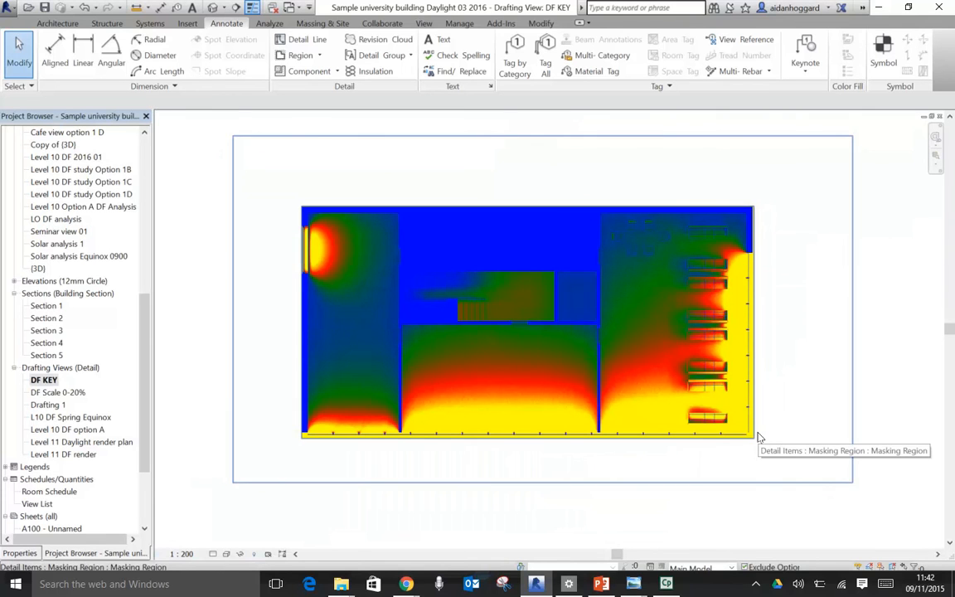
pyautogui.click(854, 154)
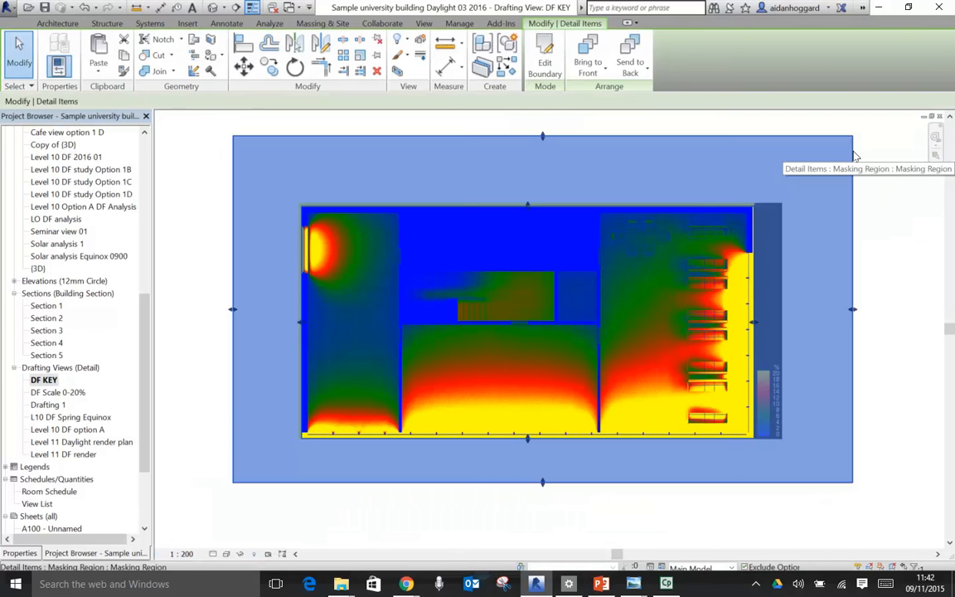
pyautogui.click(550, 48)
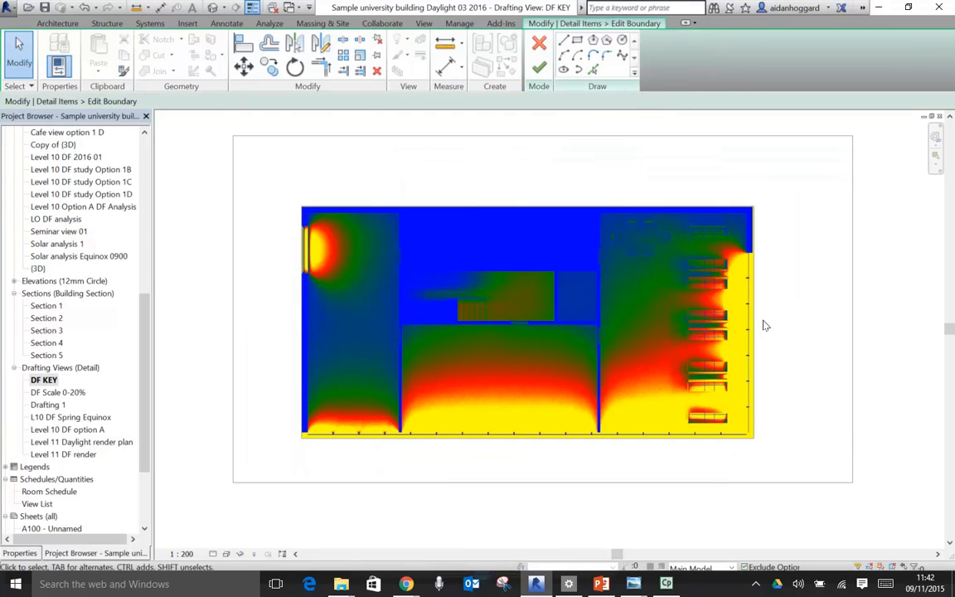
pyautogui.click(757, 323)
pyautogui.moveTo(759, 323); pyautogui.dragTo(813, 328)
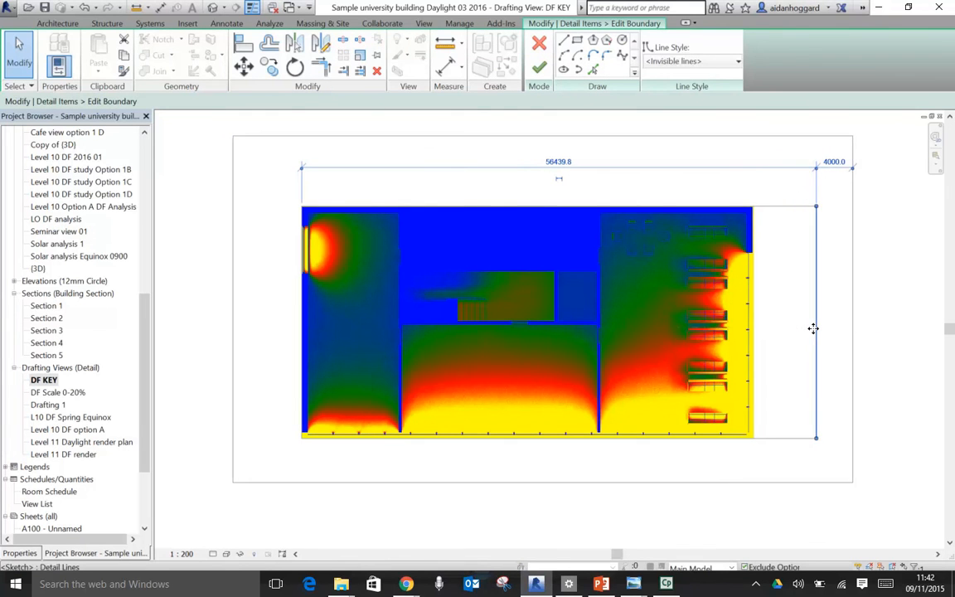
pyautogui.click(298, 321)
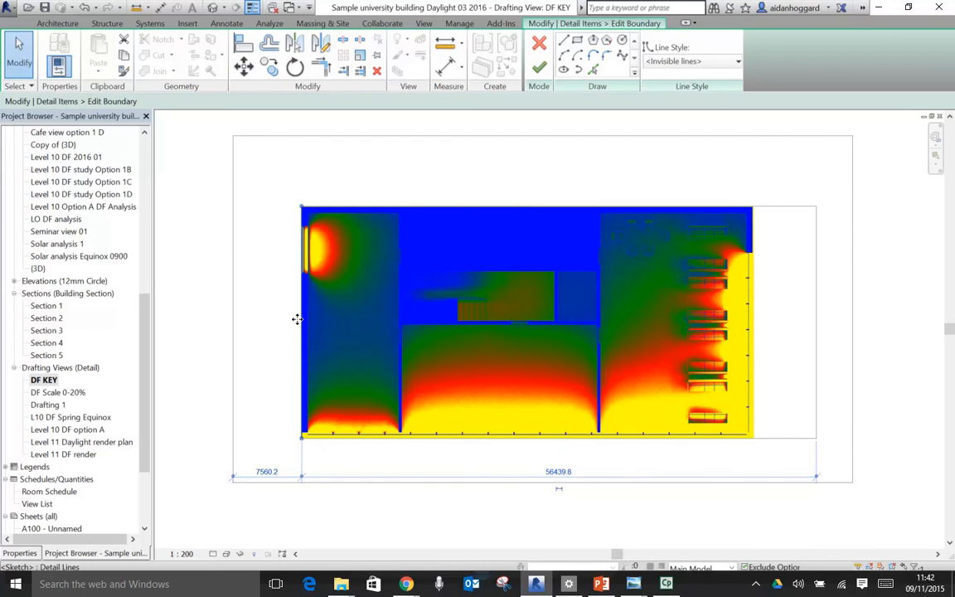
pyautogui.moveTo(347, 332); pyautogui.dragTo(749, 365)
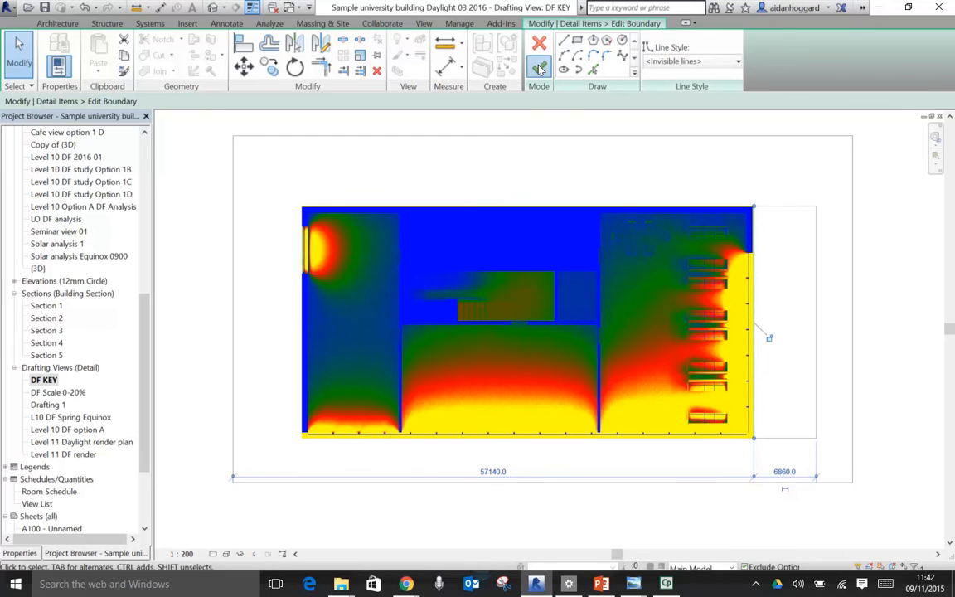
pyautogui.click(538, 70)
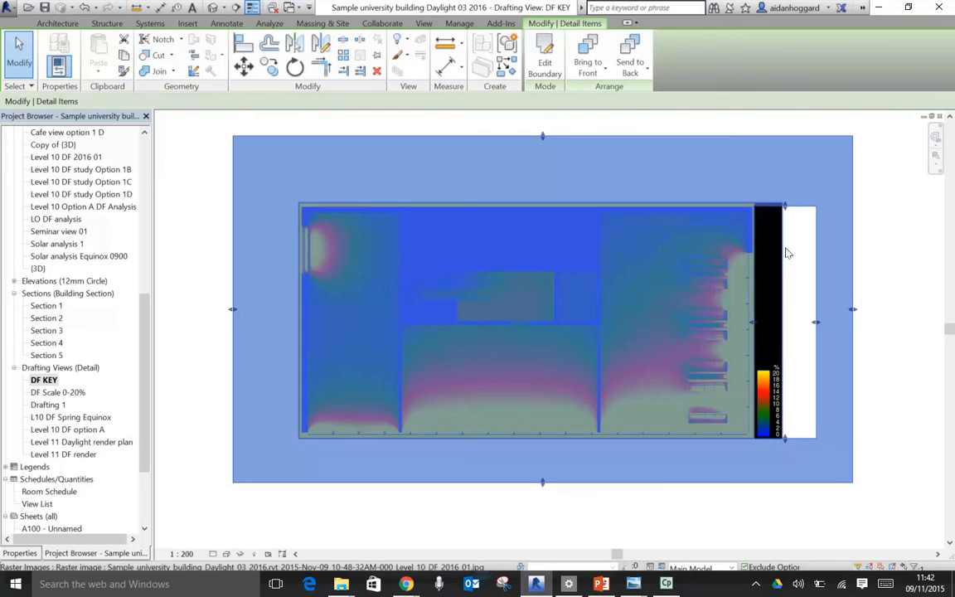
# - Narrow the mask opening by pulling its outer vertical edge in to the right side of the black scale strip
pyautogui.scroll(3, 835, 395)
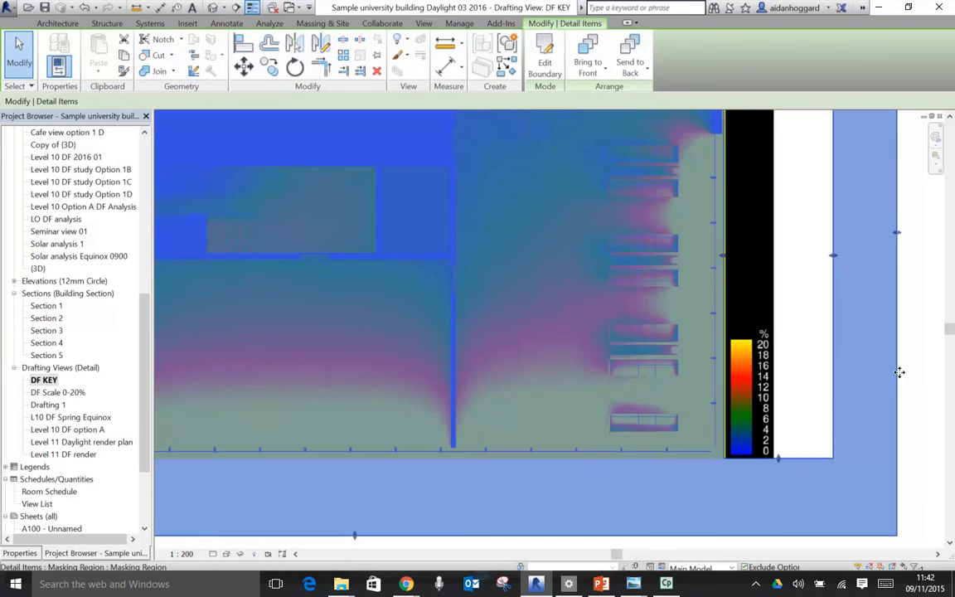
pyautogui.press('Escape')
pyautogui.scroll(-2, 925, 375)
pyautogui.moveTo(861, 362); pyautogui.dragTo(780, 382, button='middle')
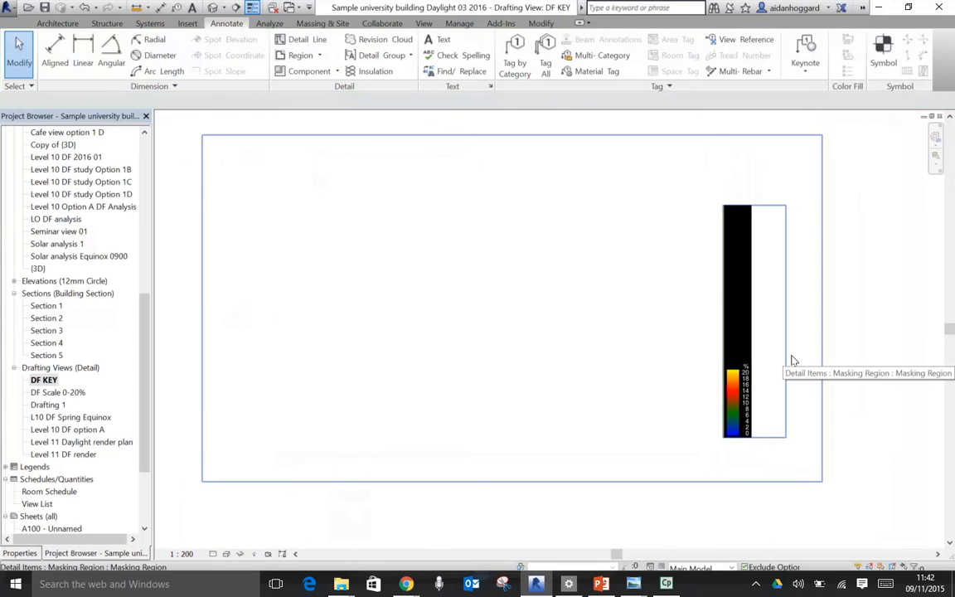
pyautogui.click(785, 347)
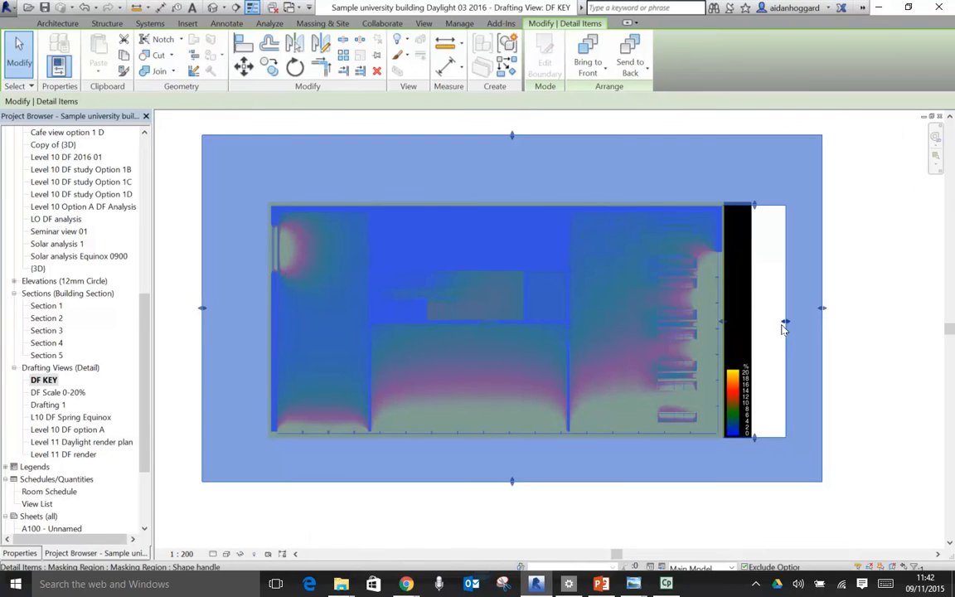
pyautogui.scroll(2, 786, 325)
pyautogui.moveTo(787, 324); pyautogui.dragTo(732, 325)
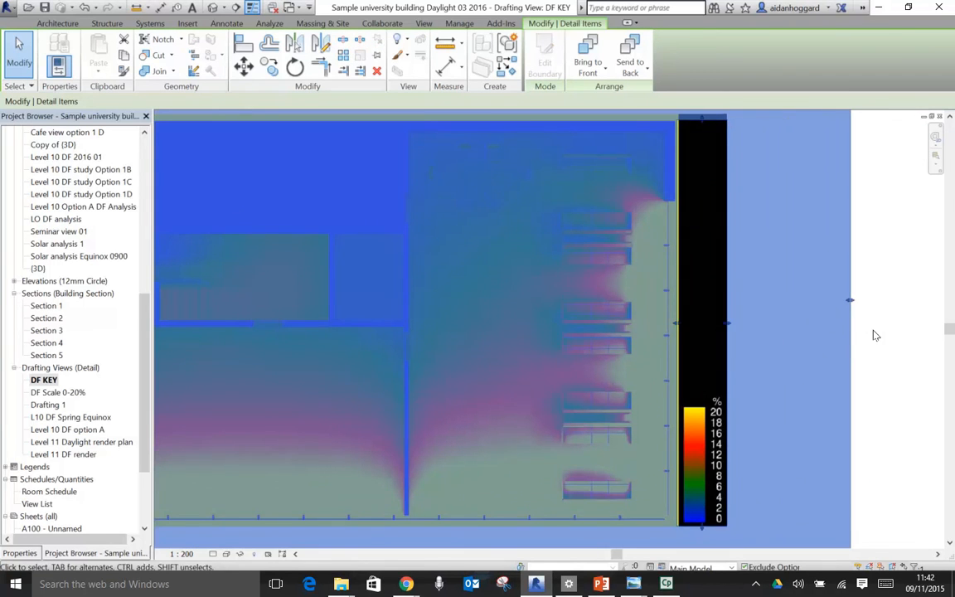
# - Lower the upper edge of the DF KEY mask opening to just above the colour scale's % label
pyautogui.click(870, 335)
pyautogui.scroll(-2, 871, 337)
pyautogui.scroll(-1, 845, 337)
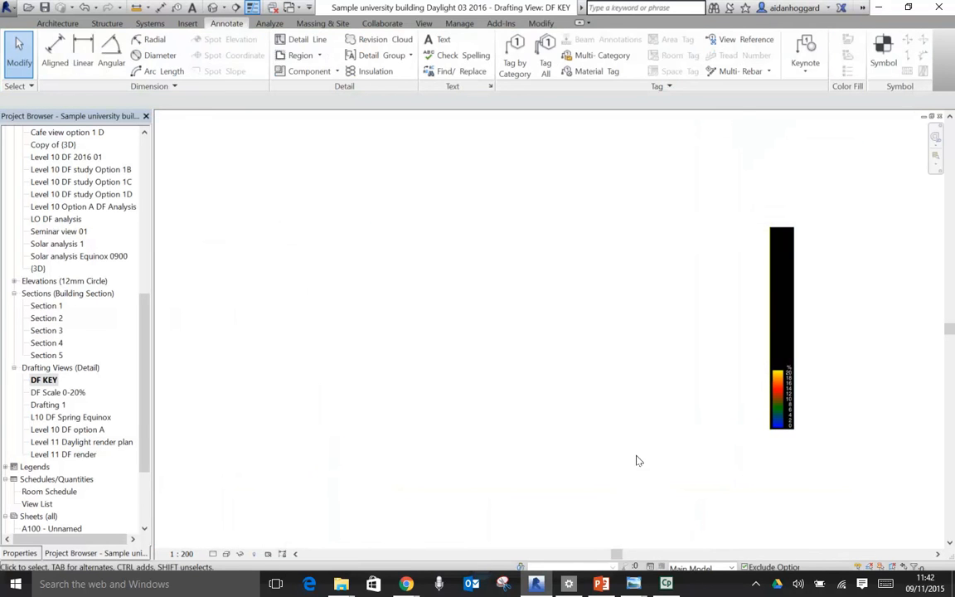
pyautogui.scroll(2, 747, 356)
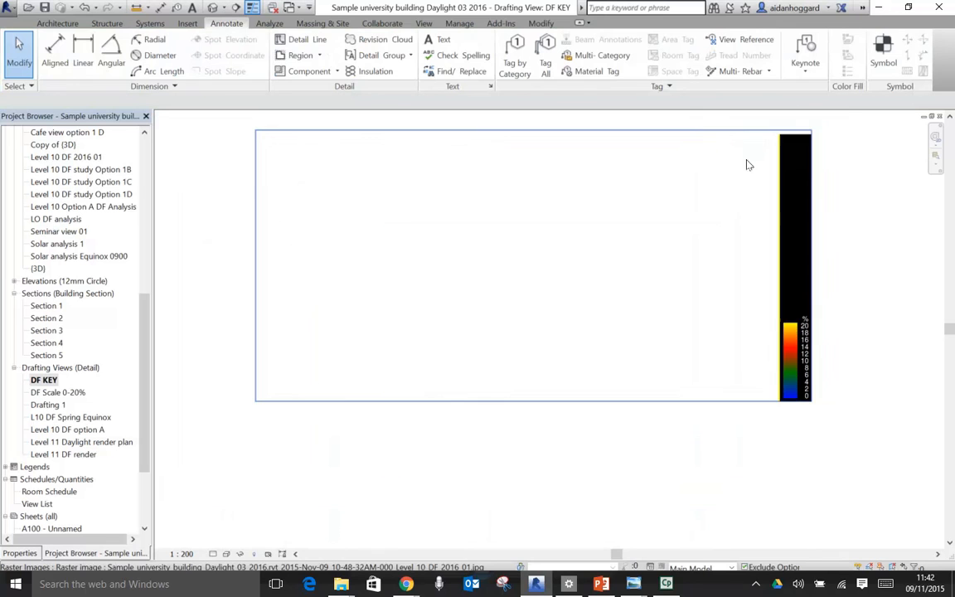
pyautogui.click(746, 130)
pyautogui.press('Delete')
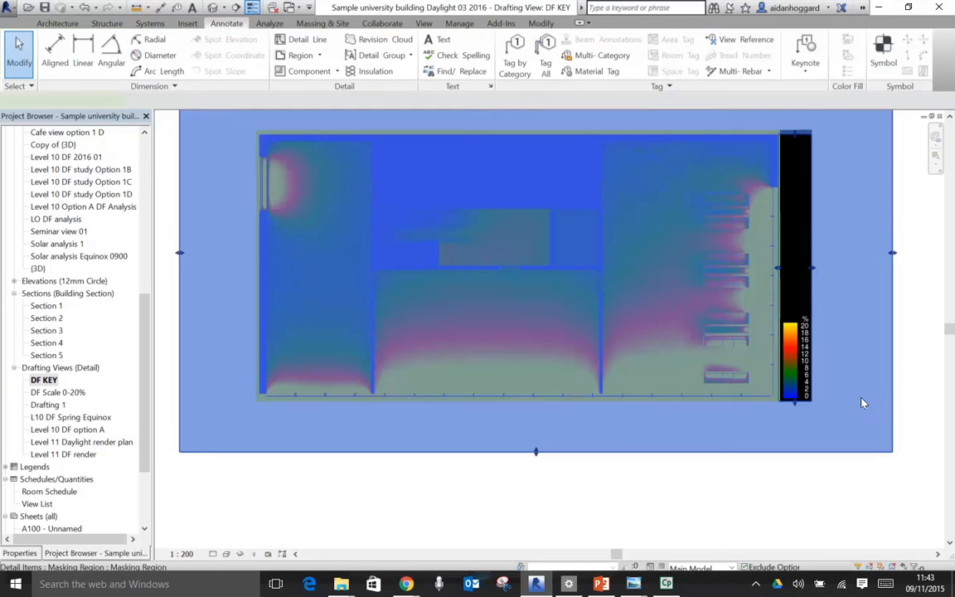
pyautogui.click(862, 400)
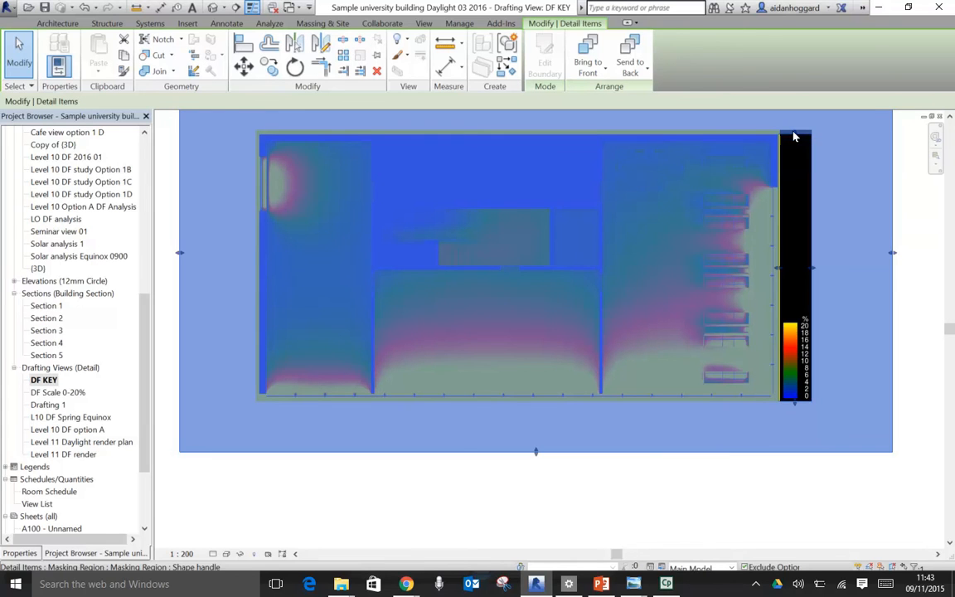
pyautogui.moveTo(796, 133); pyautogui.dragTo(802, 308)
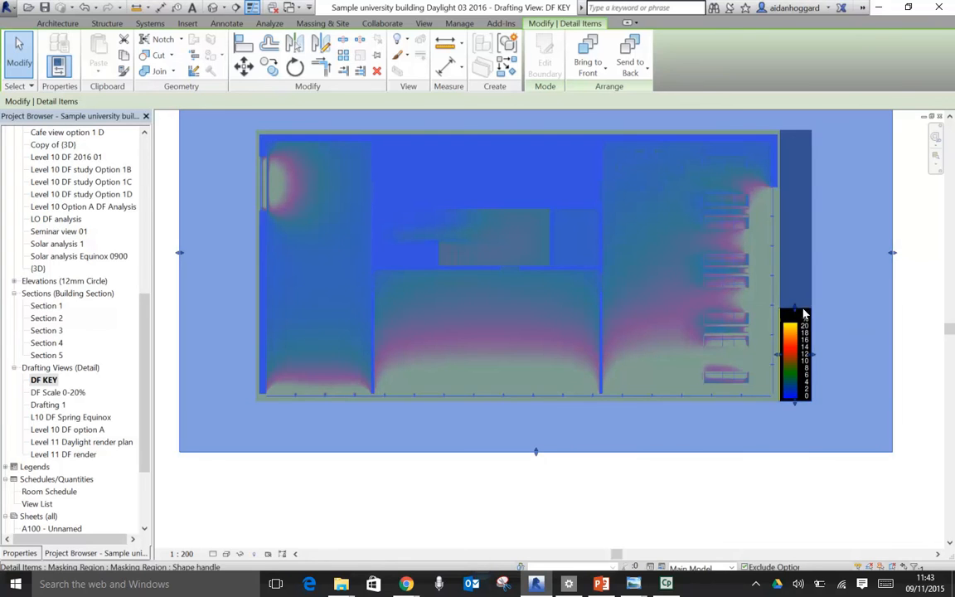
pyautogui.click(810, 497)
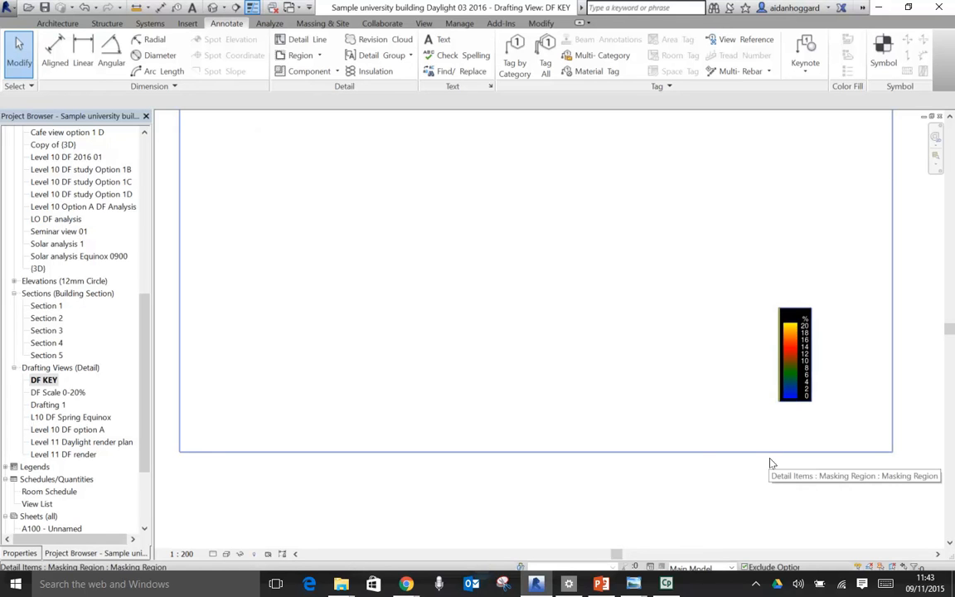
# - Close the L10 DF Spring Equinox and Level 10 DF analysis 2016 views, and tile DF KEY beside sheet A105, zoomed to fit
pyautogui.press('w')
pyautogui.press('t')
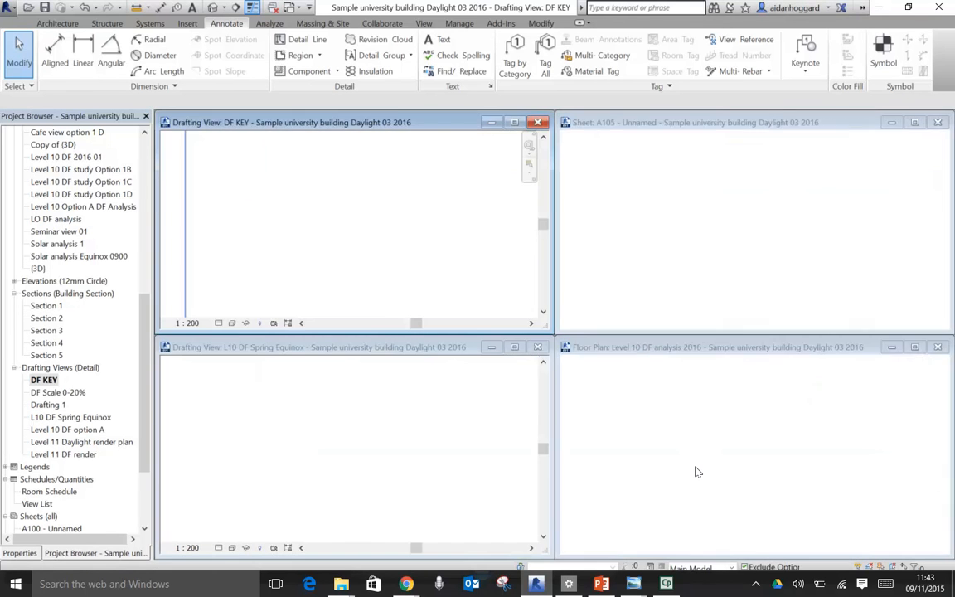
pyautogui.click(539, 348)
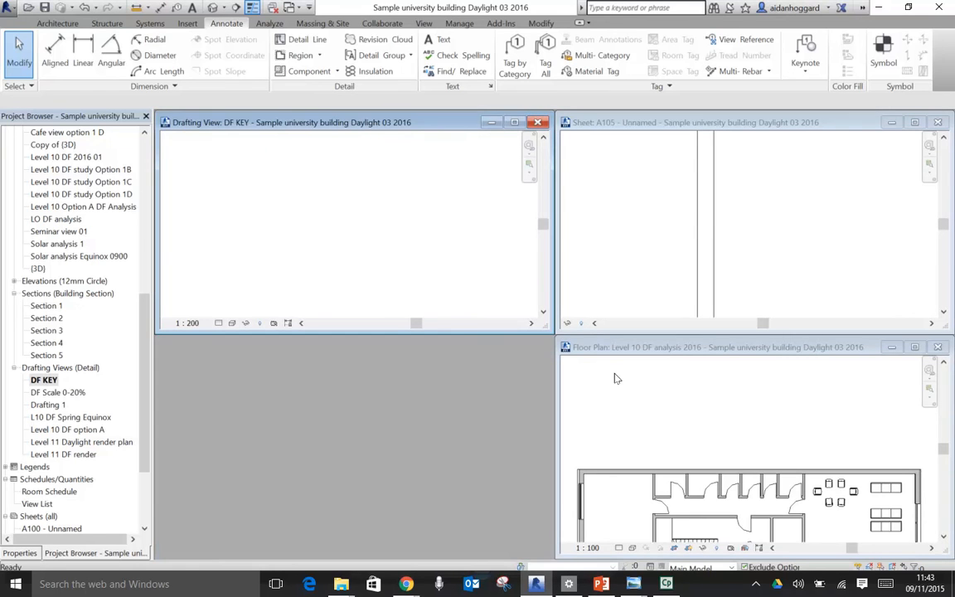
pyautogui.click(938, 346)
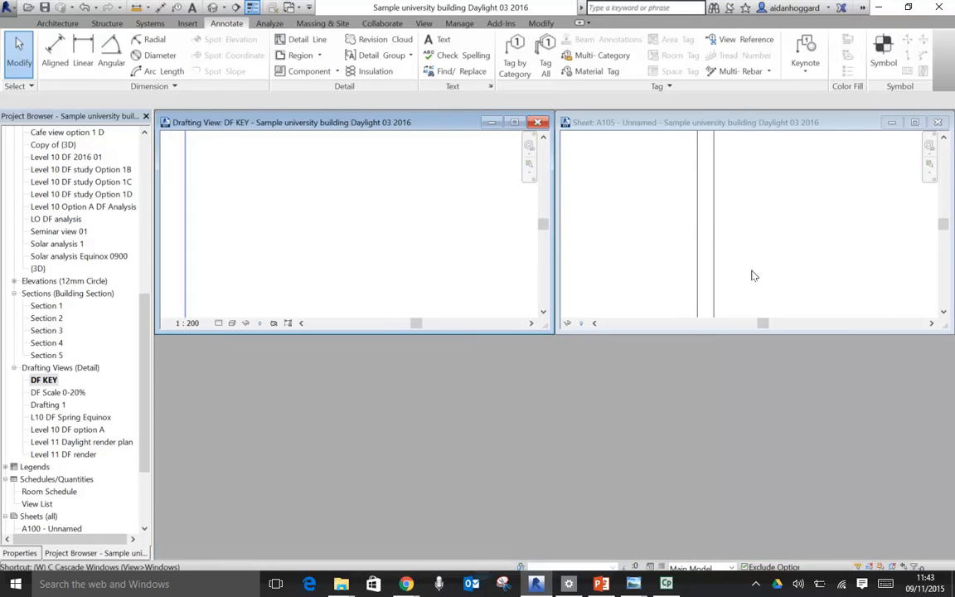
pyautogui.press('w')
pyautogui.press('t')
pyautogui.press('z')
pyautogui.press('a')
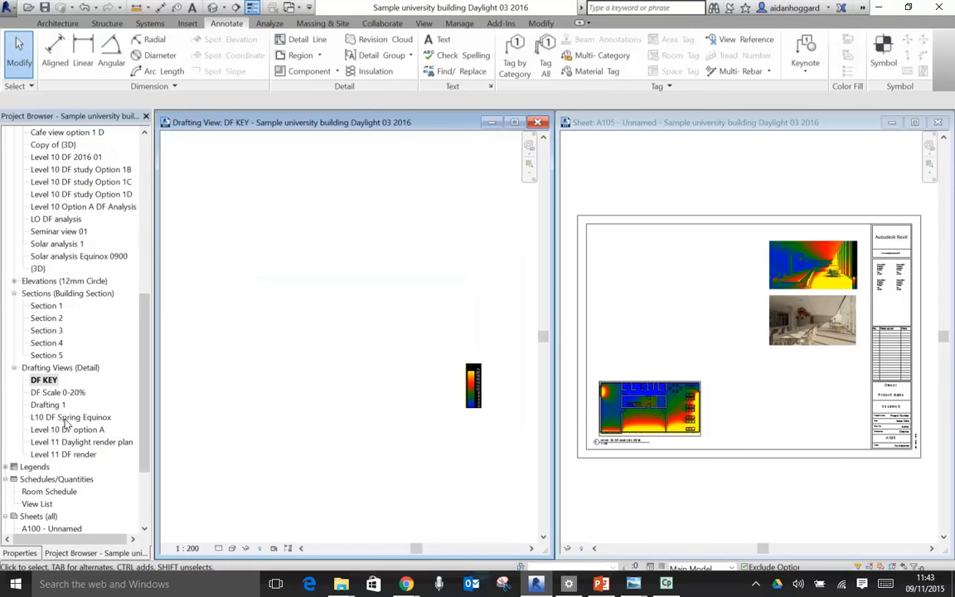
# - Place the DF KEY drafting view on sheet A105 between the Level 10 plan and the title block
pyautogui.click(44, 380)
pyautogui.moveTo(250, 418); pyautogui.dragTo(661, 375)
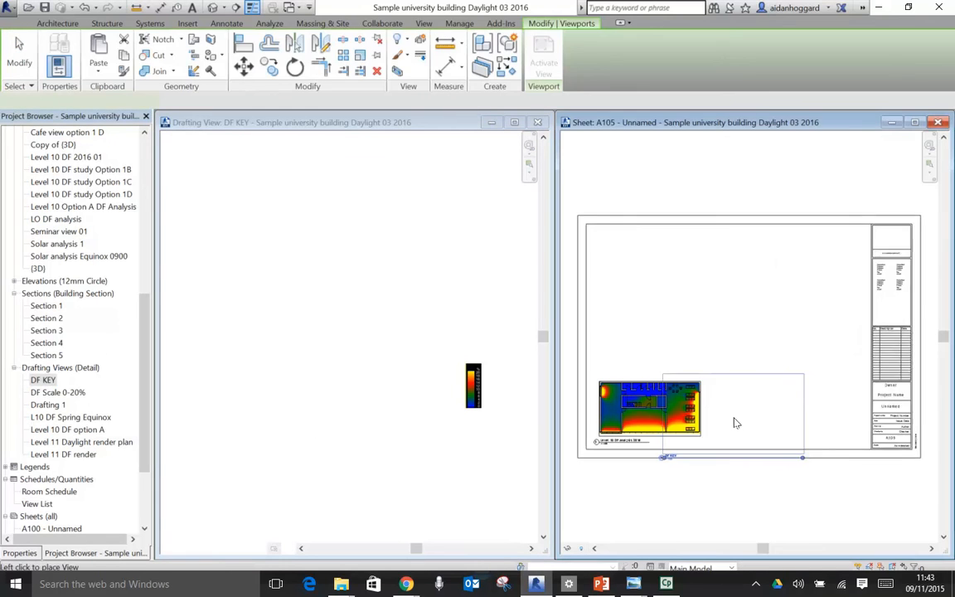
pyautogui.click(781, 393)
pyautogui.scroll(5, 832, 409)
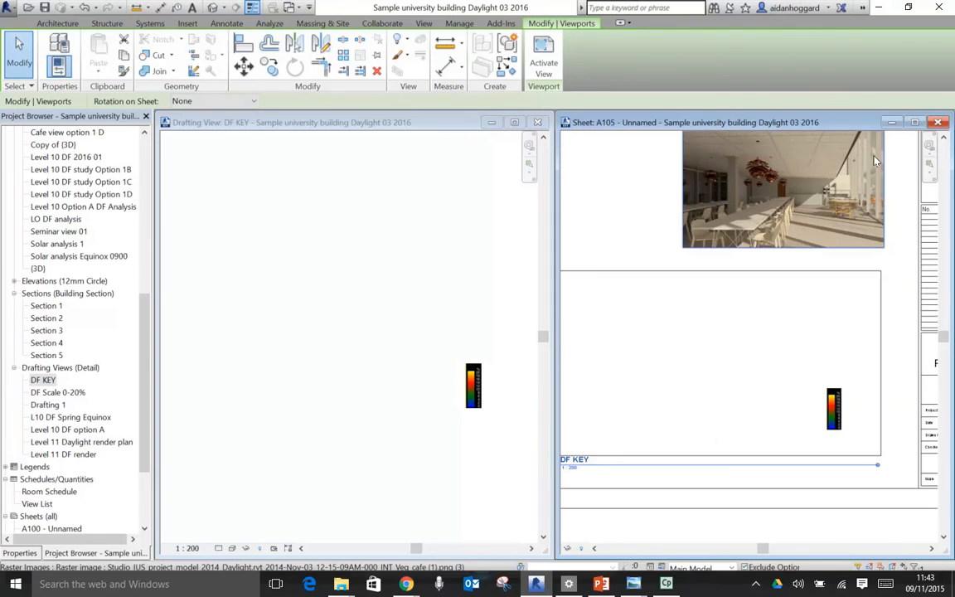
# - Maximise sheet A105 and set the DF KEY viewport type to No Title
pyautogui.click(913, 123)
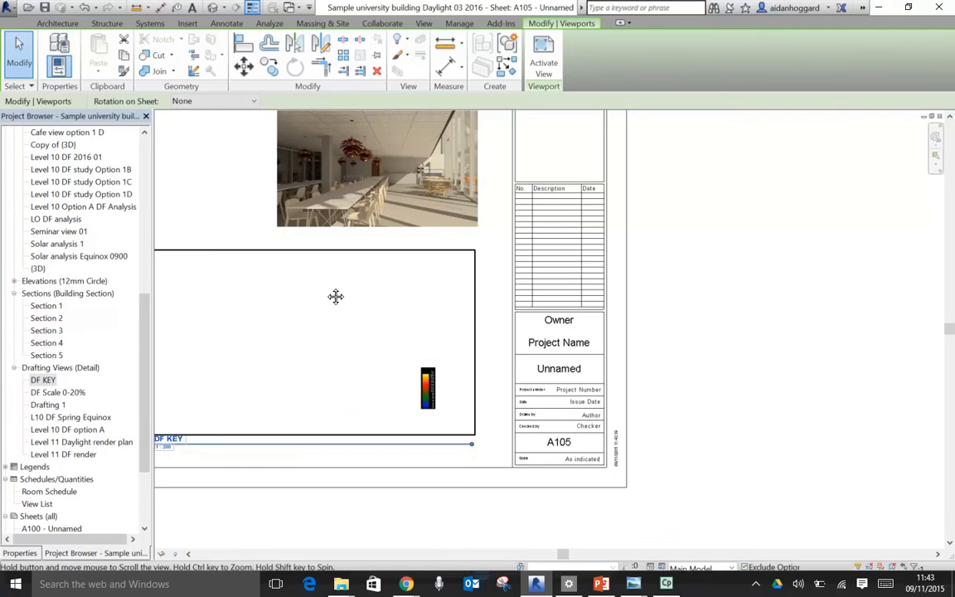
pyautogui.scroll(-3, 623, 302)
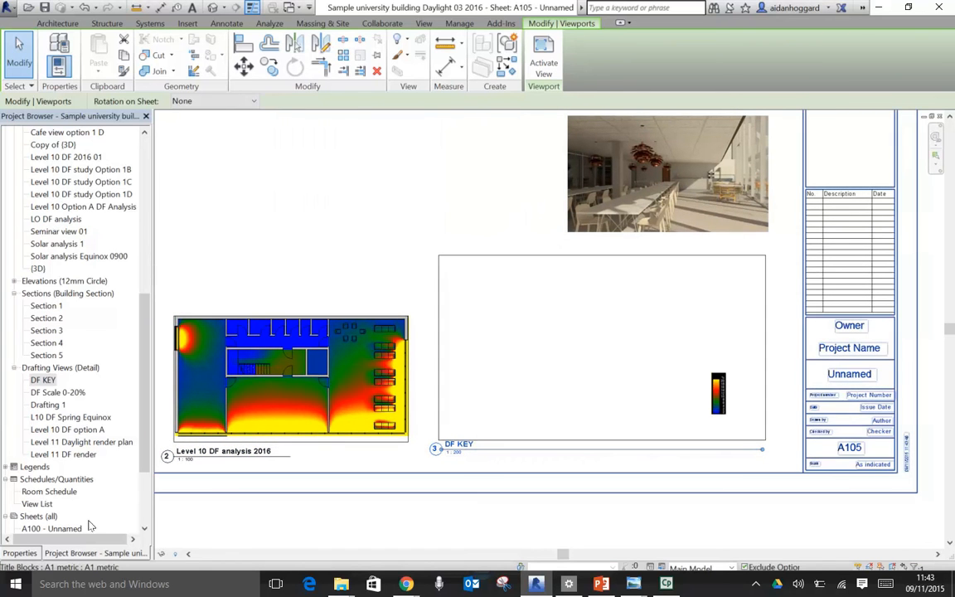
pyautogui.click(23, 552)
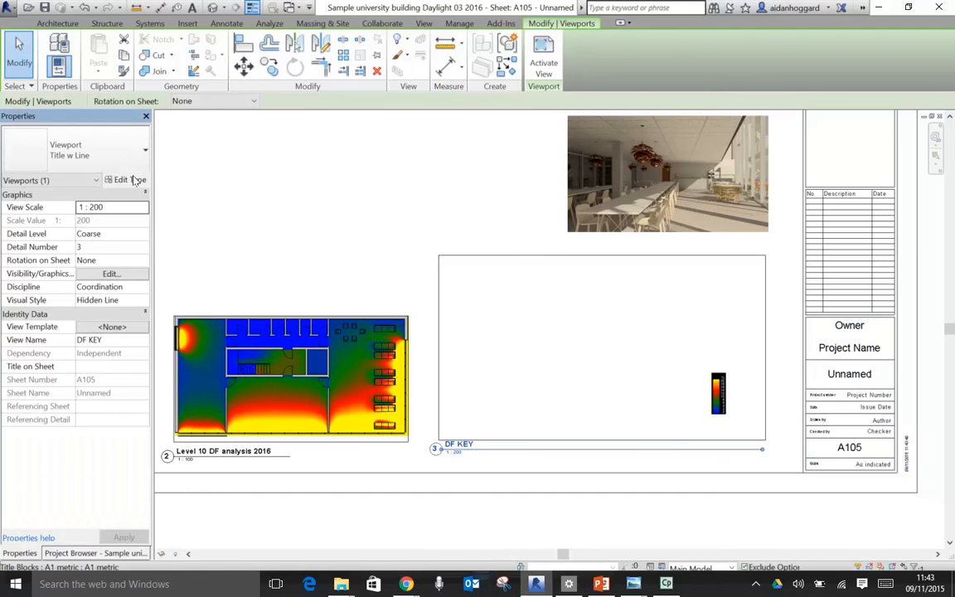
pyautogui.click(134, 140)
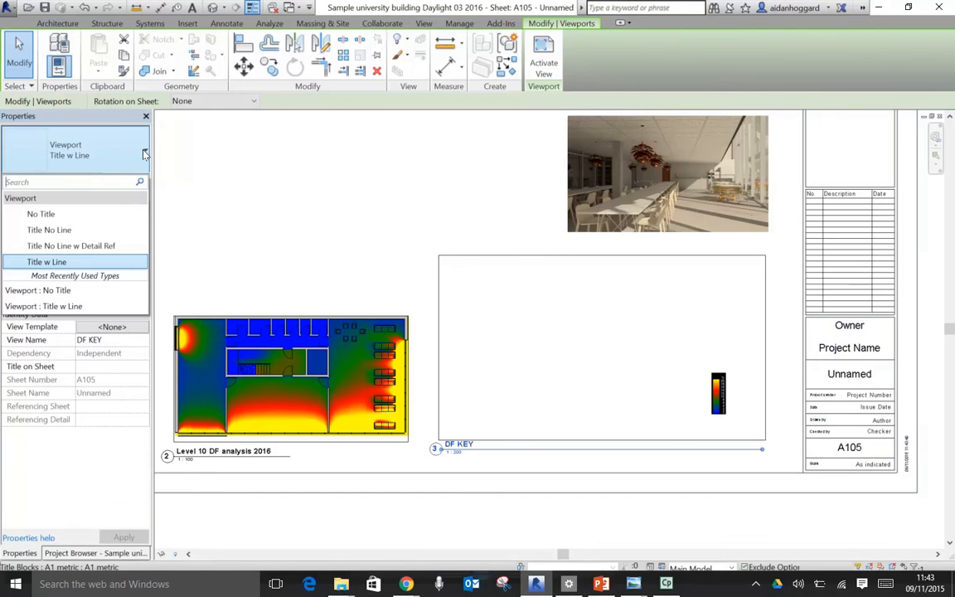
pyautogui.click(71, 214)
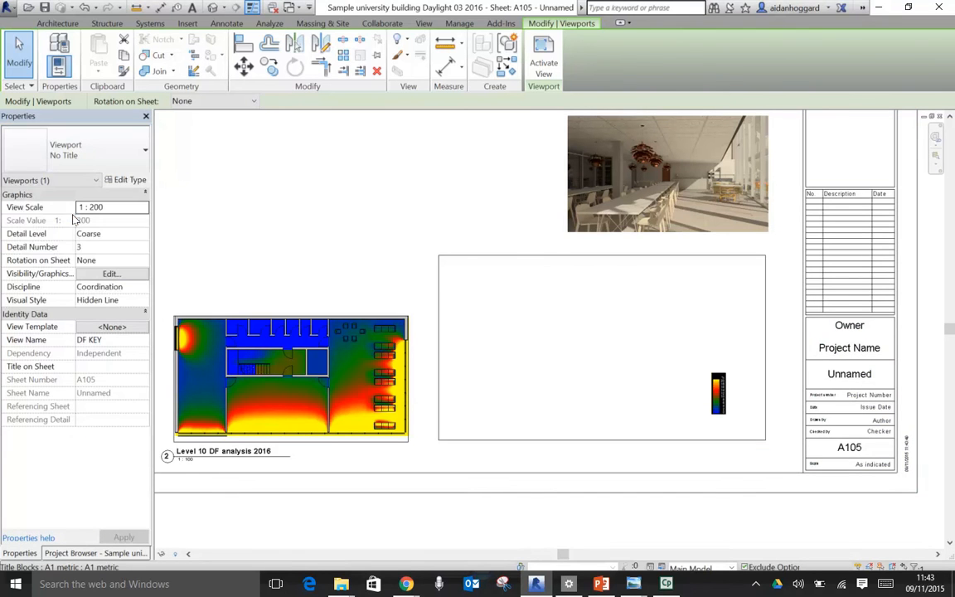
pyautogui.click(428, 213)
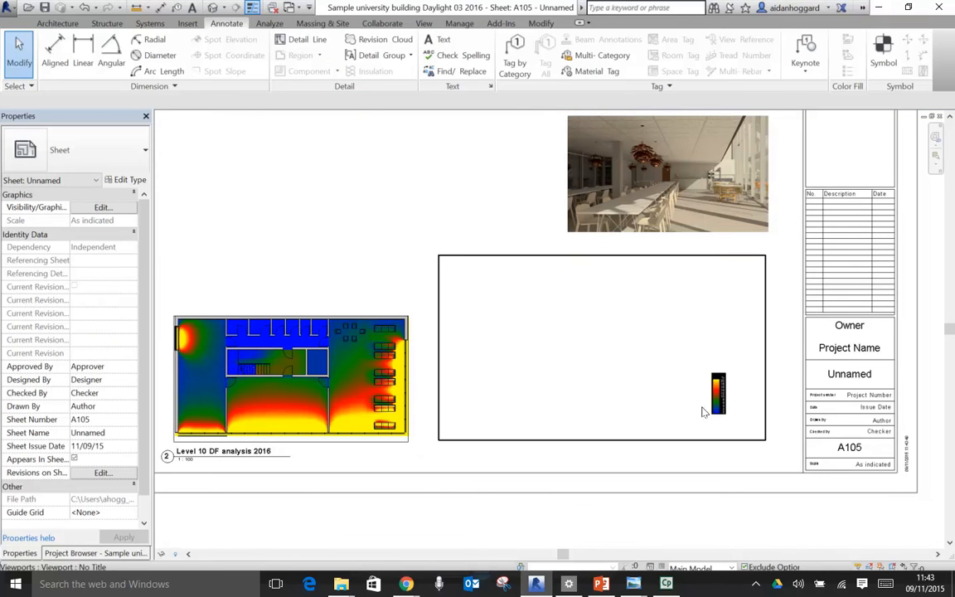
# - Try to move the DF KEY viewport so its colour scale sits directly beside the Level 10 DF plan
pyautogui.moveTo(721, 411); pyautogui.dragTo(421, 429)
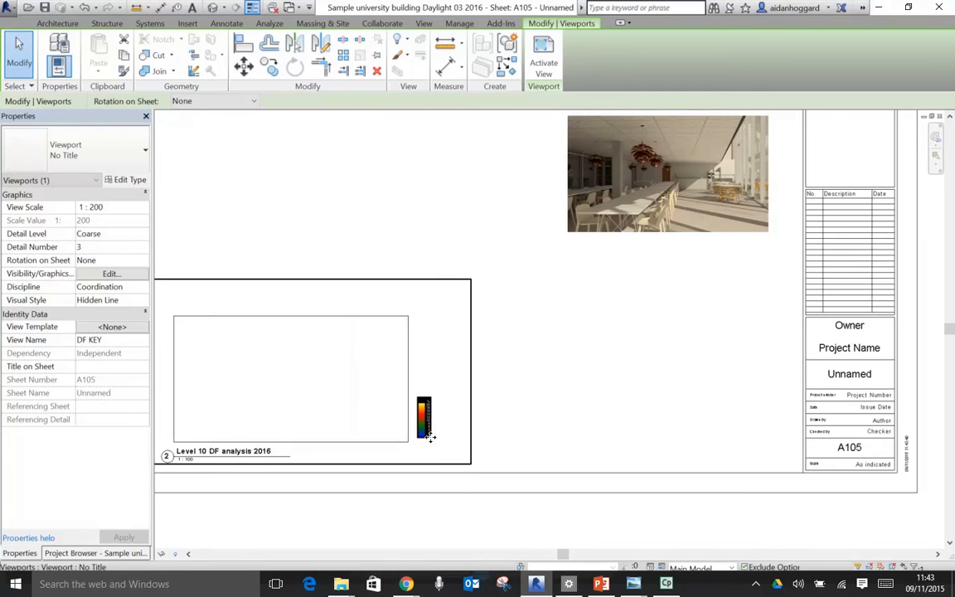
pyautogui.scroll(3, 423, 431)
pyautogui.scroll(2, 419, 429)
pyautogui.scroll(-4, 727, 352)
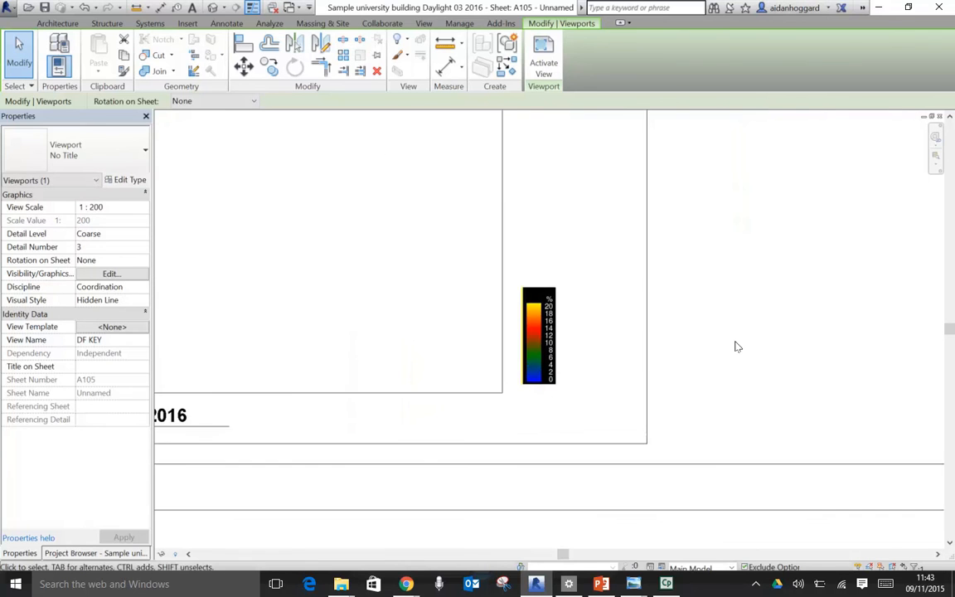
pyautogui.scroll(-1, 717, 352)
pyautogui.click(768, 341)
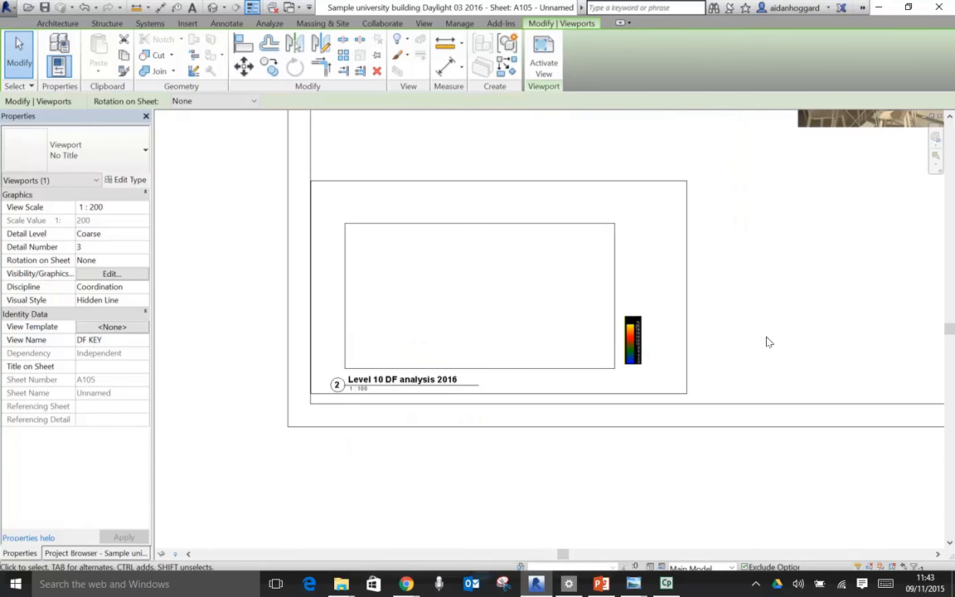
# - Move the DF KEY viewport clear of the Level 10 DF plan, with the colour scale near the title block
pyautogui.click(639, 355)
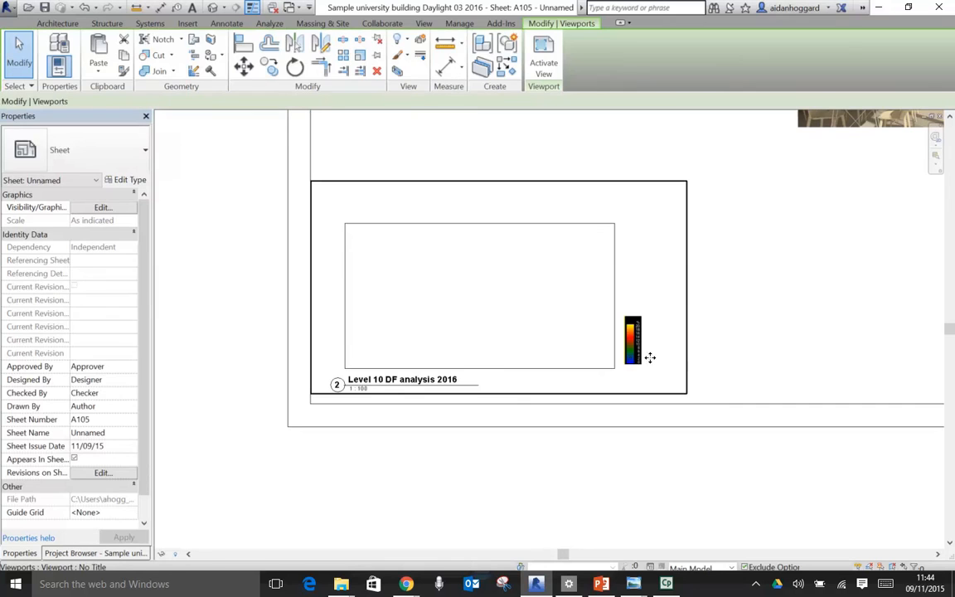
pyautogui.moveTo(631, 357); pyautogui.dragTo(894, 352)
pyautogui.scroll(-1, 480, 231)
pyautogui.moveTo(520, 209); pyautogui.dragTo(348, 245, button='middle')
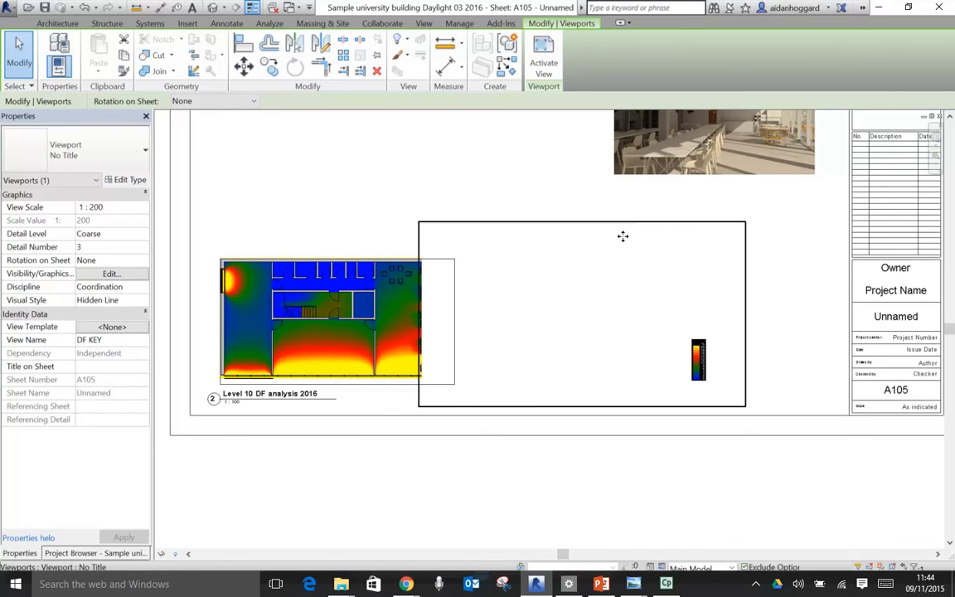
pyautogui.moveTo(638, 234); pyautogui.dragTo(701, 236)
pyautogui.click(344, 452)
pyautogui.scroll(-2, 349, 441)
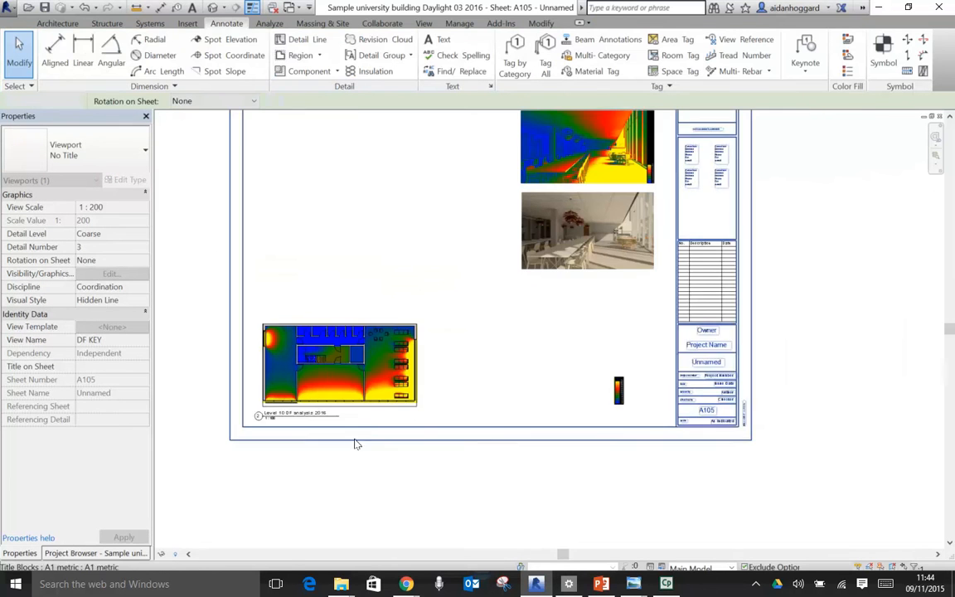
# - Review the café daylight factor render, the café photorealistic render and the Level 10 DF plan on sheet A105
pyautogui.moveTo(434, 374); pyautogui.dragTo(457, 424, button='middle')
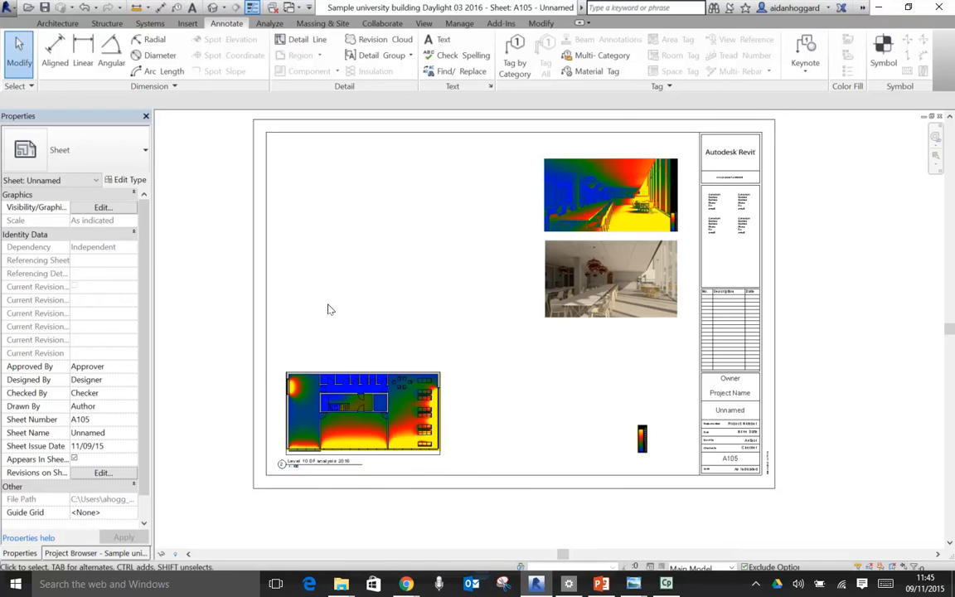
pyautogui.scroll(4, 614, 189)
pyautogui.scroll(2, 613, 189)
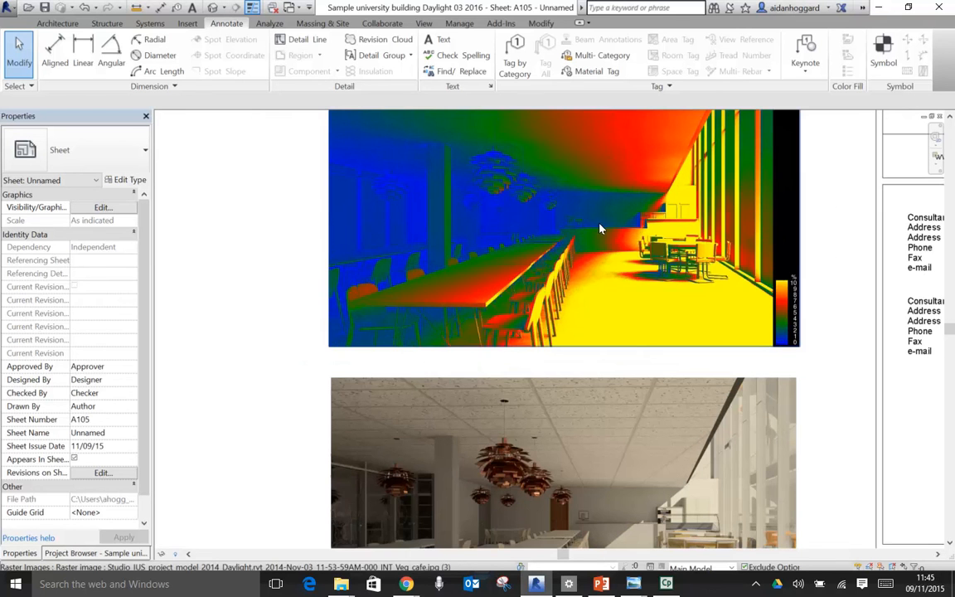
pyautogui.moveTo(556, 472); pyautogui.dragTo(487, 288, button='middle')
pyautogui.scroll(-4, 524, 356)
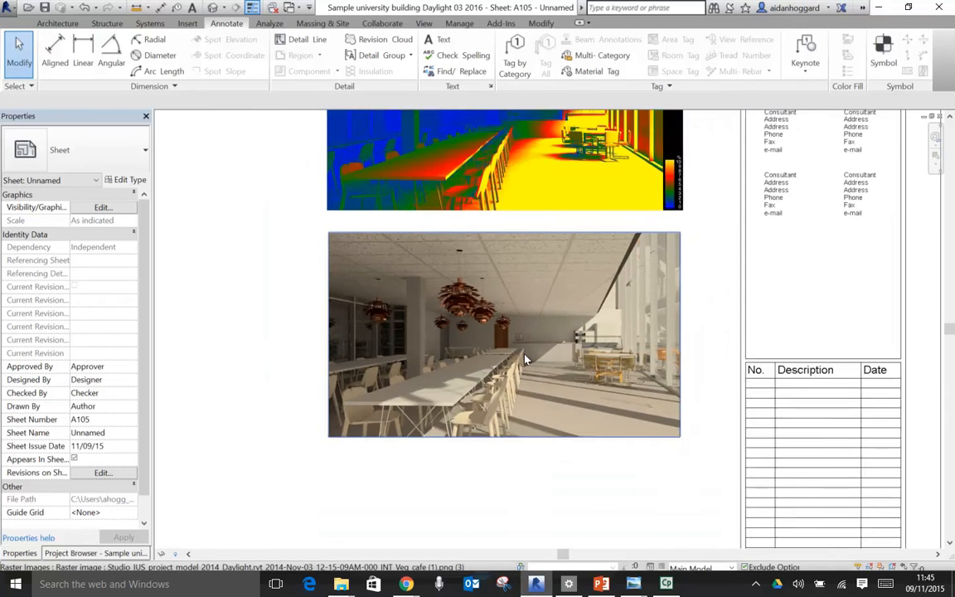
pyautogui.moveTo(320, 427); pyautogui.dragTo(701, 207, button='middle')
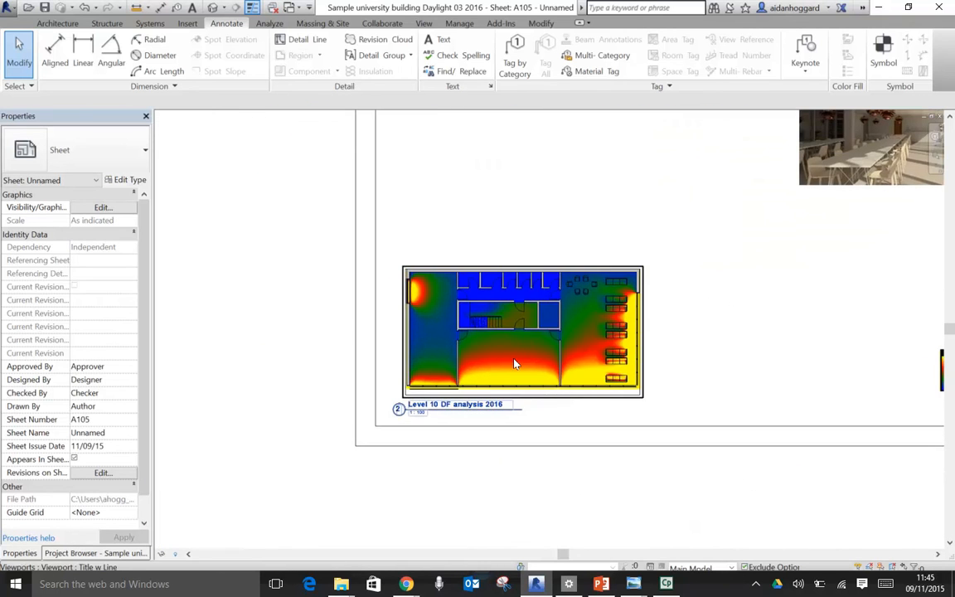
pyautogui.scroll(2, 514, 359)
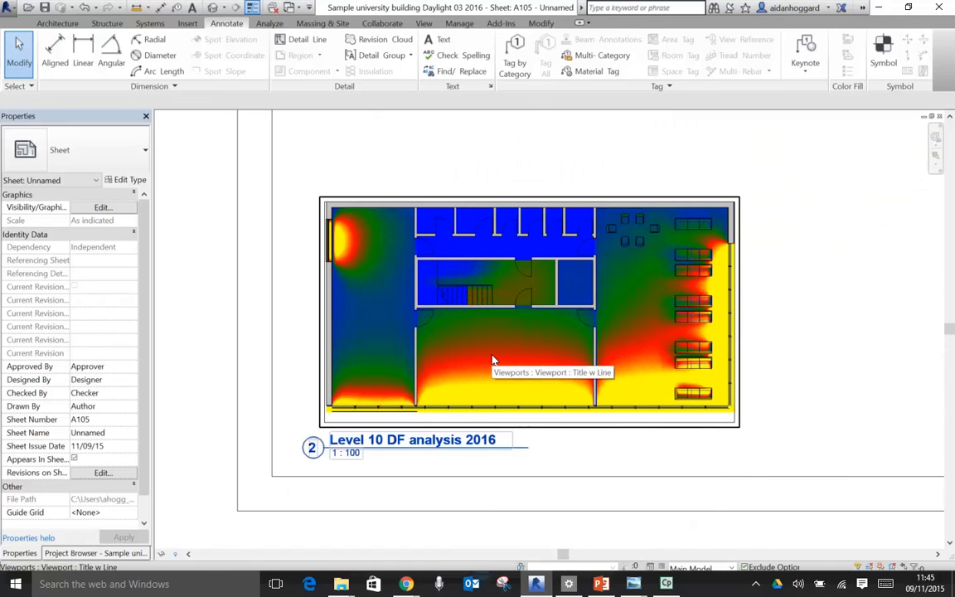
pyautogui.scroll(-4, 544, 350)
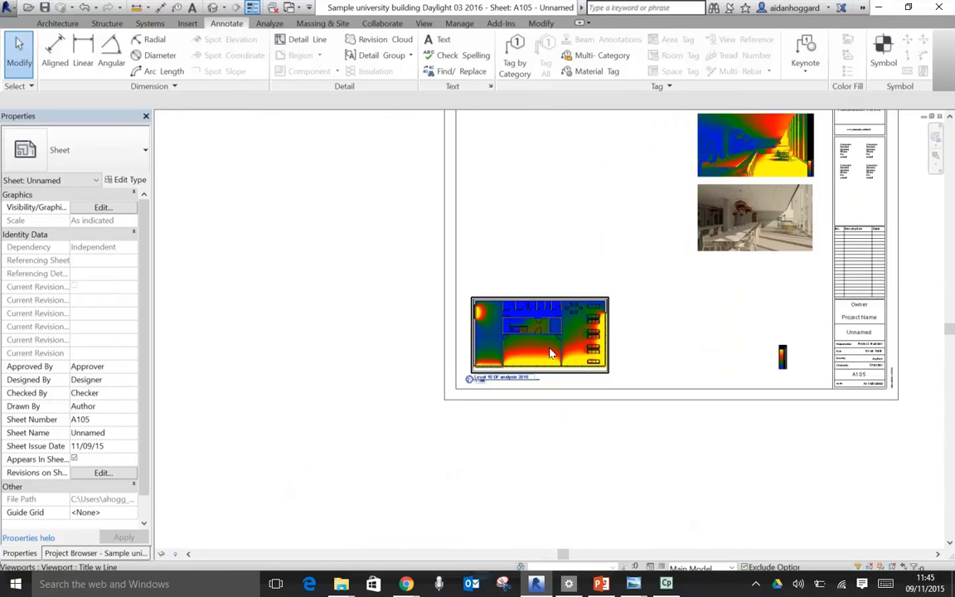
pyautogui.moveTo(630, 331); pyautogui.dragTo(592, 355, button='middle')
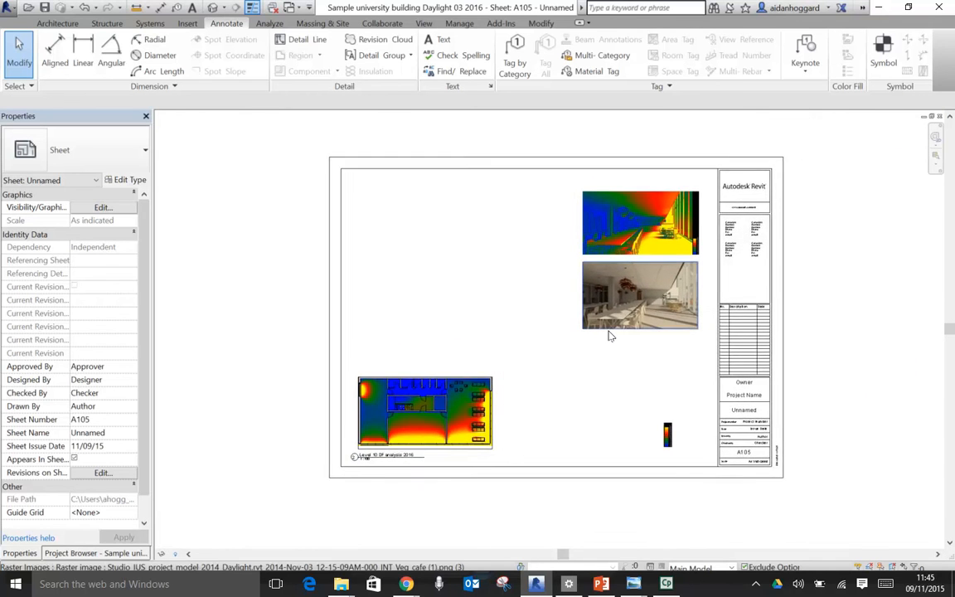
pyautogui.scroll(1, 608, 335)
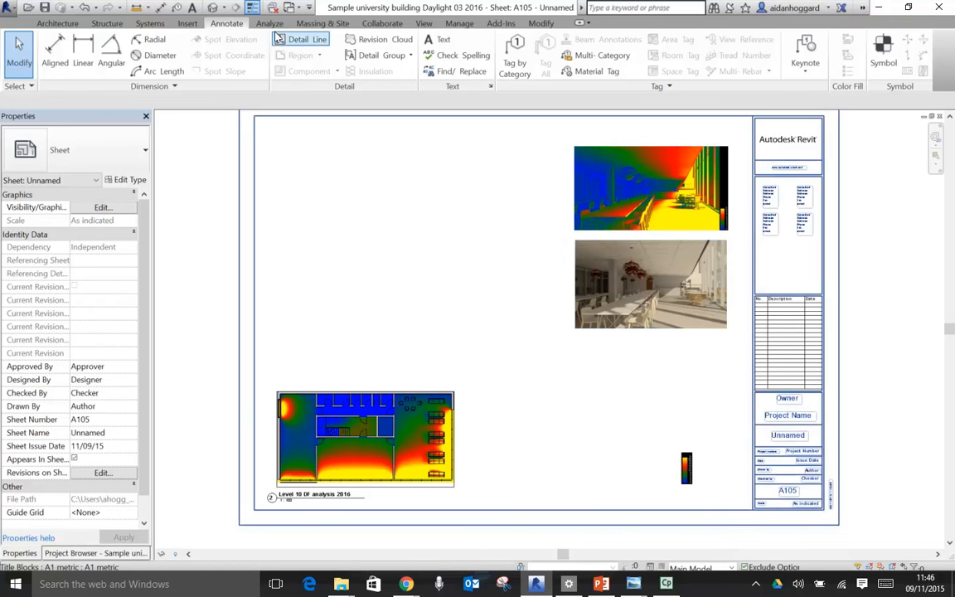
pyautogui.press('ctrl')
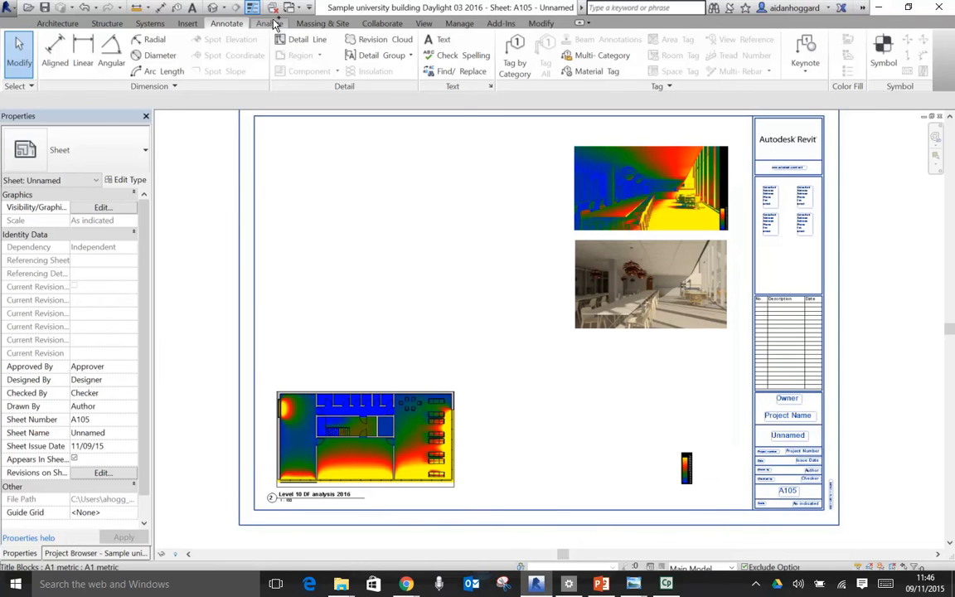
pyautogui.click(269, 24)
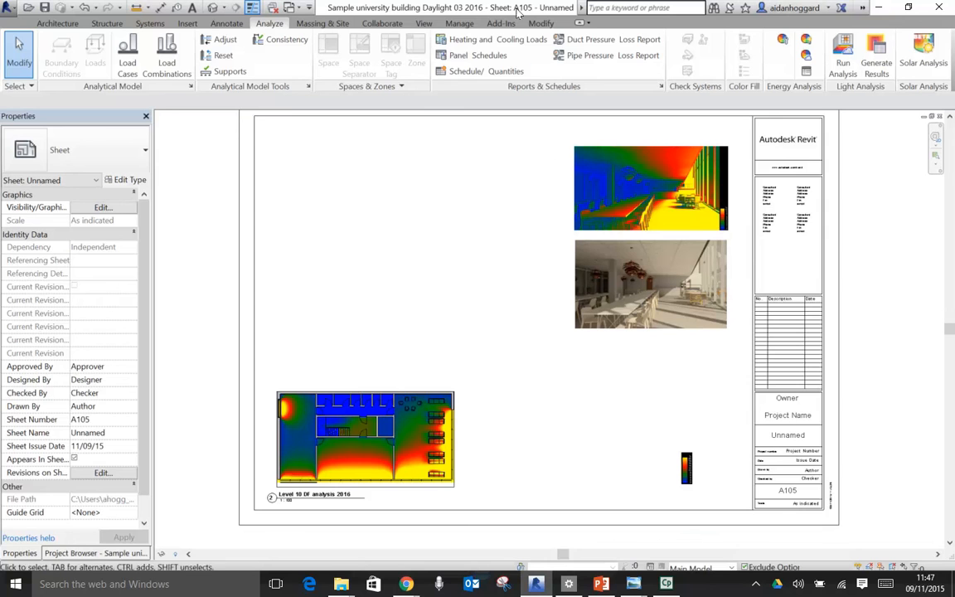
pyautogui.moveTo(406, 587)
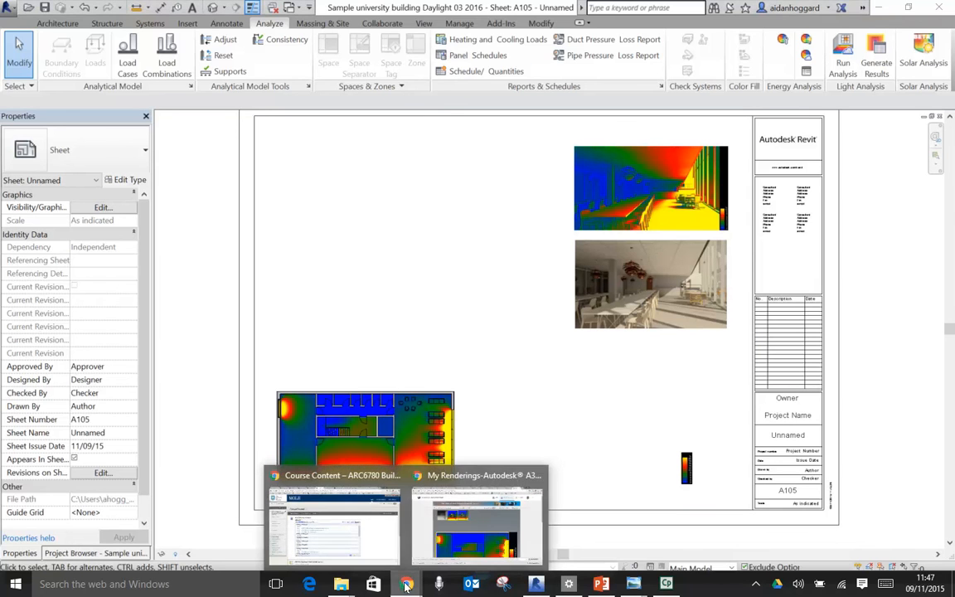
# - Switch to the ARC6780 course site in Chrome and open the 11 Daylight Simulation + Visualisation 02 folder in Lecture Resources
pyautogui.click(468, 510)
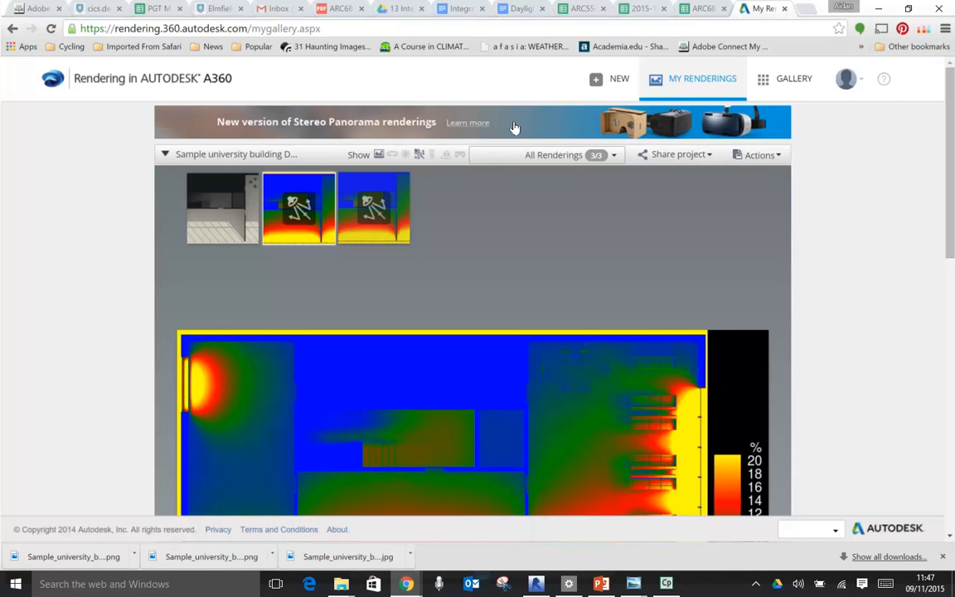
pyautogui.moveTo(407, 587)
pyautogui.click(380, 541)
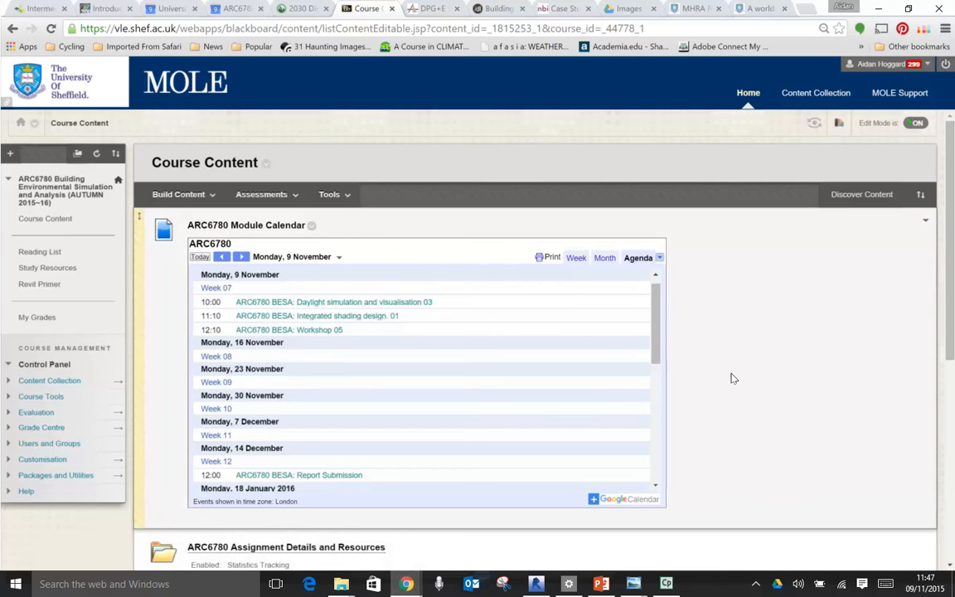
pyautogui.scroll(-5, 756, 368)
pyautogui.click(228, 273)
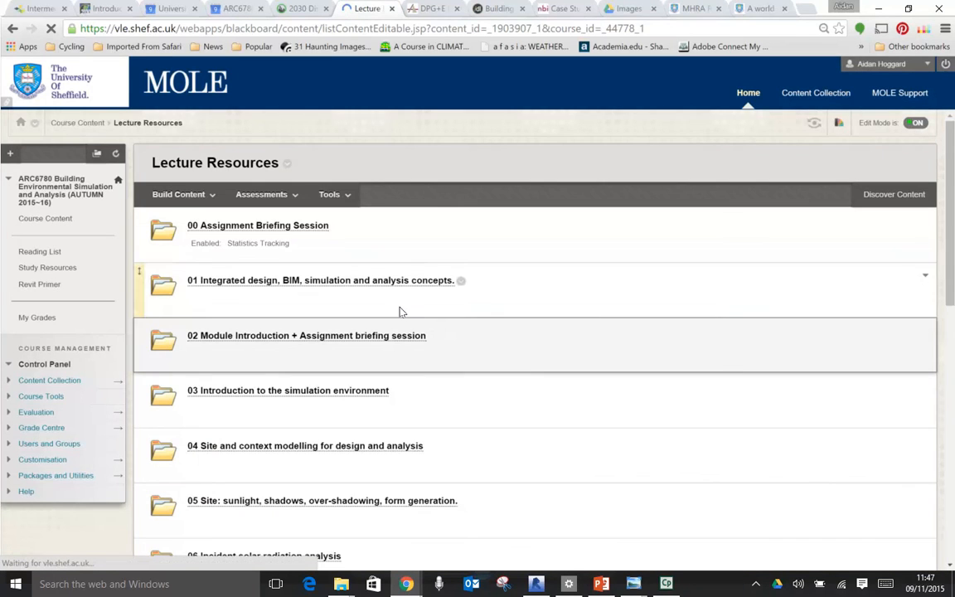
pyautogui.scroll(-8, 406, 323)
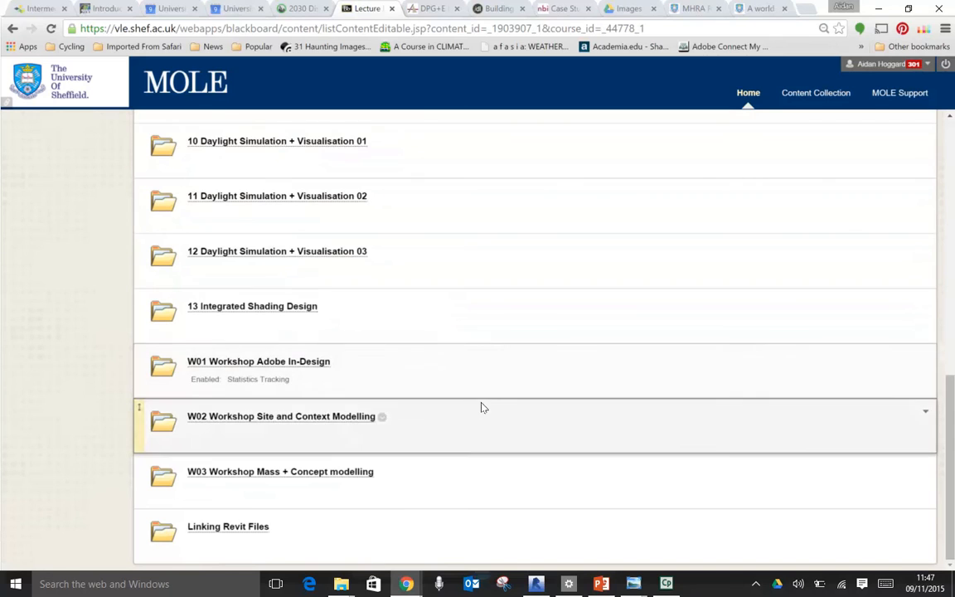
pyautogui.scroll(3, 473, 392)
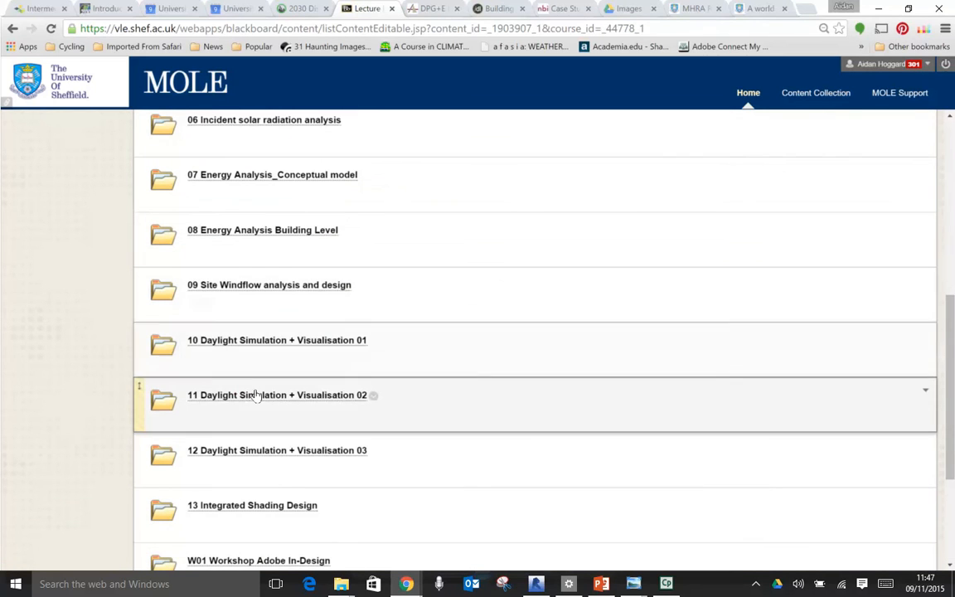
pyautogui.click(258, 397)
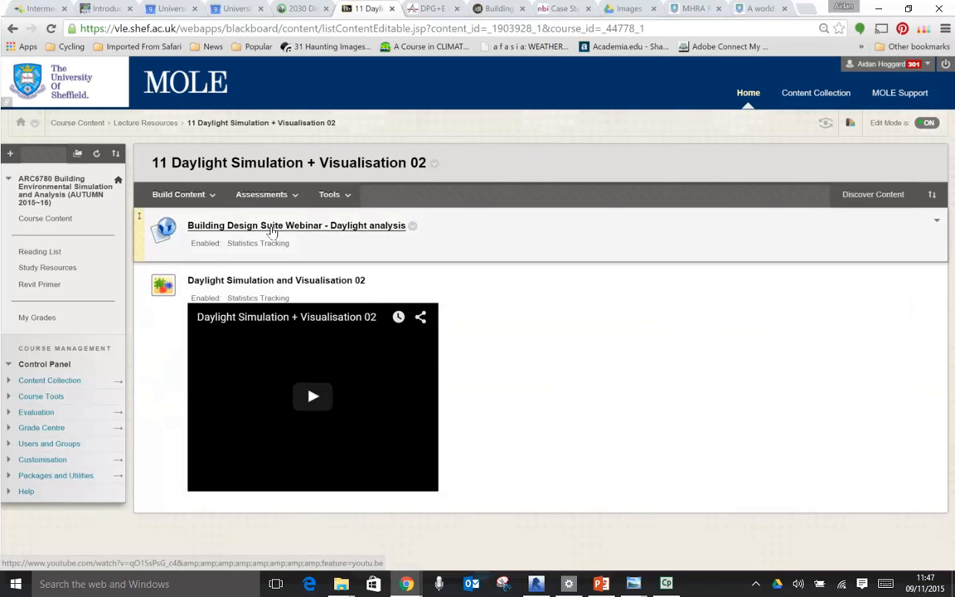
# - Play the Building Design Suite Webinar - Daylight analysis video full screen and skip through the introduction to 8:57
pyautogui.click(272, 229)
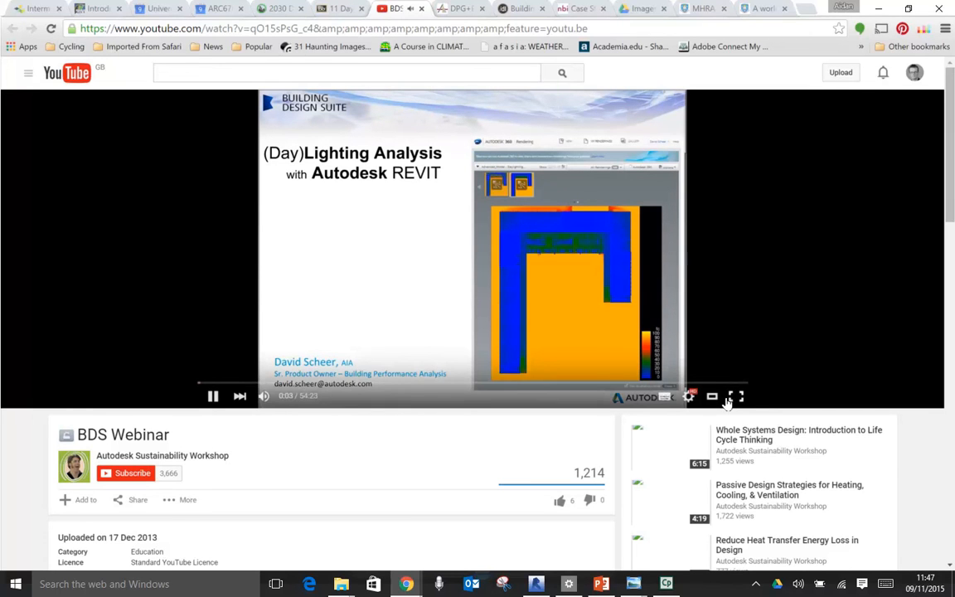
pyautogui.click(731, 398)
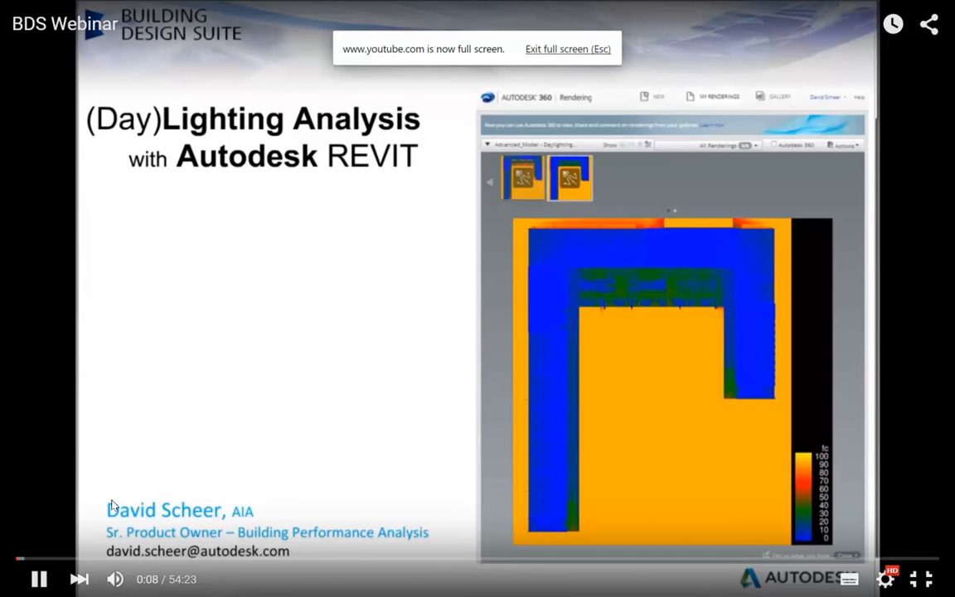
pyautogui.click(71, 558)
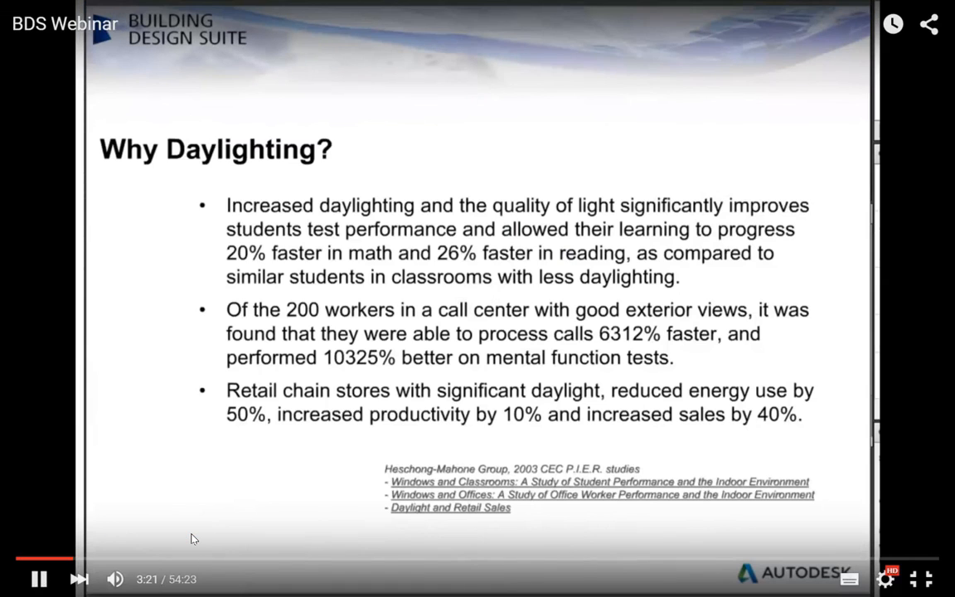
pyautogui.click(168, 559)
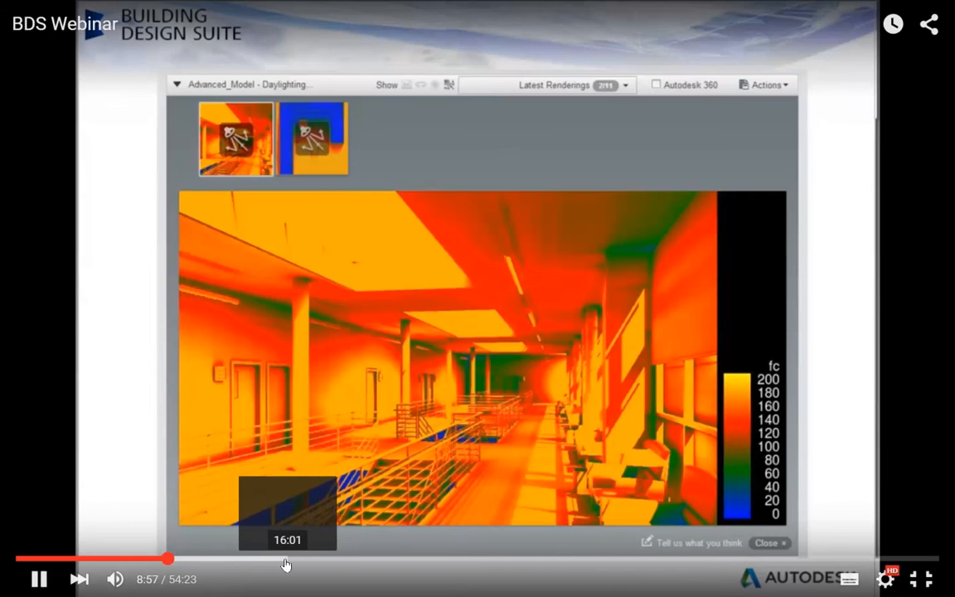
# - Skip through the webinar to find the LEED daylighting section view with coloured floor results, and pause it at about 22:05
pyautogui.click(334, 565)
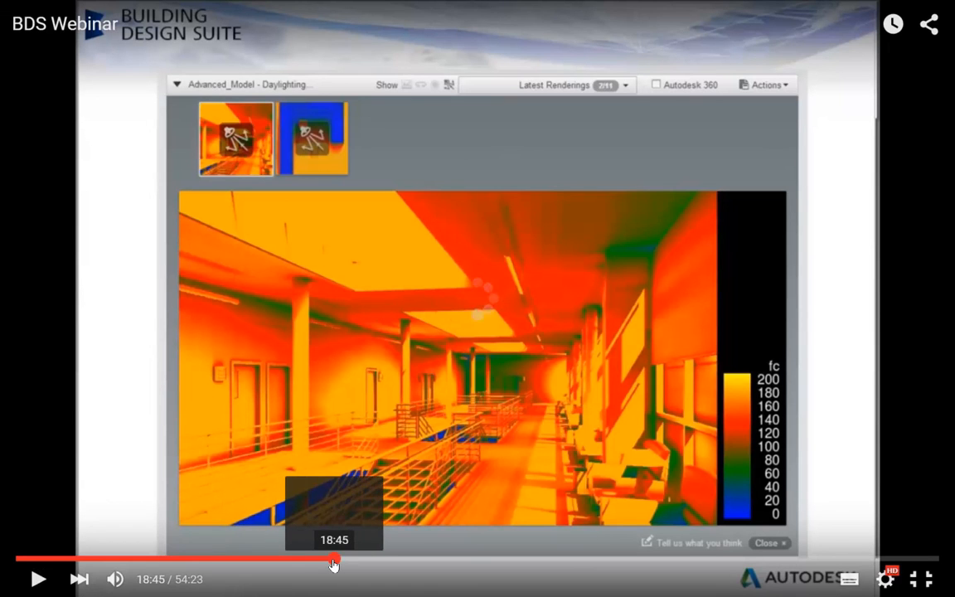
pyautogui.click(451, 564)
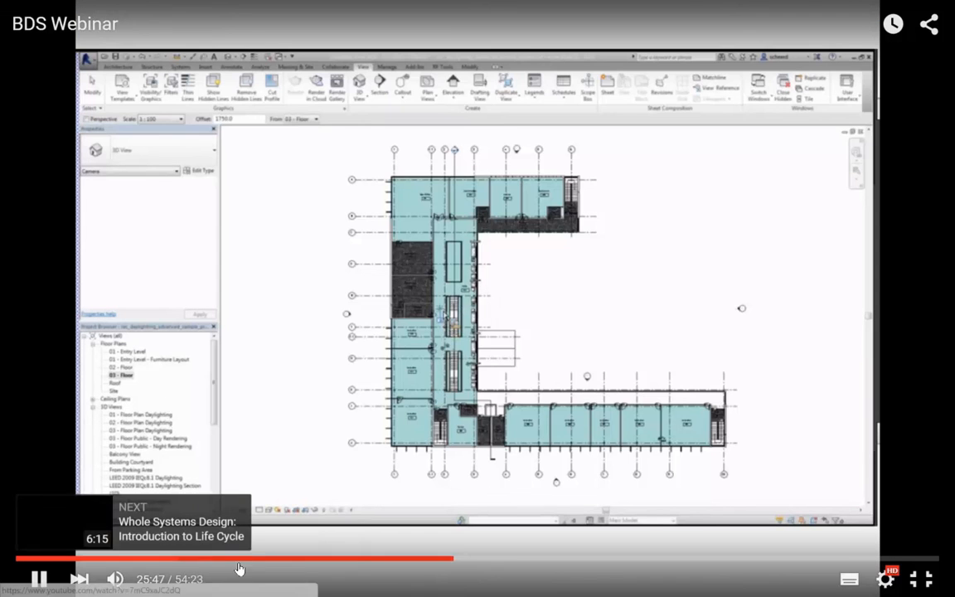
pyautogui.click(415, 562)
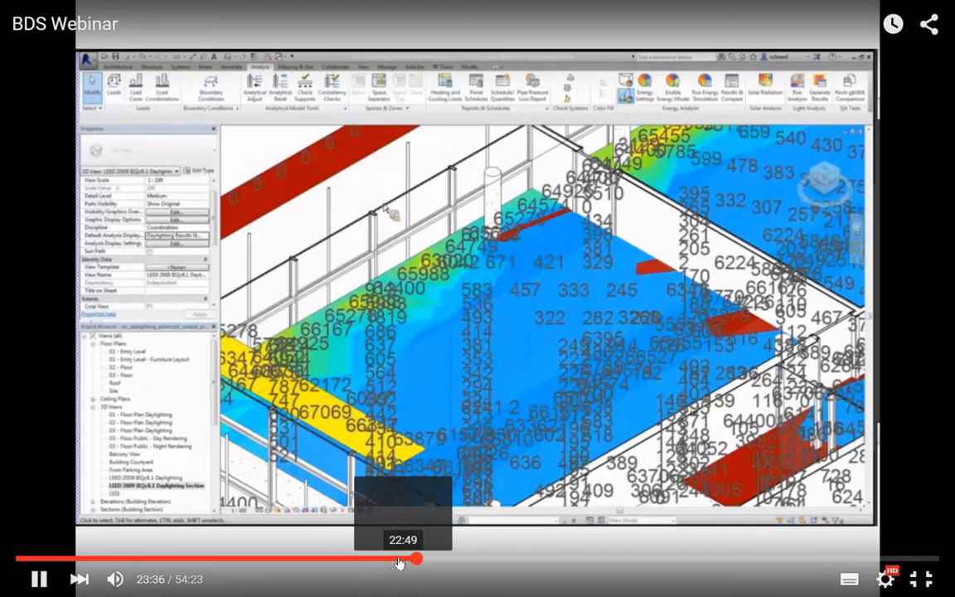
pyautogui.click(390, 561)
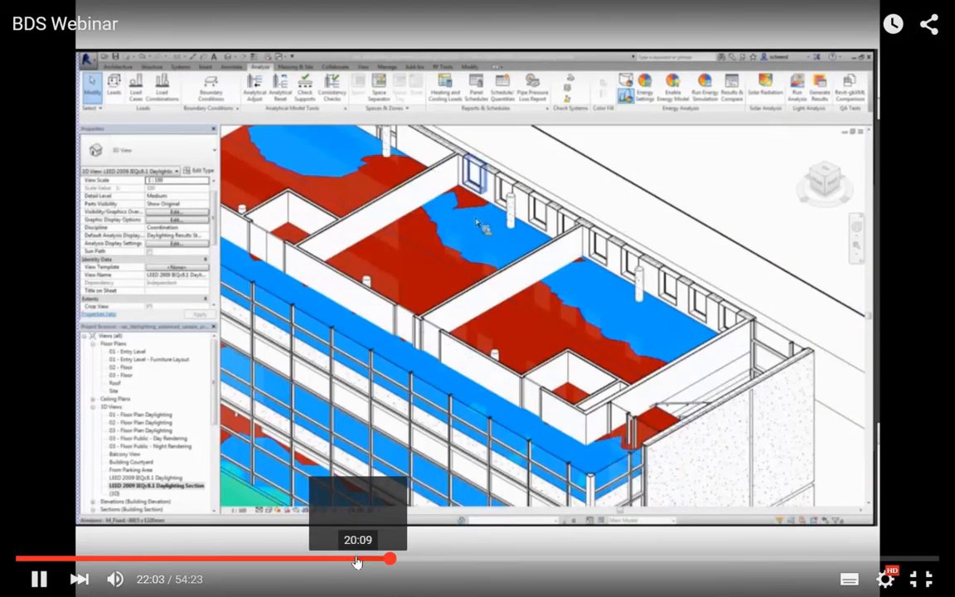
pyautogui.click(38, 579)
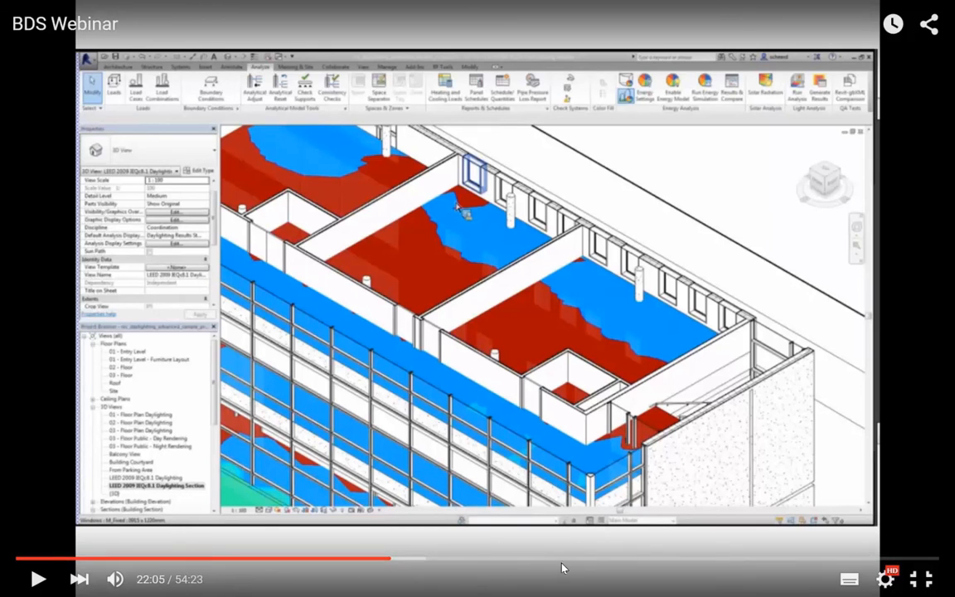
# - Examine the webinar's floor plan daylight results at 28:31 and LEED room schedule at 29:37, and skip ahead to 44:42
pyautogui.click(500, 558)
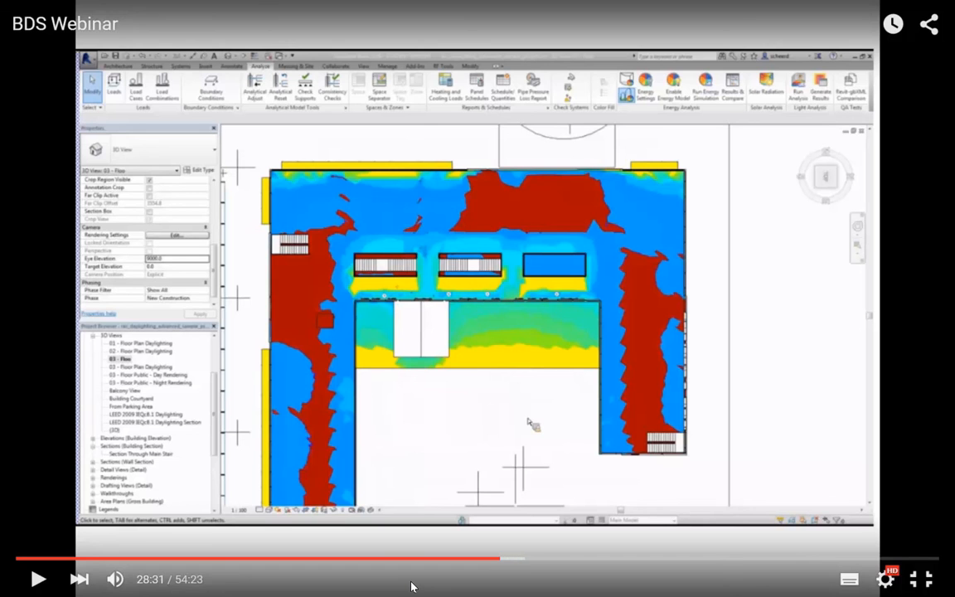
pyautogui.click(518, 560)
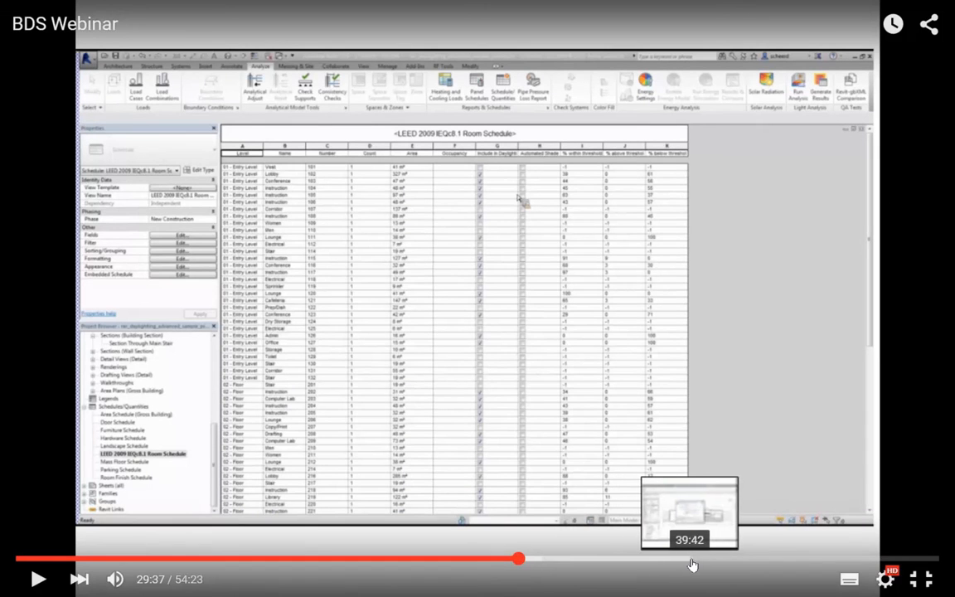
pyautogui.click(772, 559)
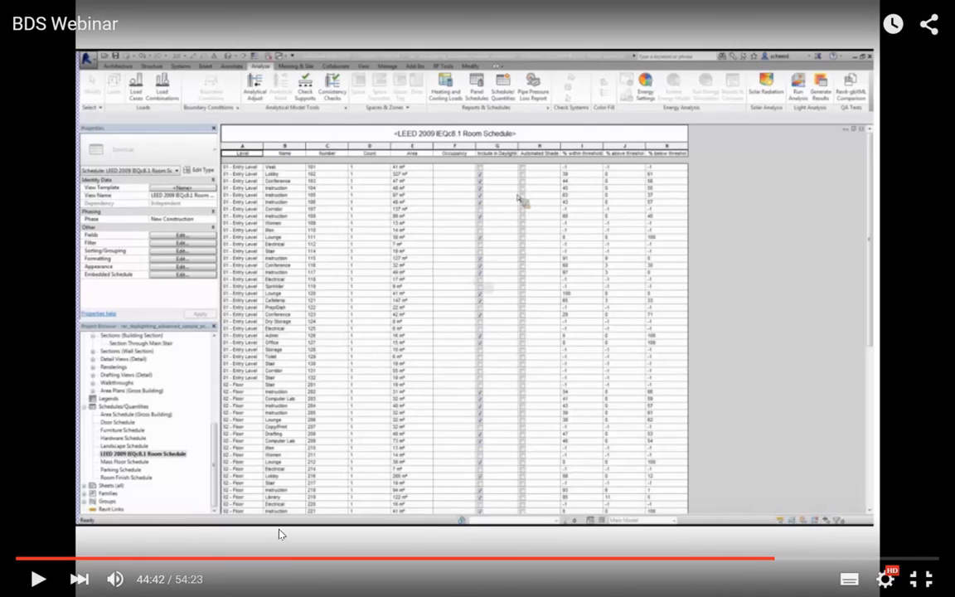